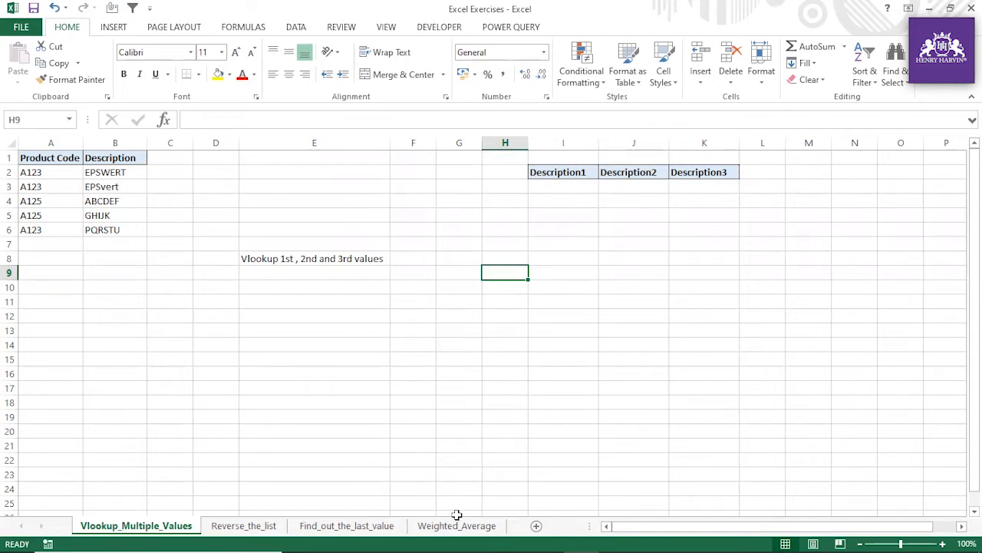
Auto-fit column B to its contents on the Find_out_the_last_value sheet
{"action": "left_click", "coordinate": [347, 526]}
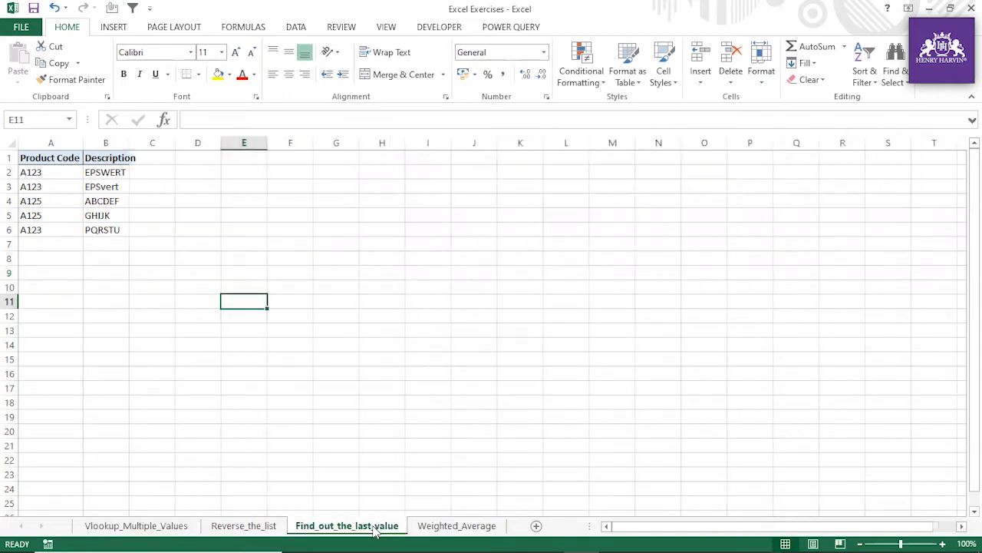
{"action": "double_click", "coordinate": [129, 141]}
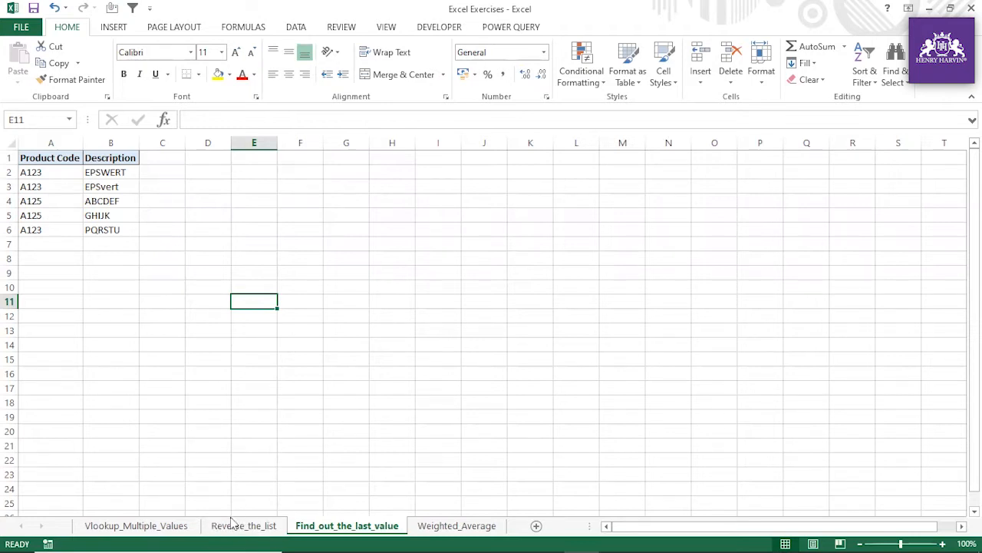
Review the product codes on the Vlookup_Multiple_Values sheet and slightly widen the Description1 and Description2 columns
{"action": "left_click", "coordinate": [139, 528]}
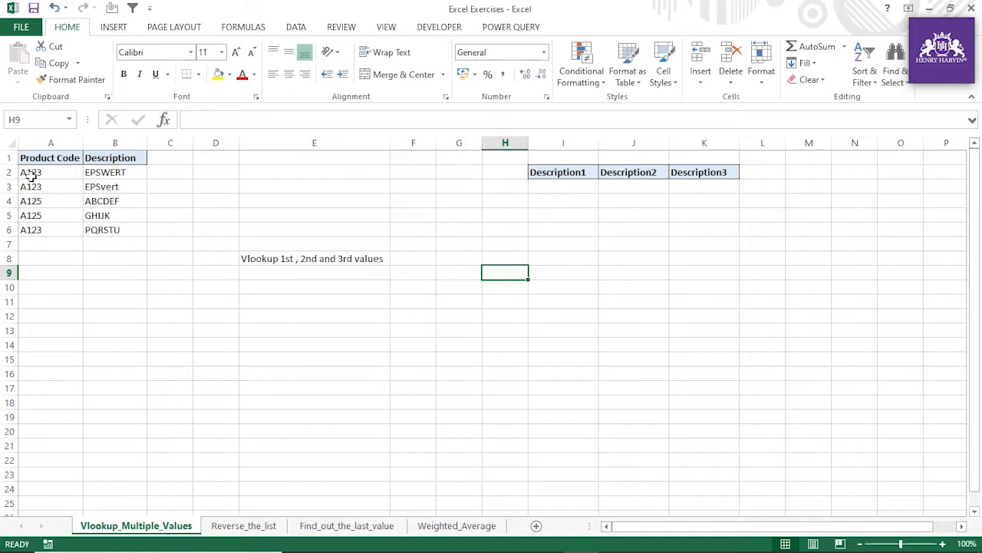
{"action": "left_click_drag", "start_coordinate": [31, 175], "coordinate": [45, 187]}
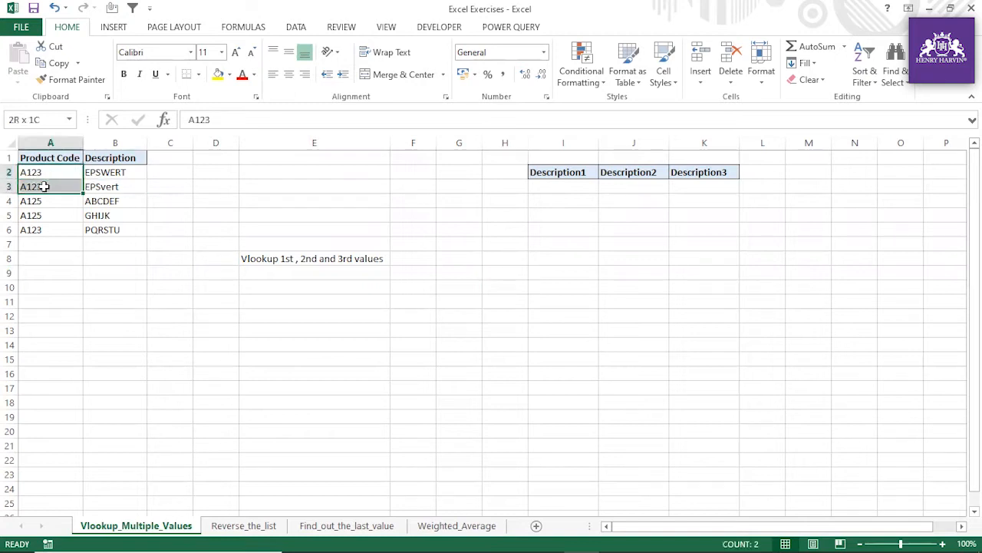
{"action": "left_click", "coordinate": [38, 229]}
{"action": "left_click", "coordinate": [107, 168]}
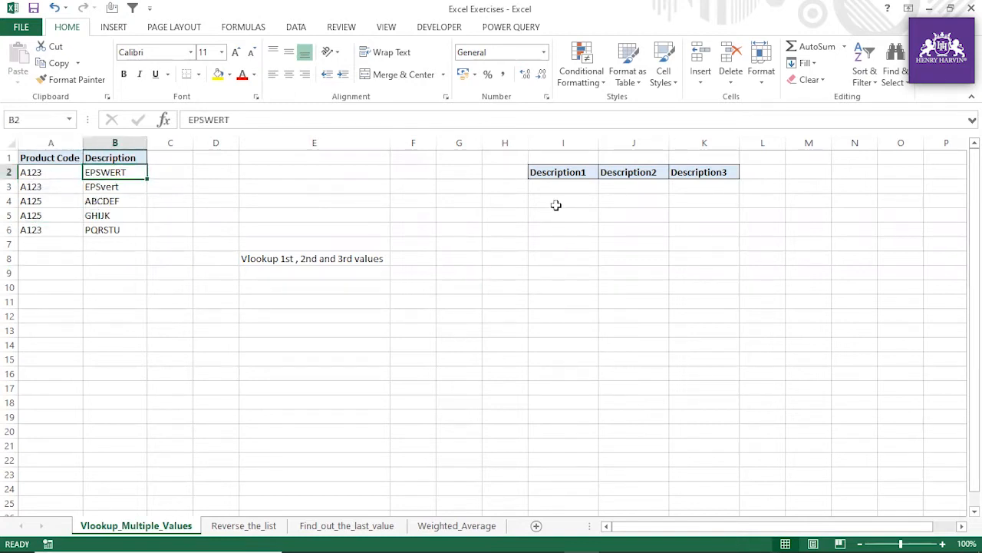
{"action": "left_click_drag", "start_coordinate": [548, 188], "coordinate": [706, 184]}
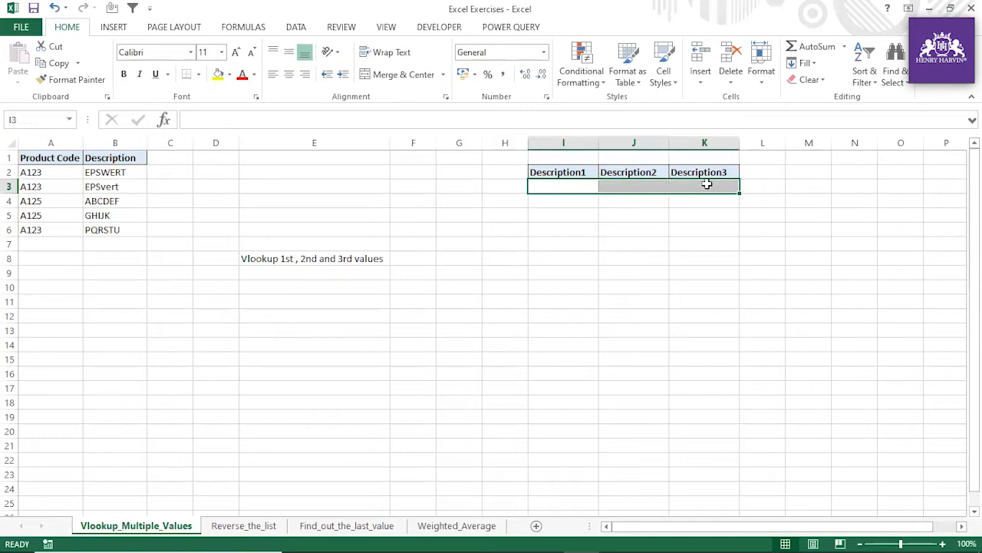
{"action": "left_click_drag", "start_coordinate": [670, 148], "coordinate": [672, 148]}
{"action": "left_click_drag", "start_coordinate": [596, 143], "coordinate": [598, 164]}
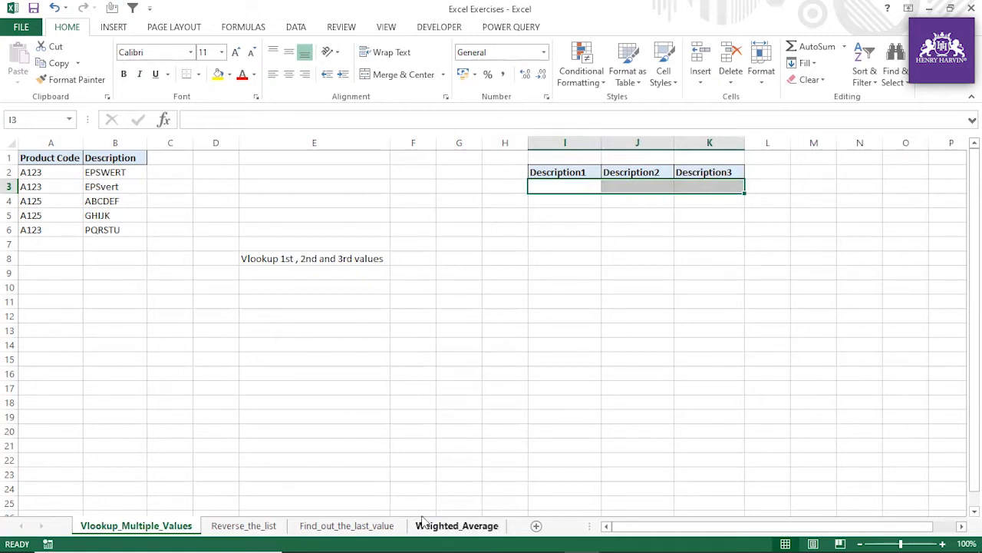
On the Reverse_the_list sheet, enter A21 in G4 and fill the series down to A40 in G23
{"action": "left_click", "coordinate": [258, 526]}
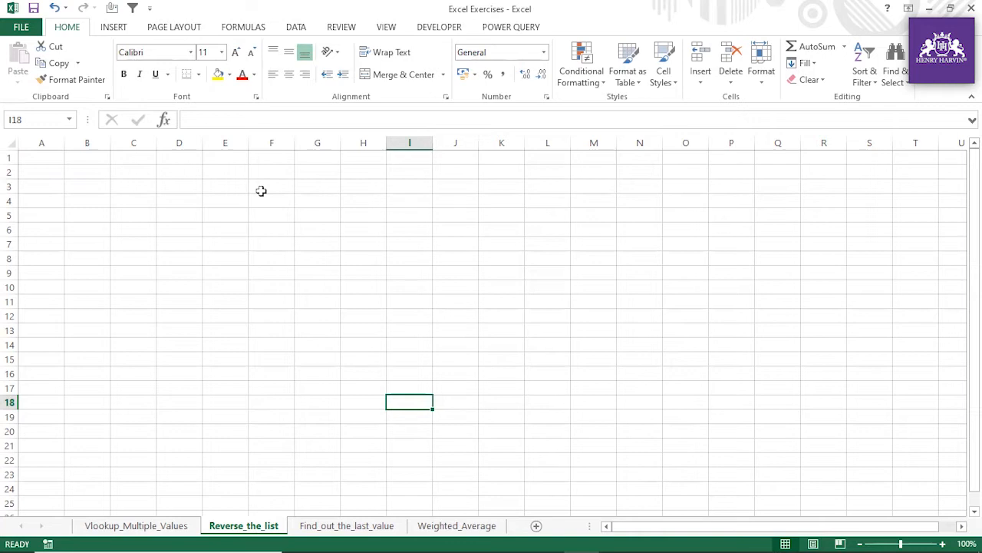
{"action": "left_click_drag", "start_coordinate": [268, 191], "coordinate": [284, 204]}
{"action": "left_click", "coordinate": [287, 216]}
{"action": "left_click", "coordinate": [317, 198]}
{"action": "type", "text": "A21"}
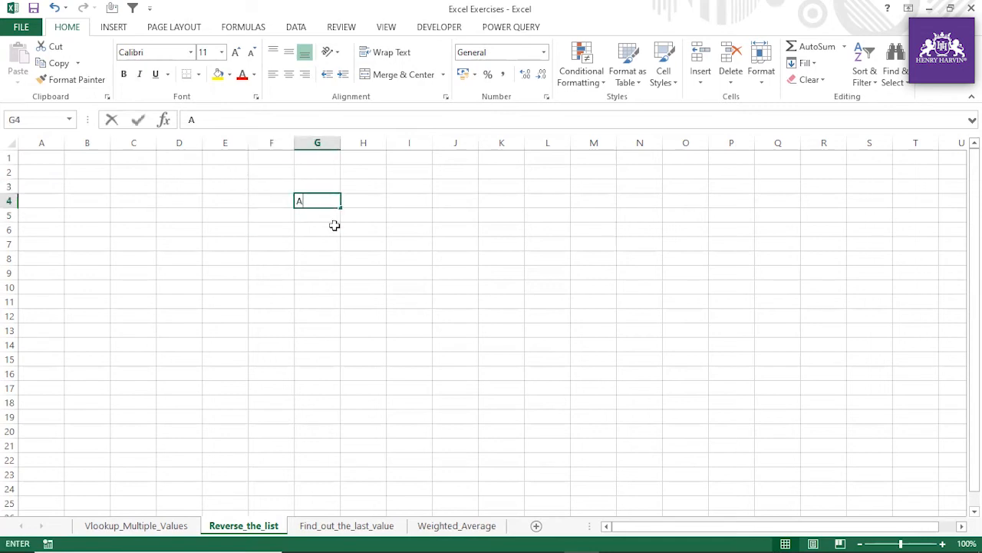
{"action": "left_click", "coordinate": [305, 244]}
{"action": "left_click", "coordinate": [328, 201]}
{"action": "left_click_drag", "start_coordinate": [341, 208], "coordinate": [332, 478]}
{"action": "left_click", "coordinate": [400, 391]}
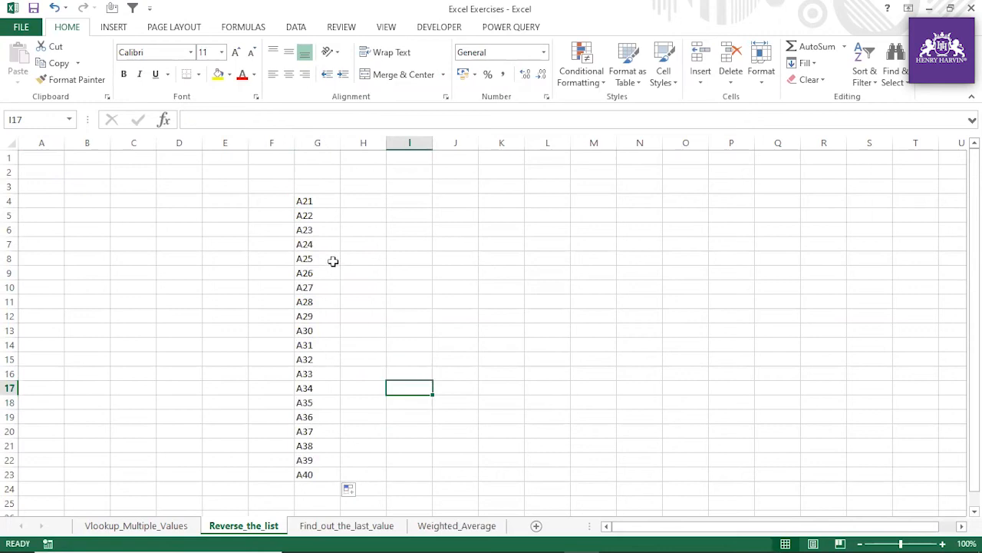
Enter the heading "Reverse the list" in cell L2
{"action": "left_click_drag", "start_coordinate": [317, 201], "coordinate": [313, 474]}
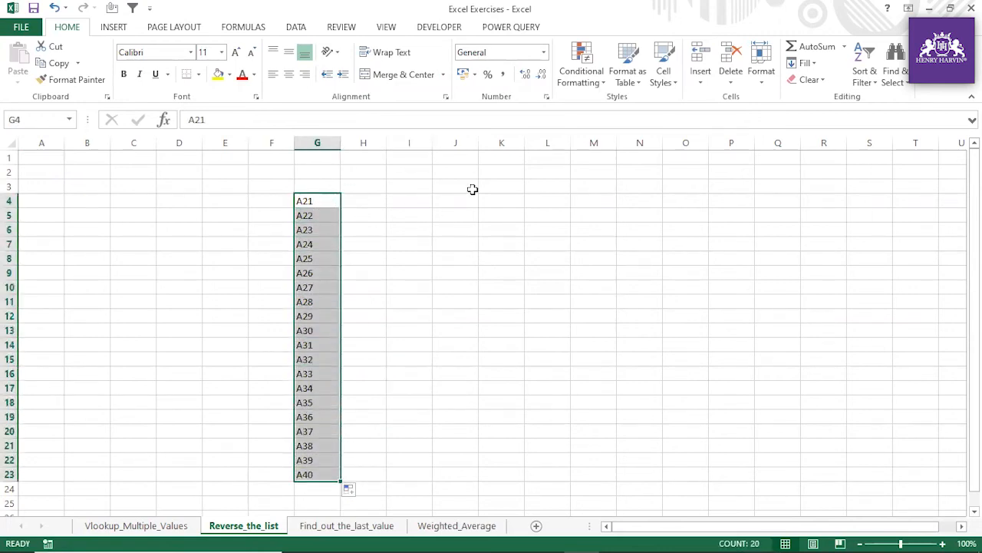
{"action": "left_click", "coordinate": [541, 171]}
{"action": "type", "text": "Re"}
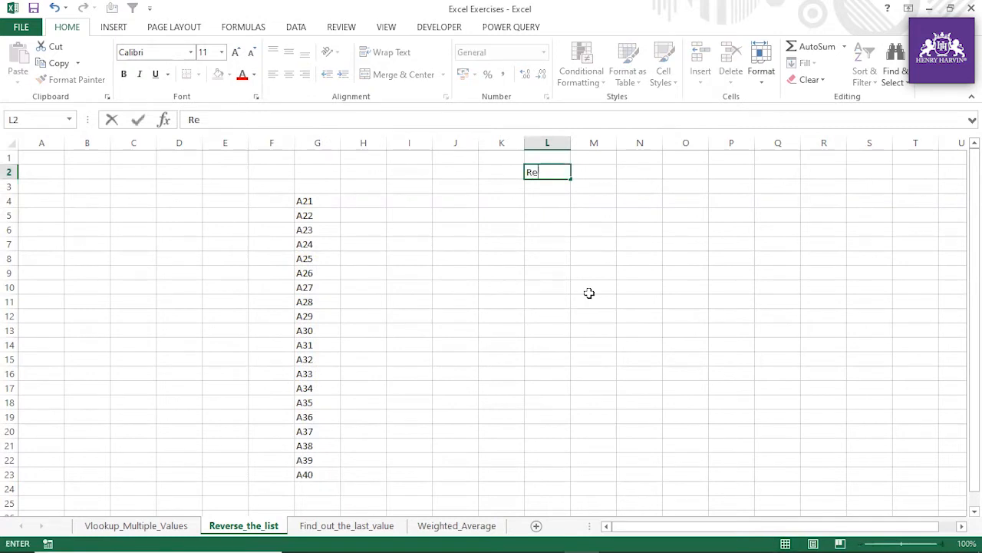
{"action": "type", "text": "verse the list"}
{"action": "left_click", "coordinate": [595, 315]}
{"action": "left_click_drag", "start_coordinate": [331, 200], "coordinate": [318, 474]}
{"action": "left_click", "coordinate": [361, 203]}
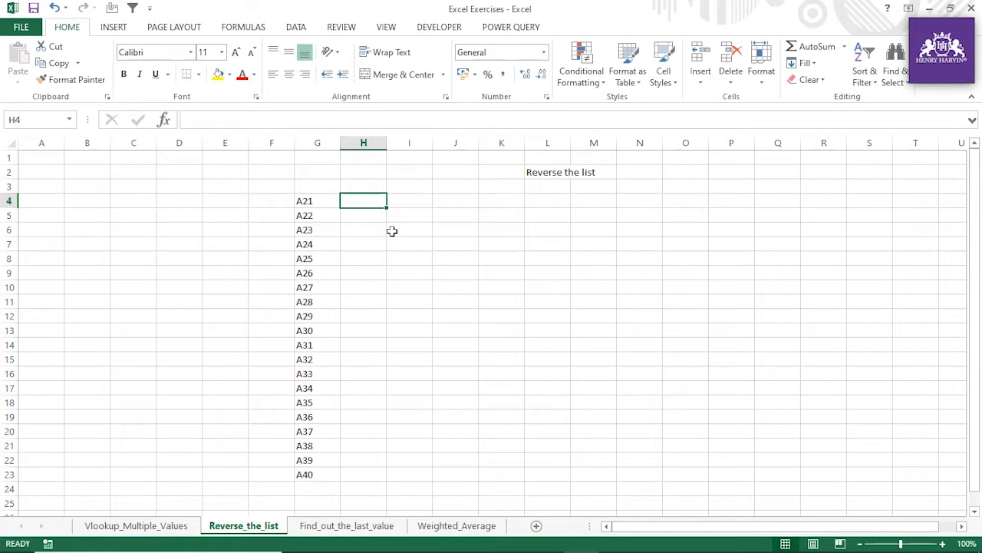
{"action": "type", "text": "=i"}
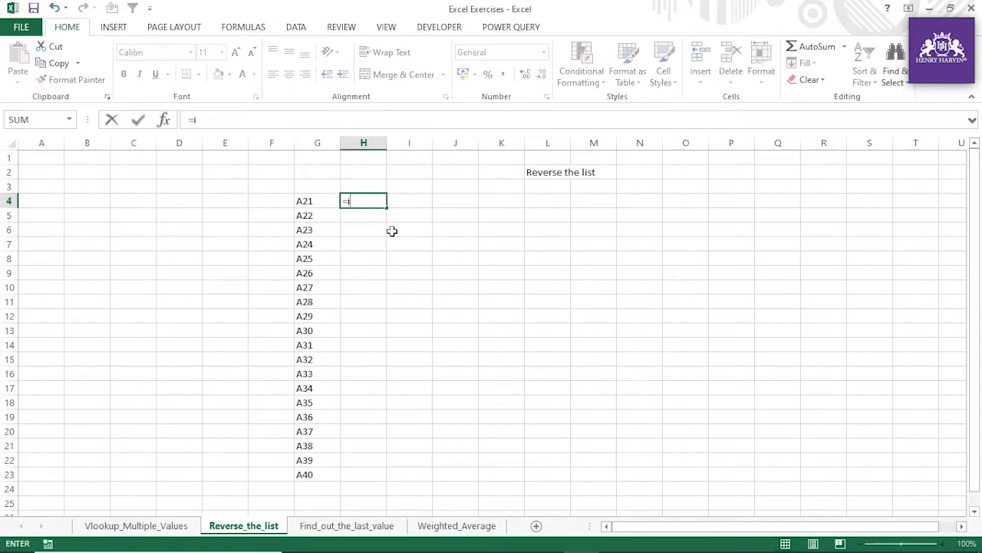
{"action": "type", "text": "ndex("}
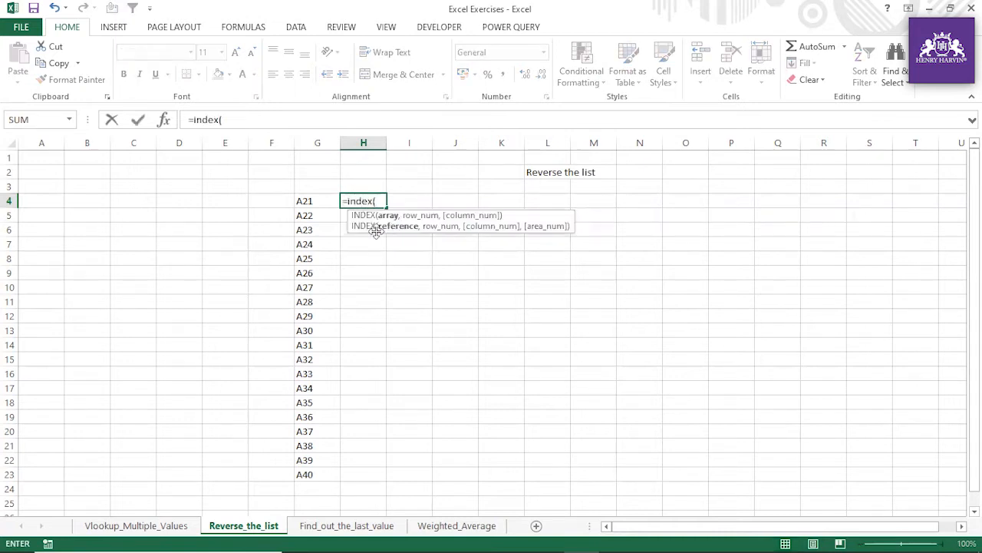
{"action": "left_click_drag", "start_coordinate": [312, 204], "coordinate": [335, 472]}
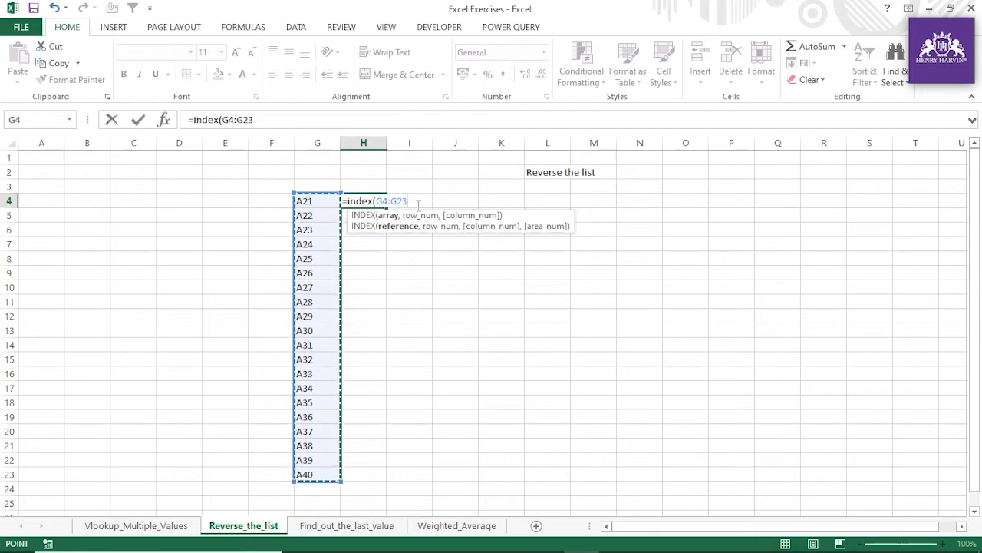
{"action": "left_click_drag", "start_coordinate": [223, 119], "coordinate": [267, 119]}
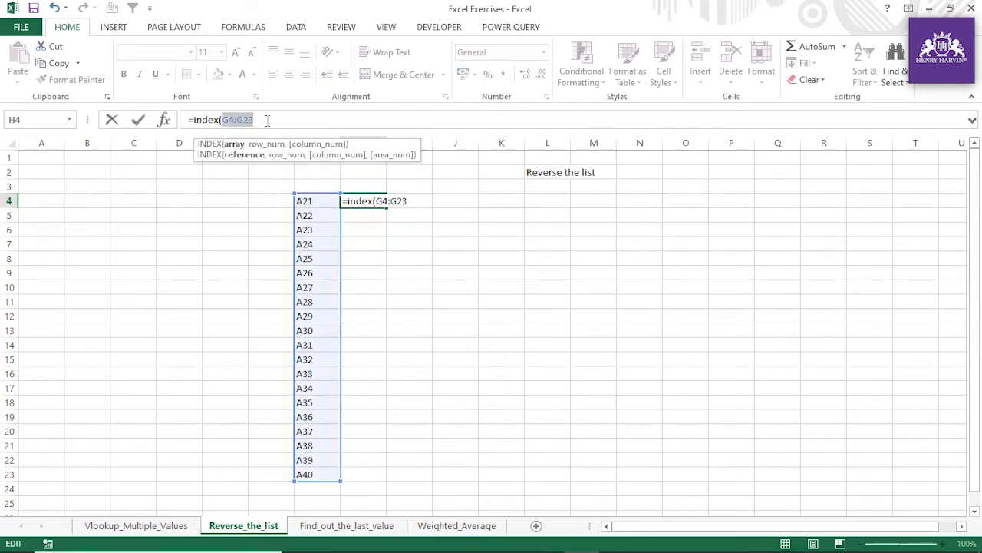
{"action": "key", "text": "F4"}
{"action": "left_click", "coordinate": [292, 125]}
{"action": "type", "text": ","}
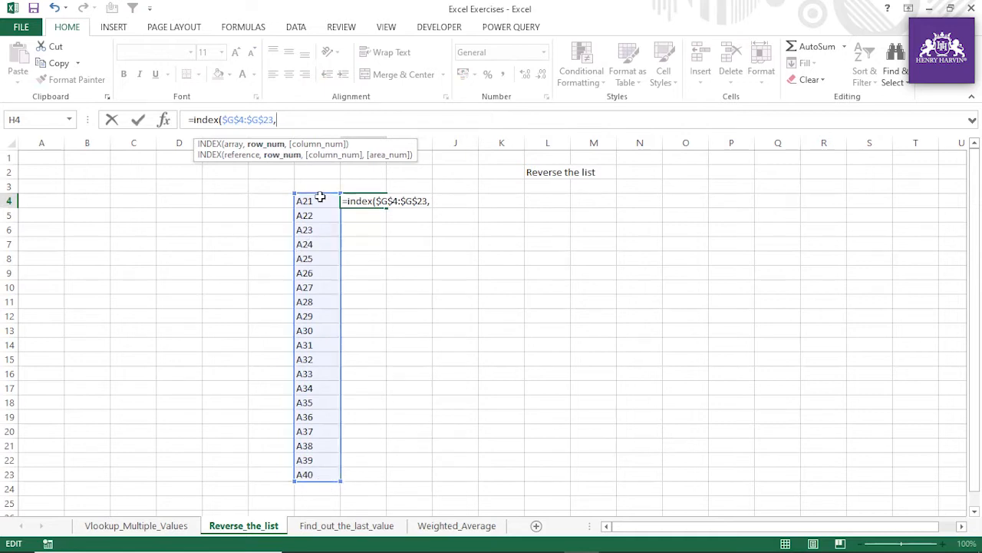
{"action": "key", "text": "Escape"}
{"action": "left_click_drag", "start_coordinate": [320, 199], "coordinate": [323, 469]}
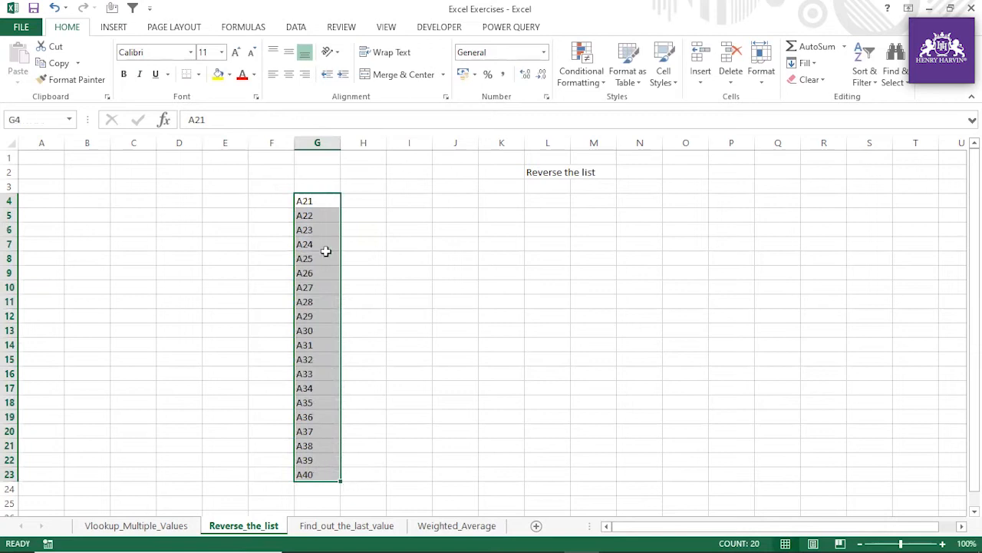
{"action": "left_click", "coordinate": [357, 198]}
{"action": "left_click", "coordinate": [364, 213]}
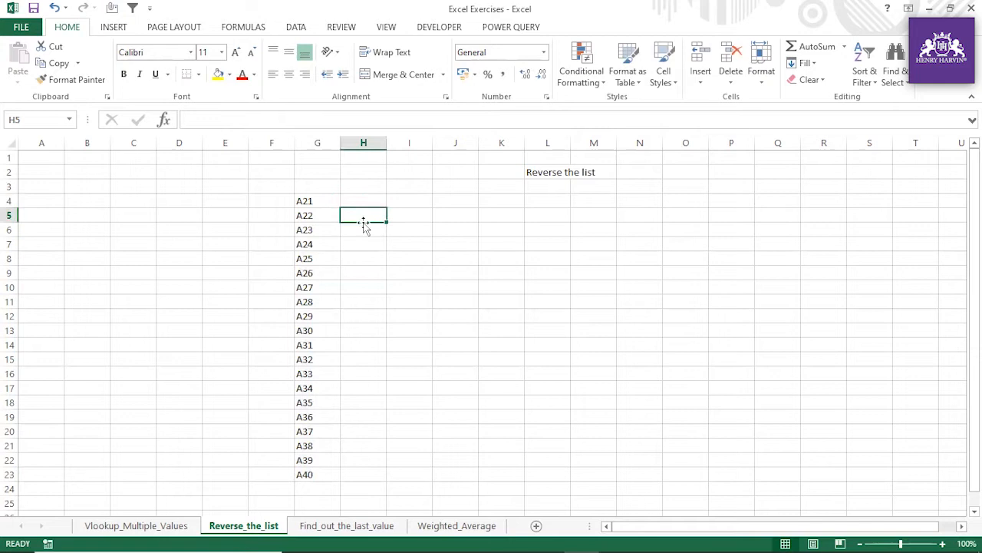
{"action": "left_click", "coordinate": [360, 234]}
{"action": "left_click", "coordinate": [360, 245]}
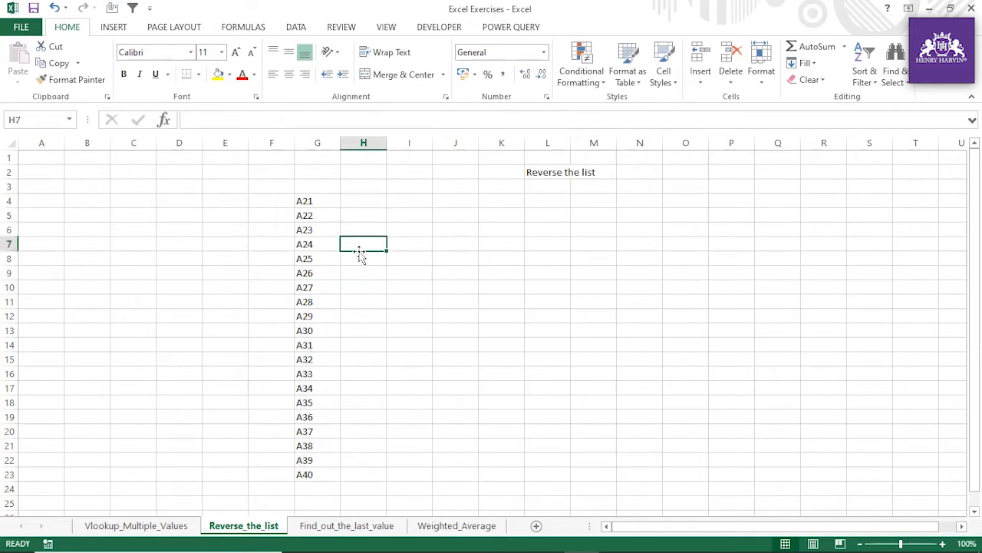
{"action": "left_click_drag", "start_coordinate": [333, 206], "coordinate": [326, 473]}
Enter =COUNTIF(G4:G23,"<>") in H4 to count the non-blank items in the list
{"action": "left_click", "coordinate": [372, 204]}
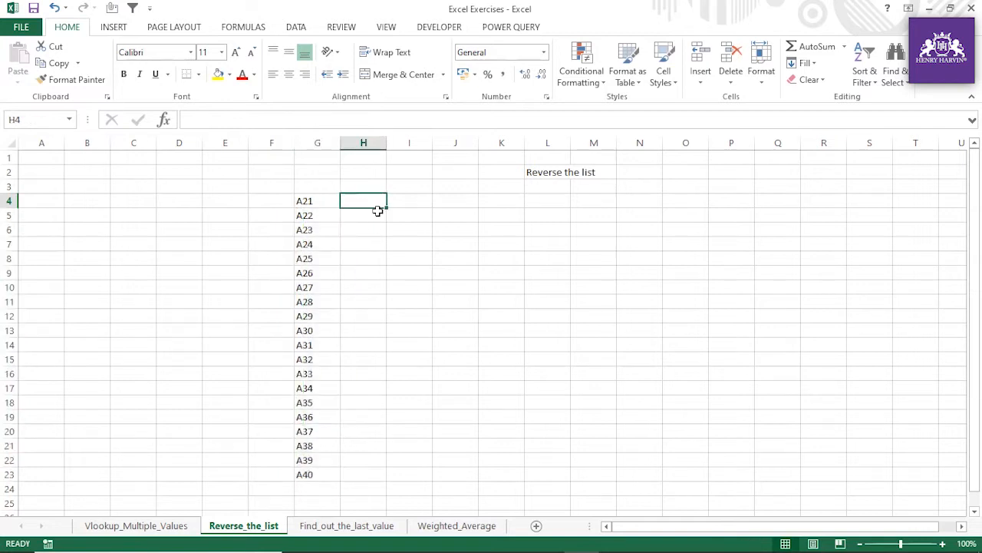
{"action": "type", "text": "=count"}
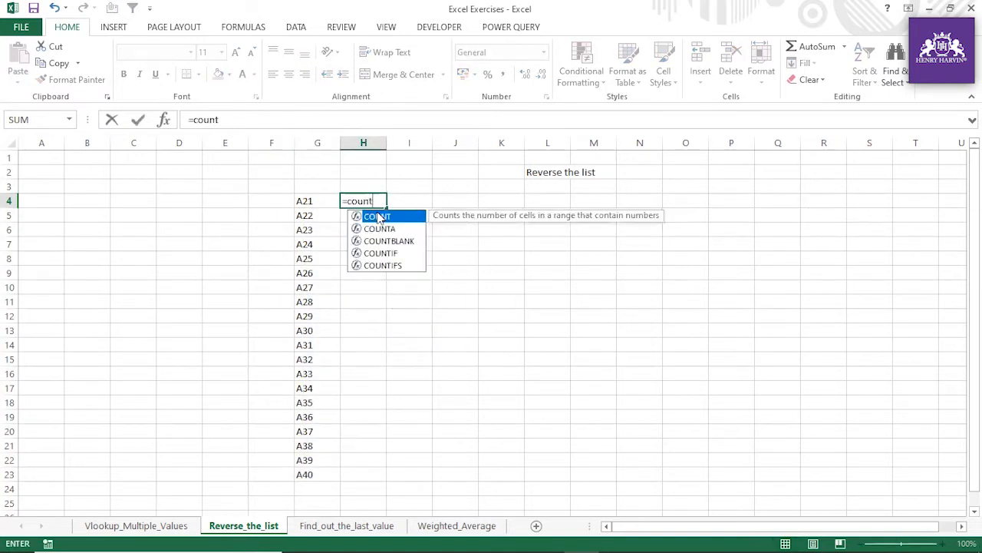
{"action": "type", "text": "if("}
{"action": "left_click_drag", "start_coordinate": [326, 202], "coordinate": [314, 472]}
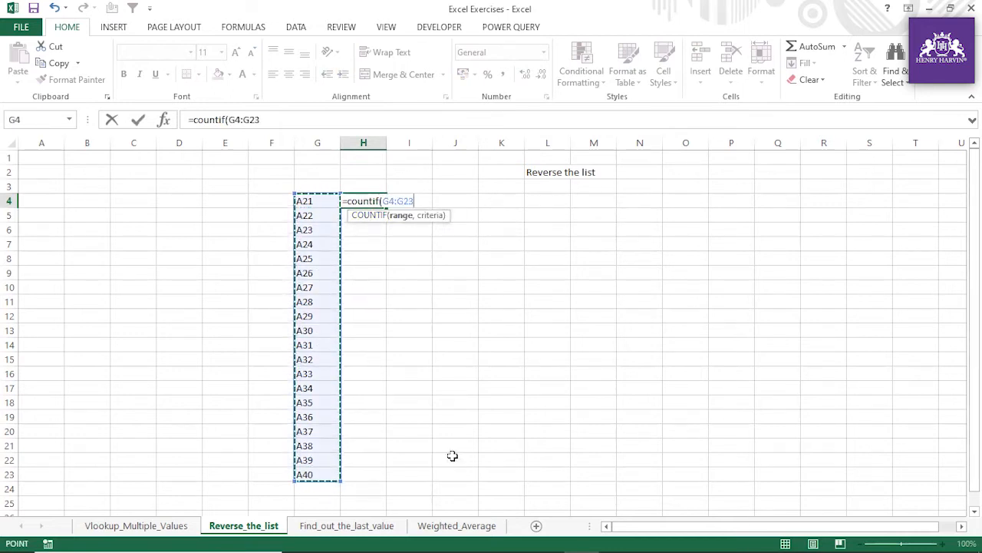
{"action": "type", "text": ",\"<>"}
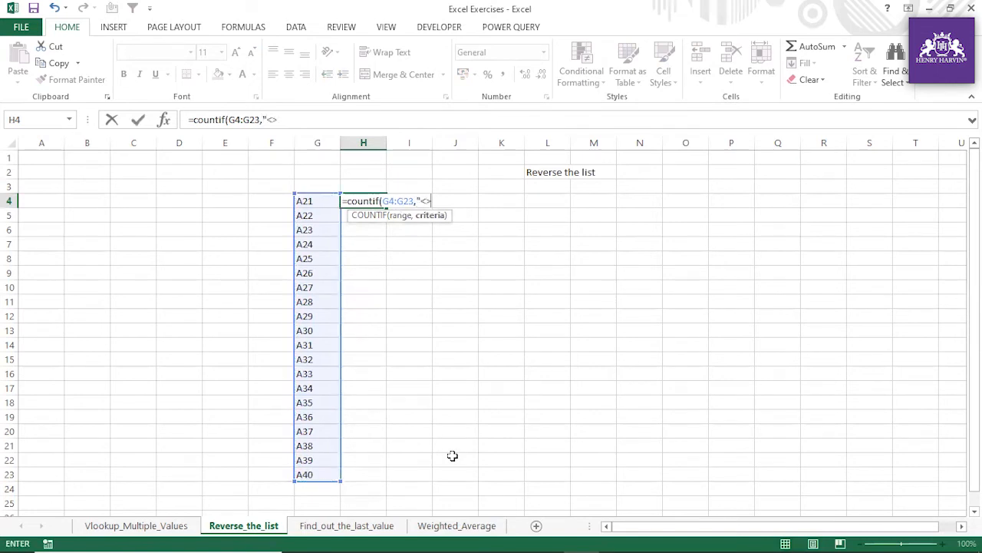
{"action": "type", "text": "\")"}
{"action": "key", "text": "Return"}
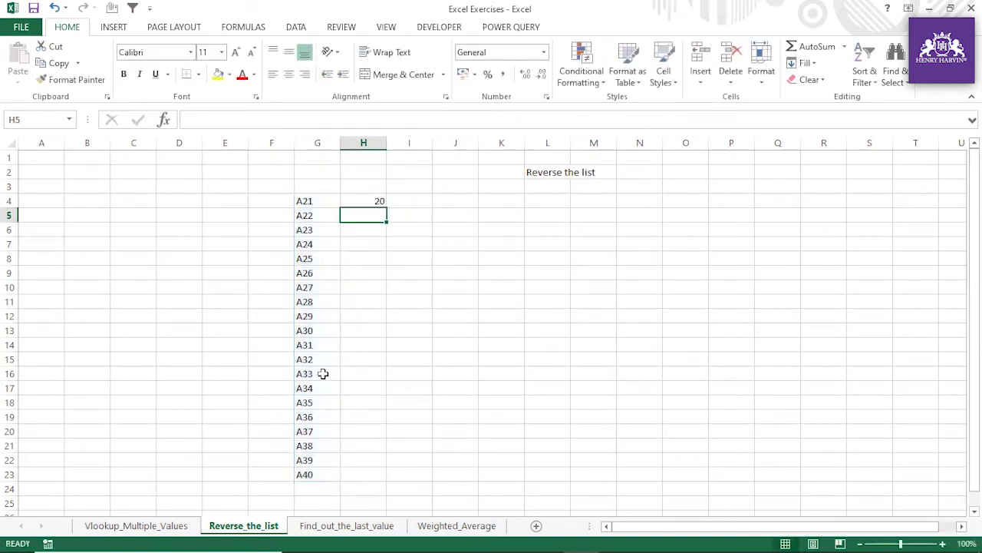
Subtract 1 from the result of the COUNTIF formula in H4
{"action": "left_click", "coordinate": [369, 197]}
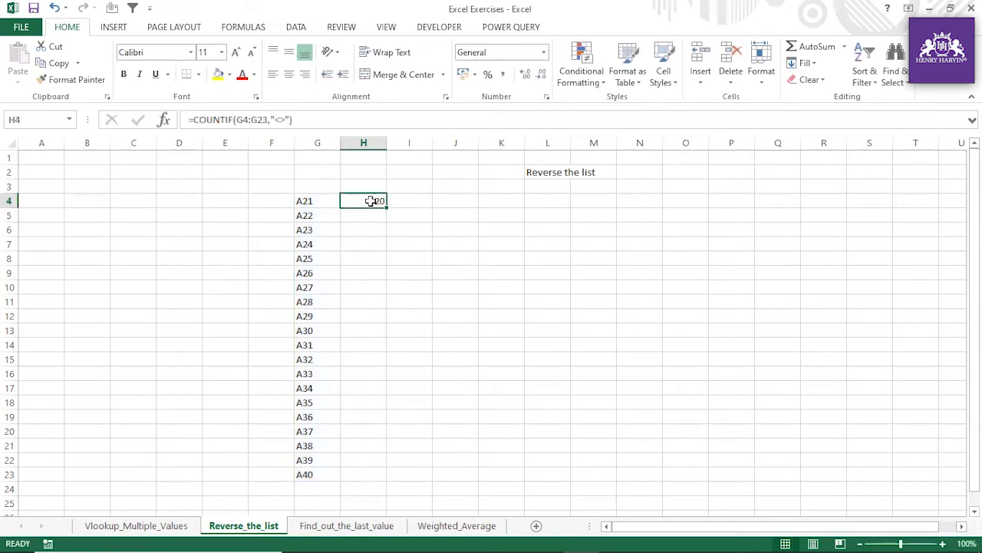
{"action": "left_click", "coordinate": [309, 118]}
{"action": "type", "text": "-1"}
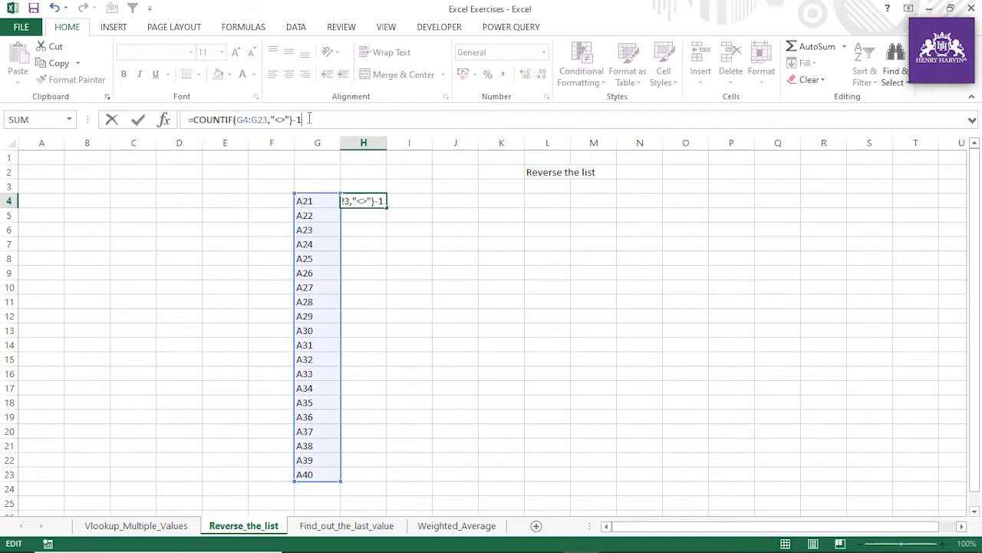
{"action": "key", "text": "Return"}
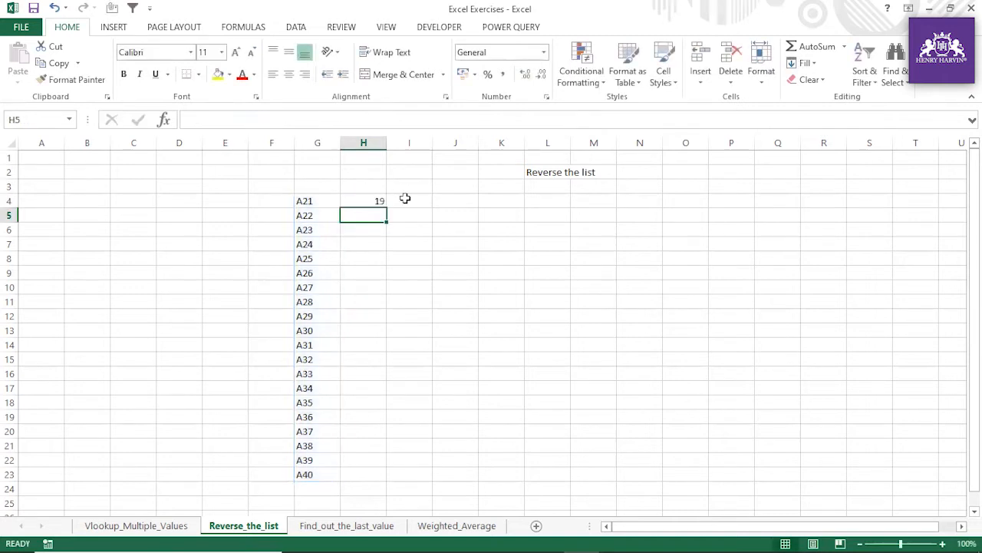
Fill the relative-range COUNTIF formula from H4 down to H23
{"action": "left_click", "coordinate": [379, 200]}
{"action": "left_click_drag", "start_coordinate": [387, 208], "coordinate": [388, 249]}
{"action": "left_click", "coordinate": [379, 217]}
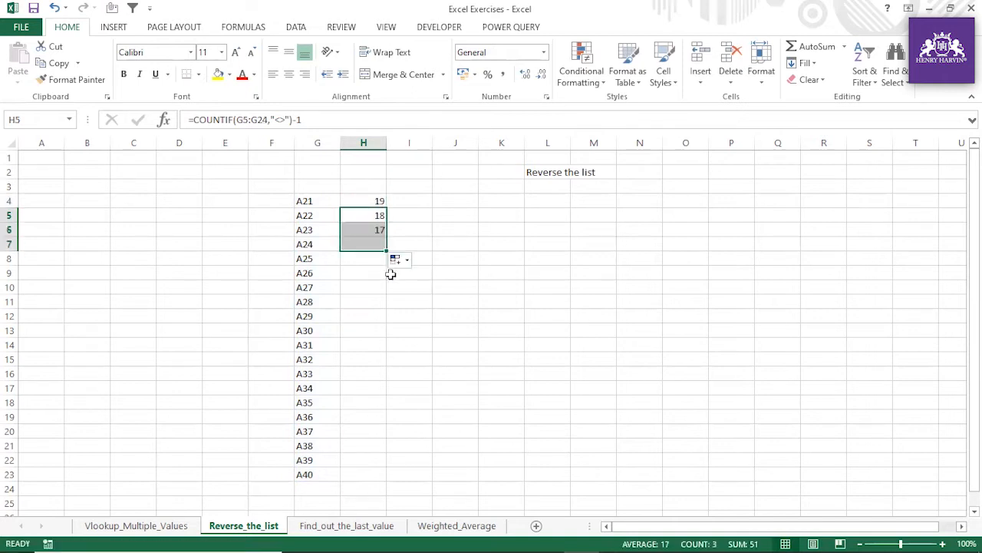
{"action": "left_click", "coordinate": [371, 202]}
{"action": "left_click_drag", "start_coordinate": [387, 208], "coordinate": [373, 477]}
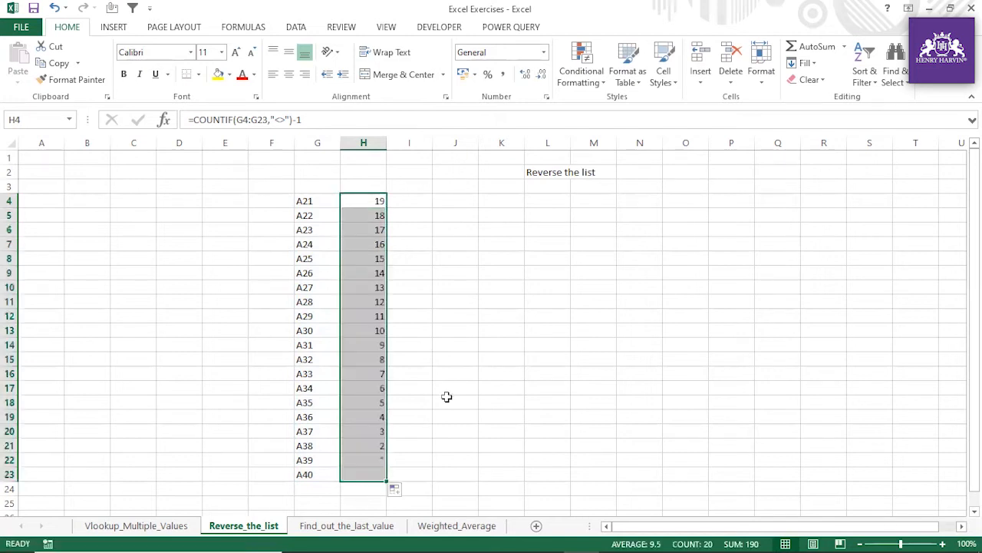
{"action": "left_click", "coordinate": [377, 202]}
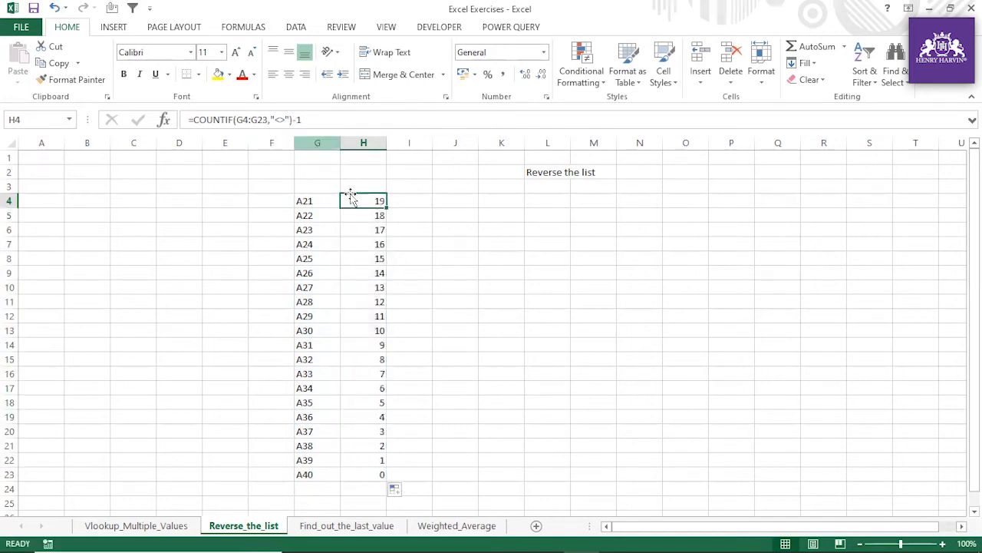
{"action": "left_click", "coordinate": [371, 215]}
{"action": "left_click", "coordinate": [371, 229]}
{"action": "left_click", "coordinate": [376, 259]}
{"action": "left_click", "coordinate": [370, 230]}
Make the COUNTIF range in H4 absolute as $G$4:$G$23 and copy the formula down alongside the list
{"action": "left_click", "coordinate": [360, 200]}
{"action": "left_click_drag", "start_coordinate": [267, 121], "coordinate": [237, 121]}
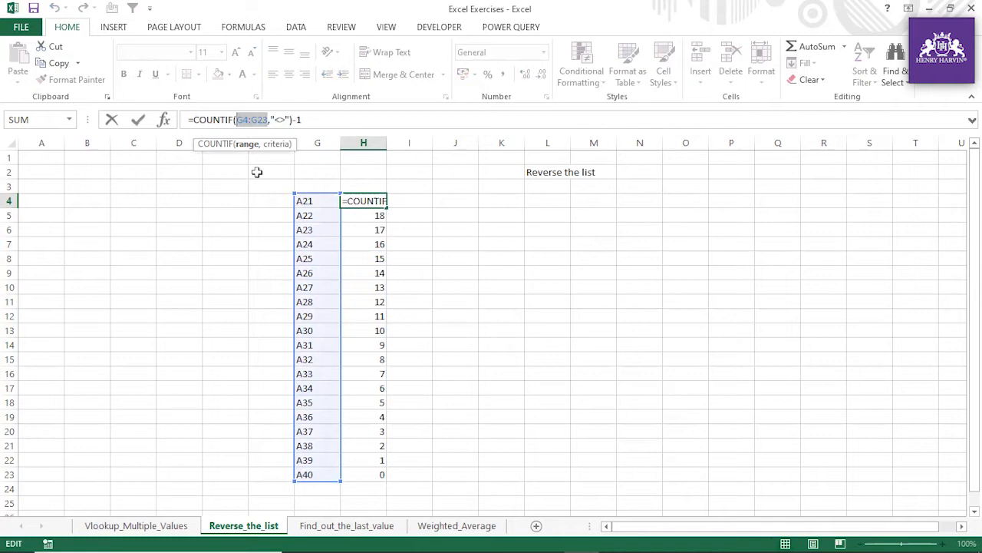
{"action": "key", "text": "Return"}
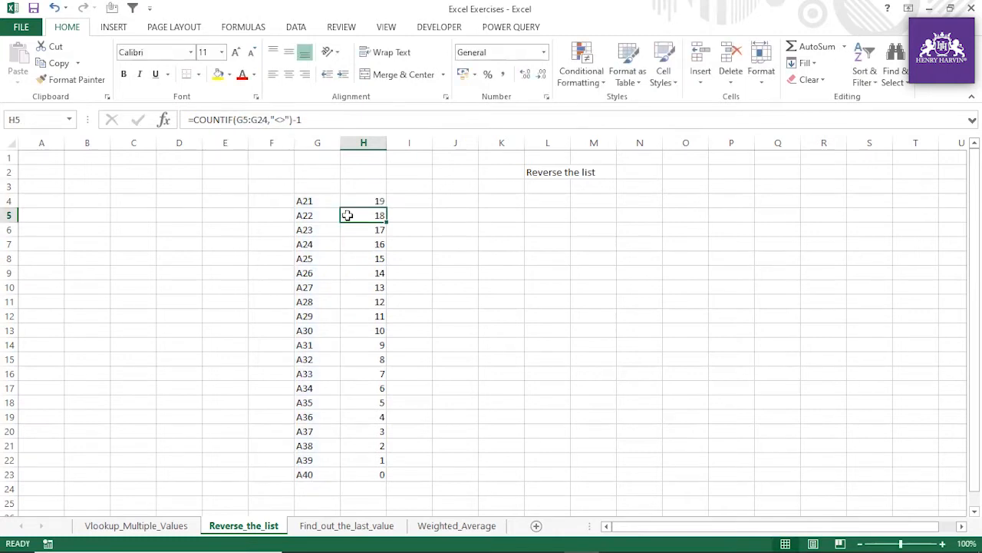
{"action": "left_click", "coordinate": [376, 201]}
{"action": "double_click", "coordinate": [386, 207]}
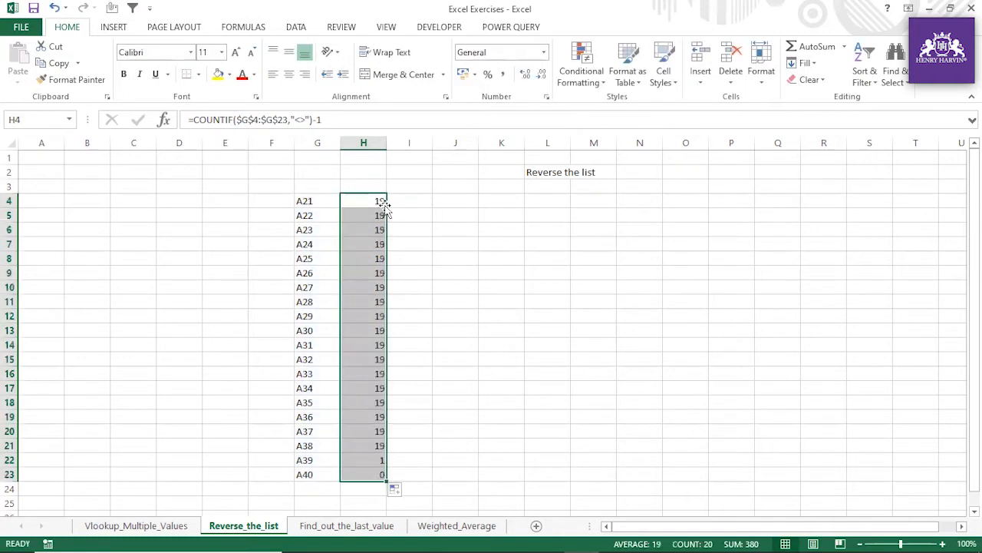
Replace the subtracted 1 in the H4 formula with ROW(), giving =COUNTIF($G$4:$G$23,"<>")-ROW()
{"action": "left_click", "coordinate": [364, 200]}
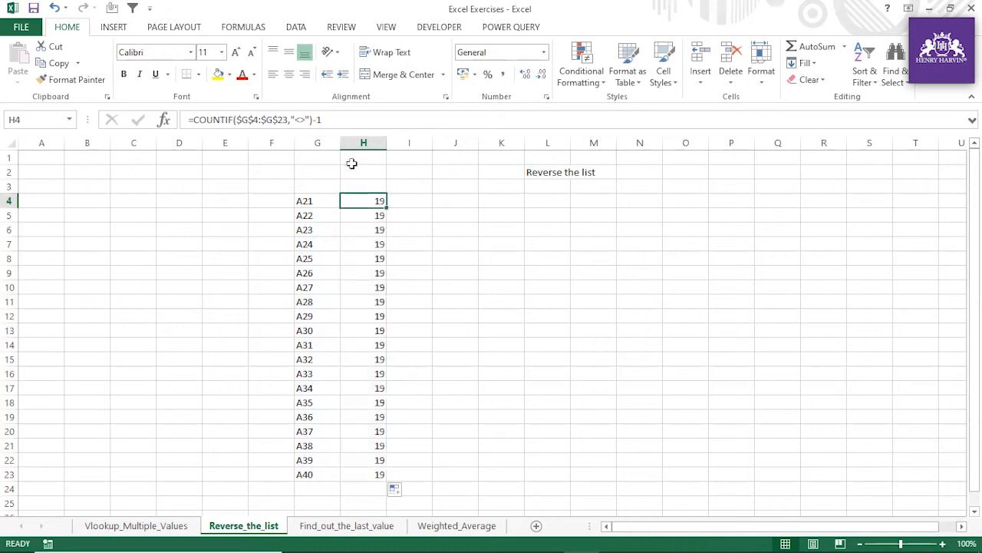
{"action": "left_click", "coordinate": [328, 119]}
{"action": "key", "text": "BackSpace"}
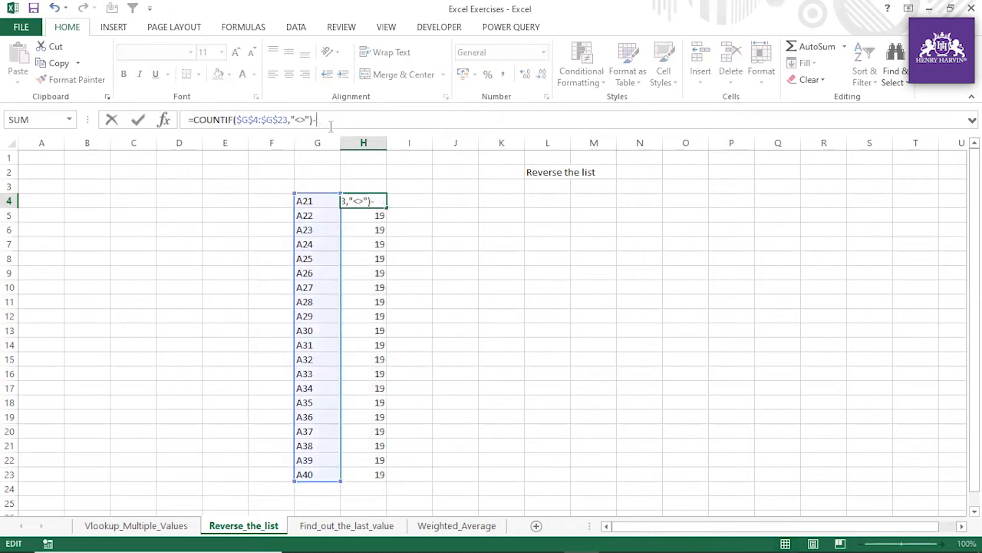
{"action": "type", "text": "row()"}
{"action": "key", "text": "Return"}
{"action": "left_click", "coordinate": [368, 199]}
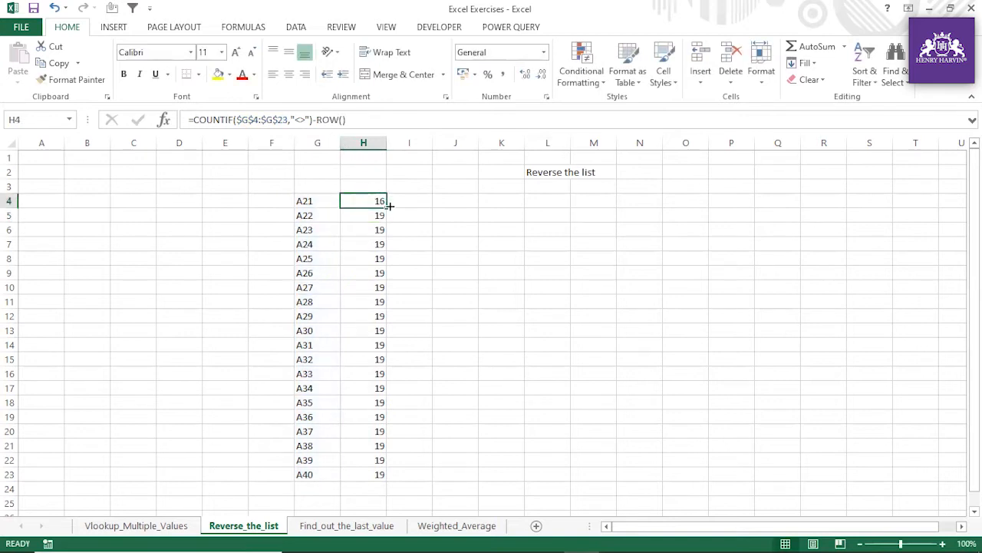
Add +4 to the end of the formula in H4 and fill it down to H23
{"action": "left_click", "coordinate": [368, 121]}
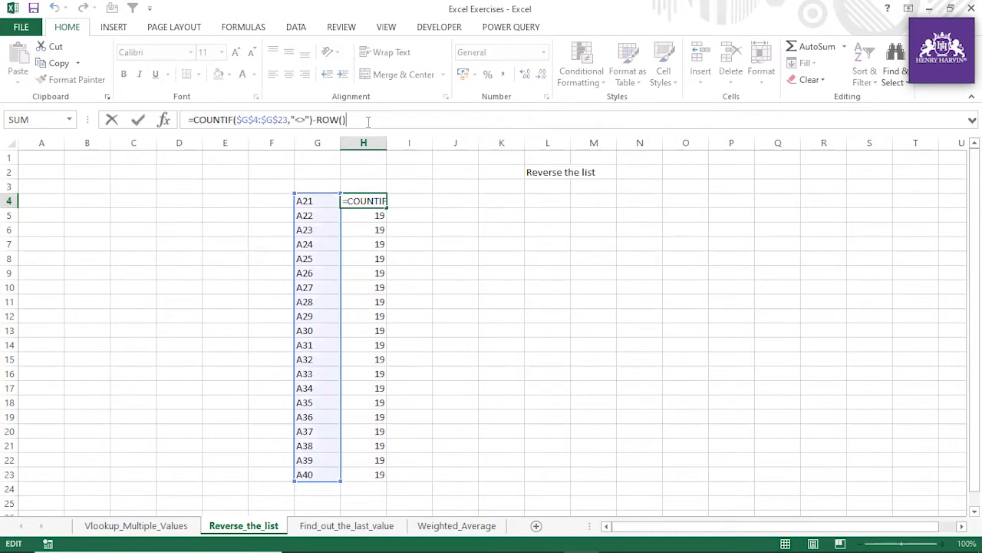
{"action": "type", "text": "+3"}
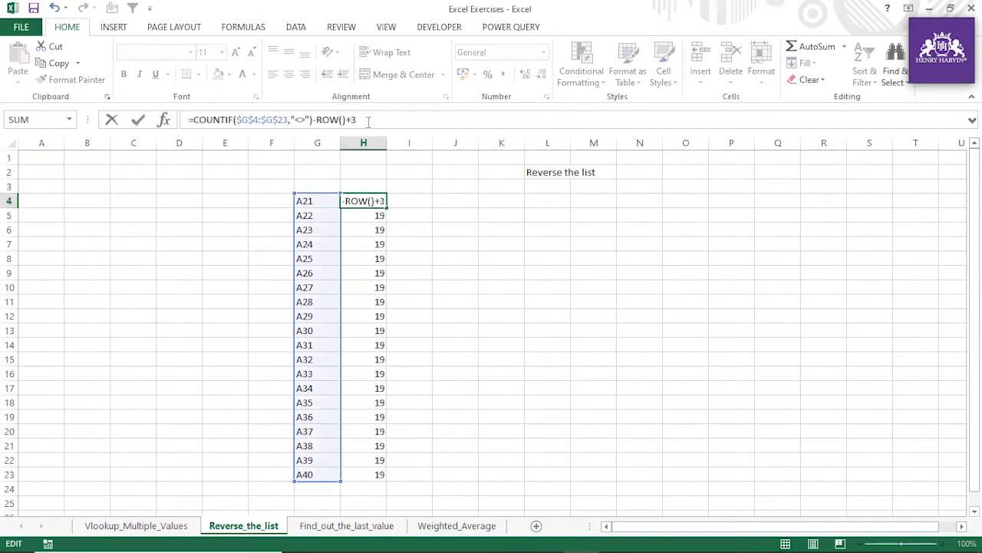
{"action": "type", "text": "4"}
{"action": "key", "text": "Return"}
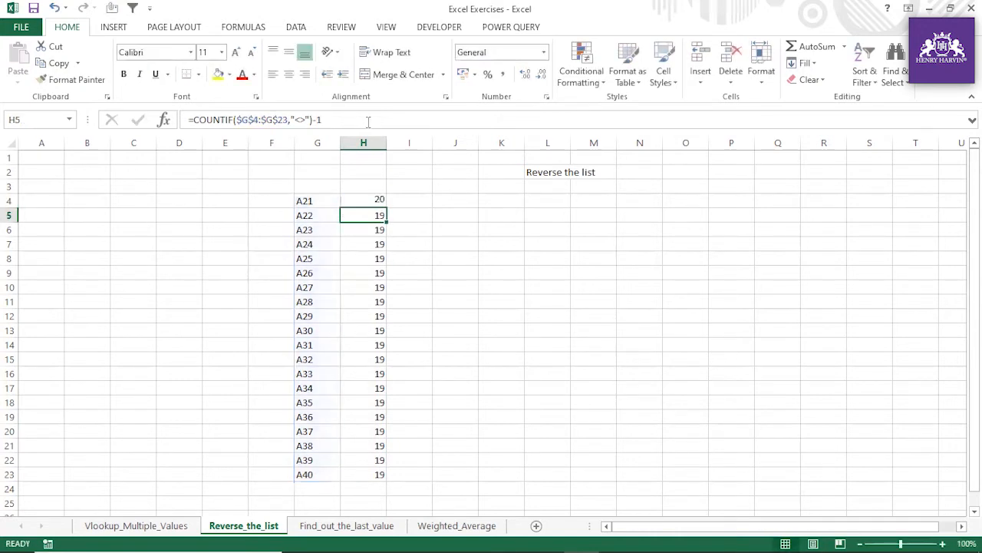
{"action": "left_click", "coordinate": [373, 200]}
{"action": "double_click", "coordinate": [386, 204]}
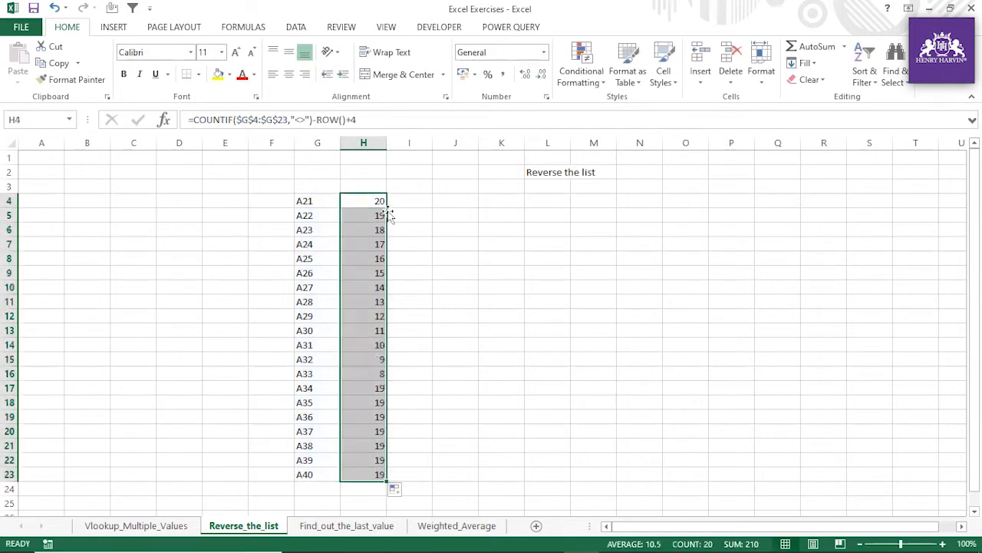
Evaluate the ROW()+4 part of the formula in H6 and discard the evaluation
{"action": "left_click", "coordinate": [376, 204]}
{"action": "left_click", "coordinate": [377, 216]}
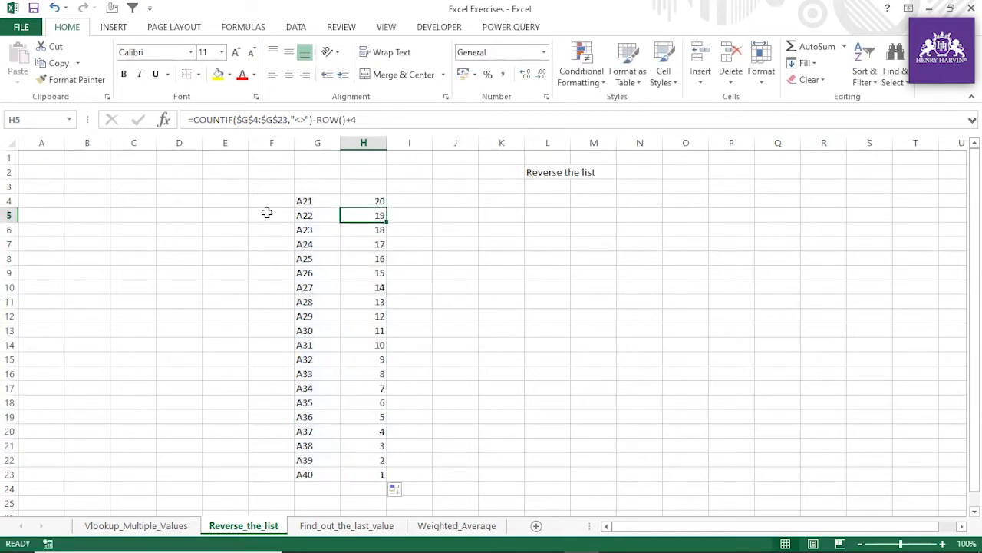
{"action": "left_click", "coordinate": [377, 230]}
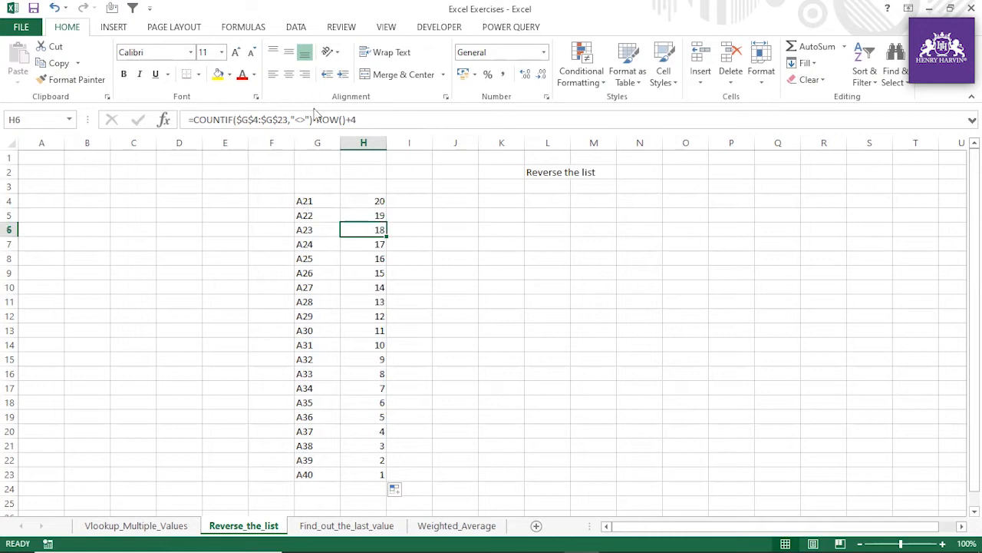
{"action": "left_click_drag", "start_coordinate": [316, 119], "coordinate": [365, 119]}
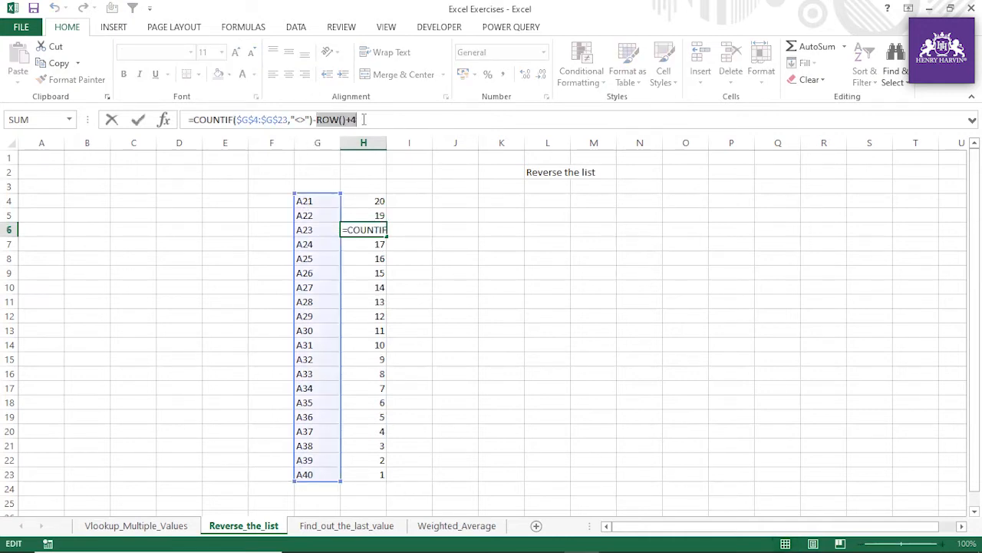
{"action": "key", "text": "F9"}
{"action": "key", "text": "Escape"}
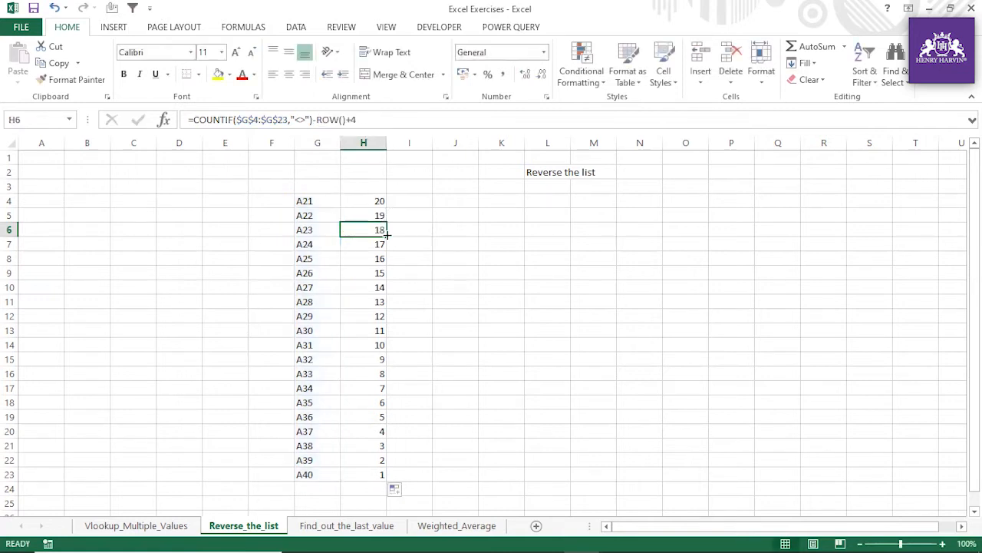
Examine the ROW()+4 part of the formulas in H4, H5 and H6
{"action": "left_click", "coordinate": [318, 201]}
{"action": "left_click", "coordinate": [362, 199]}
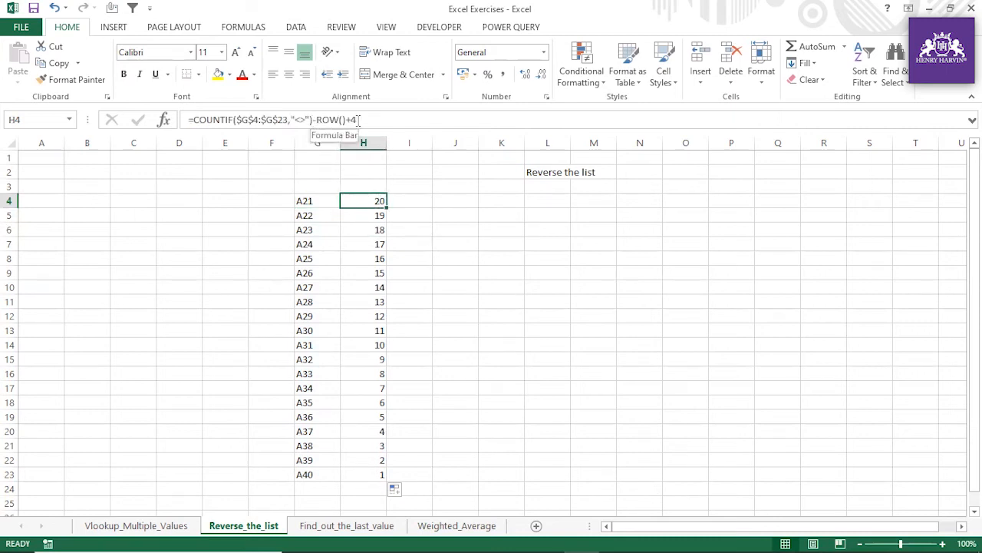
{"action": "left_click_drag", "start_coordinate": [358, 121], "coordinate": [319, 119]}
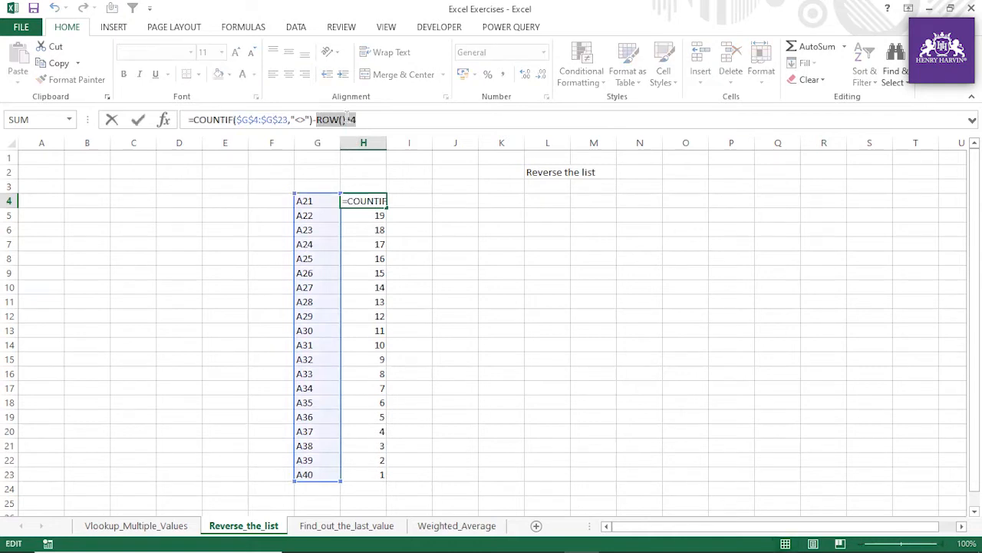
{"action": "left_click", "coordinate": [348, 119]}
{"action": "key", "text": "Return"}
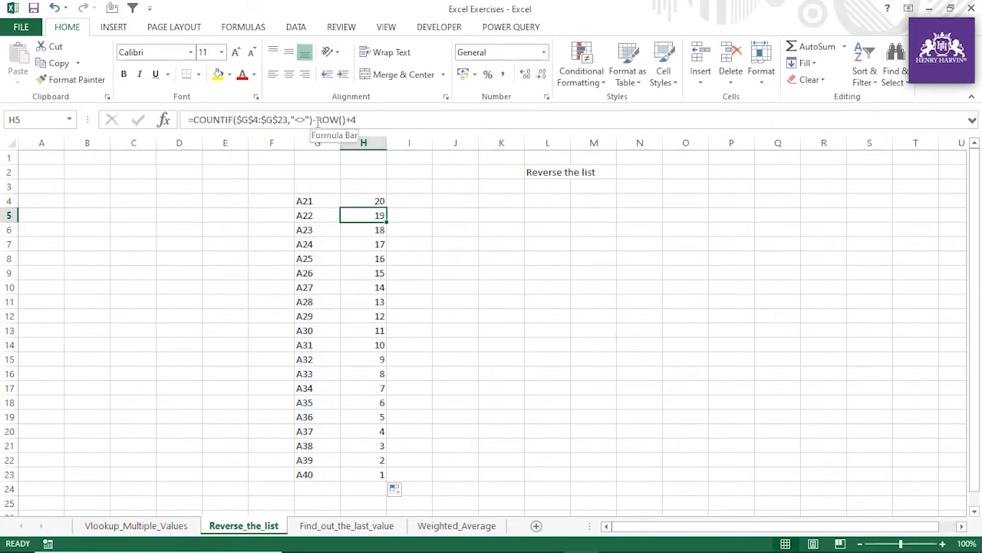
{"action": "left_click_drag", "start_coordinate": [316, 120], "coordinate": [358, 120]}
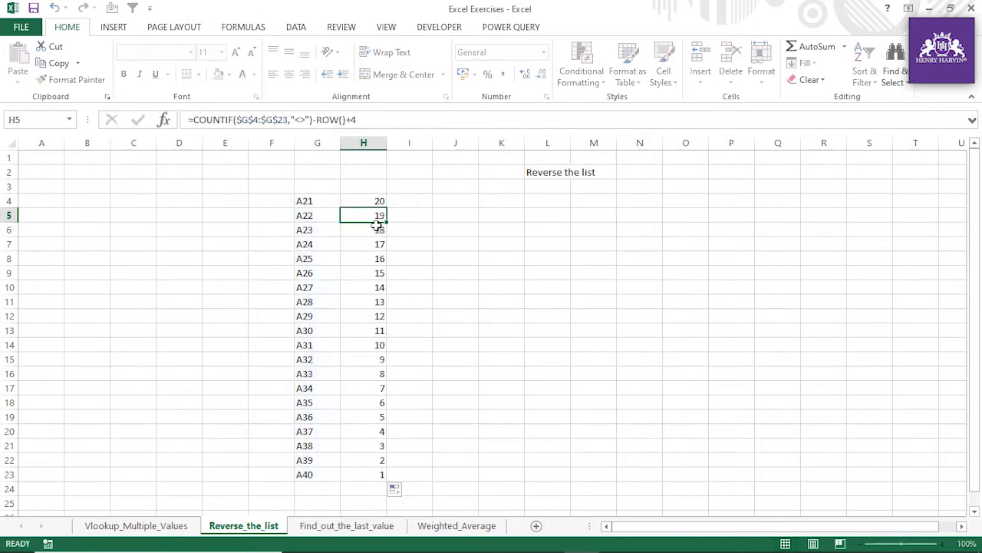
{"action": "key", "text": "Return"}
{"action": "left_click", "coordinate": [355, 119]}
{"action": "left_click_drag", "start_coordinate": [356, 119], "coordinate": [318, 120]}
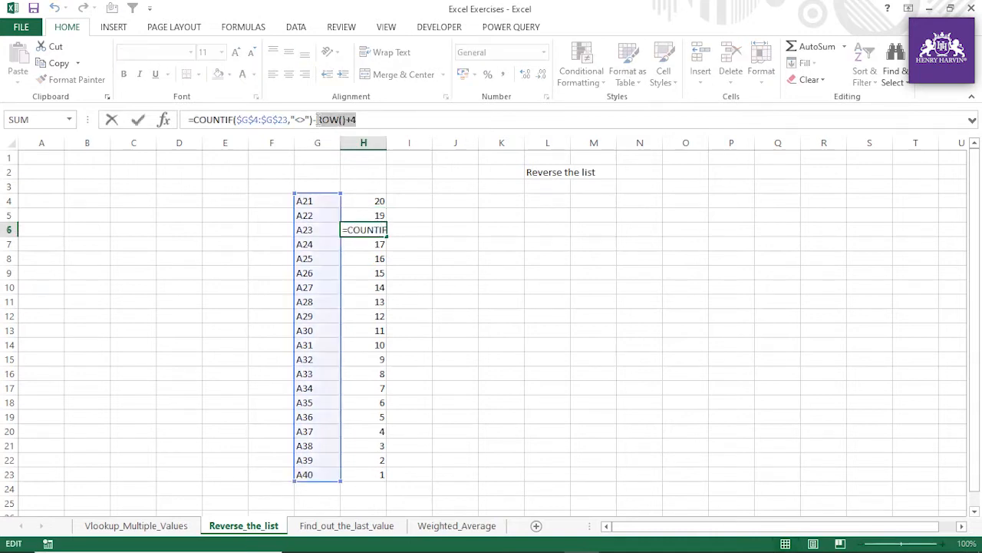
{"action": "key", "text": "ctrl+Return"}
Go down through the position numbers in column H and back up to H4 to check how they run
{"action": "key", "text": "Down"}
{"action": "key", "text": "Down"}
{"action": "key", "text": "Down"}
{"action": "key", "text": "Down"}
{"action": "key", "text": "Down"}
{"action": "key", "text": "Down"}
{"action": "key", "text": "Down"}
{"action": "key", "text": "Down"}
{"action": "key", "text": "Up"}
{"action": "key", "text": "Up"}
{"action": "key", "text": "Up"}
{"action": "key", "text": "Up"}
{"action": "key", "text": "Up"}
{"action": "key", "text": "Up"}
{"action": "key", "text": "Up"}
{"action": "key", "text": "Up"}
{"action": "key", "text": "Up"}
{"action": "key", "text": "Up"}
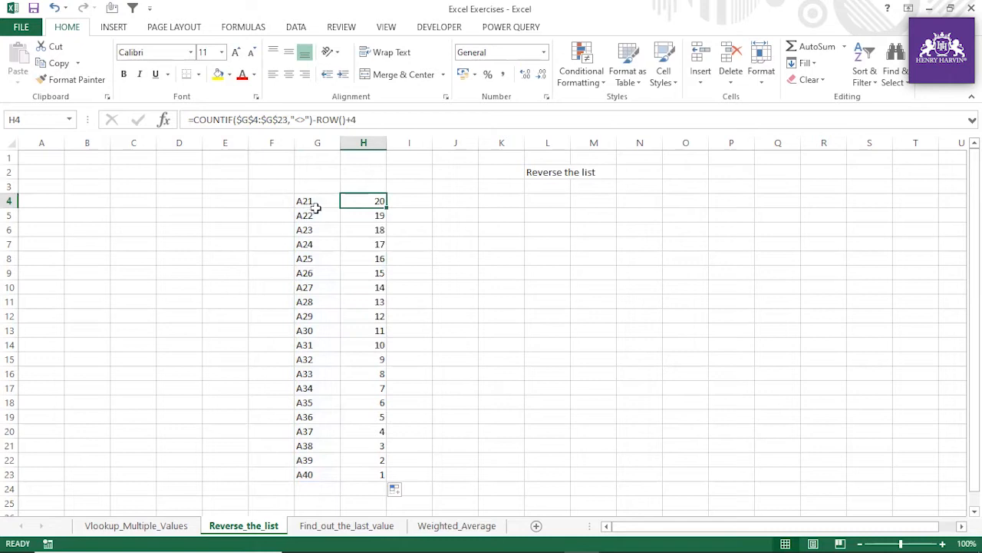
Replace the H4 formula with =INDEX($G$4:$G$23,COUNTIF($G$4:$G$23,"<>")-ROW()+4)
{"action": "left_click_drag", "start_coordinate": [196, 120], "coordinate": [356, 121]}
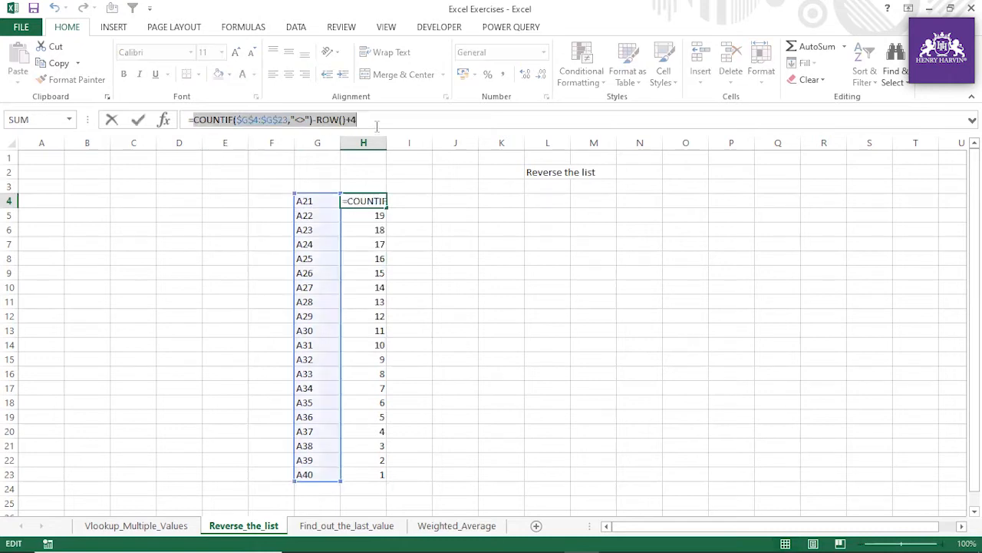
{"action": "key", "text": "Delete"}
{"action": "type", "text": "i"}
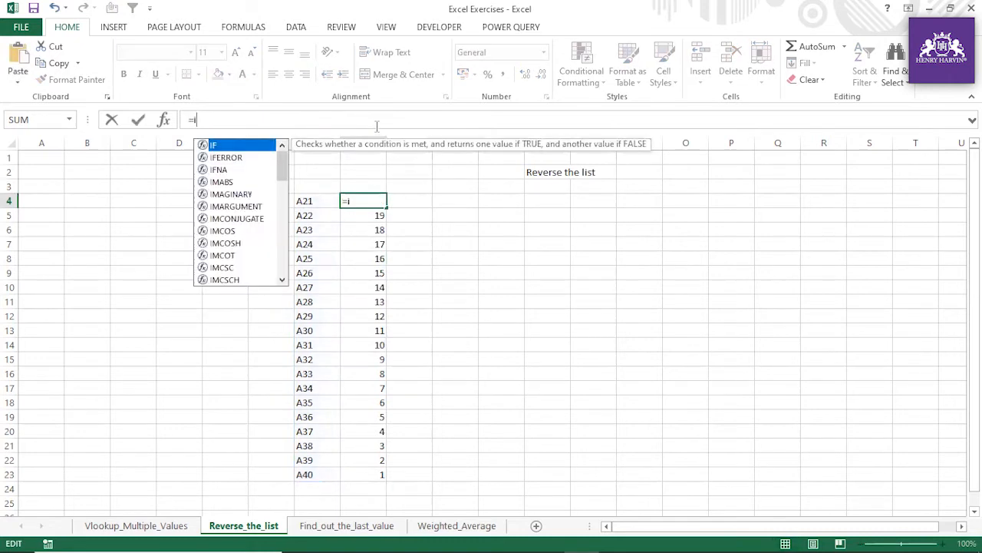
{"action": "type", "text": "ndex("}
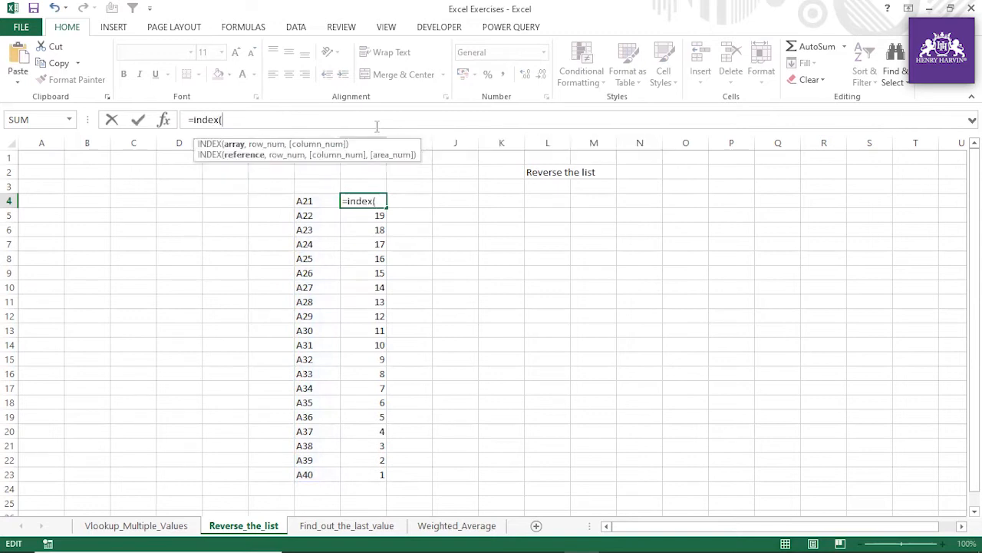
{"action": "left_click_drag", "start_coordinate": [317, 200], "coordinate": [307, 474]}
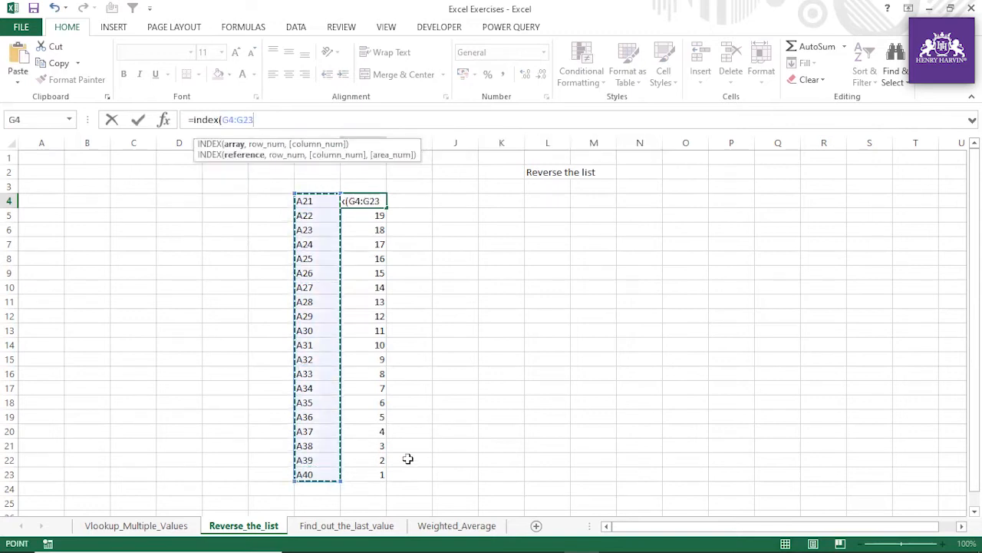
{"action": "key", "text": "F4"}
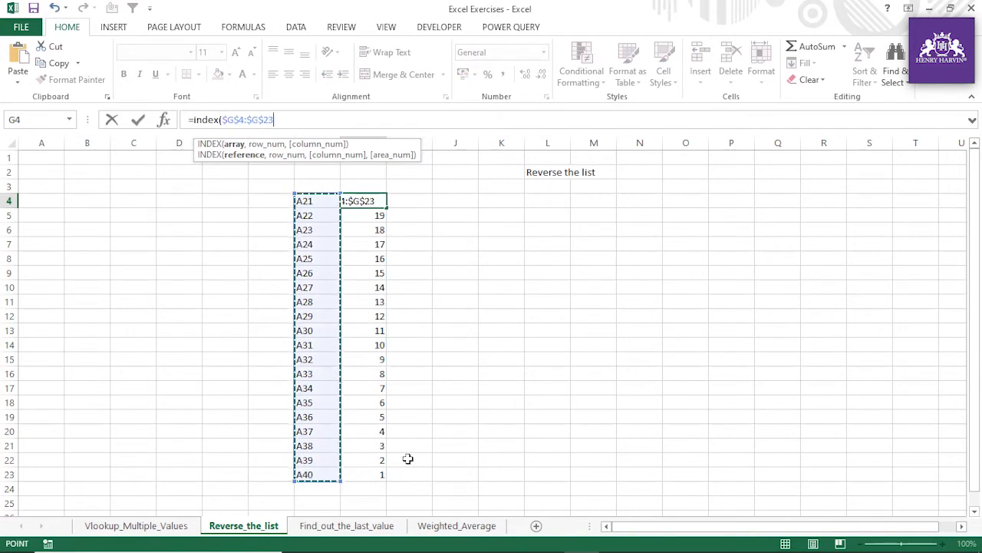
{"action": "type", "text": ","}
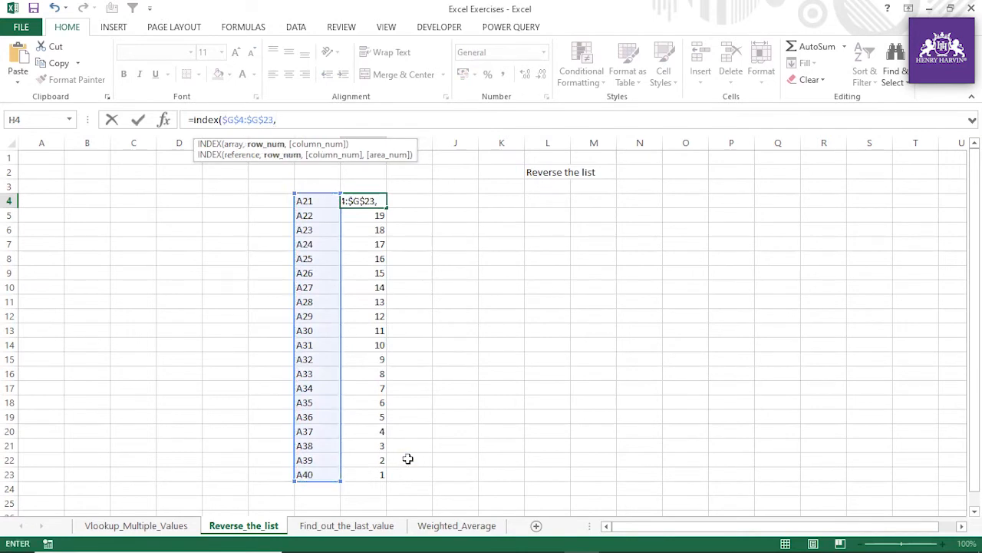
{"action": "type", "text": "COUNTIF($G$4:$G$23,\"<>\")-ROW()+4)"}
{"action": "key", "text": "Return"}
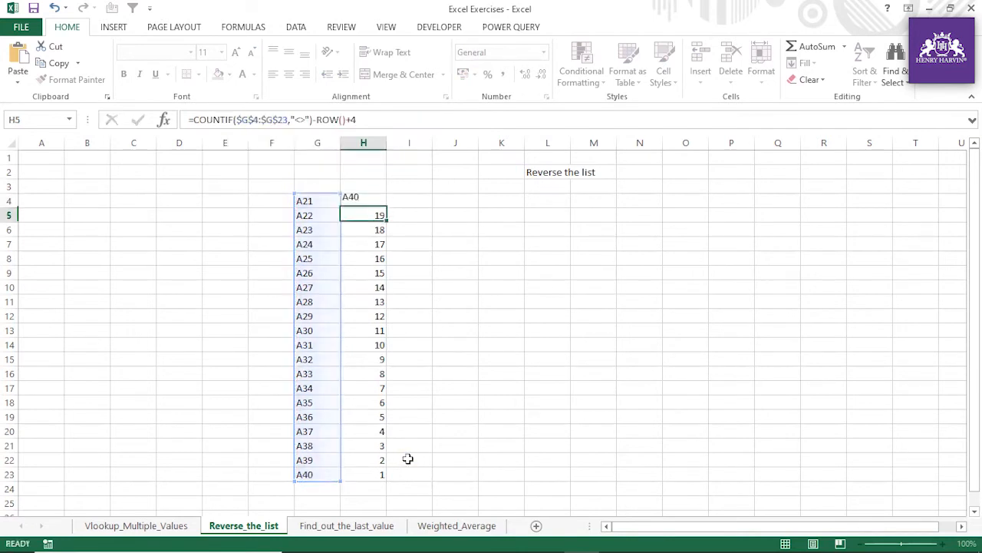
Fill the INDEX formula from H4 down to H23 and compare the first and last items of both lists
{"action": "left_click", "coordinate": [374, 202]}
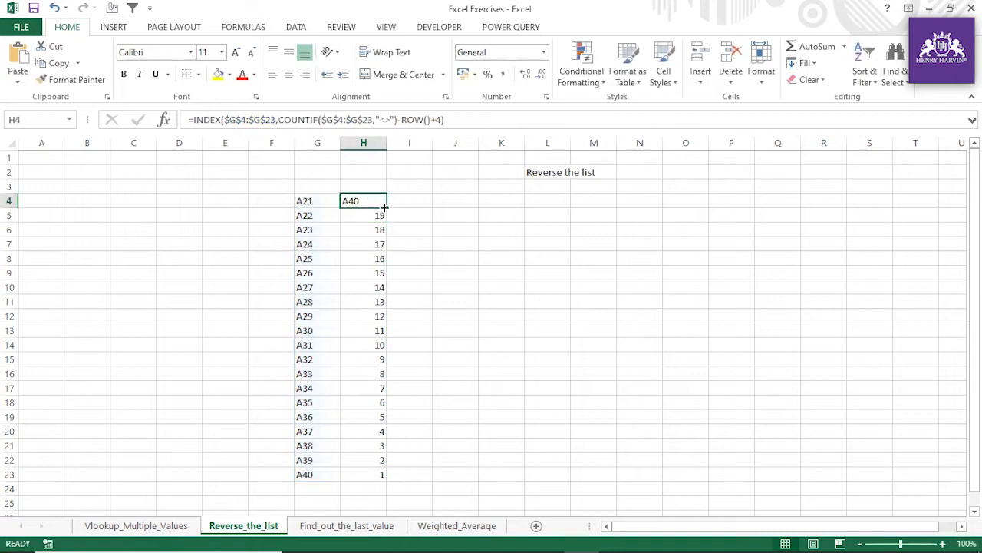
{"action": "double_click", "coordinate": [386, 208]}
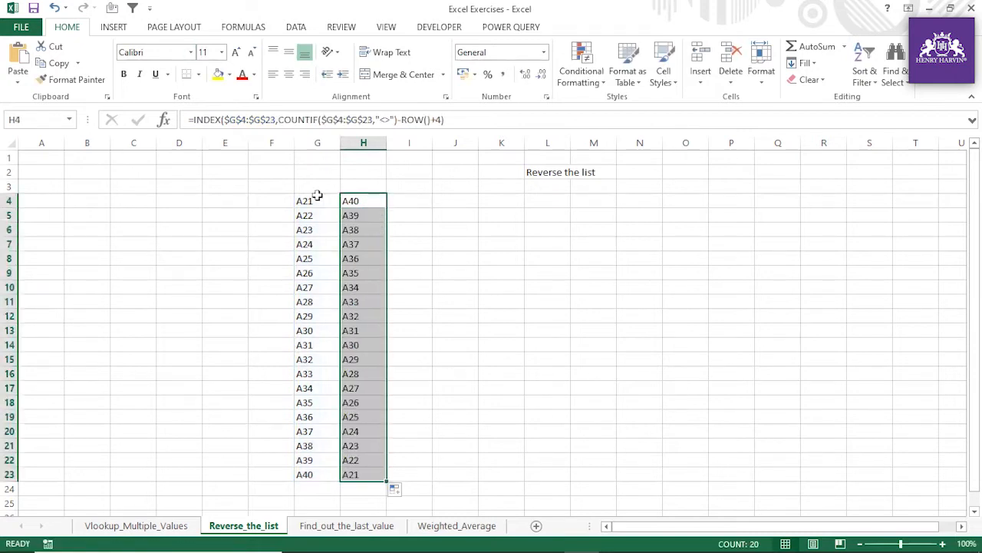
{"action": "left_click", "coordinate": [317, 199]}
{"action": "left_click", "coordinate": [314, 476]}
{"action": "left_click", "coordinate": [353, 473]}
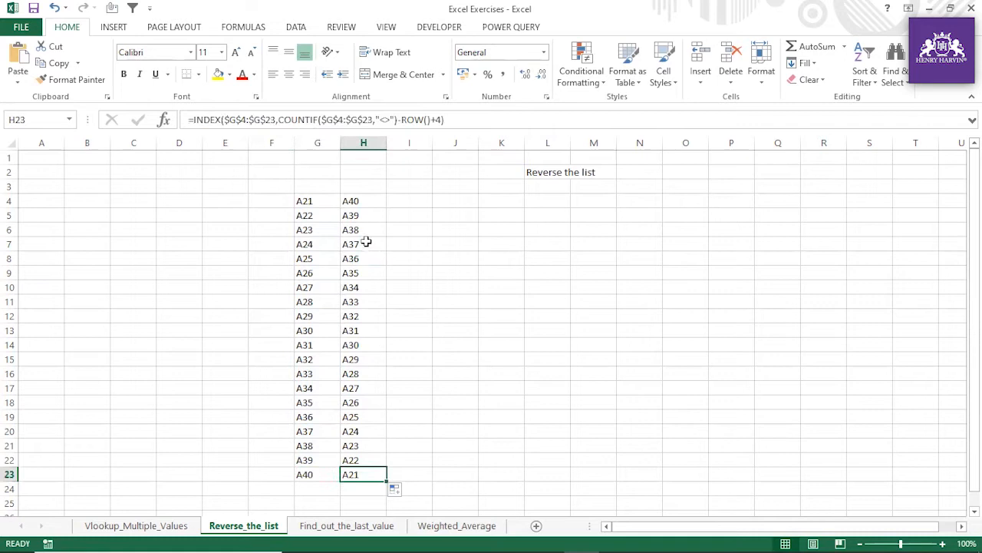
{"action": "left_click", "coordinate": [373, 198]}
Change the A22 entry in G5 to A22111 and check its counterpart in H22
{"action": "double_click", "coordinate": [327, 215]}
{"action": "type", "text": "111"}
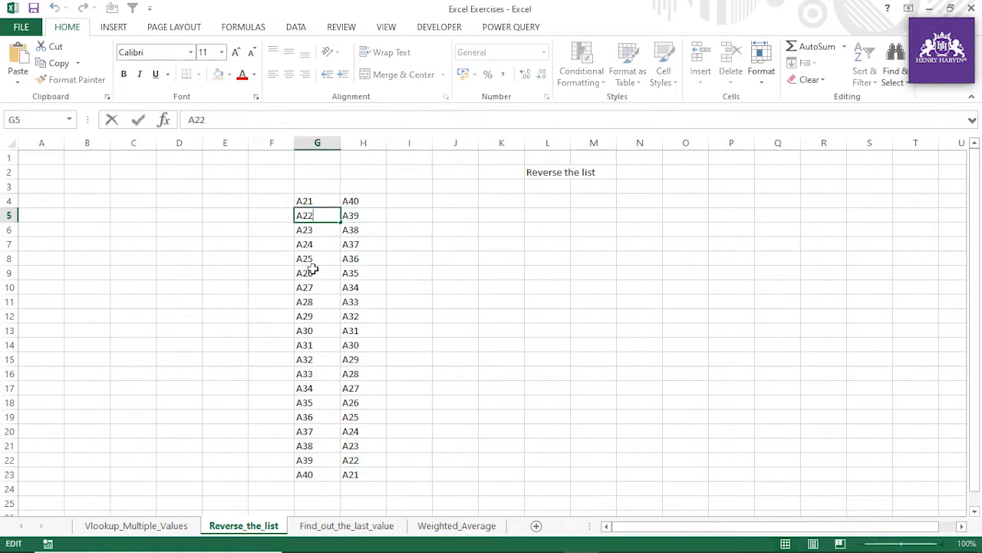
{"action": "left_click", "coordinate": [445, 301]}
{"action": "left_click", "coordinate": [375, 458]}
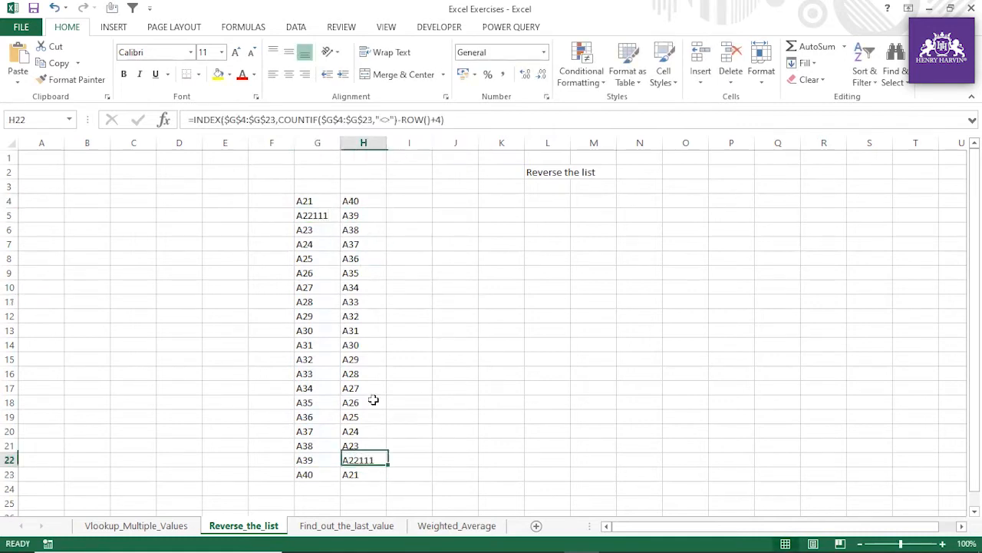
Compare the original list in G4:G23 with the reversed list and its formulas in H4:H23
{"action": "left_click_drag", "start_coordinate": [318, 201], "coordinate": [323, 474]}
{"action": "left_click_drag", "start_coordinate": [364, 200], "coordinate": [349, 475]}
{"action": "left_click", "coordinate": [359, 301]}
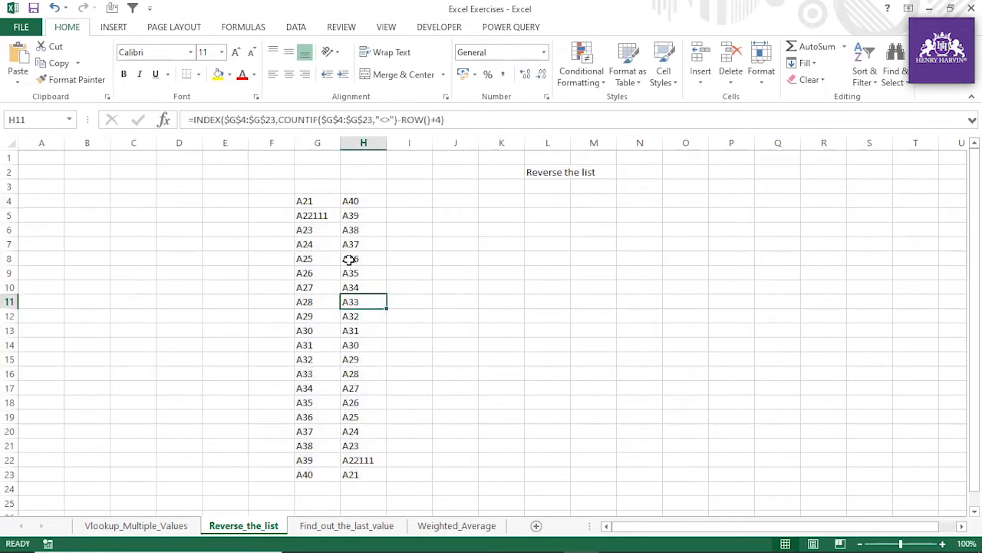
{"action": "left_click", "coordinate": [315, 231]}
{"action": "left_click", "coordinate": [358, 243]}
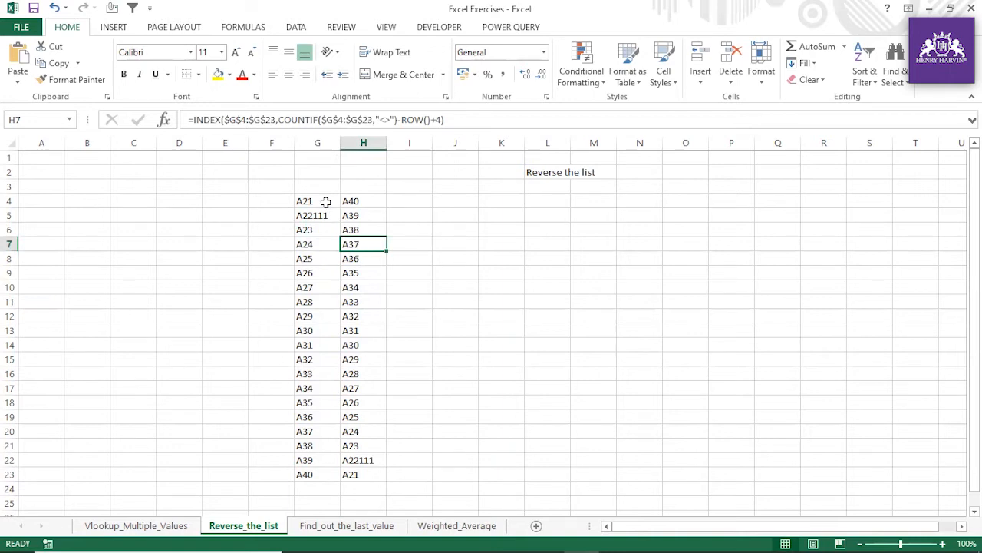
{"action": "left_click_drag", "start_coordinate": [325, 200], "coordinate": [323, 477]}
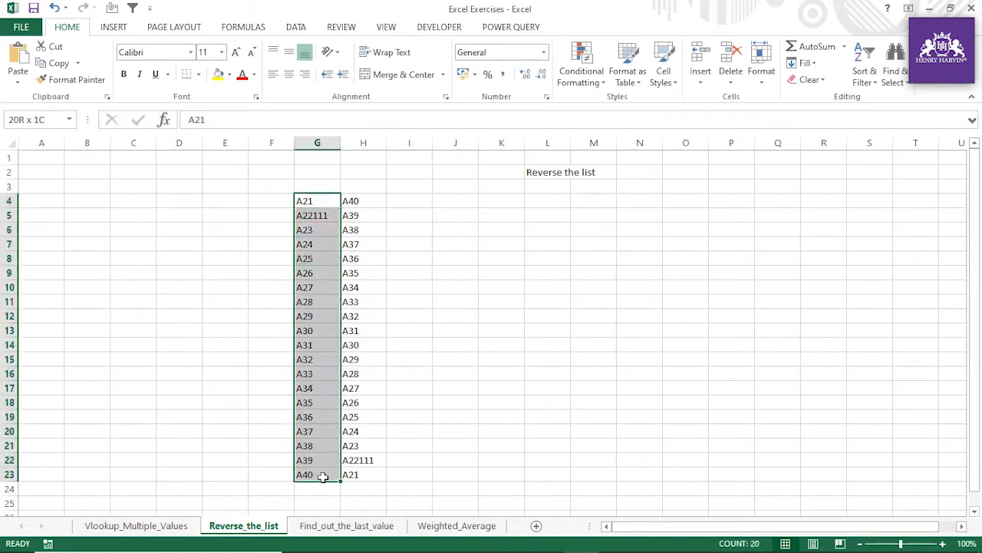
{"action": "left_click", "coordinate": [368, 201]}
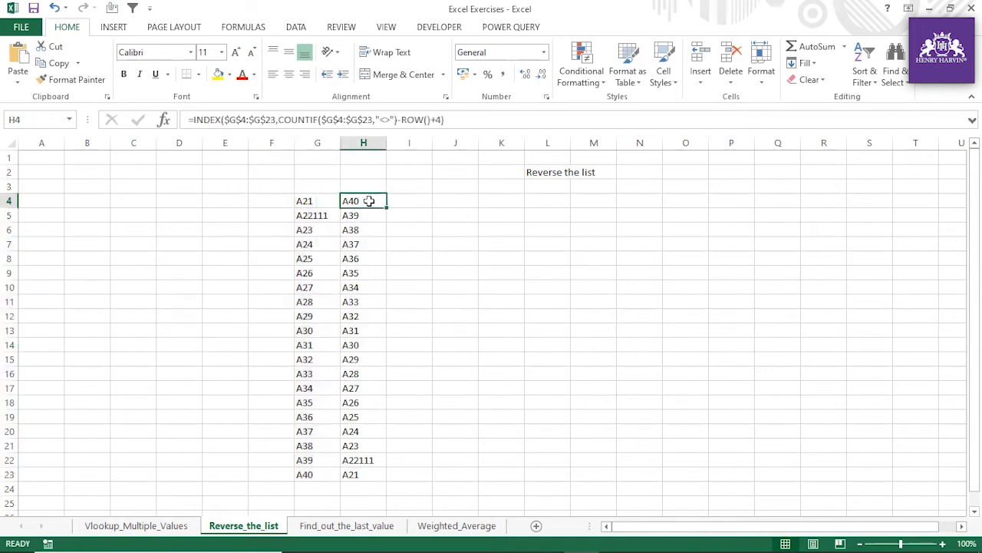
{"action": "left_click", "coordinate": [358, 272]}
{"action": "left_click", "coordinate": [360, 330]}
{"action": "left_click", "coordinate": [364, 417]}
{"action": "left_click", "coordinate": [361, 475]}
{"action": "left_click", "coordinate": [354, 316]}
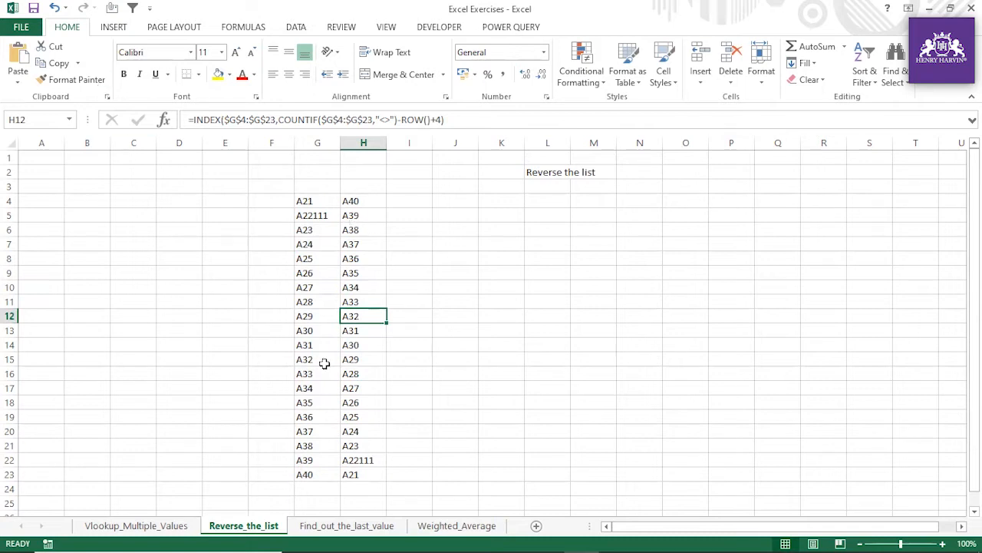
Open the Find_out_the_last_value sheet and look over its Product Code and Description table
{"action": "left_click", "coordinate": [369, 529]}
{"action": "left_click_drag", "start_coordinate": [53, 158], "coordinate": [112, 230]}
{"action": "left_click", "coordinate": [58, 177]}
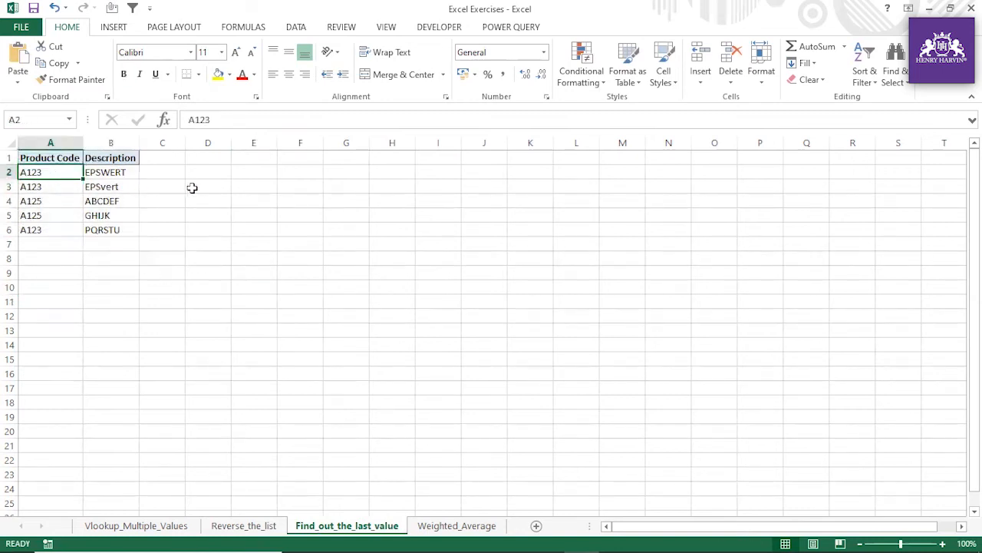
Label cell F6 as Index and cell F12 as Lookup
{"action": "left_click", "coordinate": [254, 218]}
{"action": "left_click", "coordinate": [304, 227]}
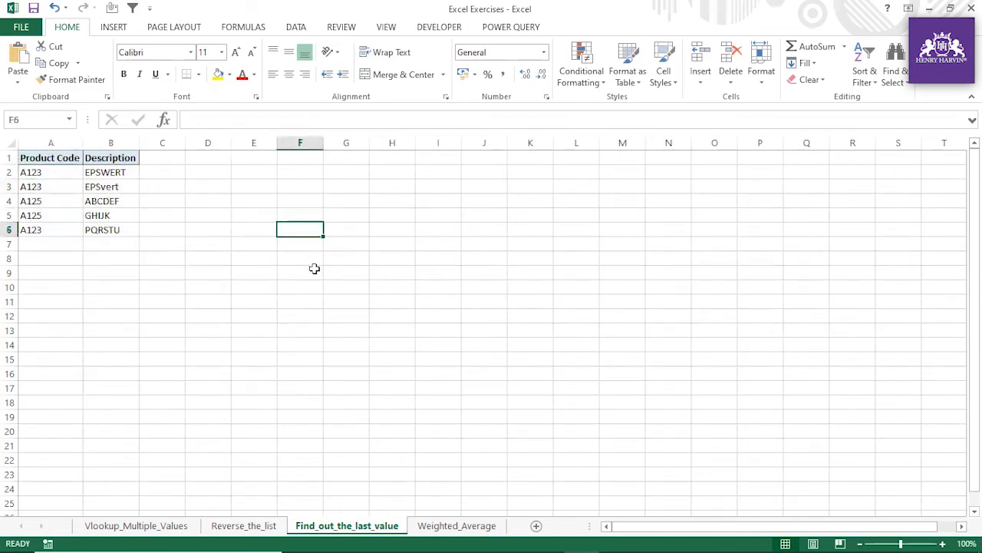
{"action": "type", "text": "Index"}
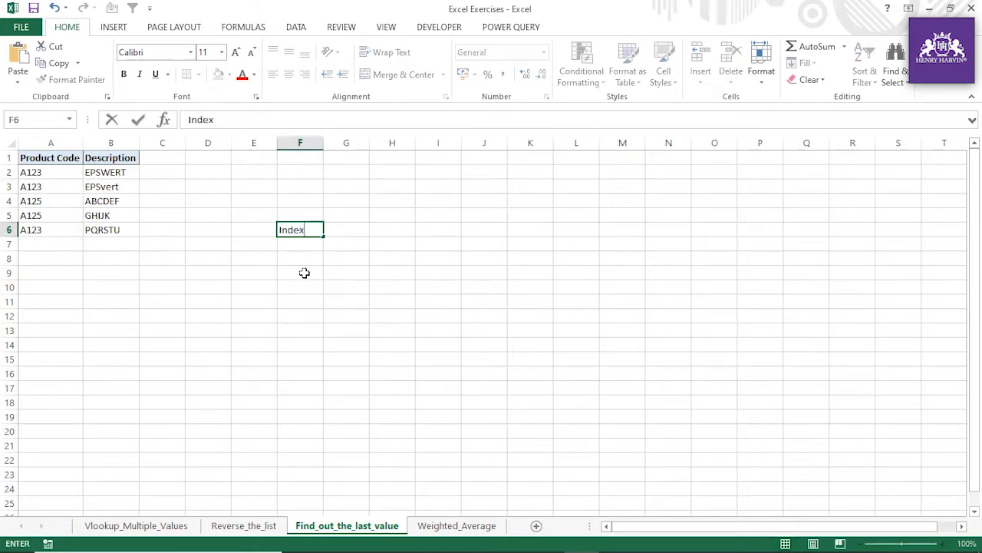
{"action": "key", "text": "Return"}
{"action": "left_click", "coordinate": [302, 315]}
{"action": "type", "text": "Lookup"}
{"action": "left_click", "coordinate": [317, 355]}
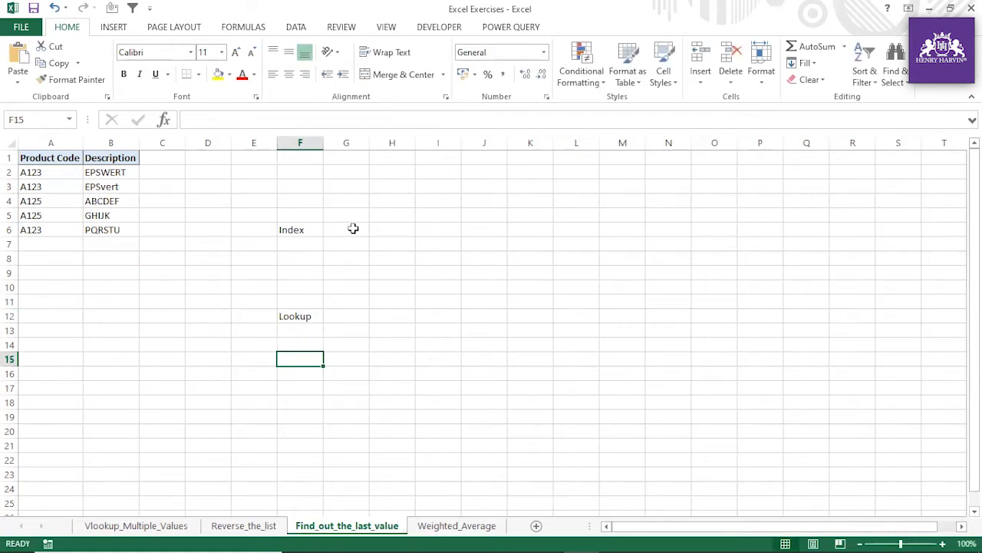
Enter the formula =A2:A6="A123" in G6 to compare the product codes with A123
{"action": "left_click", "coordinate": [353, 229]}
{"action": "type", "text": "="}
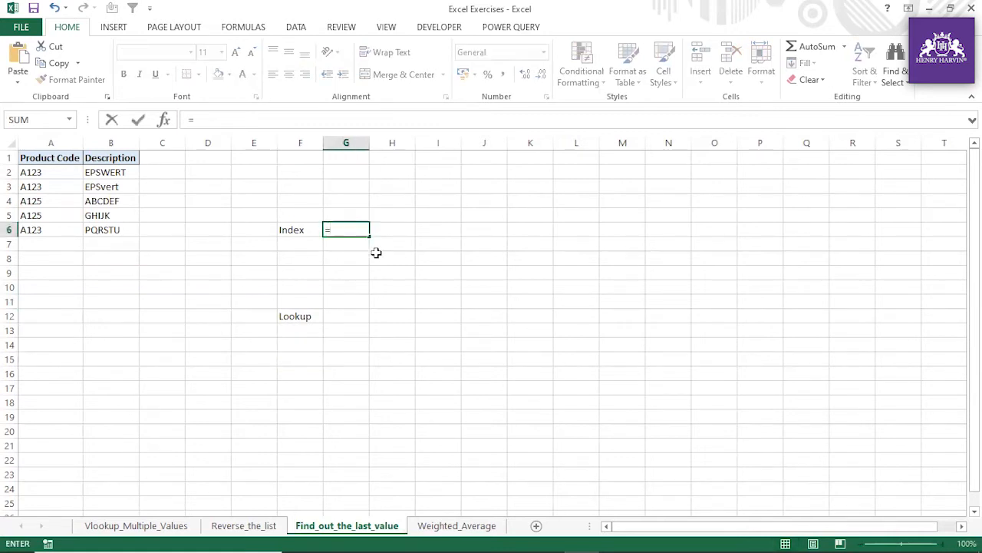
{"action": "left_click_drag", "start_coordinate": [49, 172], "coordinate": [44, 224]}
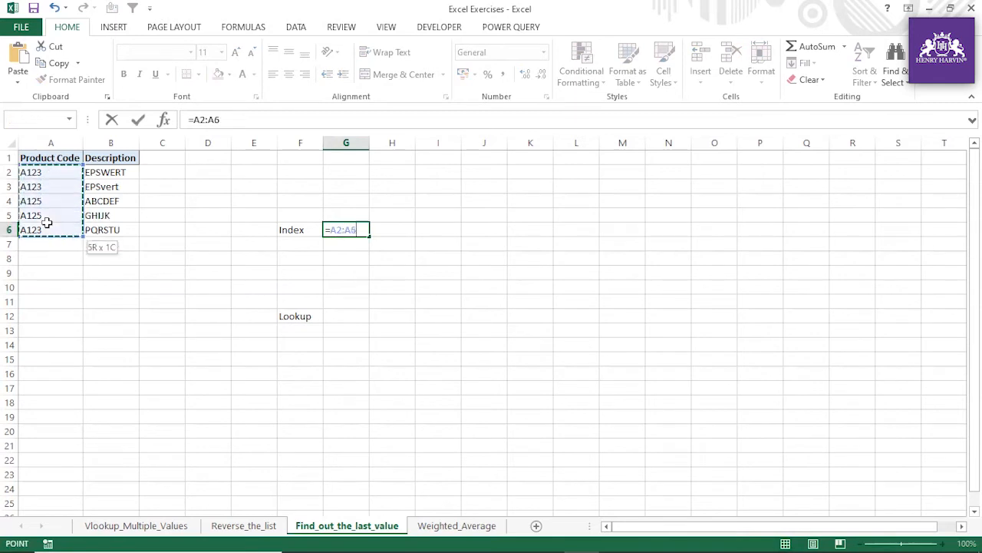
{"action": "type", "text": "=\"A123"}
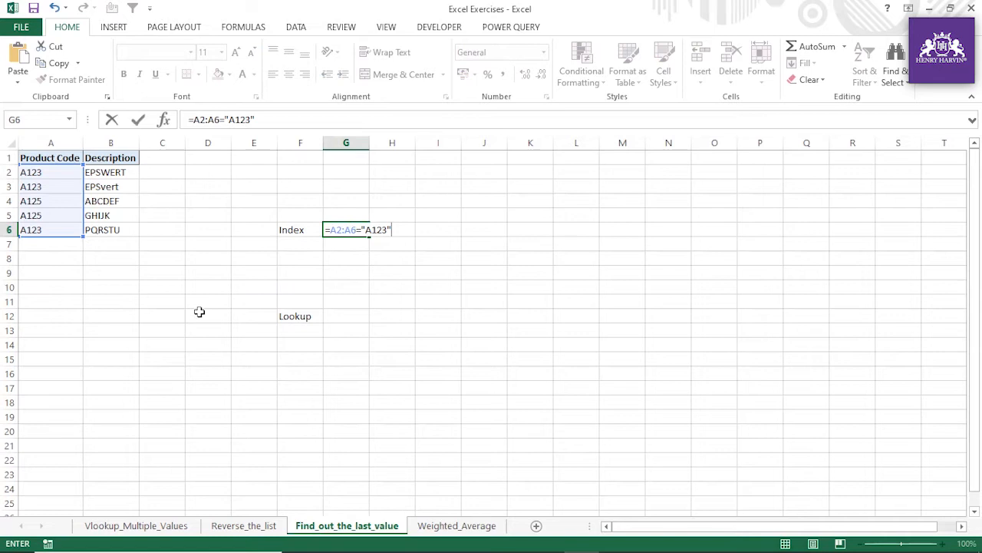
{"action": "key", "text": "Return"}
{"action": "left_click", "coordinate": [358, 233]}
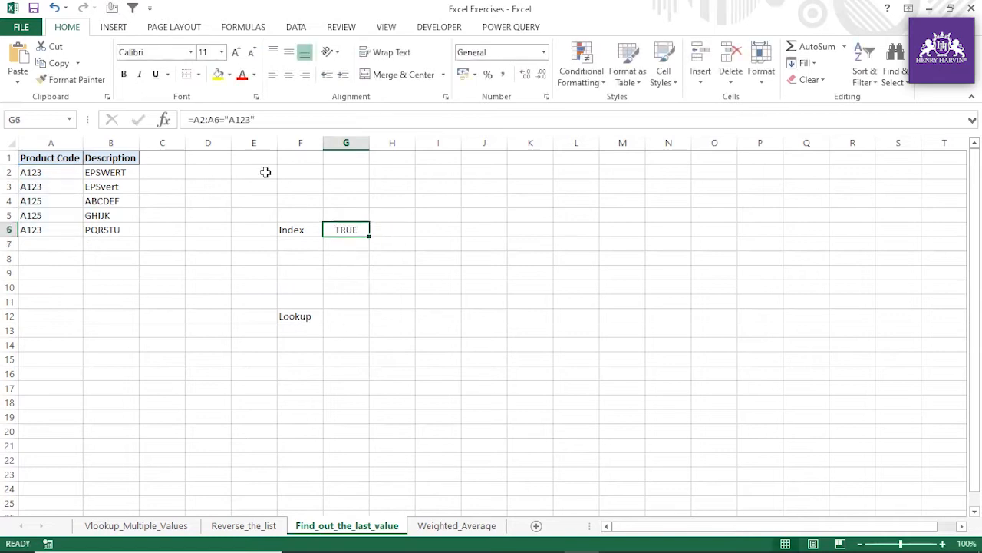
Enclose the A2:A6 range in the G6 formula in parentheses, giving =(A2:A6)="A123"
{"action": "left_click", "coordinate": [193, 120]}
{"action": "type", "text": "("}
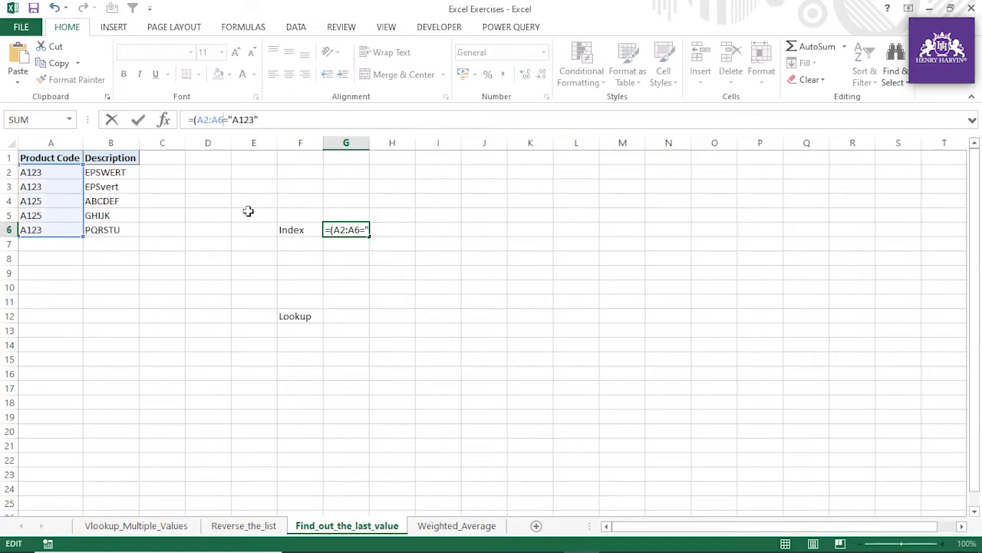
{"action": "type", "text": ")"}
{"action": "key", "text": "Return"}
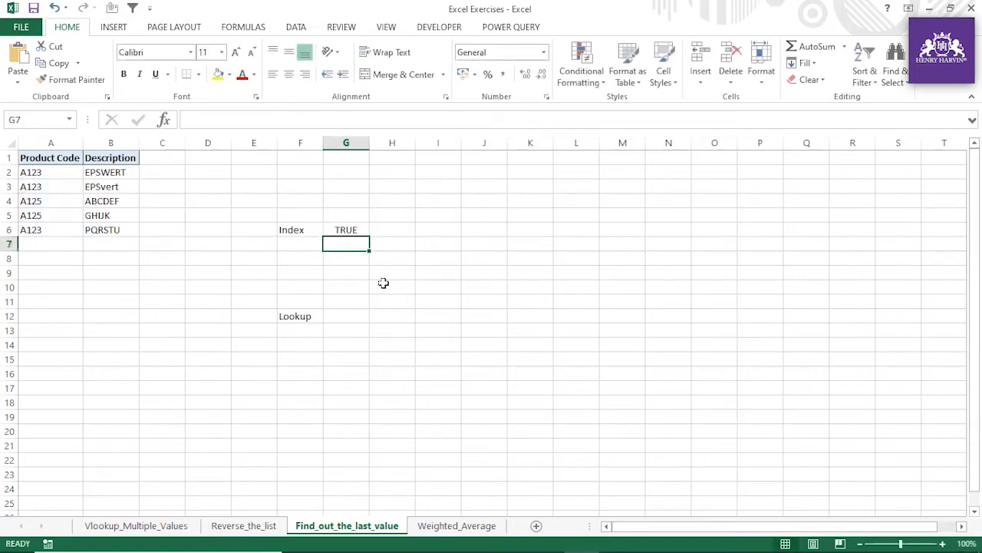
Evaluate the G6 comparison in place, discard the evaluation, and check the A123 entries in A2, A3 and A6
{"action": "left_click", "coordinate": [356, 230]}
{"action": "left_click", "coordinate": [190, 115]}
{"action": "left_click_drag", "start_coordinate": [193, 120], "coordinate": [336, 123]}
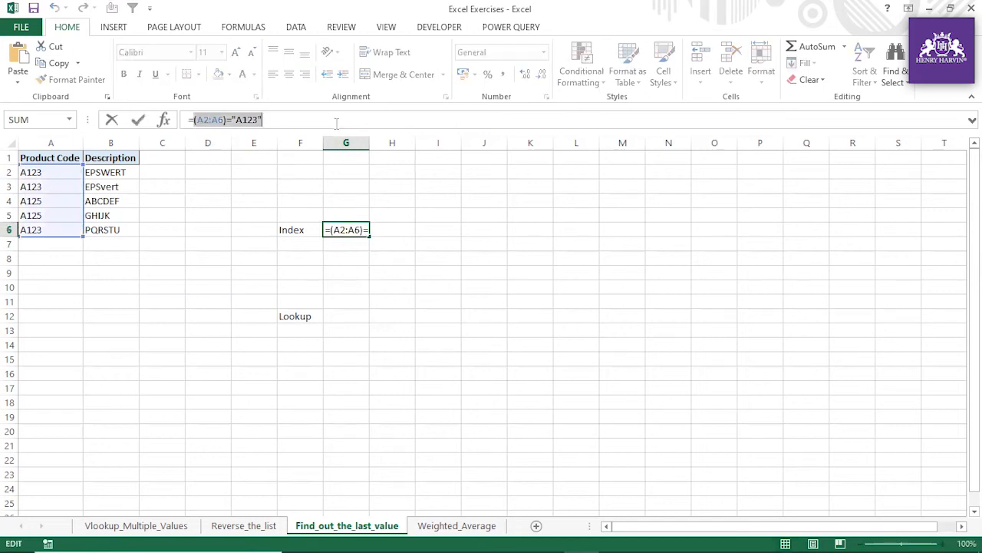
{"action": "key", "text": "F9"}
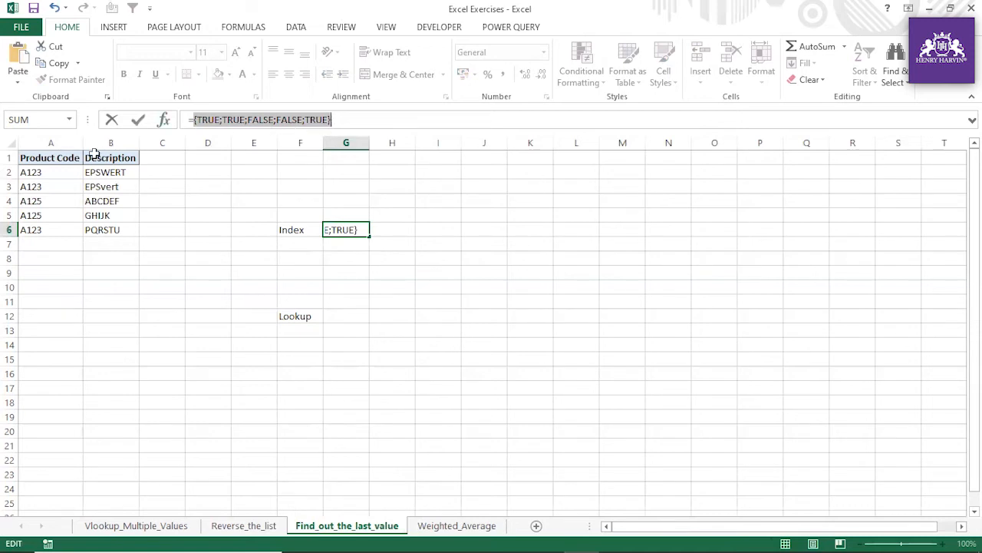
{"action": "key", "text": "Escape"}
{"action": "left_click", "coordinate": [62, 171]}
{"action": "left_click", "coordinate": [55, 188]}
{"action": "left_click", "coordinate": [42, 228]}
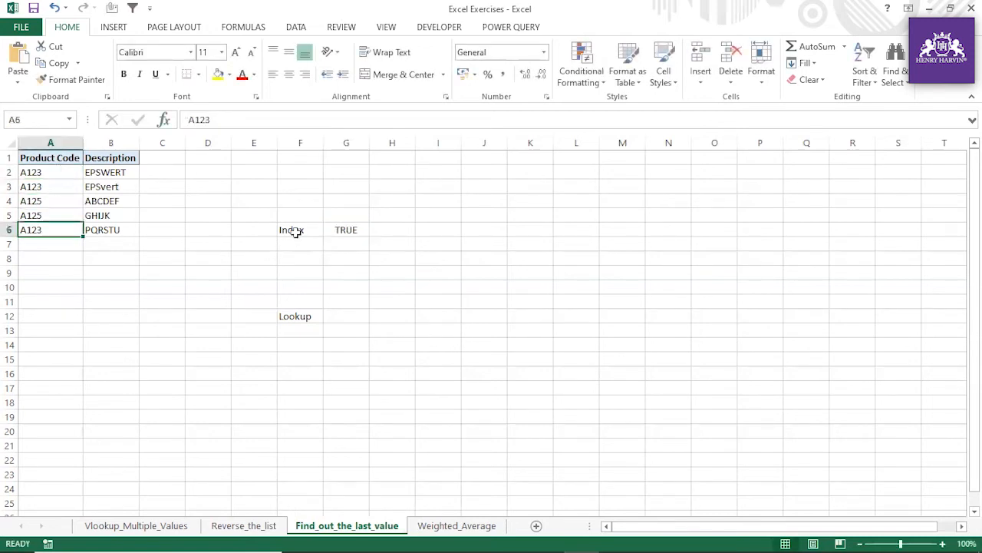
Extend the G6 formula to multiply the comparison by the row numbers: =((A2:A6)="A123")*(ROW(A2:A6))
{"action": "left_click", "coordinate": [340, 227]}
{"action": "left_click", "coordinate": [193, 121]}
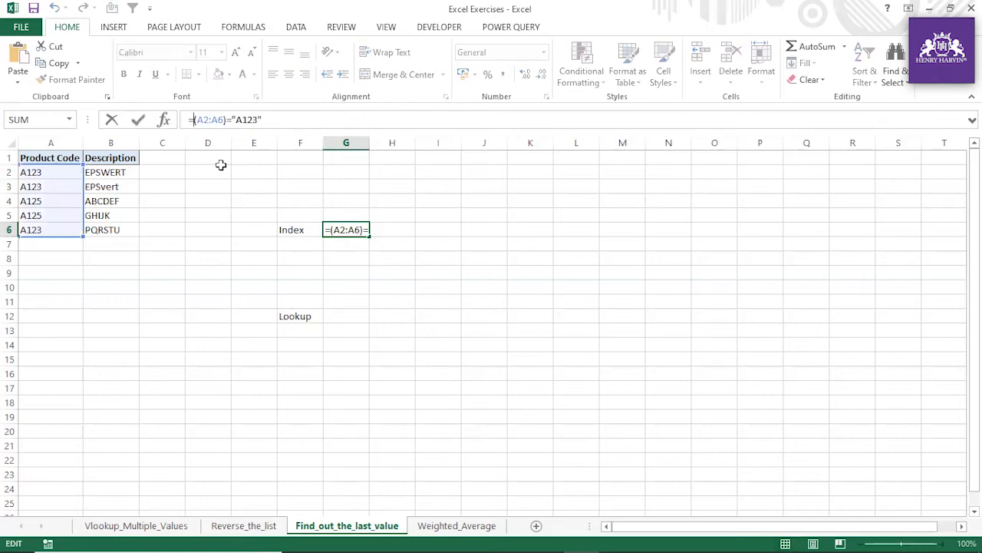
{"action": "type", "text": "("}
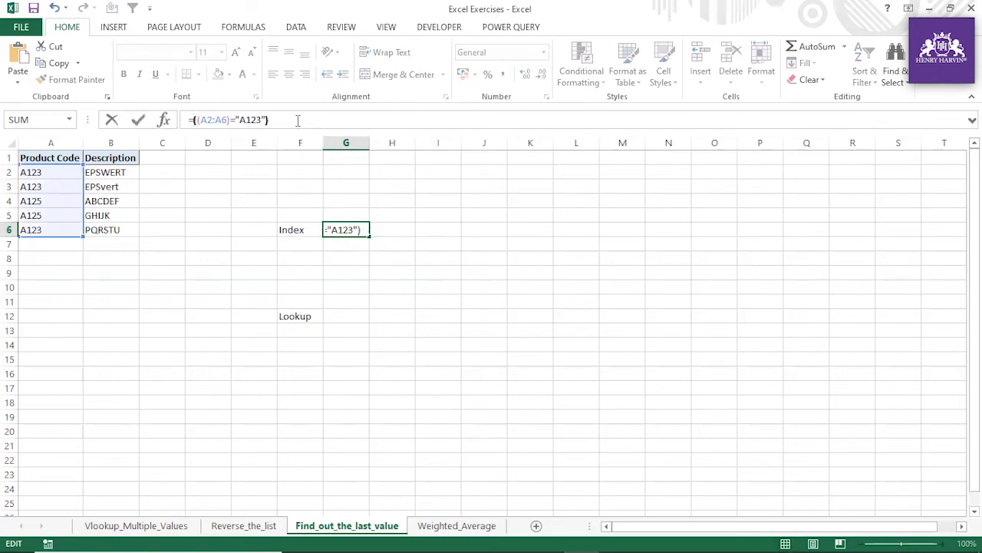
{"action": "type", "text": ")*(row"}
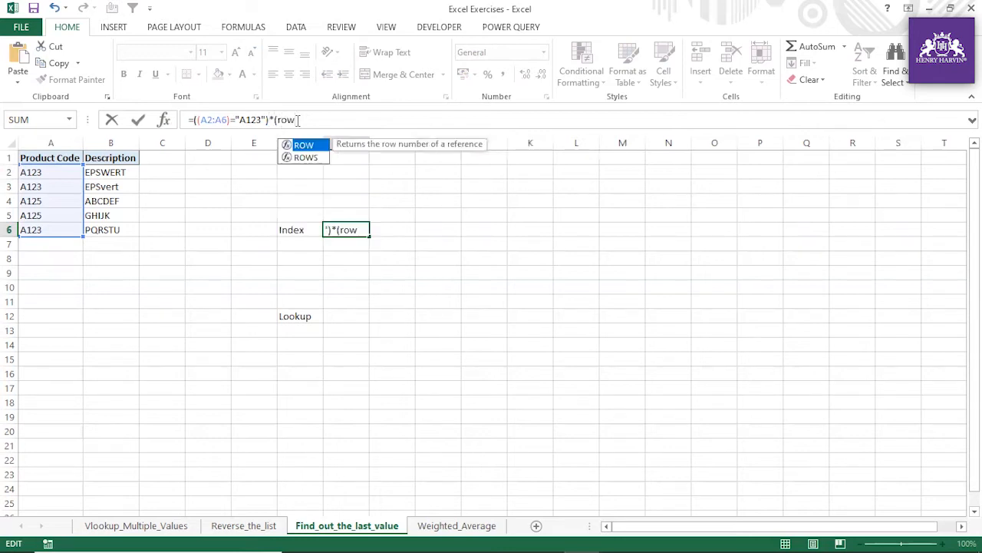
{"action": "type", "text": "("}
{"action": "left_click", "coordinate": [46, 173]}
{"action": "left_click_drag", "start_coordinate": [47, 187], "coordinate": [45, 233]}
{"action": "type", "text": "))"}
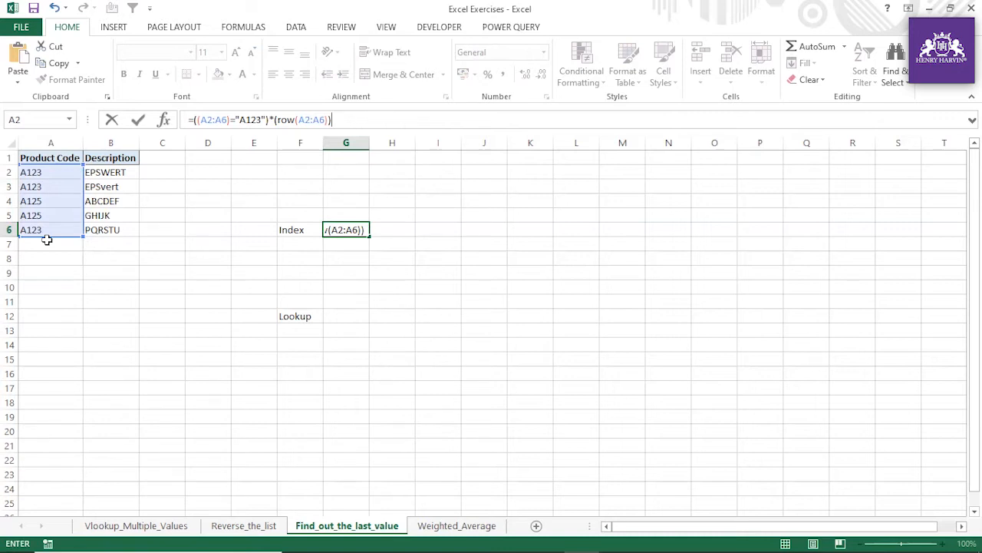
{"action": "key", "text": "Return"}
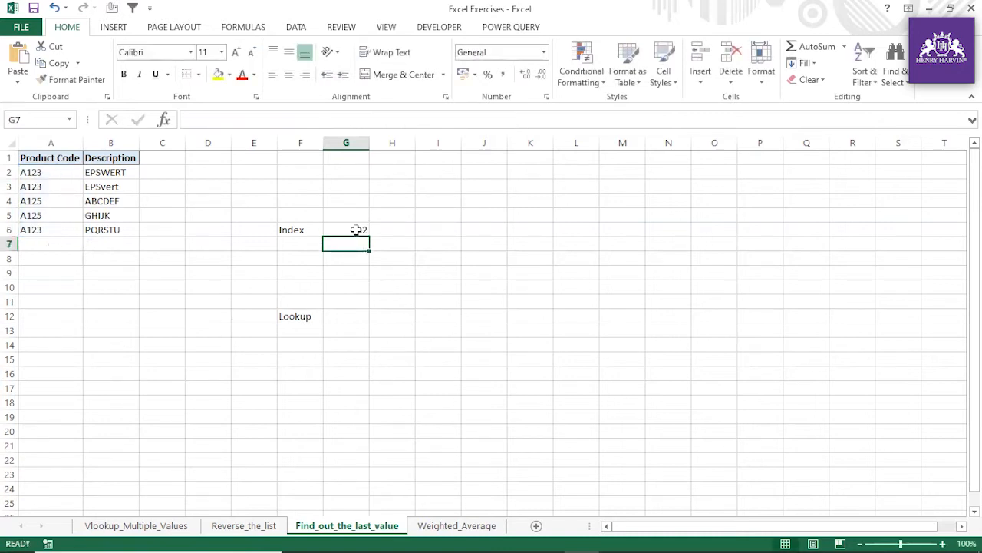
Evaluate the G6 row-number expression in place, cancel the edit, and compare the array with the product codes in A2:A6
{"action": "left_click", "coordinate": [355, 229]}
{"action": "left_click_drag", "start_coordinate": [193, 121], "coordinate": [347, 121]}
{"action": "key", "text": "F9"}
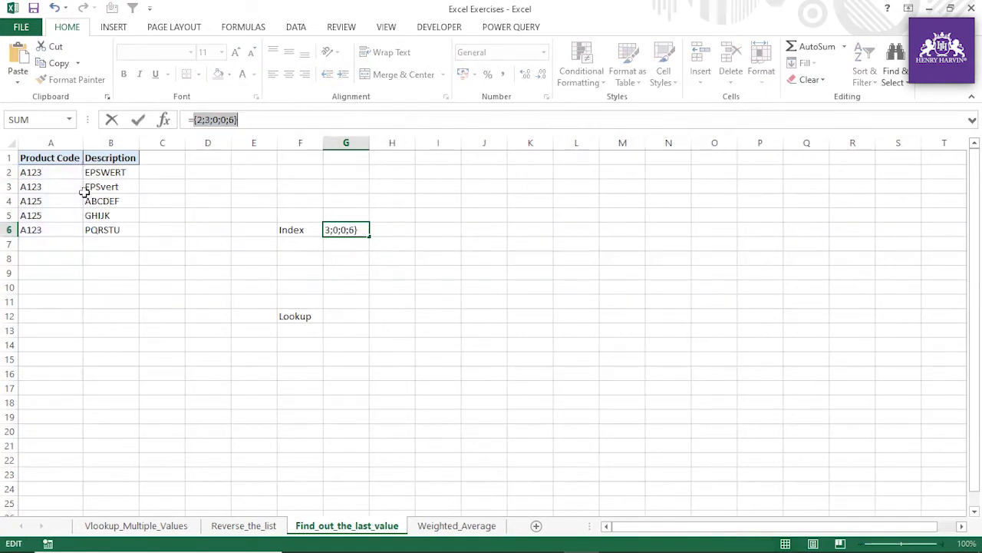
{"action": "left_click", "coordinate": [48, 172]}
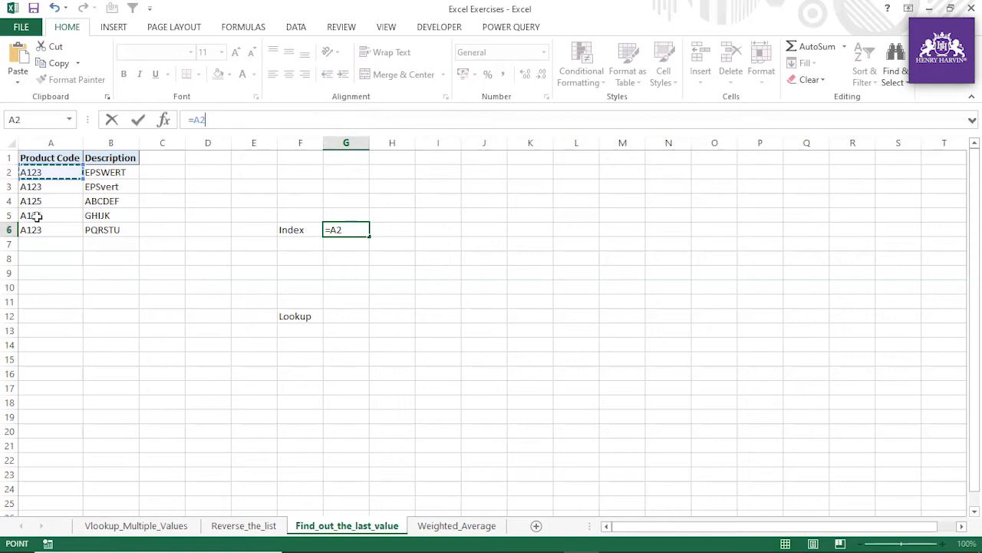
{"action": "key", "text": "Escape"}
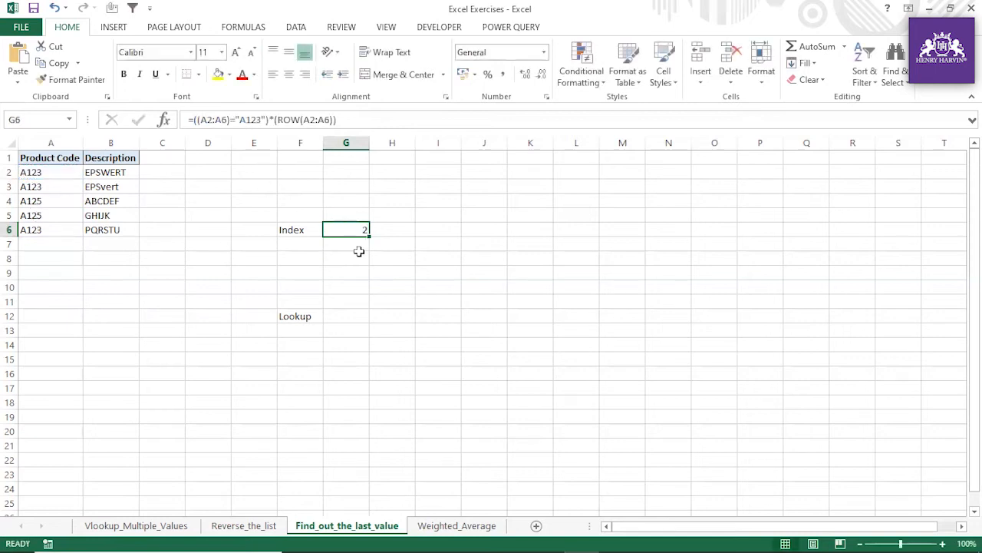
{"action": "left_click", "coordinate": [410, 300]}
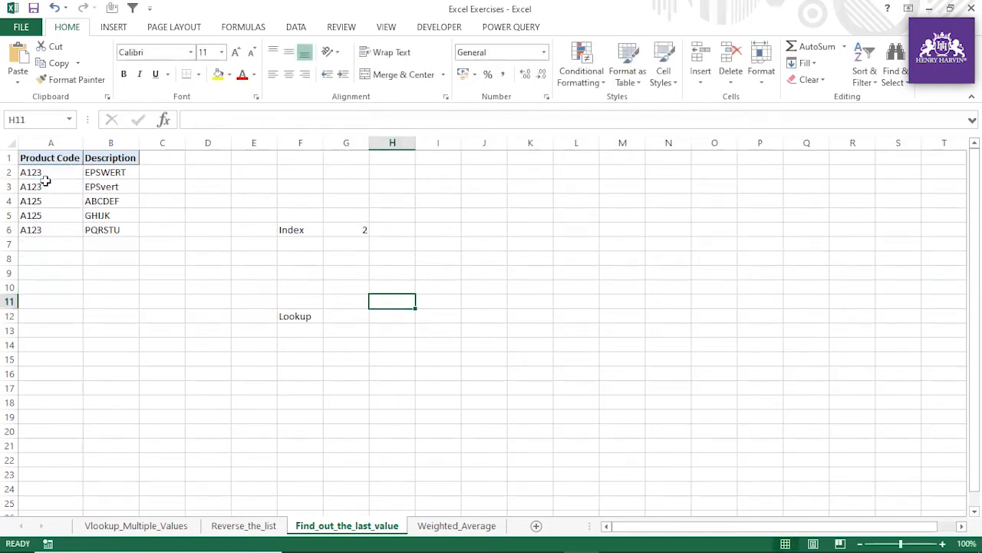
{"action": "left_click", "coordinate": [43, 175]}
{"action": "left_click", "coordinate": [37, 199]}
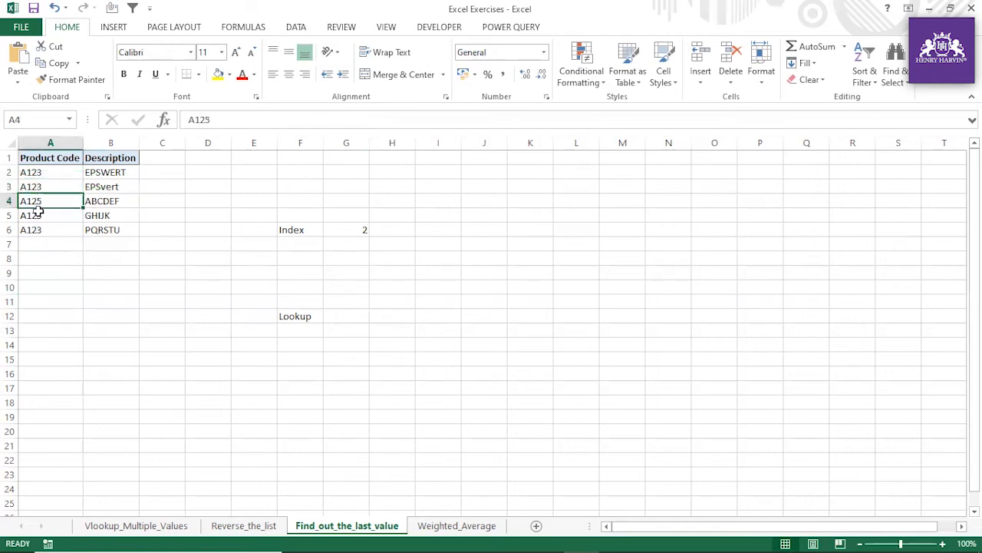
{"action": "left_click", "coordinate": [35, 230]}
Evaluate the whole comparison-times-ROW expression in G6 once more and discard the evaluation
{"action": "left_click", "coordinate": [340, 231]}
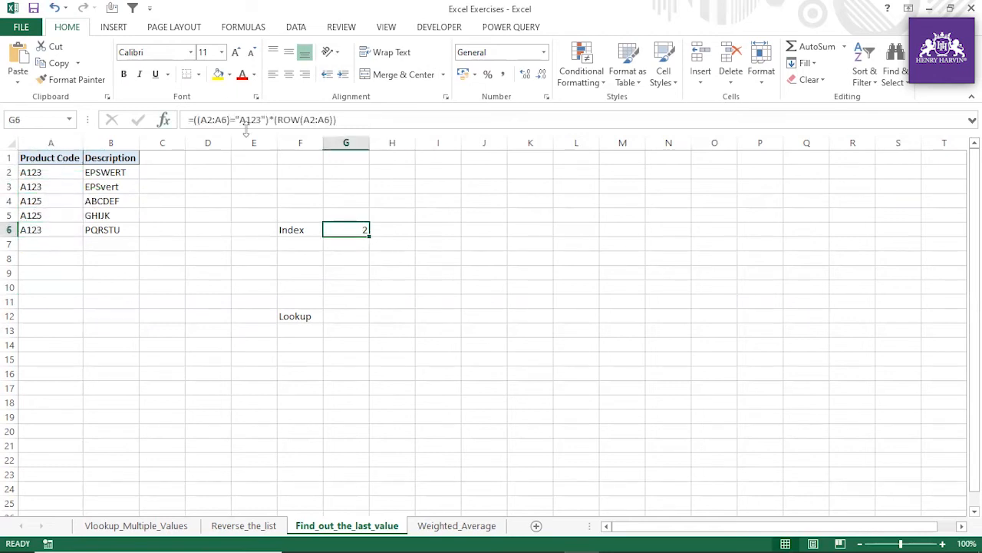
{"action": "left_click", "coordinate": [194, 120]}
{"action": "left_click_drag", "start_coordinate": [195, 119], "coordinate": [359, 120]}
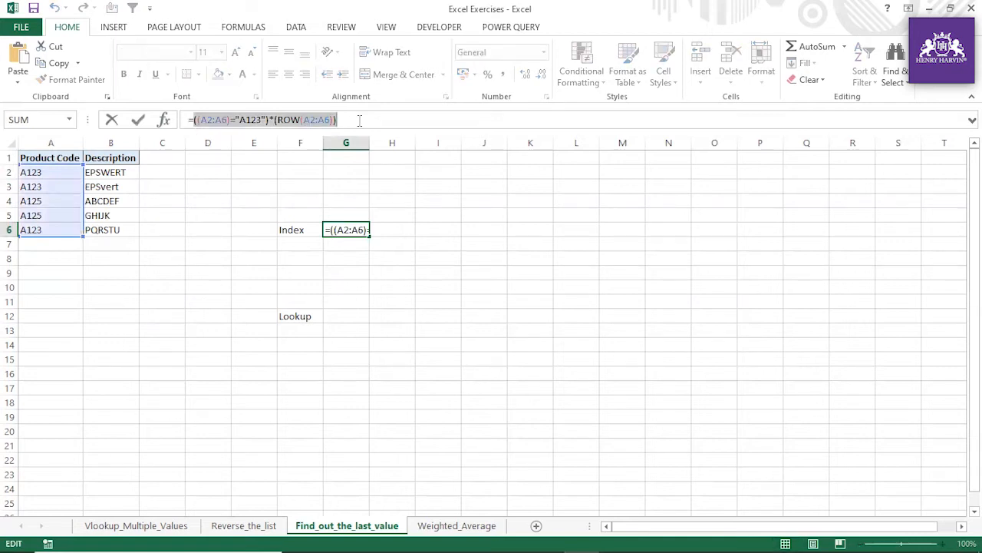
{"action": "key", "text": "F9"}
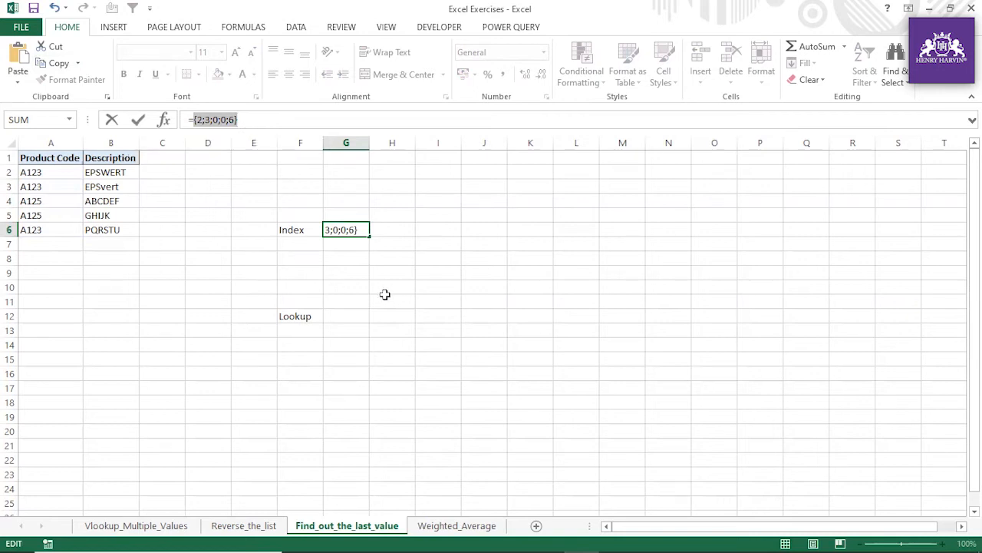
{"action": "key", "text": "Escape"}
Subtract 1 from ROW(A2:A6) inside the G6 formula, giving =((A2:A6)="A123")*(ROW(A2:A6)-1)
{"action": "left_click", "coordinate": [337, 115]}
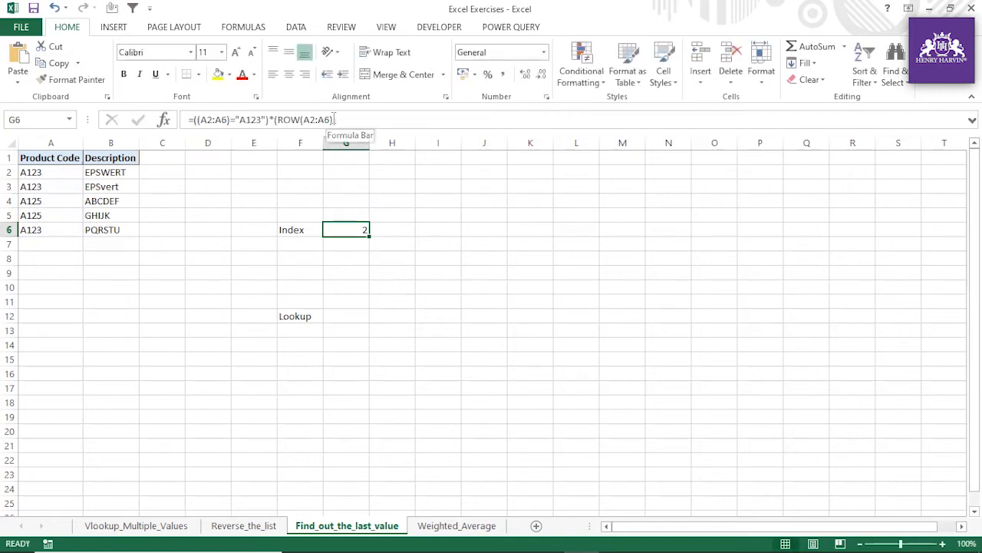
{"action": "type", "text": "-1"}
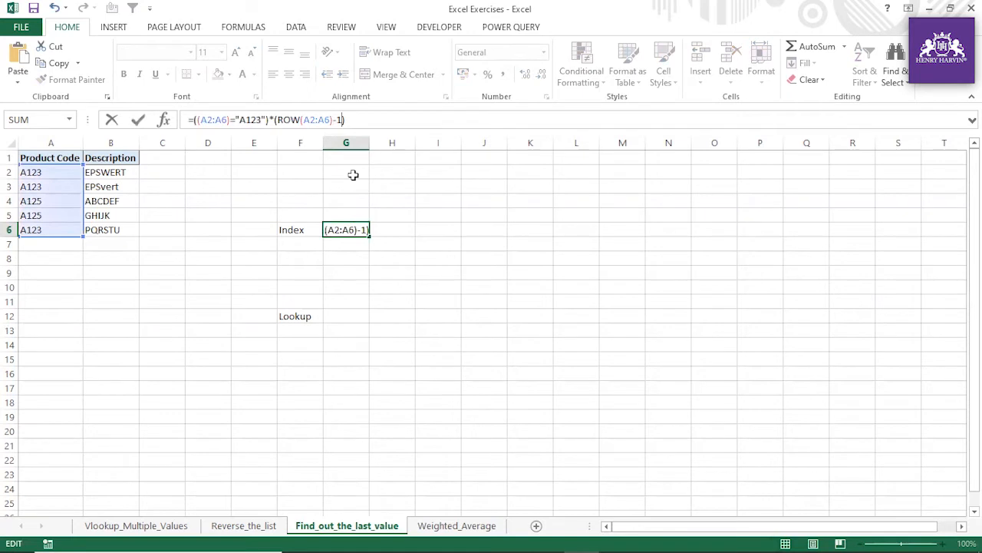
{"action": "key", "text": "Return"}
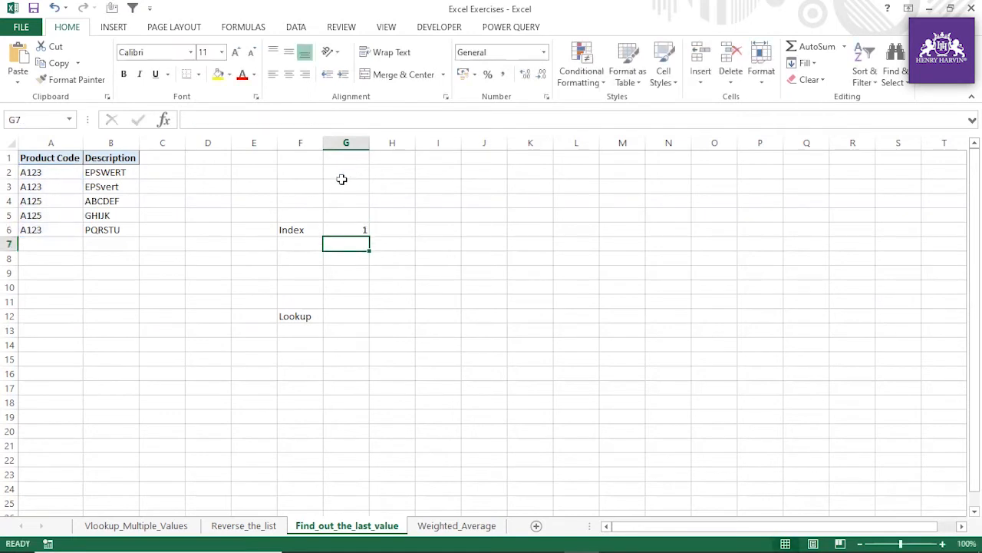
Evaluate the adjusted G6 expression without keeping the evaluation, and check its positions against each product code in A2:A6
{"action": "left_click", "coordinate": [353, 228]}
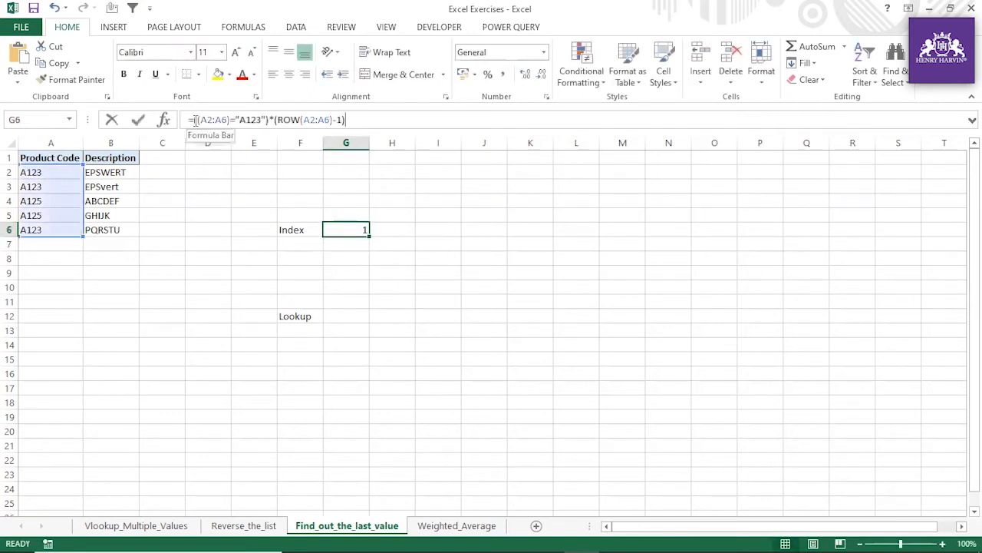
{"action": "left_click_drag", "start_coordinate": [194, 121], "coordinate": [370, 122]}
{"action": "key", "text": "F9"}
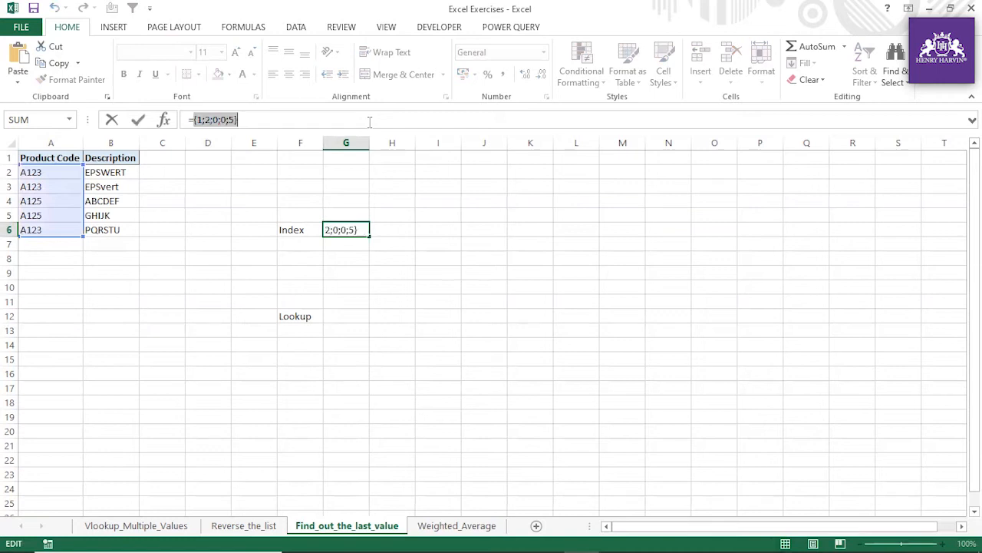
{"action": "key", "text": "Escape"}
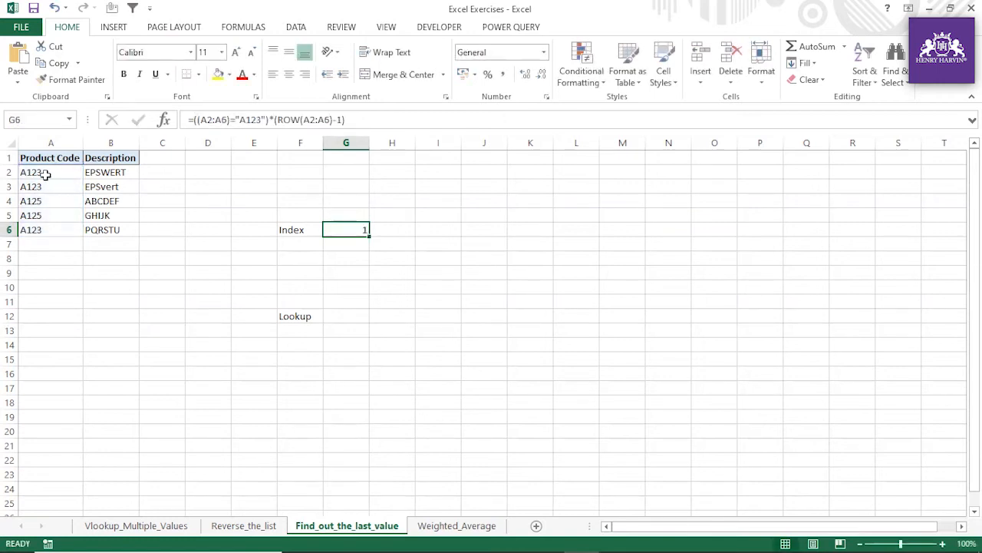
{"action": "left_click", "coordinate": [45, 174]}
{"action": "left_click", "coordinate": [37, 188]}
{"action": "left_click", "coordinate": [34, 202]}
{"action": "left_click", "coordinate": [34, 216]}
{"action": "left_click", "coordinate": [34, 230]}
Wrap the G6 expression in MAX and enter it as an array formula: =MAX(((A2:A6)="A123")*(ROW(A2:A6)-1))
{"action": "left_click", "coordinate": [340, 228]}
{"action": "left_click", "coordinate": [194, 119]}
{"action": "type", "text": "max("}
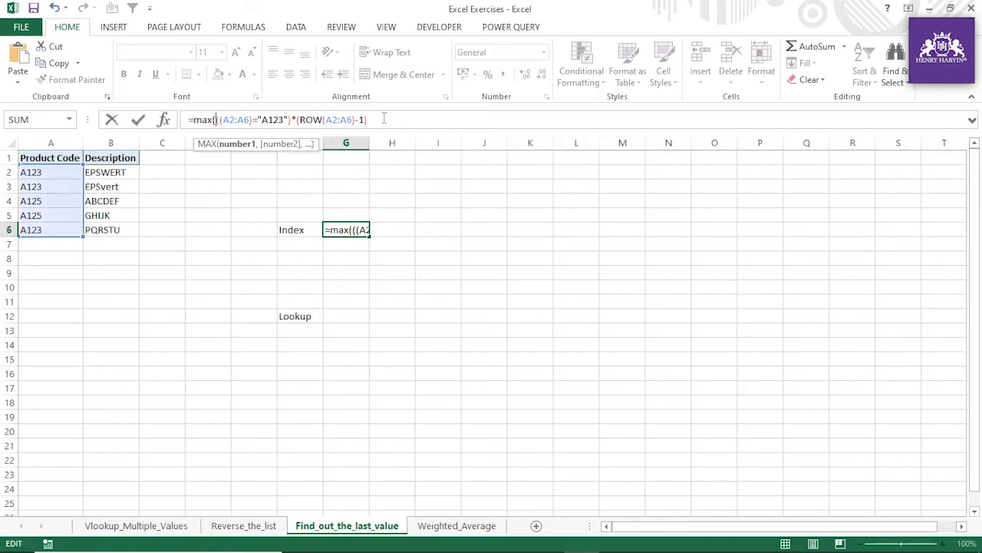
{"action": "type", "text": ")"}
{"action": "key", "text": "Return"}
{"action": "left_click", "coordinate": [361, 228]}
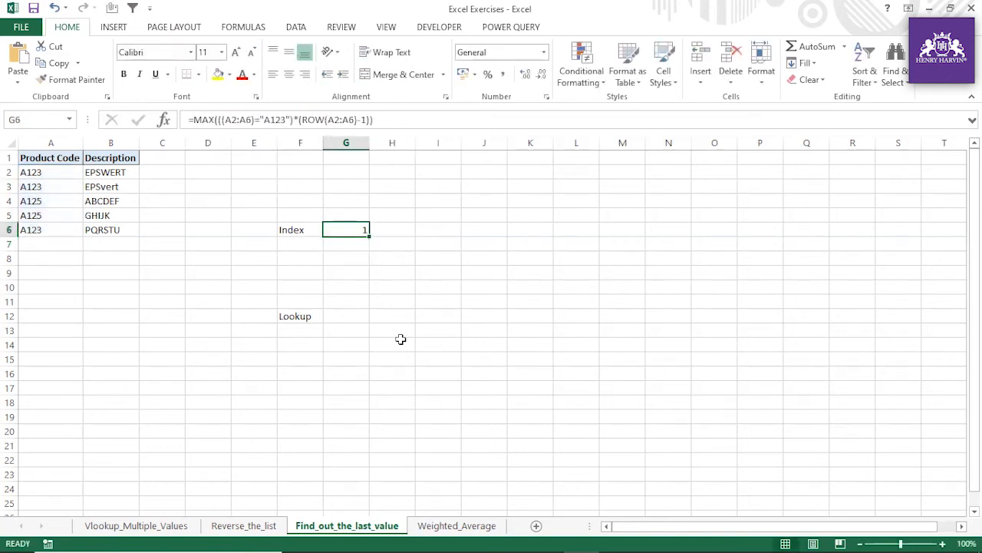
{"action": "key", "text": "F2"}
{"action": "key", "text": "ctrl+shift+Return"}
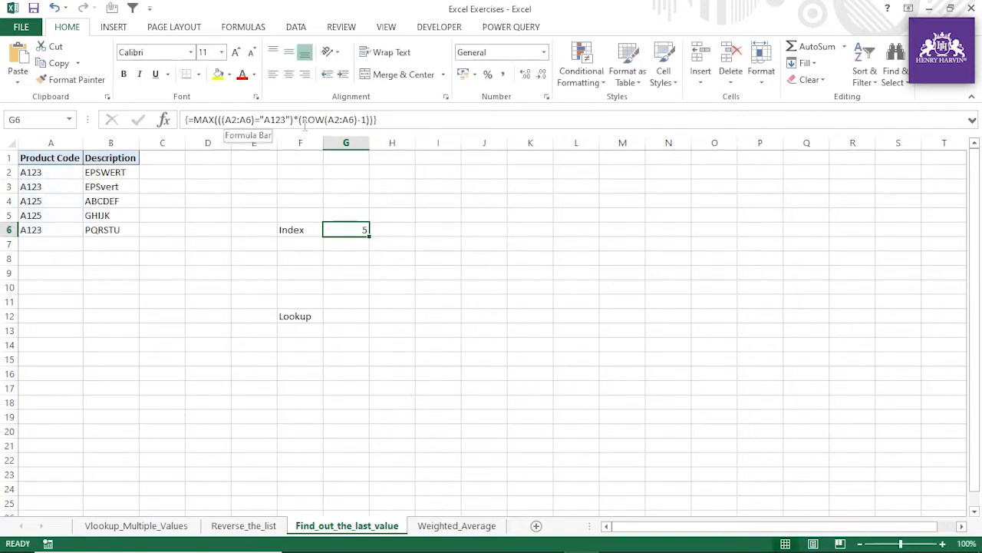
{"action": "left_click", "coordinate": [398, 119]}
{"action": "left_click", "coordinate": [412, 245]}
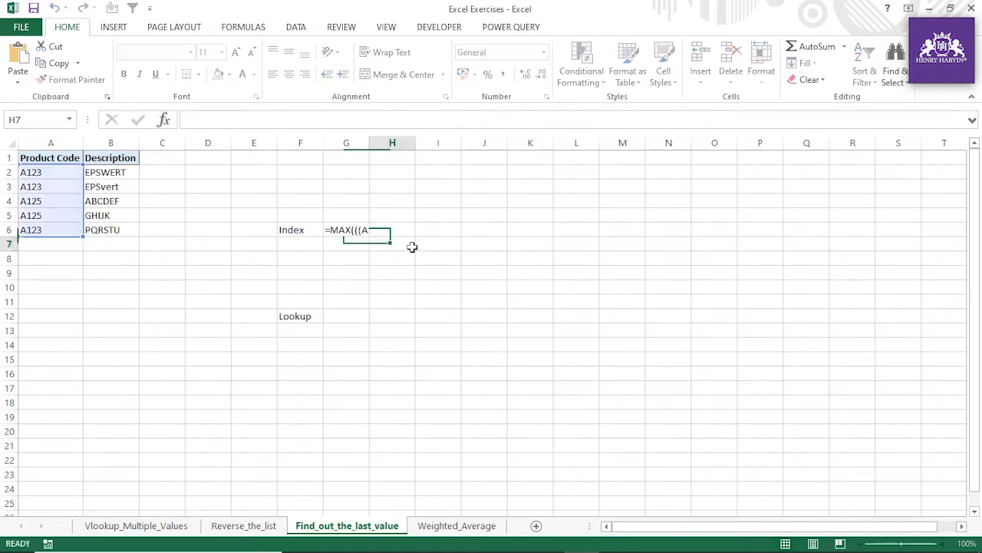
Nest the G6 MAX expression as the row number of an INDEX over the descriptions: =INDEX(B2:B6,MAX(((A2:A6)="A123")*(ROW(A2:A6)-1)))
{"action": "left_click", "coordinate": [348, 228]}
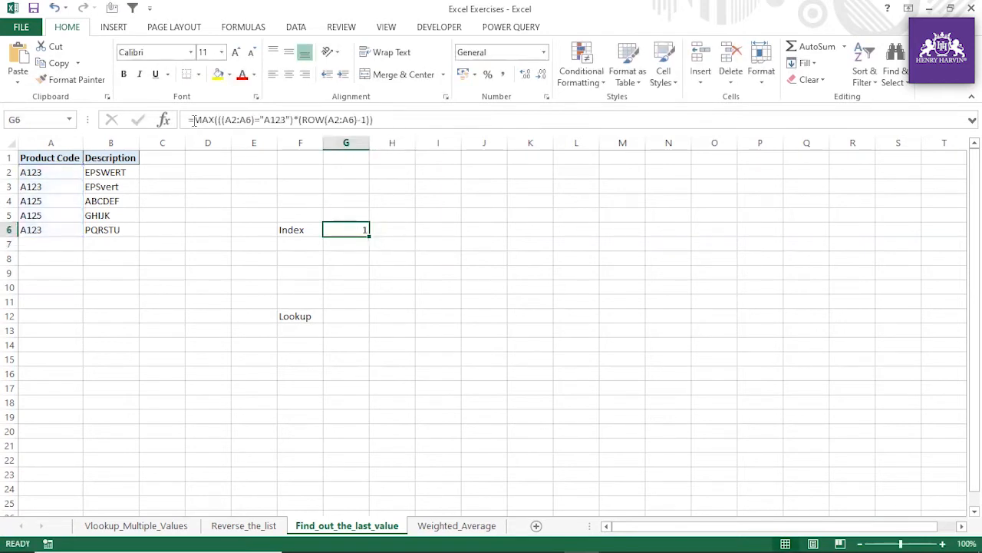
{"action": "left_click_drag", "start_coordinate": [195, 120], "coordinate": [393, 122]}
{"action": "key", "text": "ctrl+c"}
{"action": "key", "text": "Delete"}
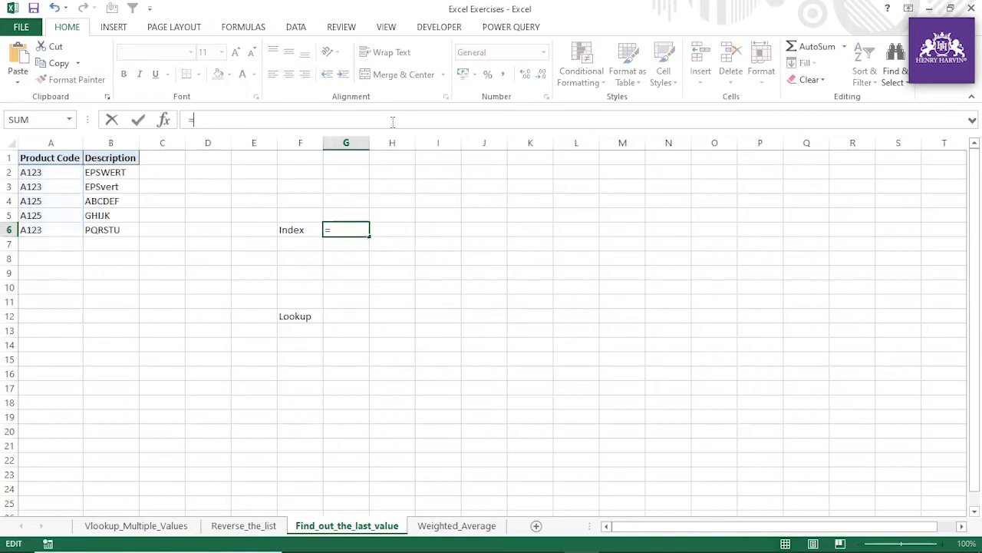
{"action": "type", "text": "index"}
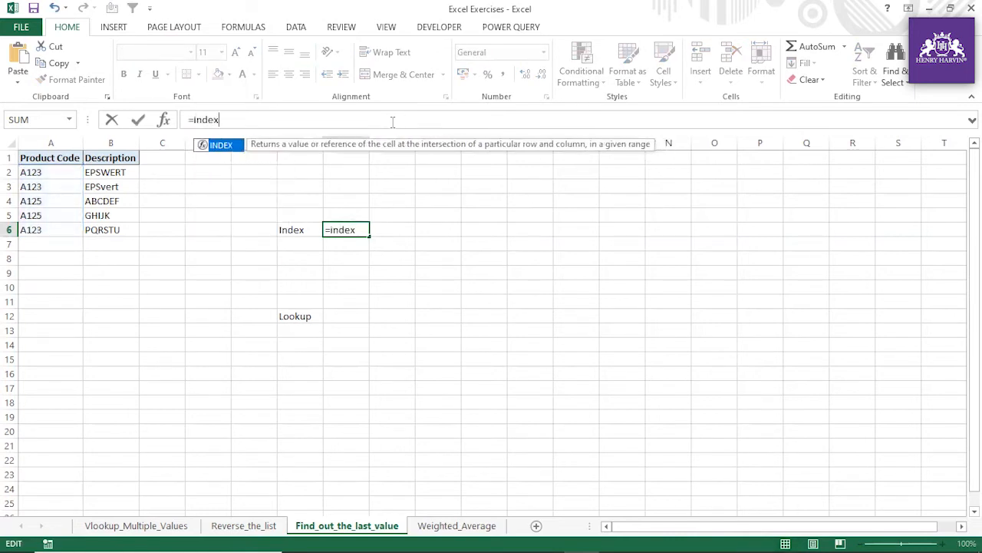
{"action": "type", "text": "("}
{"action": "left_click_drag", "start_coordinate": [99, 175], "coordinate": [111, 225]}
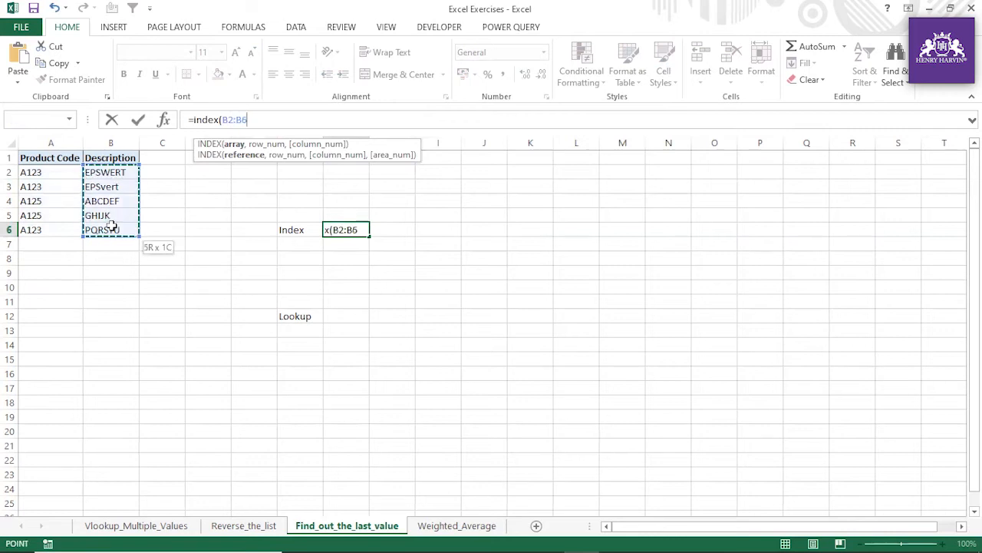
{"action": "type", "text": ","}
{"action": "key", "text": "ctrl+v"}
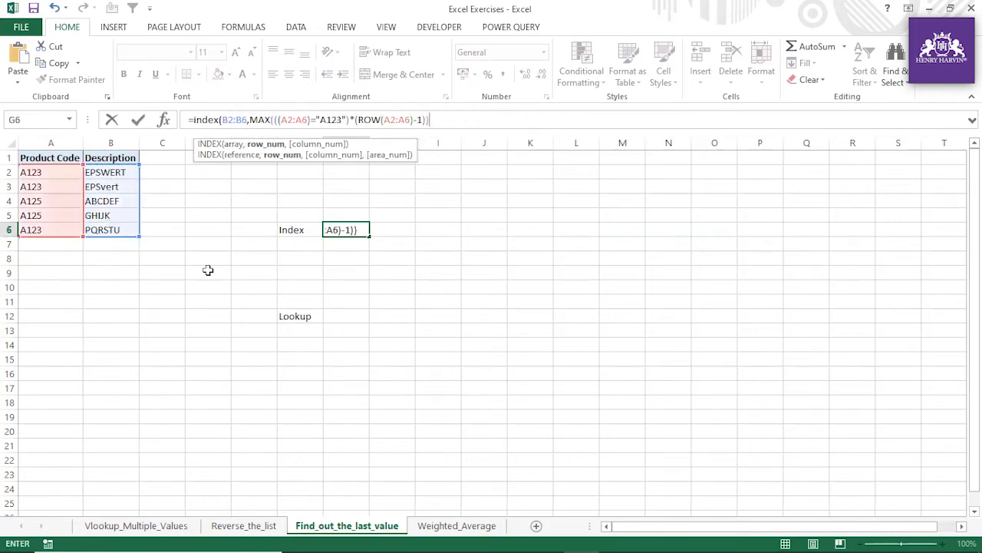
{"action": "type", "text": ")"}
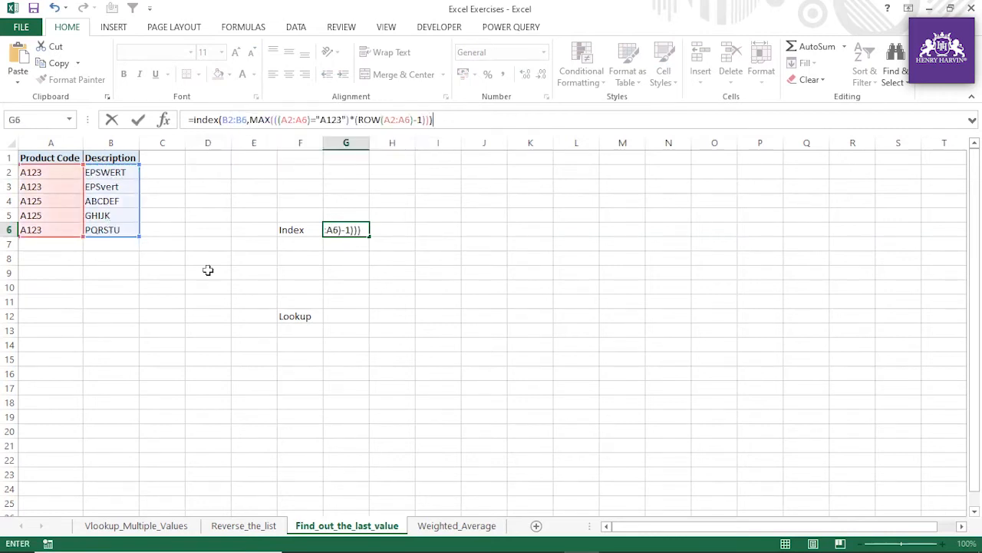
{"action": "key", "text": "Return"}
Re-enter the INDEX formula in G6 as an array formula
{"action": "left_click", "coordinate": [353, 230]}
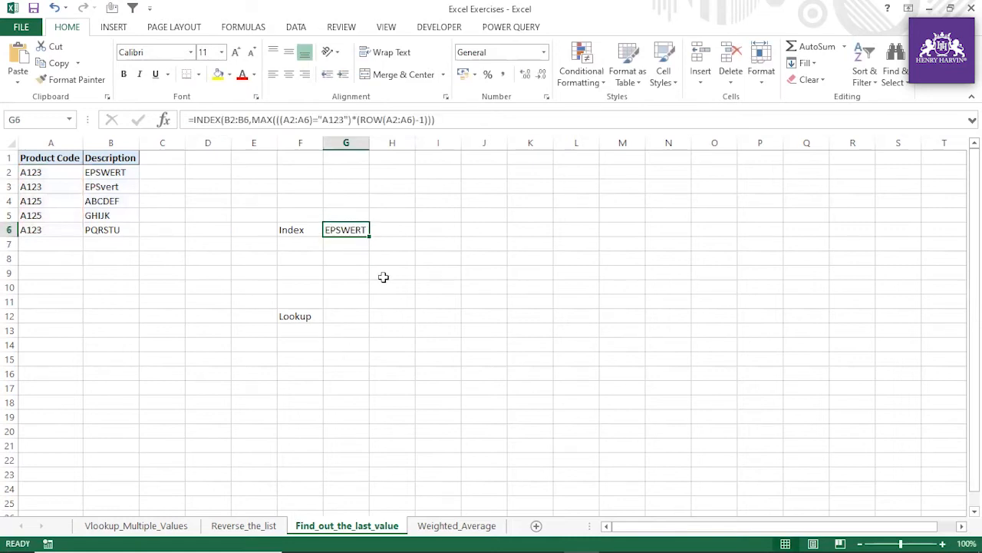
{"action": "key", "text": "F2"}
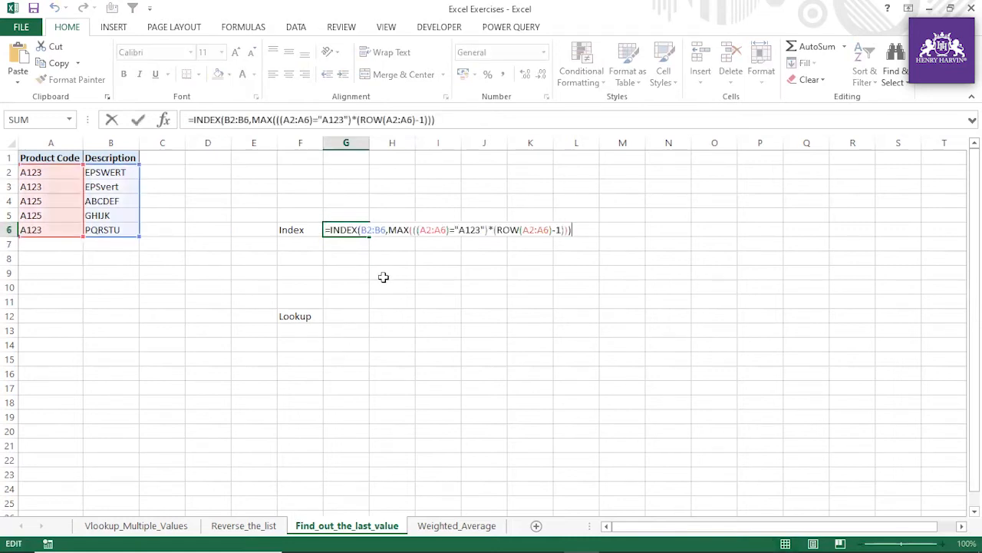
{"action": "key", "text": "ctrl+shift+Return"}
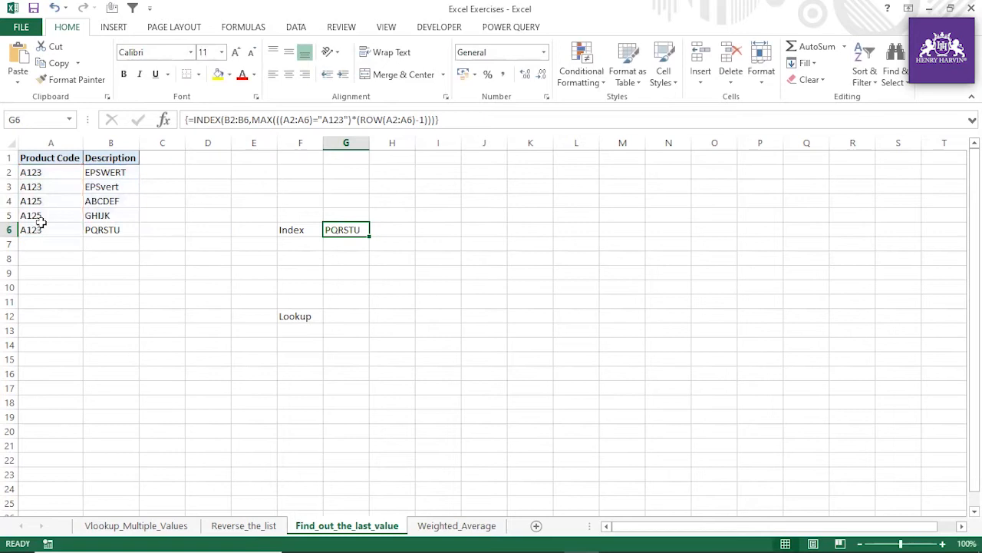
Fill the last A123 record, cells A6 and B6, with yellow and check it against the INDEX formula cell G6
{"action": "left_click", "coordinate": [53, 229]}
{"action": "left_click", "coordinate": [218, 74]}
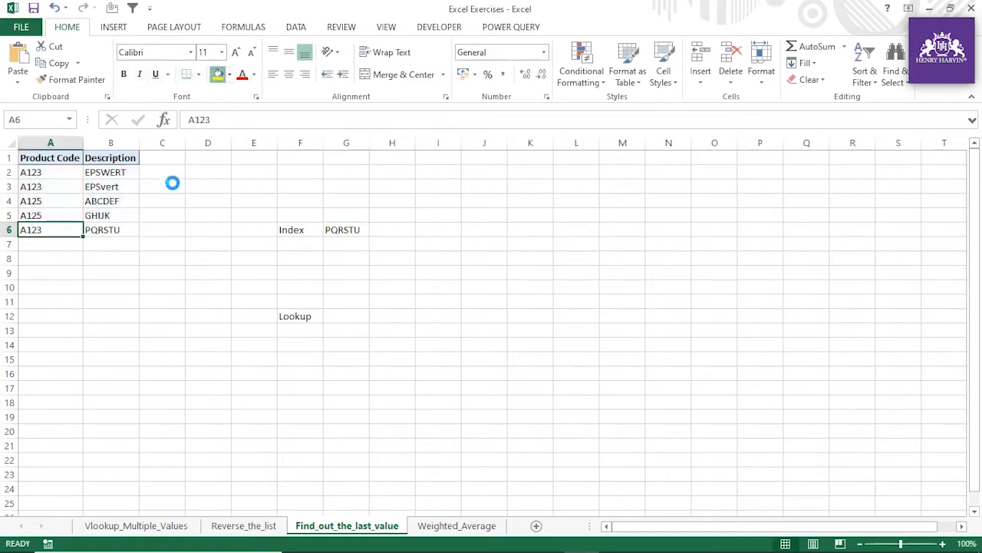
{"action": "left_click", "coordinate": [122, 228]}
{"action": "left_click", "coordinate": [218, 74]}
{"action": "left_click", "coordinate": [341, 228]}
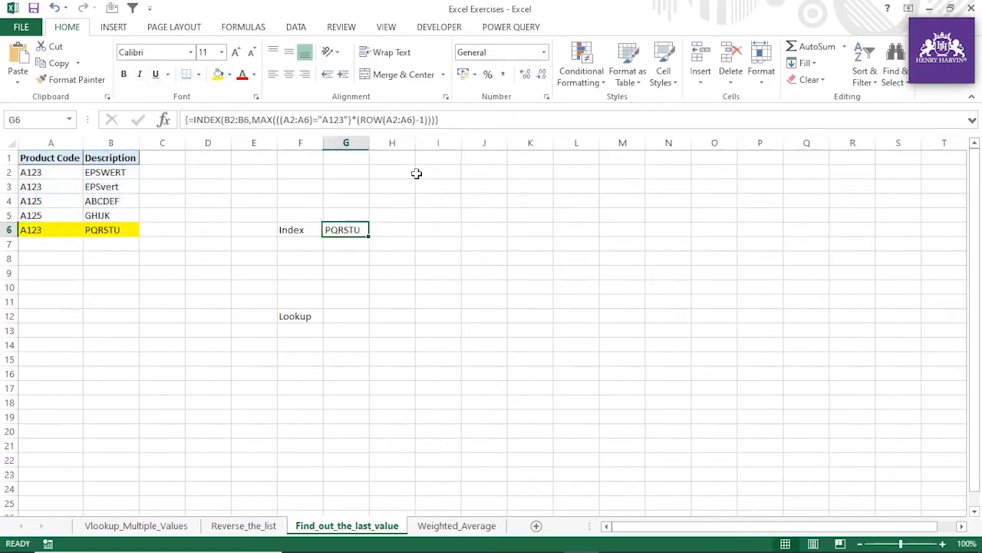
Enter the title "How to find out the last lookup value" in cell I1
{"action": "left_click", "coordinate": [431, 159]}
{"action": "type", "text": "ow "}
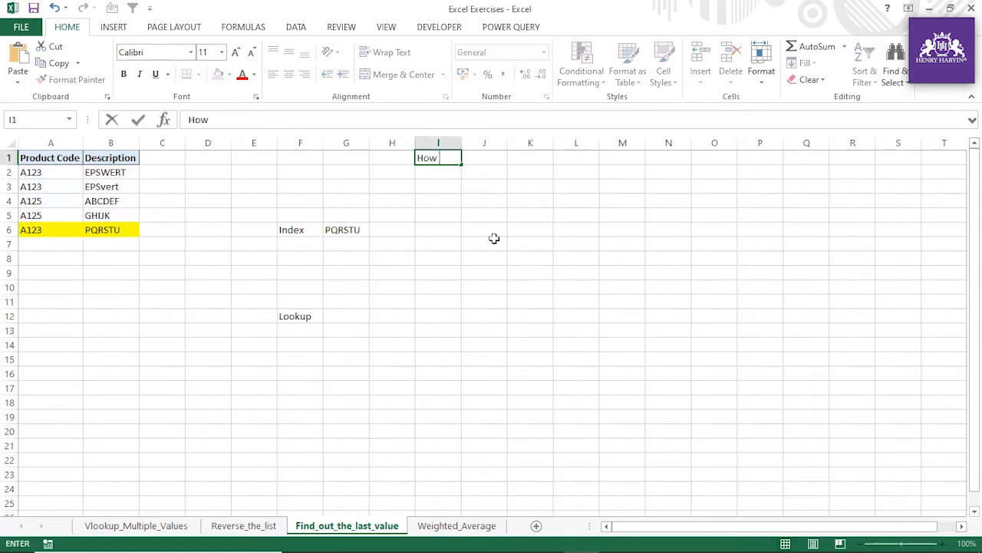
{"action": "type", "text": "to find out the las"}
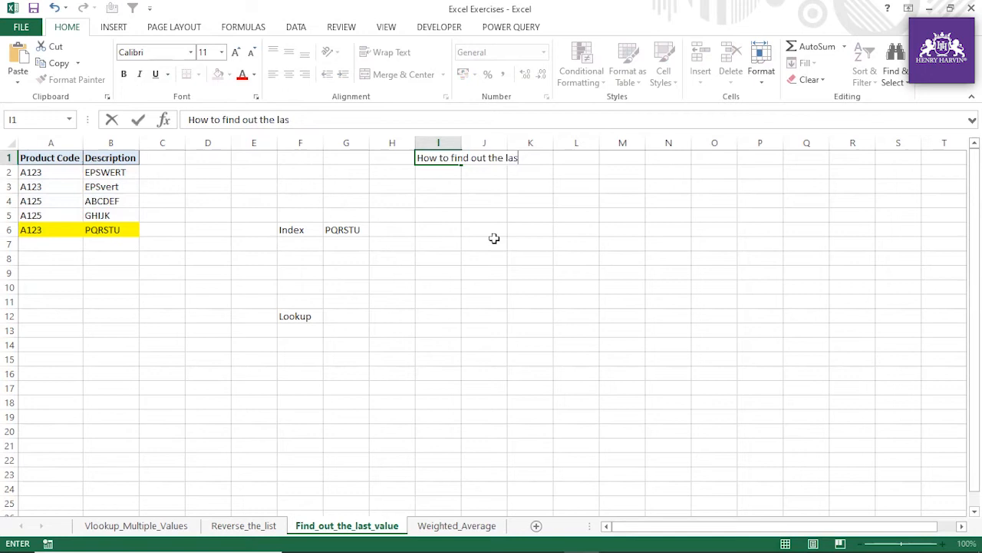
{"action": "type", "text": "t value of"}
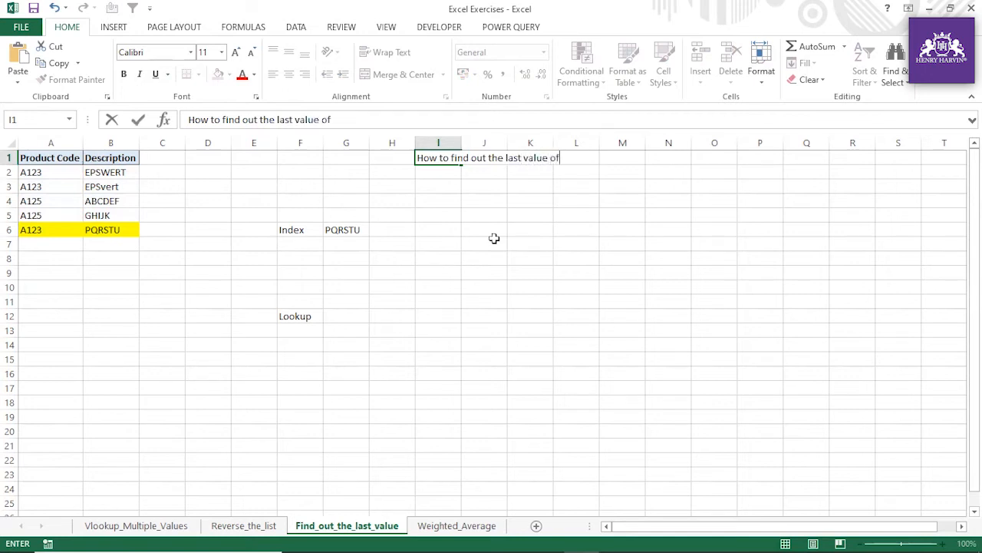
{"action": "type", "text": " Looku"}
{"action": "key", "text": "BackSpace"}
{"action": "key", "text": "BackSpace"}
{"action": "key", "text": "BackSpace"}
{"action": "key", "text": "BackSpace"}
{"action": "key", "text": "BackSpace"}
{"action": "key", "text": "BackSpace"}
{"action": "key", "text": "BackSpace"}
{"action": "key", "text": "BackSpace"}
{"action": "key", "text": "BackSpace"}
{"action": "key", "text": "BackSpace"}
{"action": "key", "text": "BackSpace"}
{"action": "key", "text": "BackSpace"}
{"action": "key", "text": "BackSpace"}
{"action": "type", "text": "looku"}
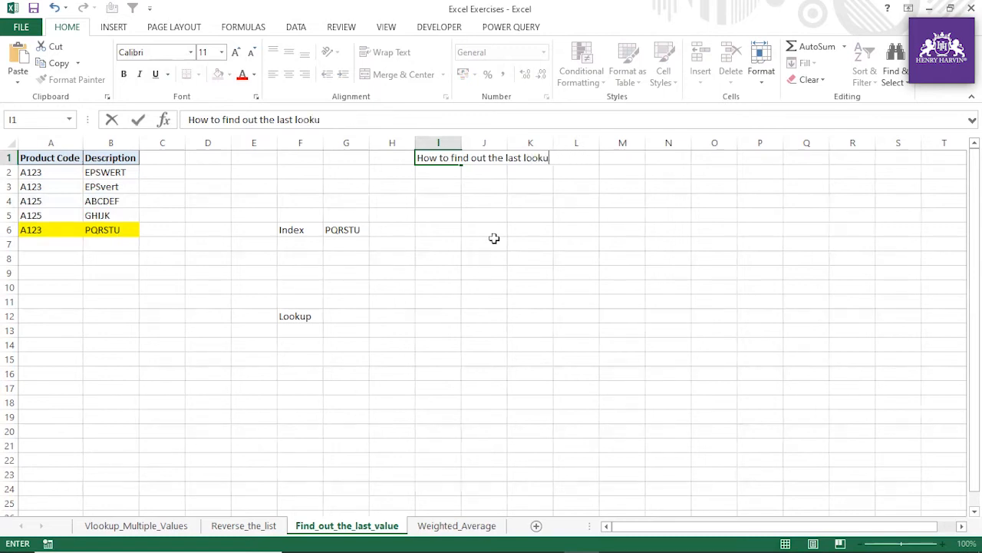
{"action": "type", "text": "p values"}
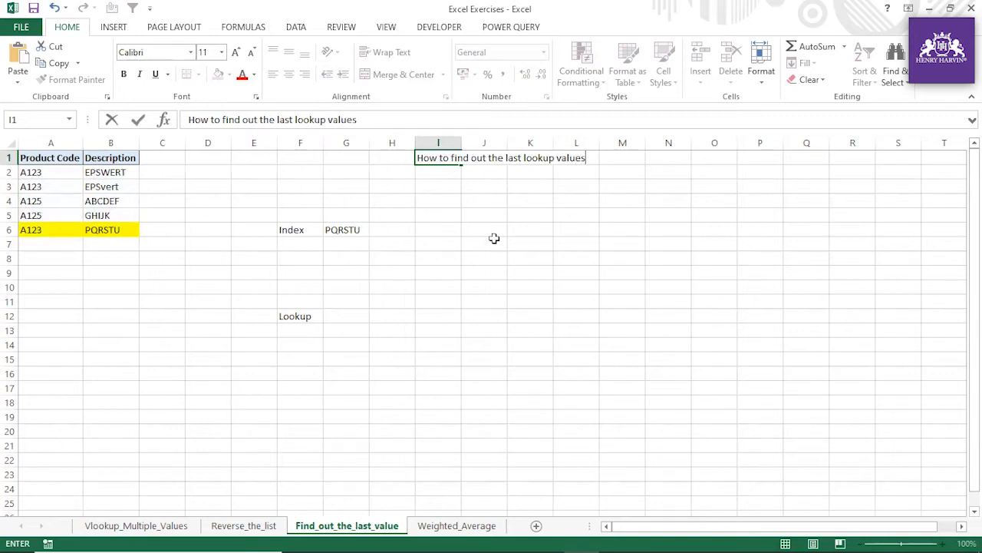
{"action": "key", "text": "BackSpace"}
{"action": "left_click", "coordinate": [514, 325]}
Enter the formula =LOOKUP(2^15,1/(A2:A6="A123"),B2:B6) in G12 beside the Lookup label
{"action": "left_click", "coordinate": [346, 229]}
{"action": "left_click", "coordinate": [344, 320]}
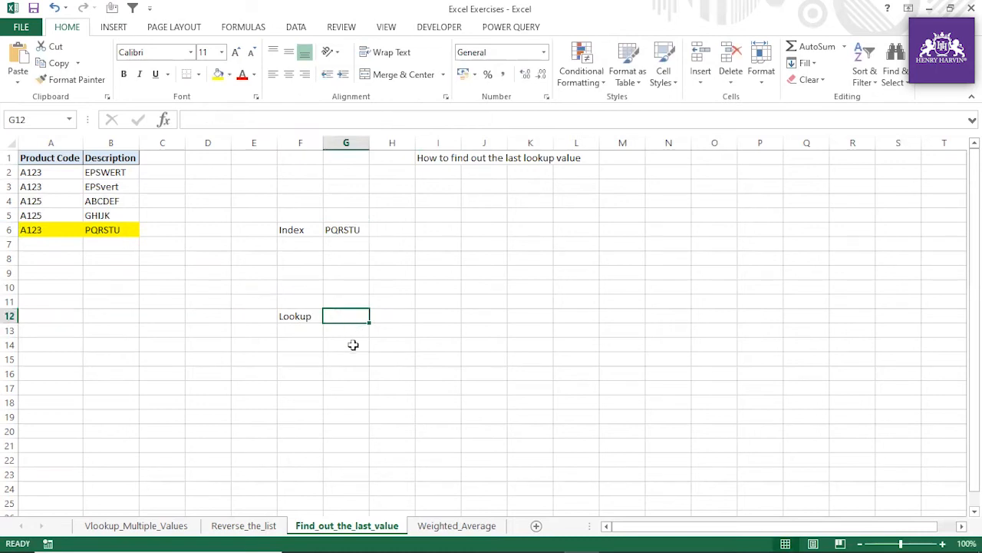
{"action": "type", "text": "=look"}
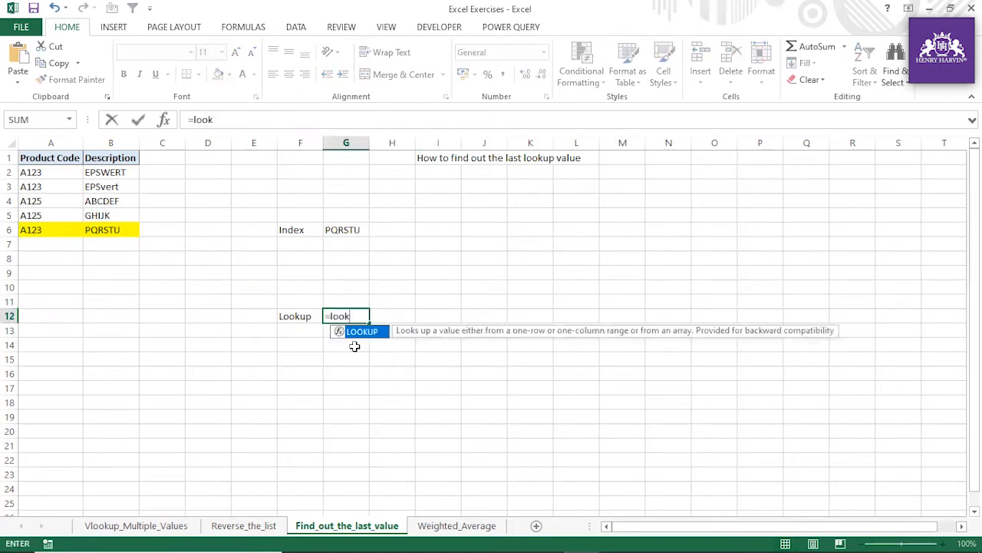
{"action": "double_click", "coordinate": [362, 334]}
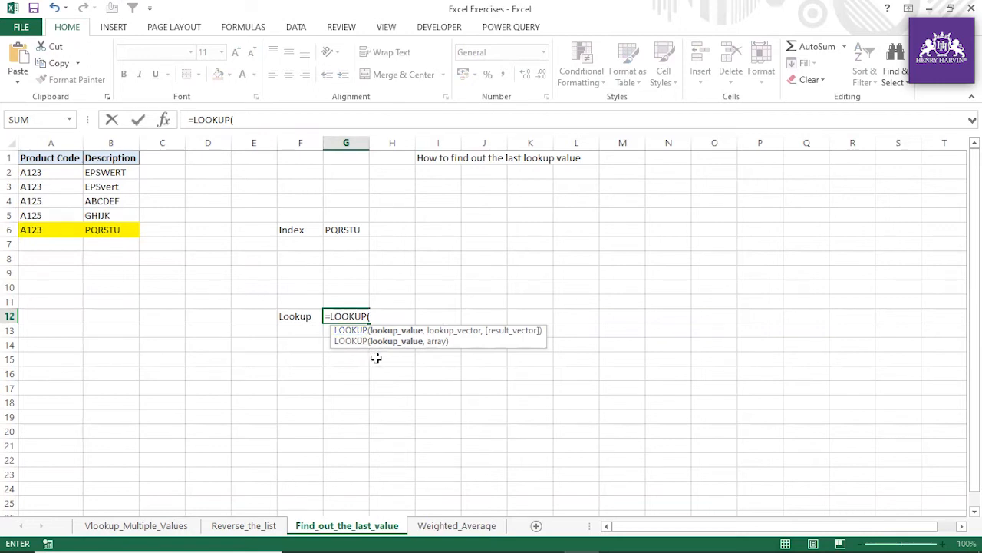
{"action": "type", "text": "2^15,"}
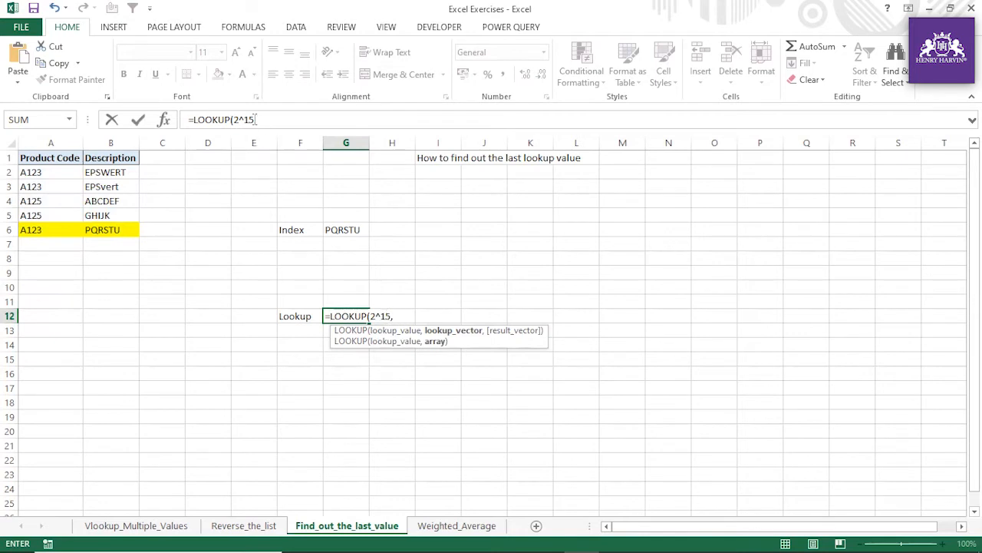
{"action": "left_click", "coordinate": [266, 119]}
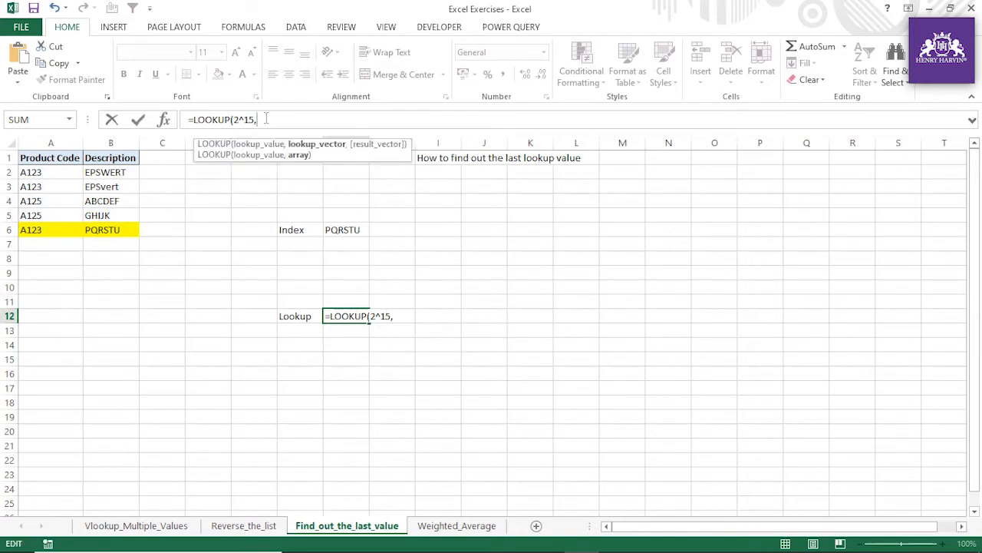
{"action": "type", "text": "1/("}
{"action": "left_click_drag", "start_coordinate": [55, 172], "coordinate": [48, 237]}
{"action": "type", "text": "=\"A123\""}
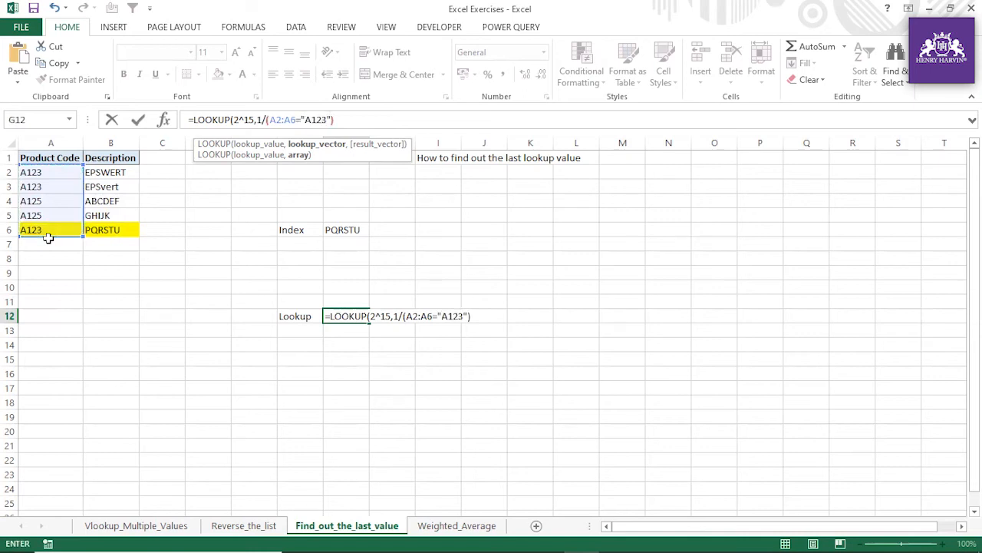
{"action": "type", "text": "),"}
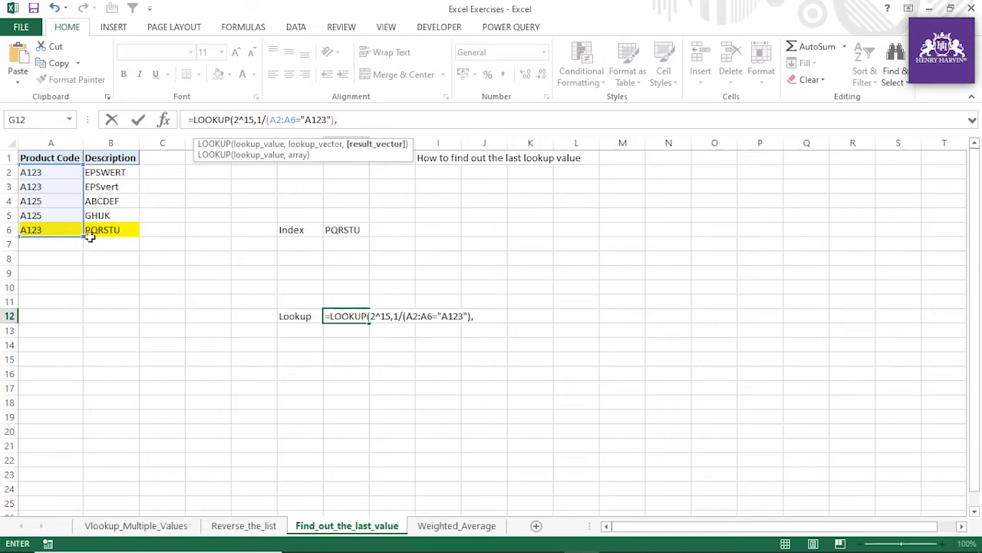
{"action": "left_click_drag", "start_coordinate": [102, 178], "coordinate": [107, 229]}
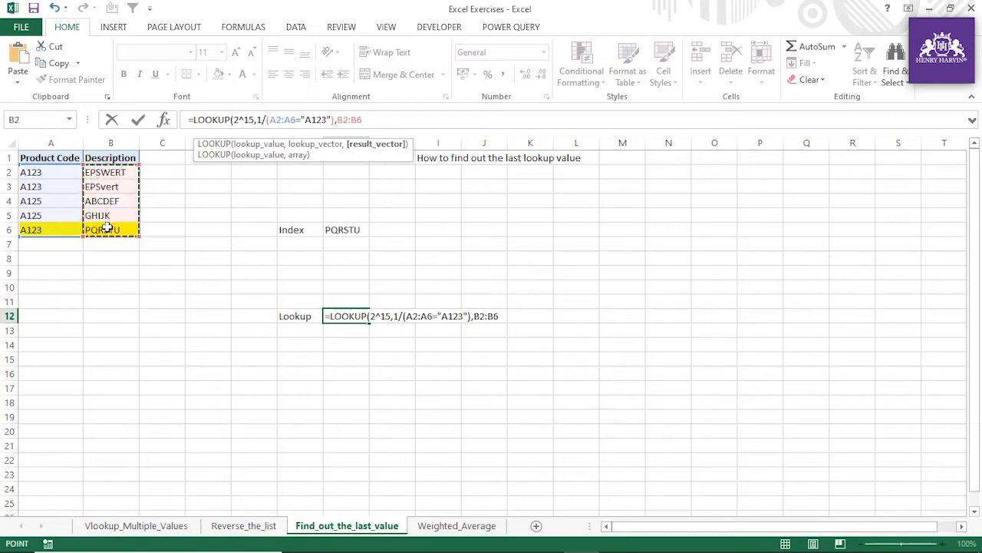
{"action": "type", "text": ")"}
{"action": "key", "text": "Return"}
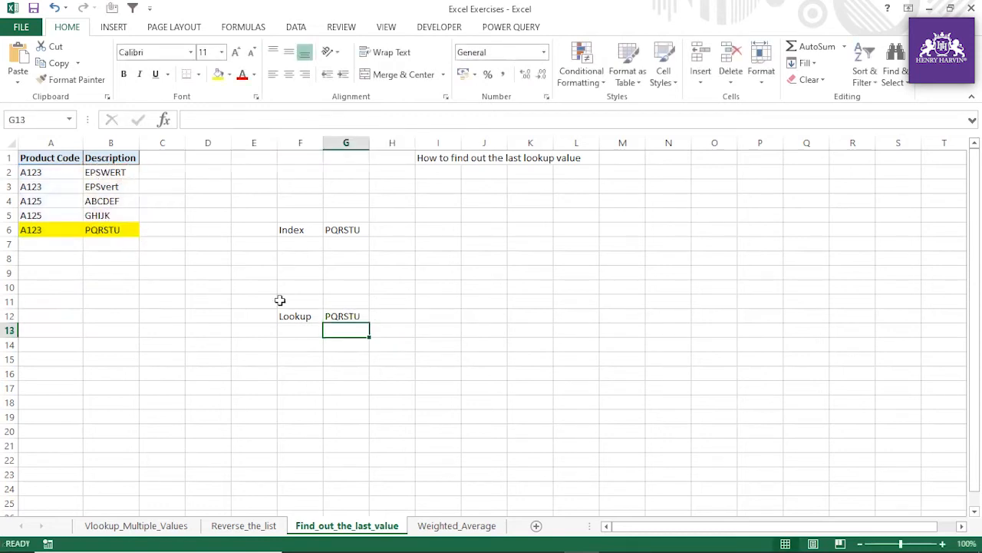
Fill the LOOKUP formula cell G12 with yellow and compare it with description B6 and the INDEX formula cell G6
{"action": "left_click", "coordinate": [330, 316]}
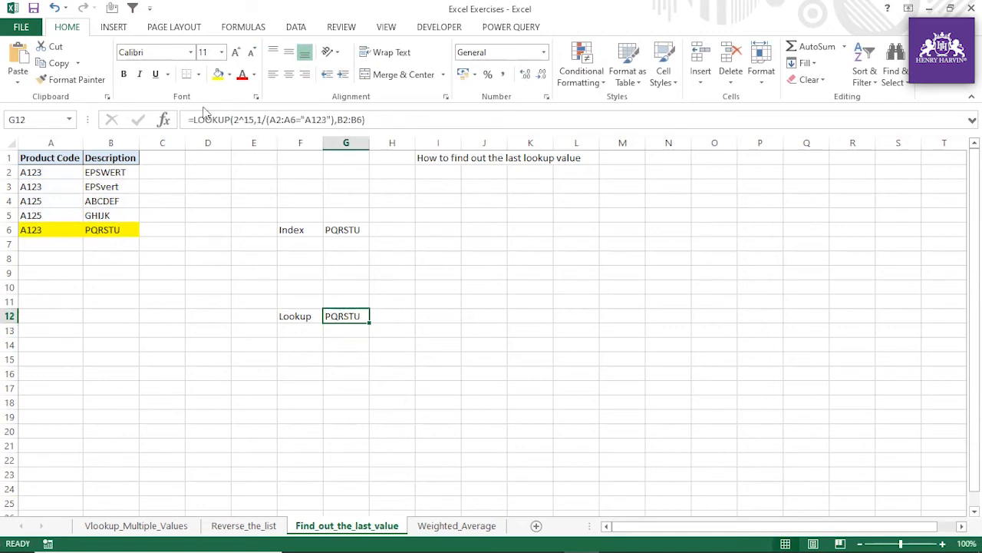
{"action": "left_click", "coordinate": [218, 74]}
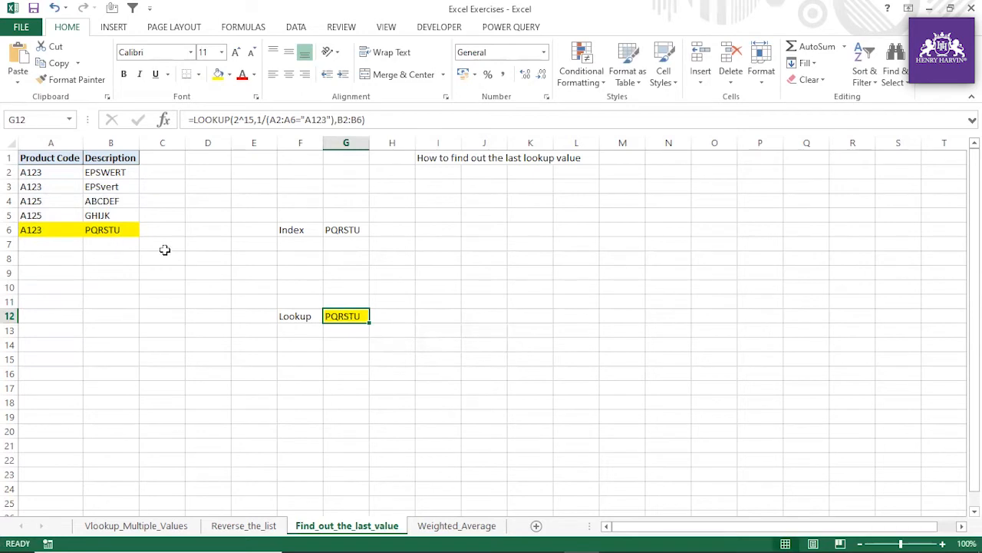
{"action": "left_click", "coordinate": [109, 232]}
{"action": "left_click", "coordinate": [347, 315]}
{"action": "left_click", "coordinate": [349, 229]}
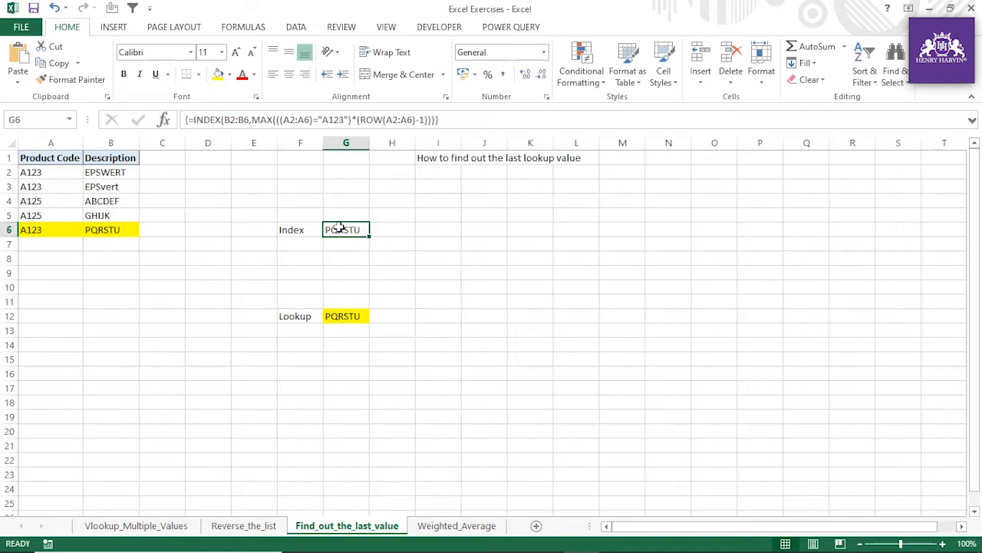
{"action": "left_click", "coordinate": [341, 312]}
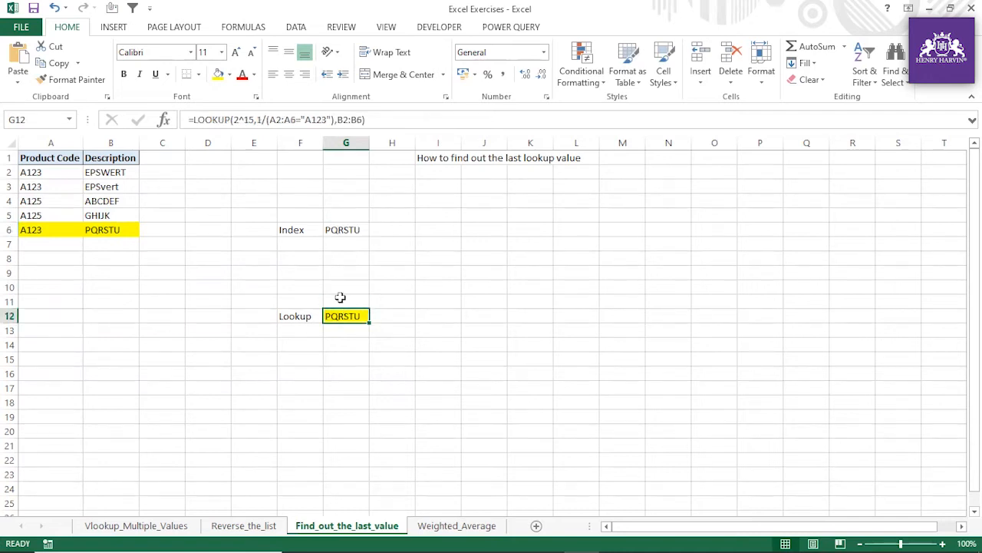
{"action": "left_click", "coordinate": [361, 415]}
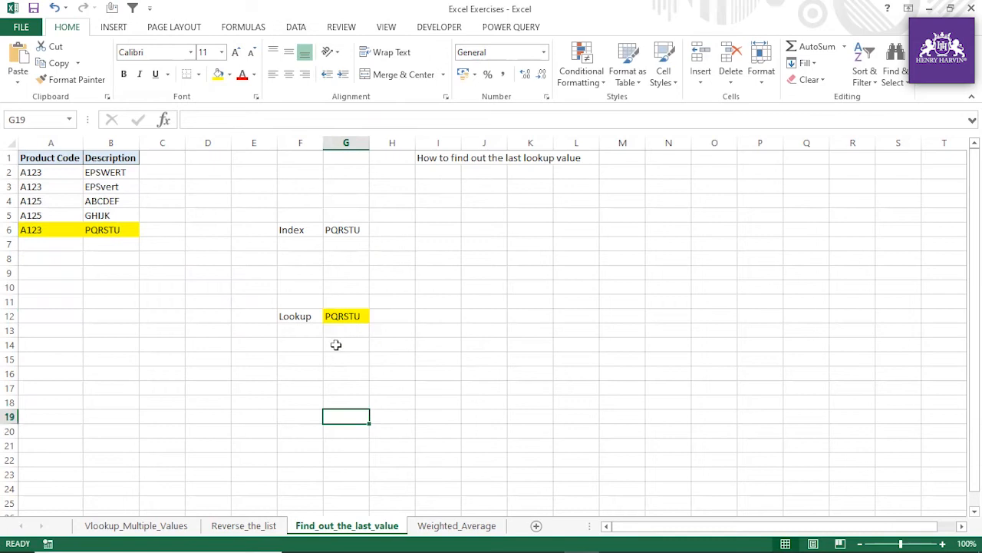
Switch to the Weighted_Average sheet and enter the headers Subject, Grade and Weight in cells A1 to C1
{"action": "left_click", "coordinate": [259, 525]}
{"action": "left_click", "coordinate": [347, 525]}
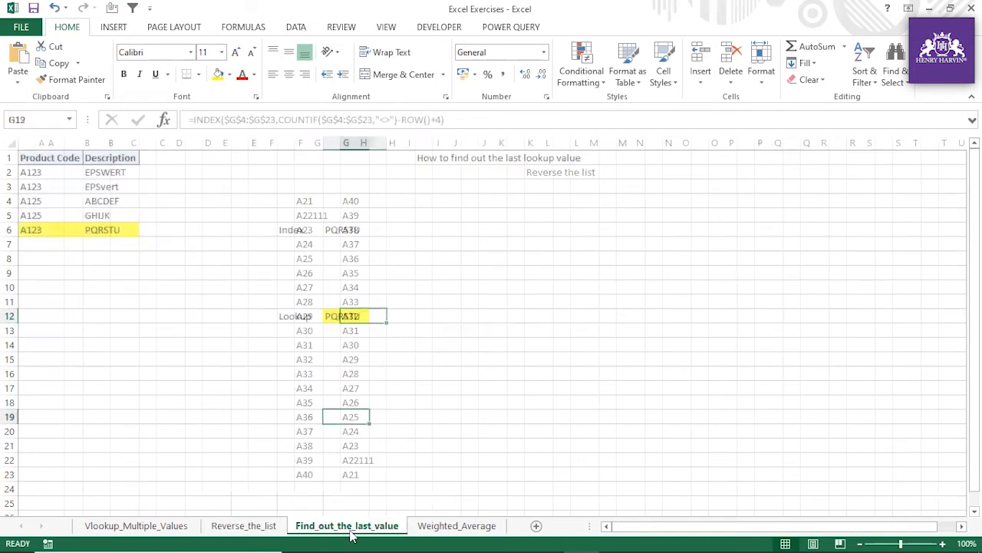
{"action": "left_click", "coordinate": [453, 526]}
{"action": "left_click", "coordinate": [57, 158]}
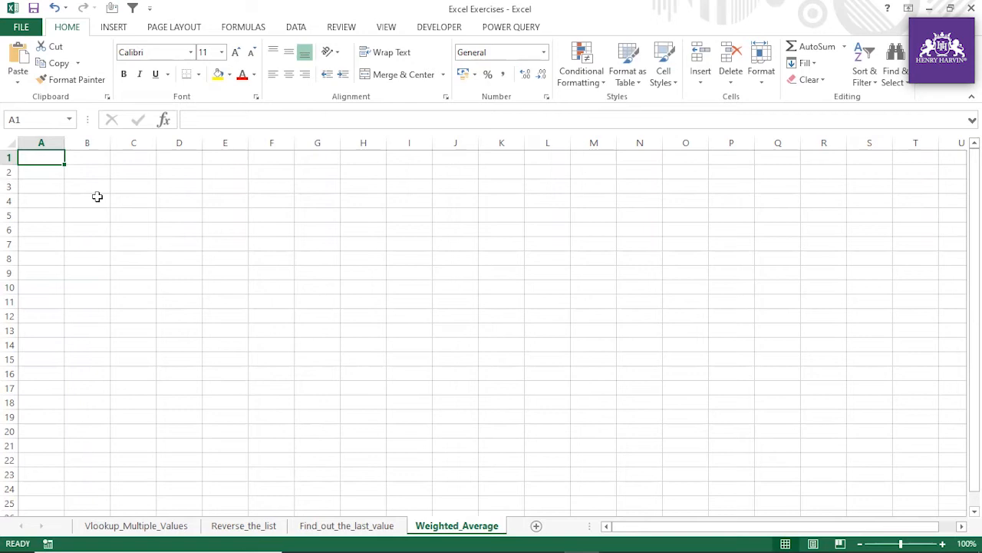
{"action": "type", "text": "Subject"}
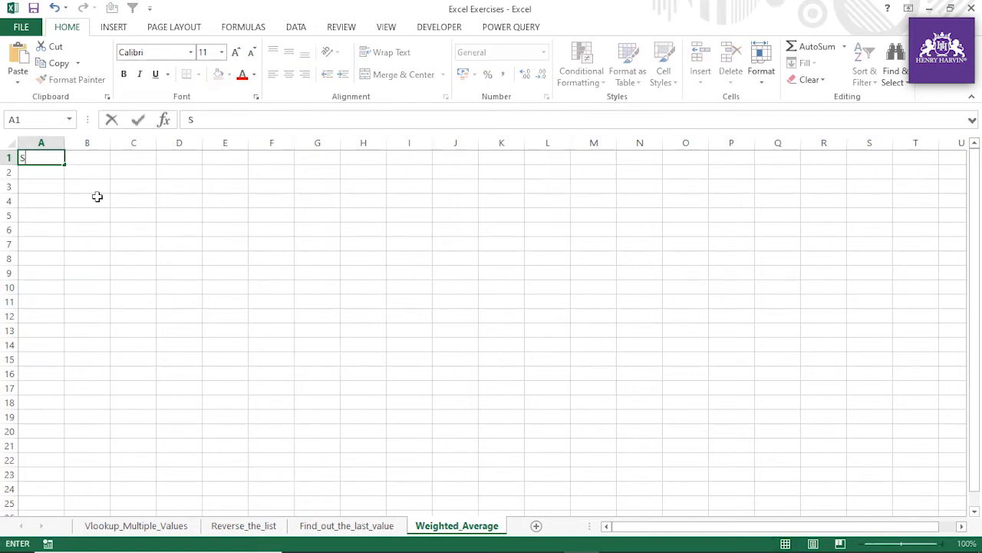
{"action": "left_click", "coordinate": [28, 215]}
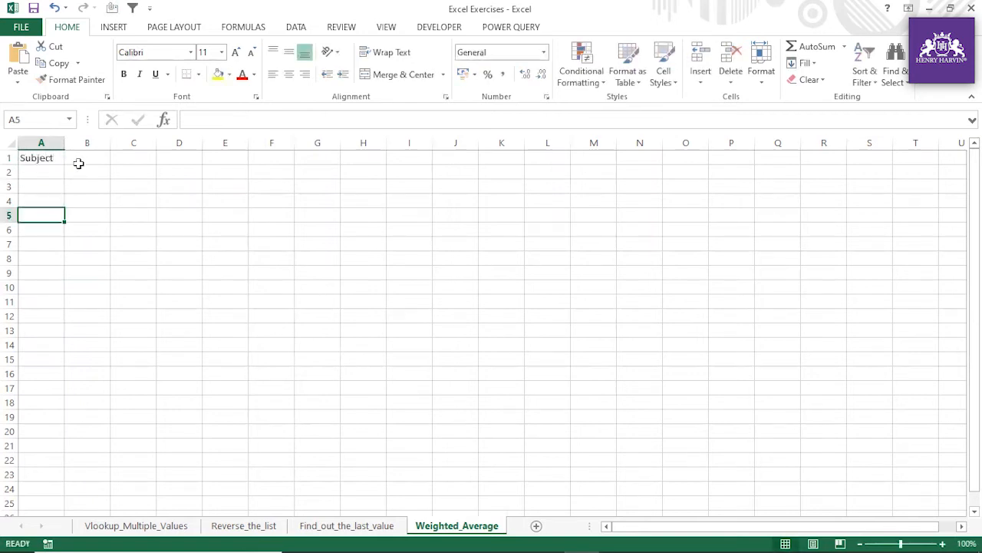
{"action": "left_click", "coordinate": [81, 159]}
{"action": "type", "text": "Grade"}
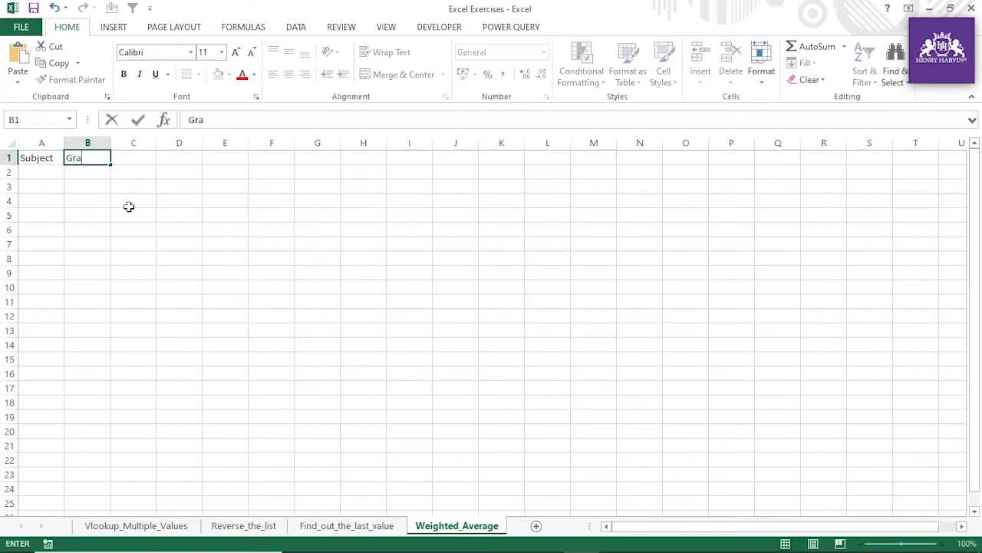
{"action": "left_click", "coordinate": [141, 155]}
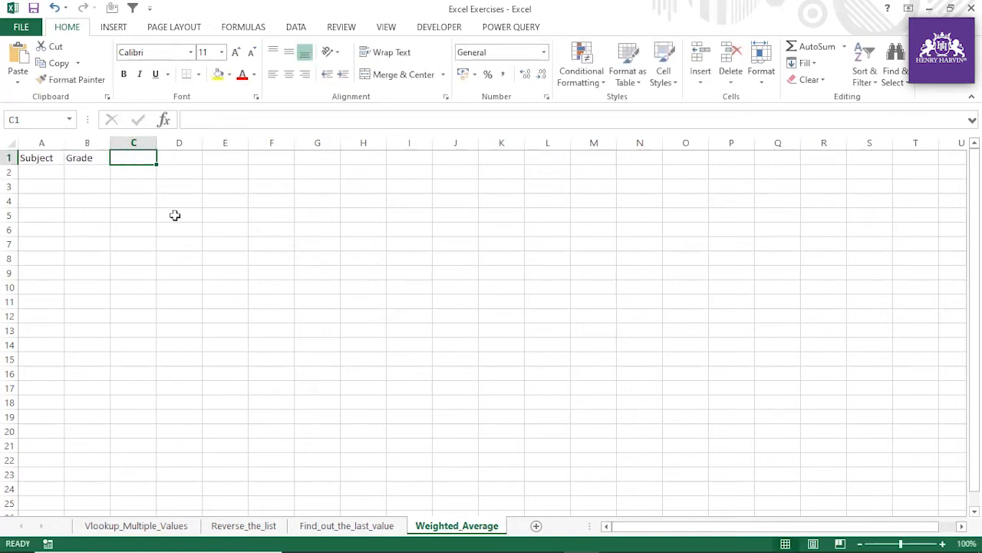
{"action": "type", "text": "Weight"}
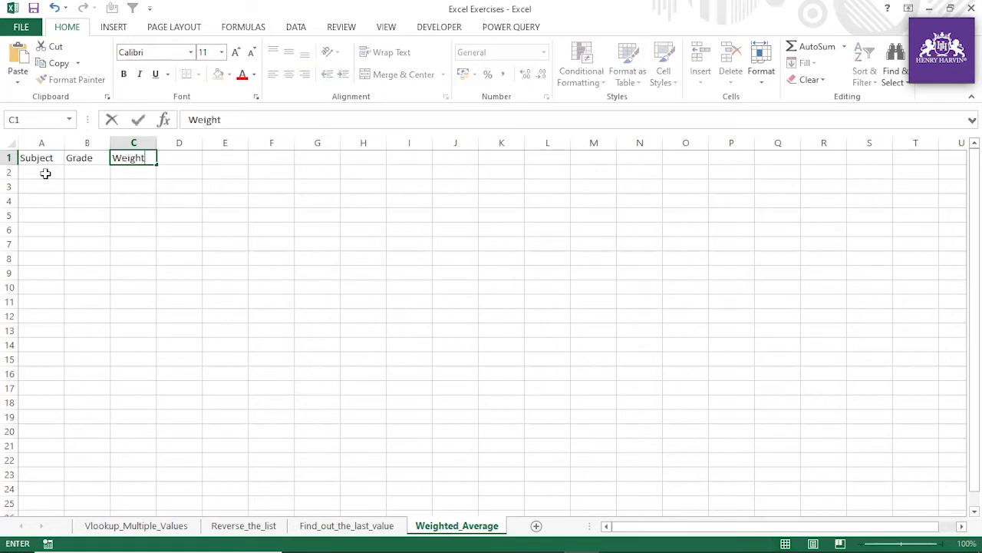
List Physics, Maths, Chemistry, Geography and English in A2:A6 and autofit the width of column A
{"action": "left_click", "coordinate": [44, 172]}
{"action": "type", "text": "Physics"}
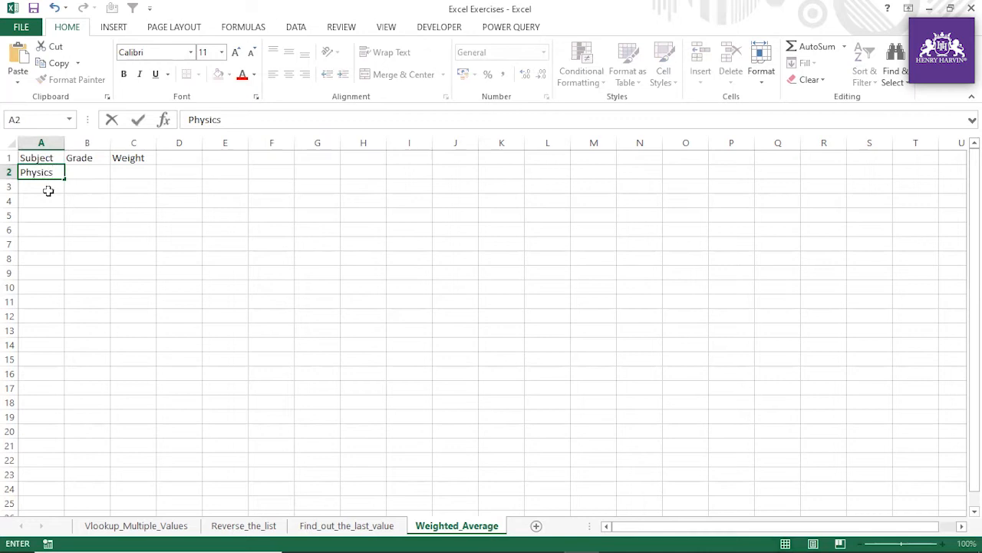
{"action": "key", "text": "Return"}
{"action": "type", "text": "Maths"}
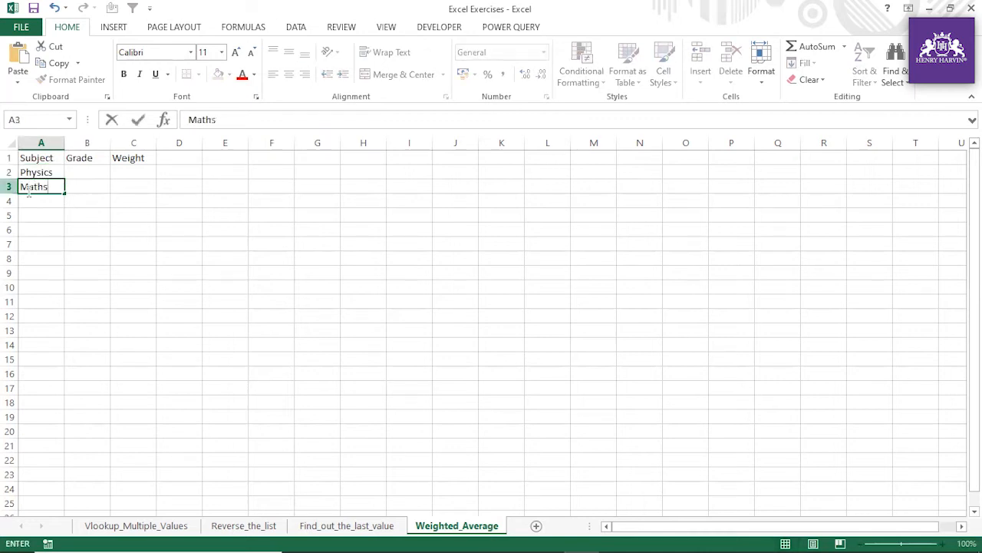
{"action": "key", "text": "Return"}
{"action": "type", "text": "Chemistry"}
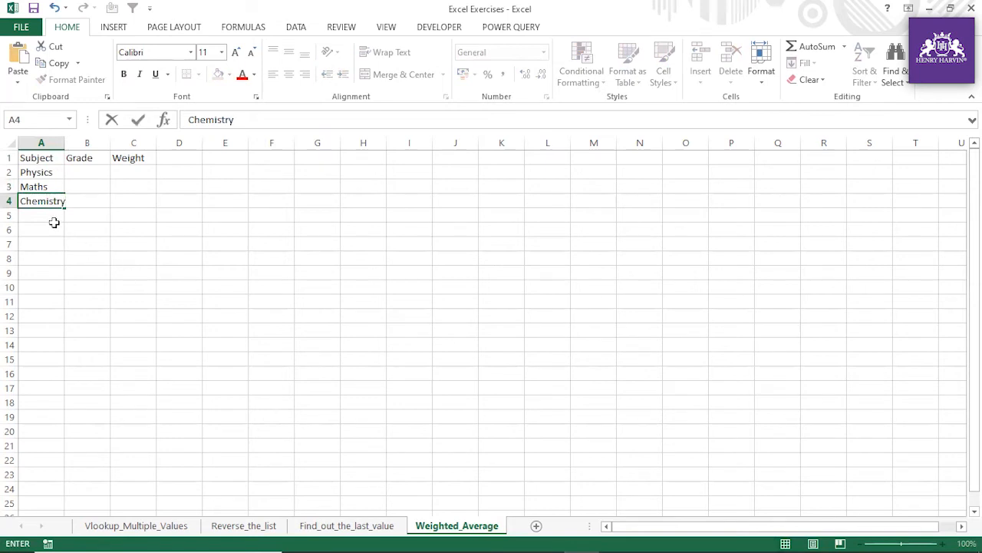
{"action": "key", "text": "Return"}
{"action": "type", "text": "Geography"}
{"action": "key", "text": "Return"}
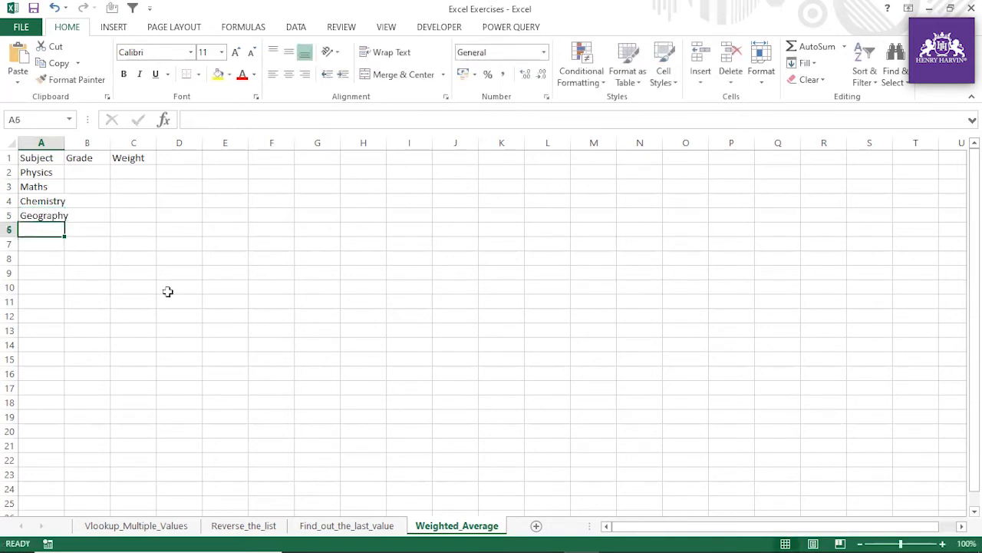
{"action": "type", "text": "English"}
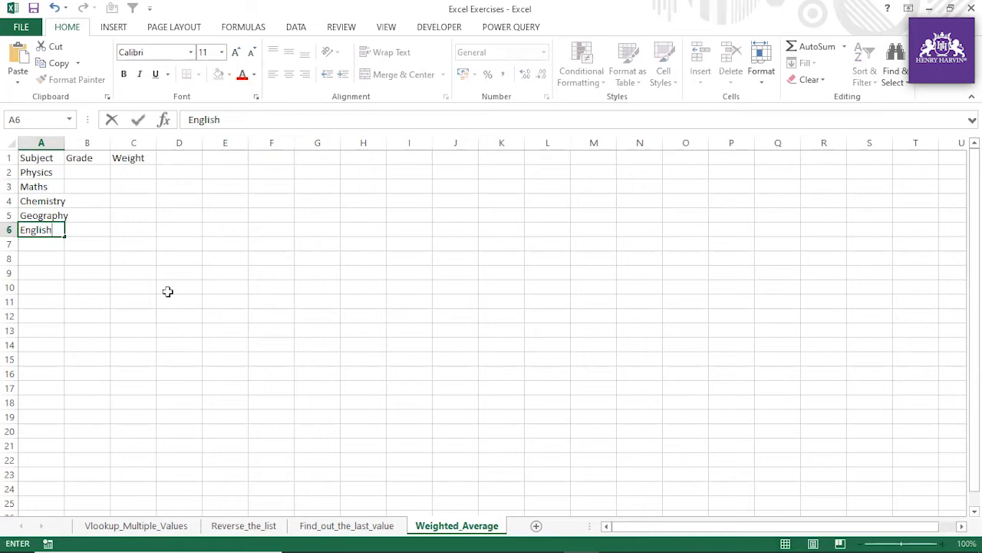
{"action": "left_click", "coordinate": [227, 289]}
{"action": "double_click", "coordinate": [64, 142]}
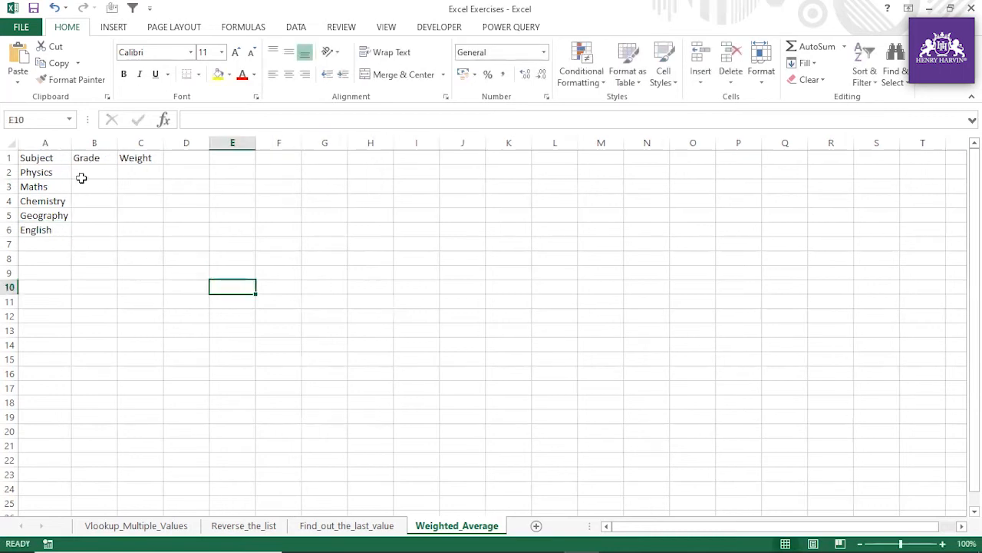
Enter the grades 90 for Physics in B2 and 75 for Maths in B3
{"action": "left_click", "coordinate": [84, 173]}
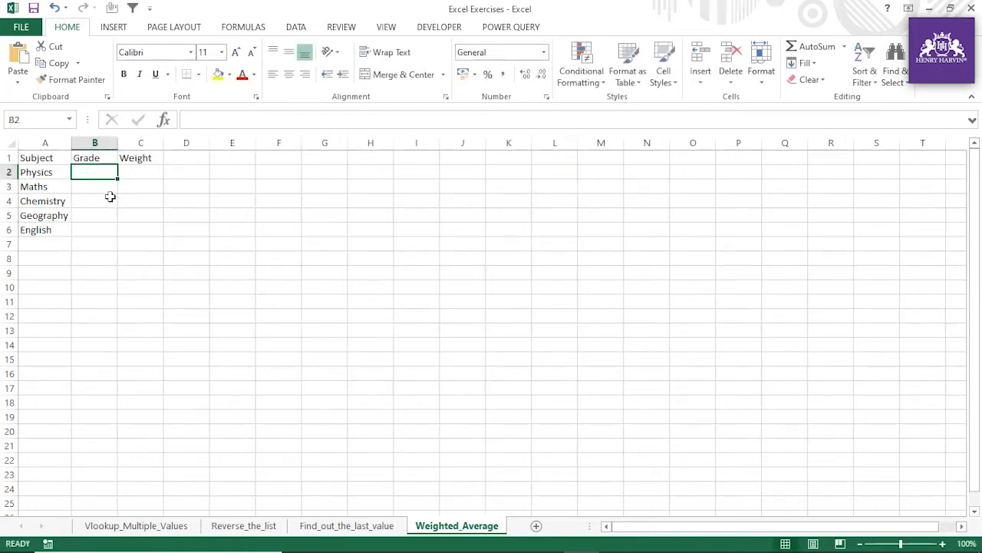
{"action": "type", "text": "90"}
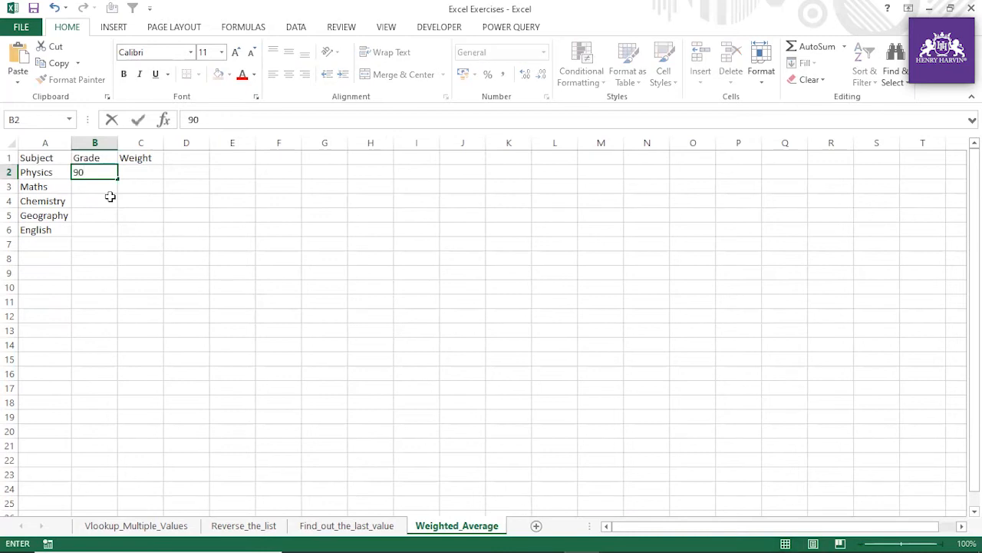
{"action": "key", "text": "Return"}
{"action": "key", "text": "Left"}
{"action": "left_click", "coordinate": [109, 185]}
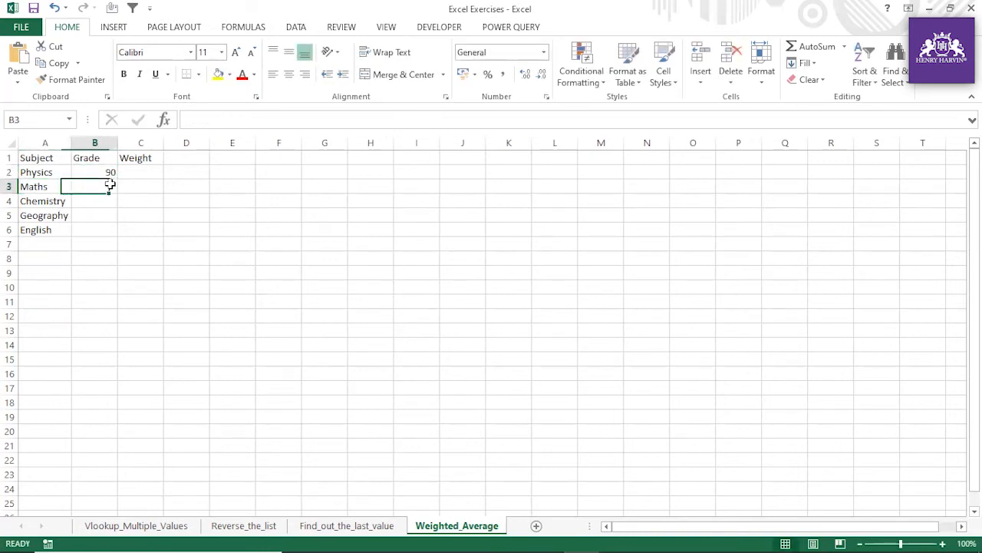
{"action": "key", "text": "Left"}
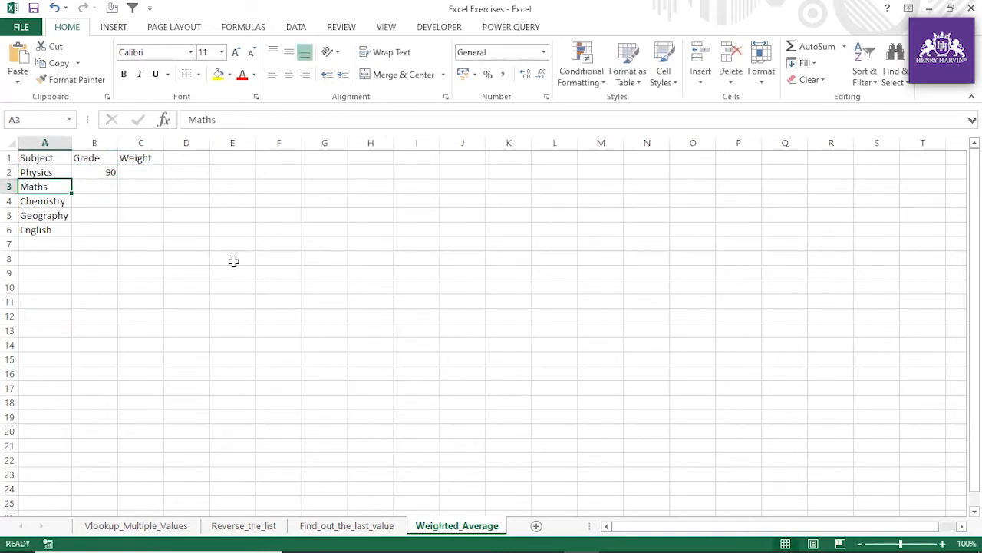
{"action": "left_click", "coordinate": [115, 187]}
{"action": "key", "text": "F2"}
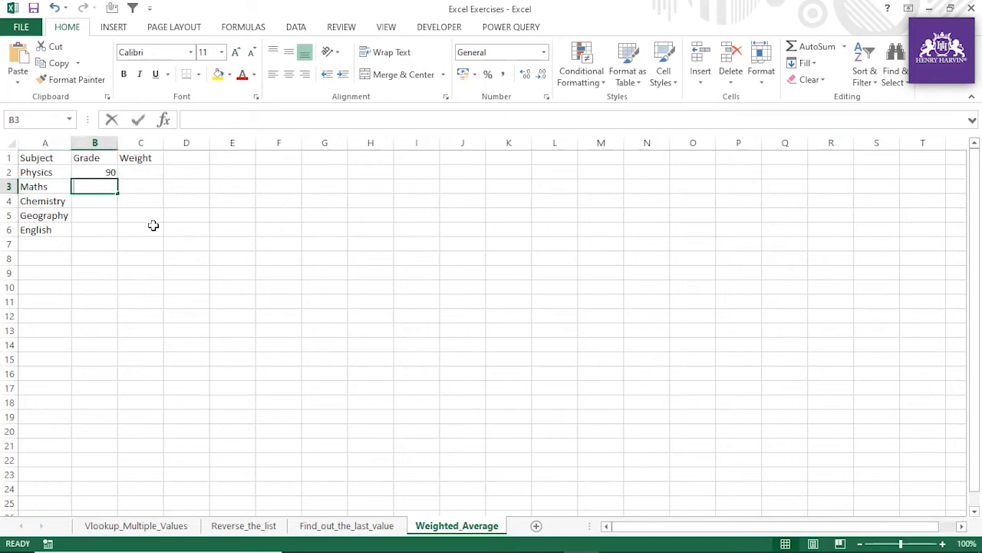
{"action": "type", "text": "75"}
{"action": "key", "text": "Return"}
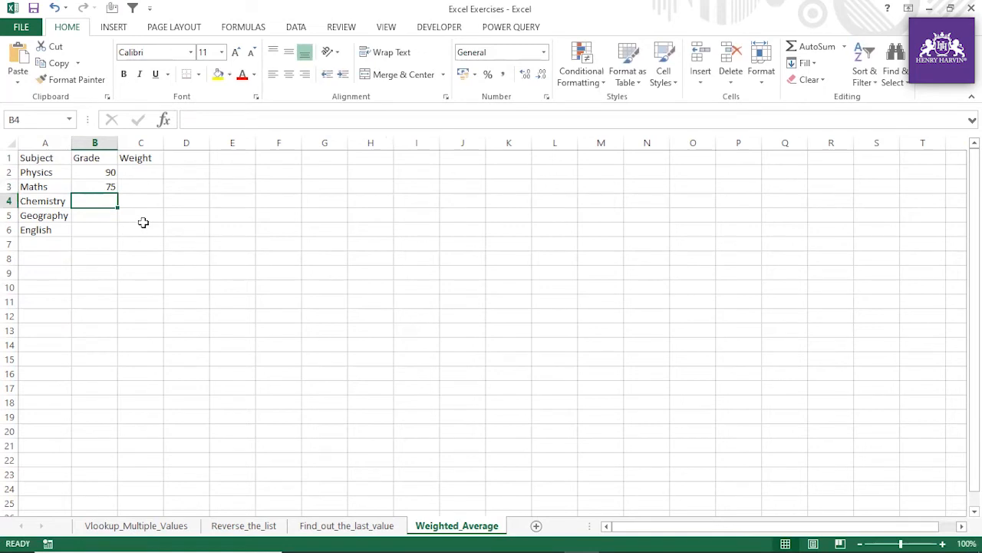
Enter the grades 80 for Chemistry, 72 for Geography and 75 for English in B4:B6
{"action": "type", "text": "80"}
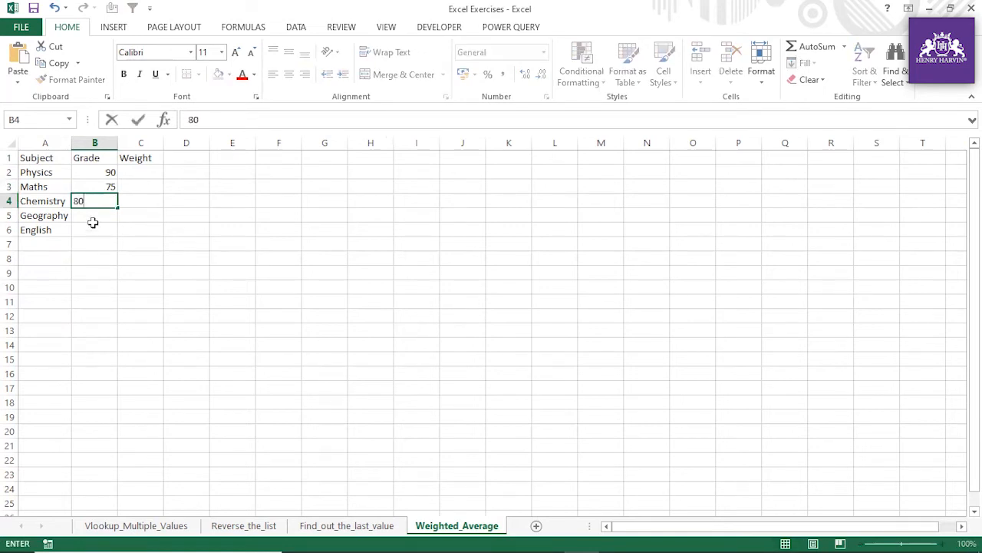
{"action": "key", "text": "Return"}
{"action": "type", "text": "72"}
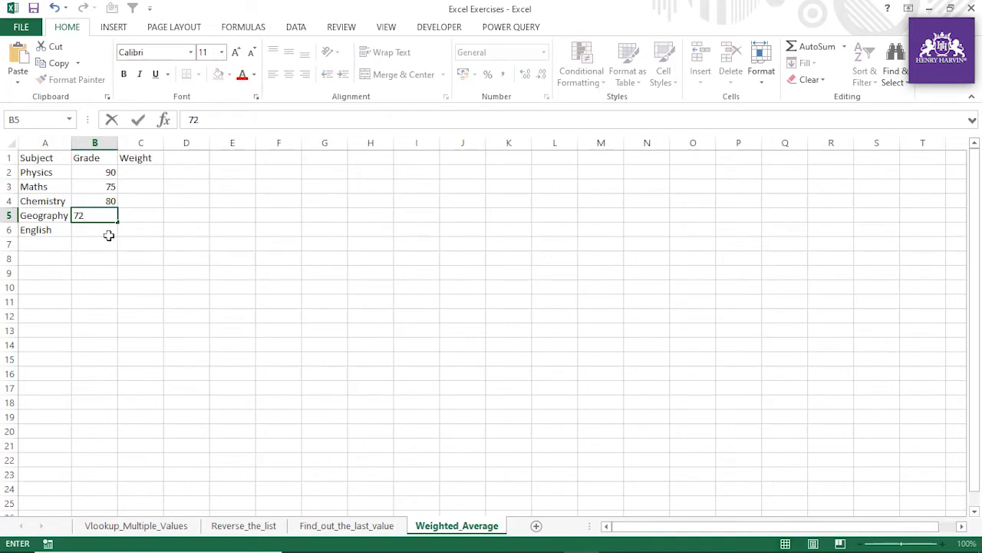
{"action": "key", "text": "Return"}
{"action": "type", "text": "75"}
{"action": "left_click", "coordinate": [266, 309]}
Enter the weights 15% for Physics, 10% for Maths and 25% for Chemistry in C2:C4
{"action": "left_click", "coordinate": [142, 174]}
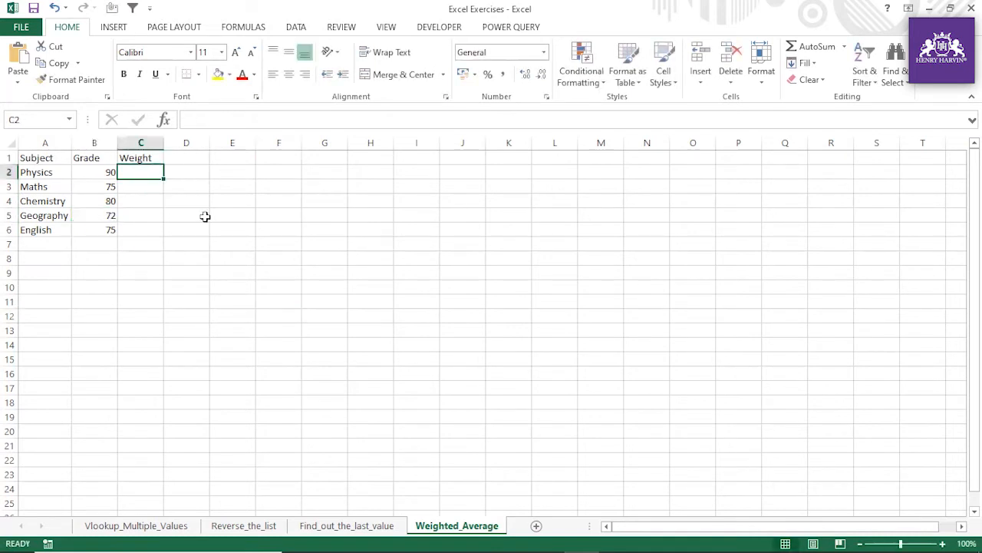
{"action": "type", "text": "15%"}
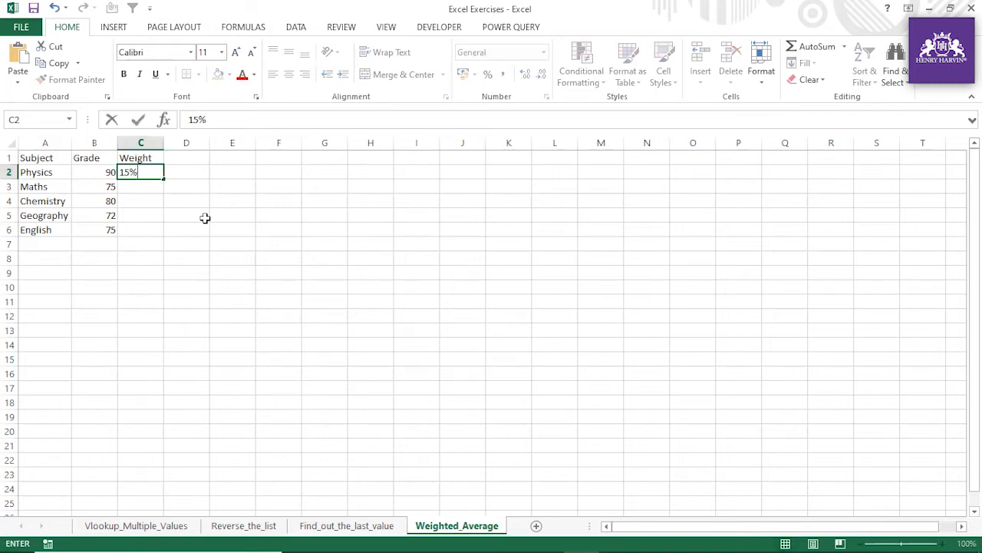
{"action": "key", "text": "Return"}
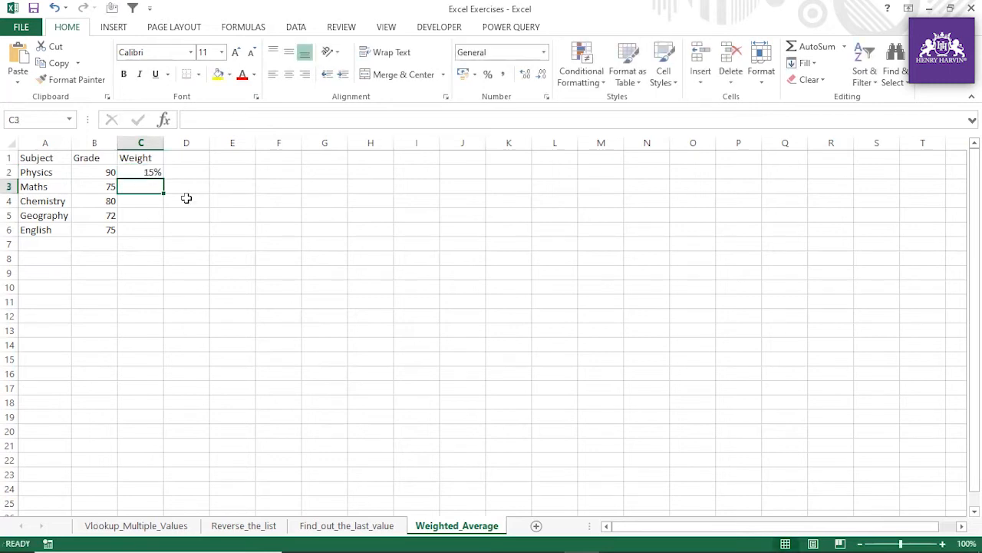
{"action": "type", "text": "10%"}
{"action": "key", "text": "Return"}
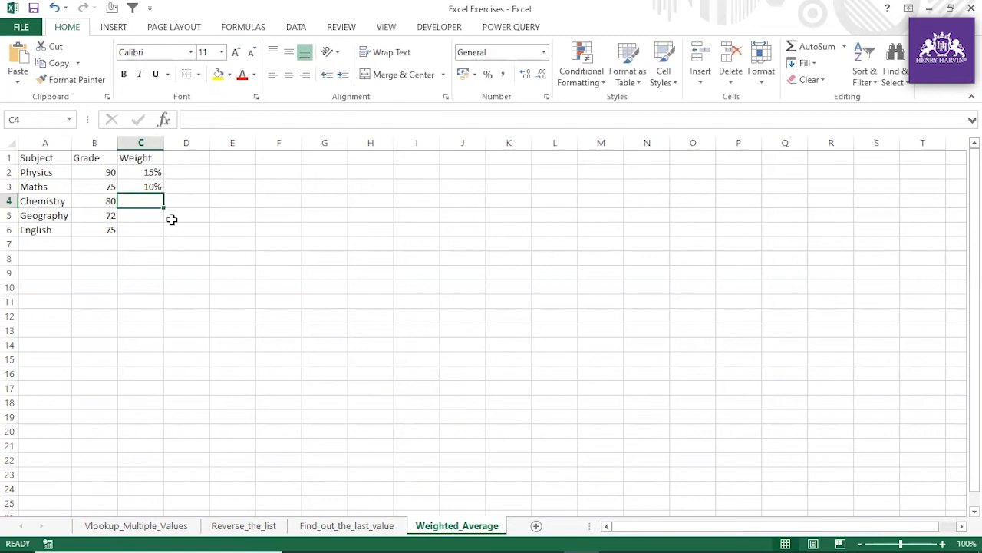
{"action": "type", "text": "25"}
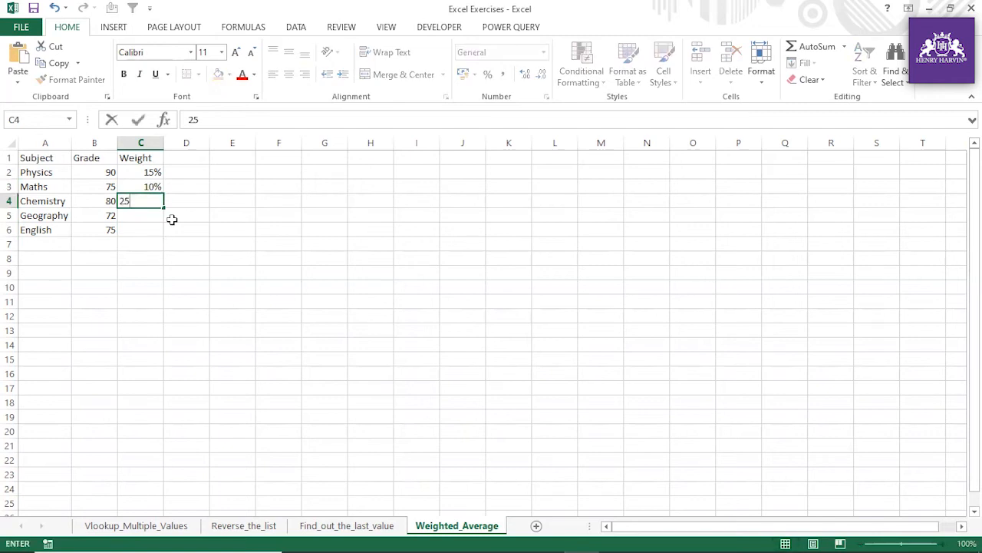
{"action": "type", "text": "%"}
{"action": "key", "text": "Return"}
Enter the weights 35% for Geography in C5 and 15% for English in C6, checking the running sum of the weights
{"action": "left_click_drag", "start_coordinate": [153, 172], "coordinate": [154, 194]}
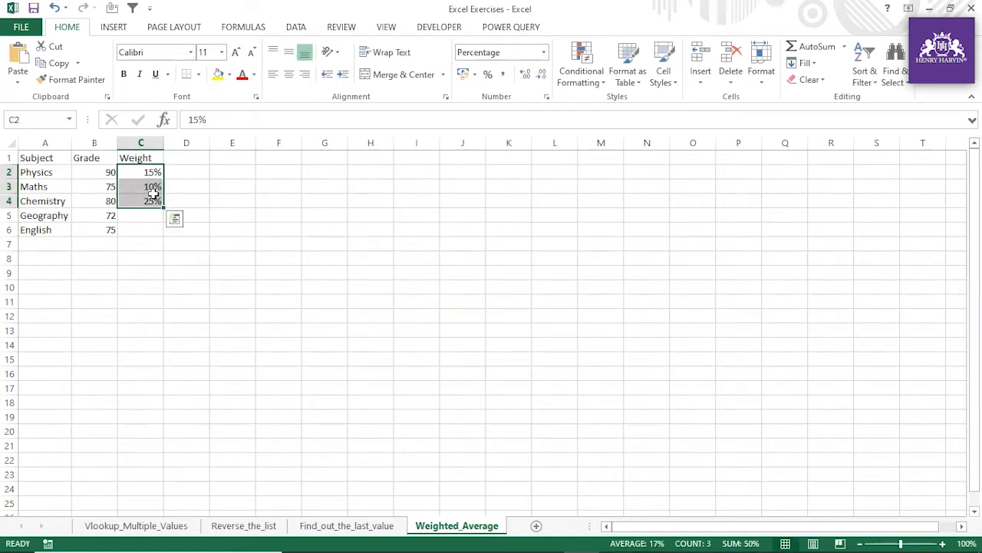
{"action": "left_click", "coordinate": [154, 214]}
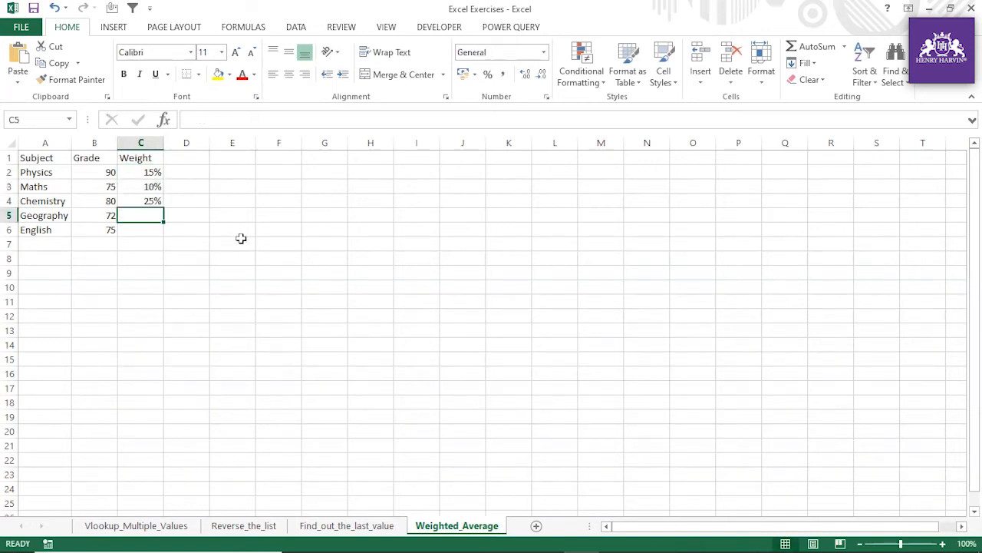
{"action": "type", "text": "35%"}
{"action": "left_click", "coordinate": [388, 358]}
{"action": "left_click_drag", "start_coordinate": [153, 172], "coordinate": [146, 214]}
{"action": "left_click", "coordinate": [146, 229]}
{"action": "type", "text": "15%"}
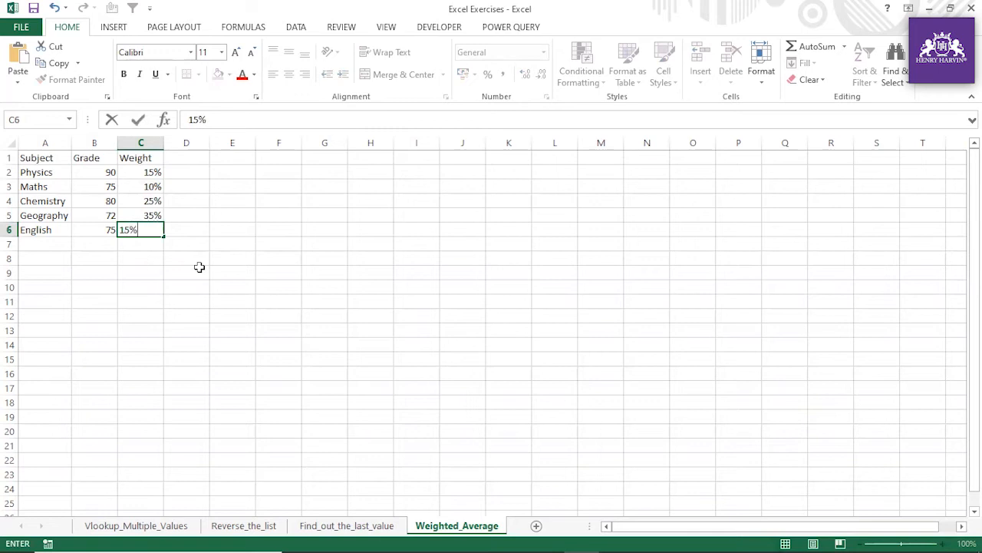
{"action": "left_click", "coordinate": [185, 284]}
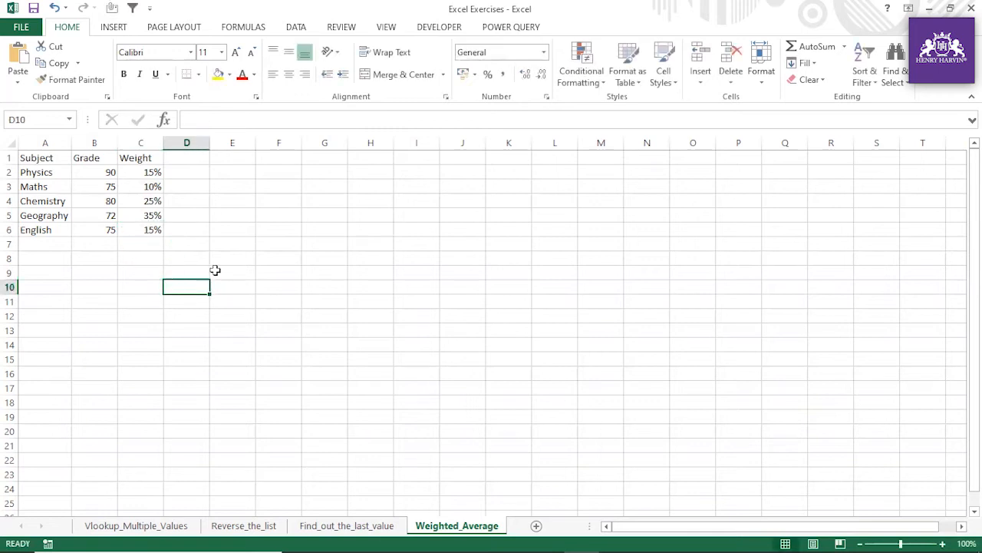
Enter the label "Weighted Average" in cell G8 and autofit the width of column G
{"action": "left_click", "coordinate": [307, 259]}
{"action": "type", "text": "We"}
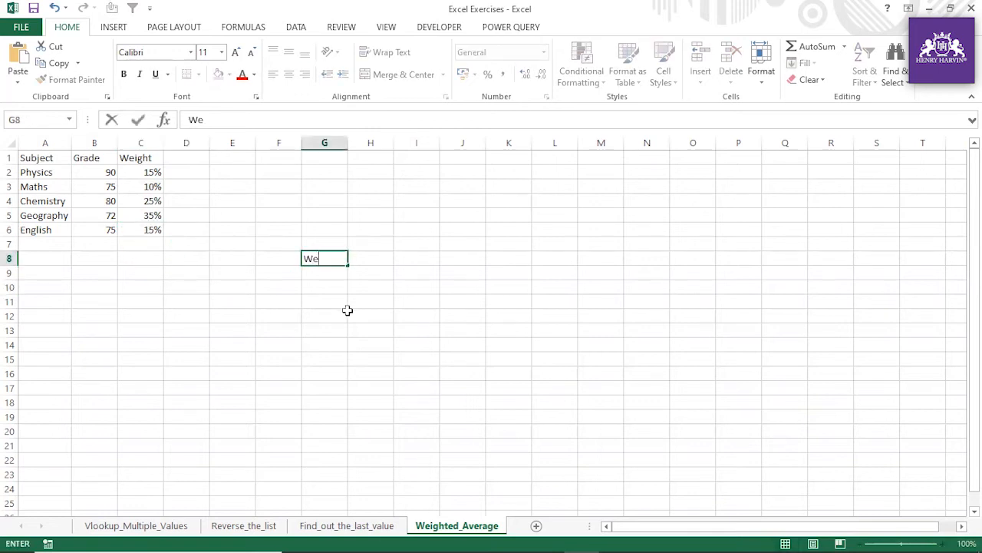
{"action": "type", "text": "ighted Average"}
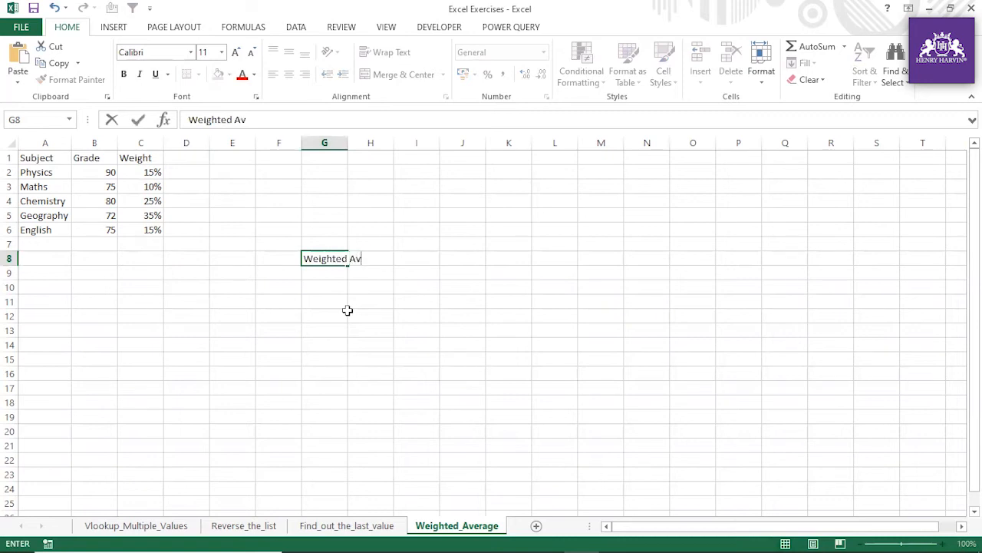
{"action": "left_click", "coordinate": [340, 311]}
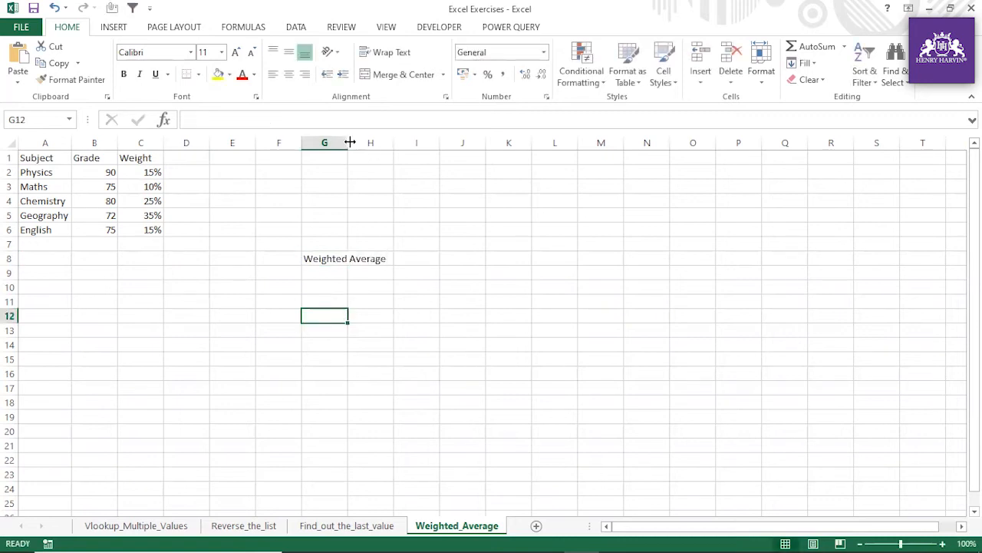
{"action": "double_click", "coordinate": [348, 143]}
Review each subject's grade and weight in the table, from Physics through English
{"action": "left_click", "coordinate": [364, 292]}
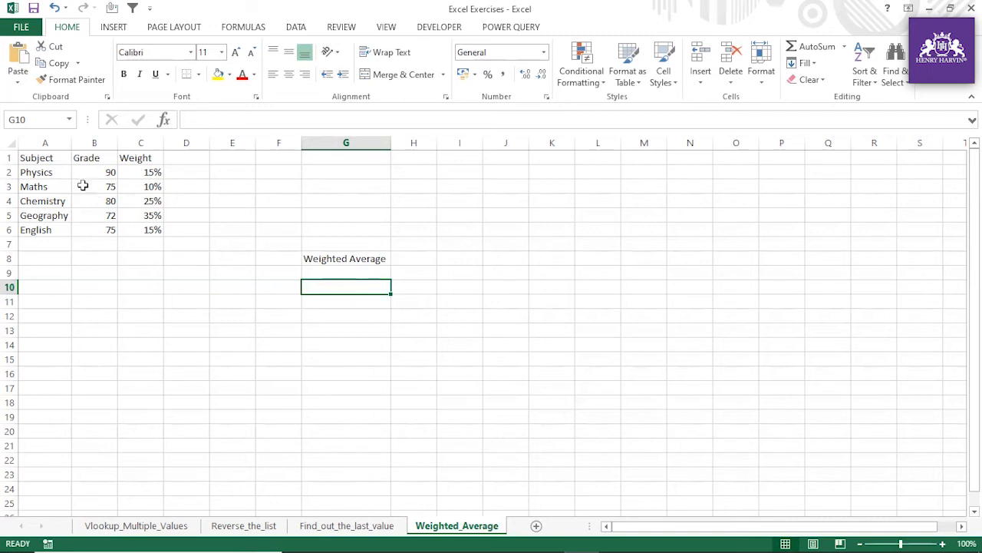
{"action": "left_click", "coordinate": [39, 175]}
{"action": "left_click", "coordinate": [138, 173]}
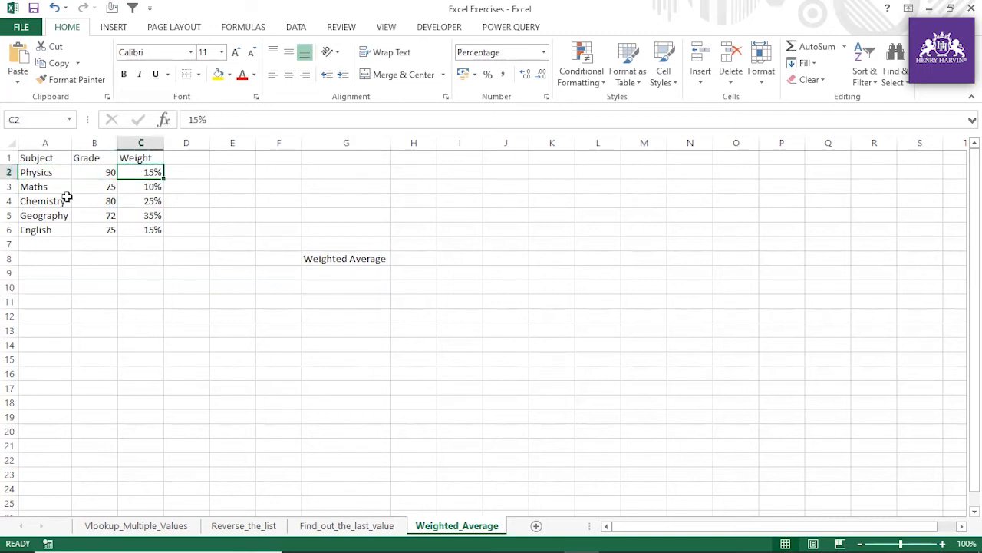
{"action": "left_click", "coordinate": [138, 198]}
{"action": "left_click", "coordinate": [60, 216]}
{"action": "key", "text": "Right"}
{"action": "key", "text": "Right"}
{"action": "left_click", "coordinate": [57, 230]}
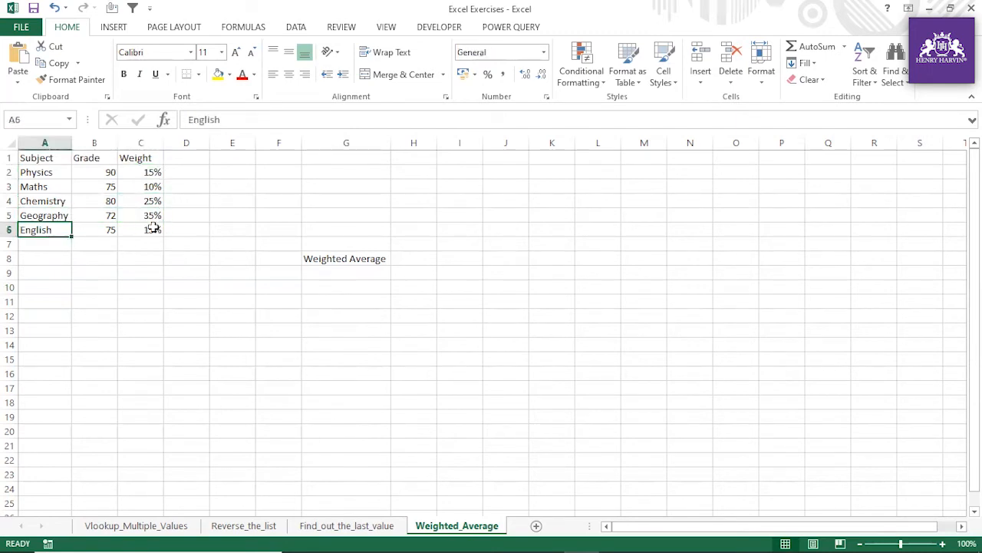
{"action": "left_click", "coordinate": [150, 230]}
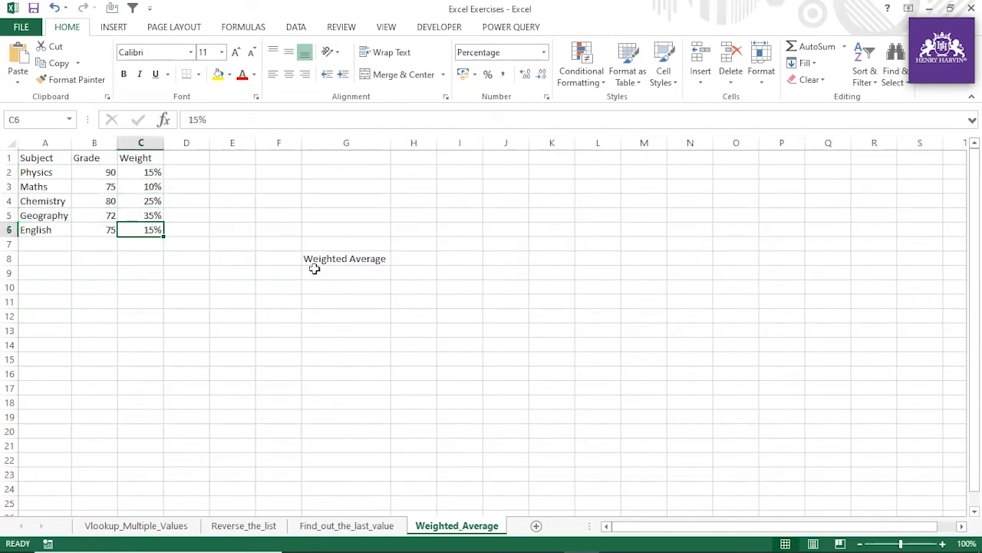
Calculate the weighted average in H8 with the formula =SUMPRODUCT(B2:B6,C2:C6)
{"action": "left_click", "coordinate": [411, 261]}
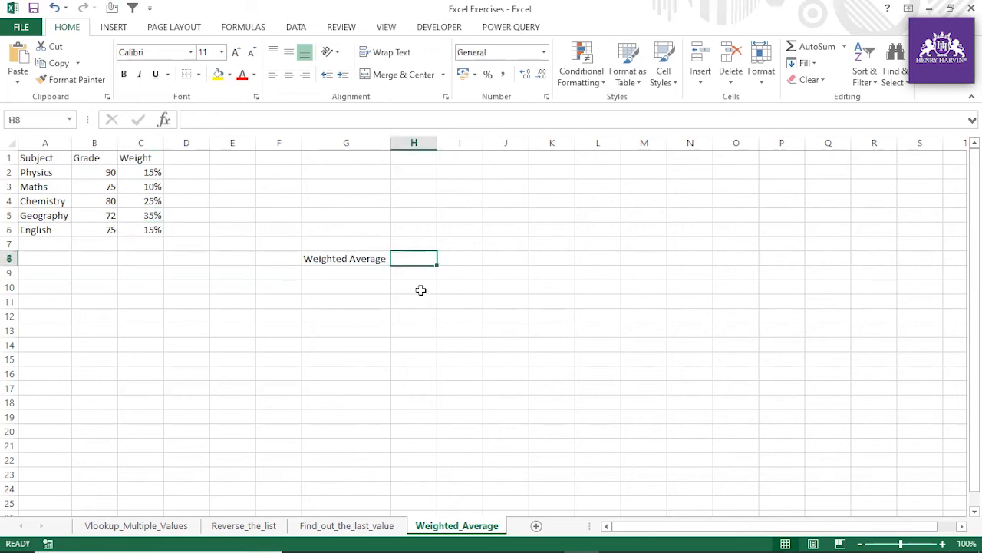
{"action": "type", "text": "=sum"}
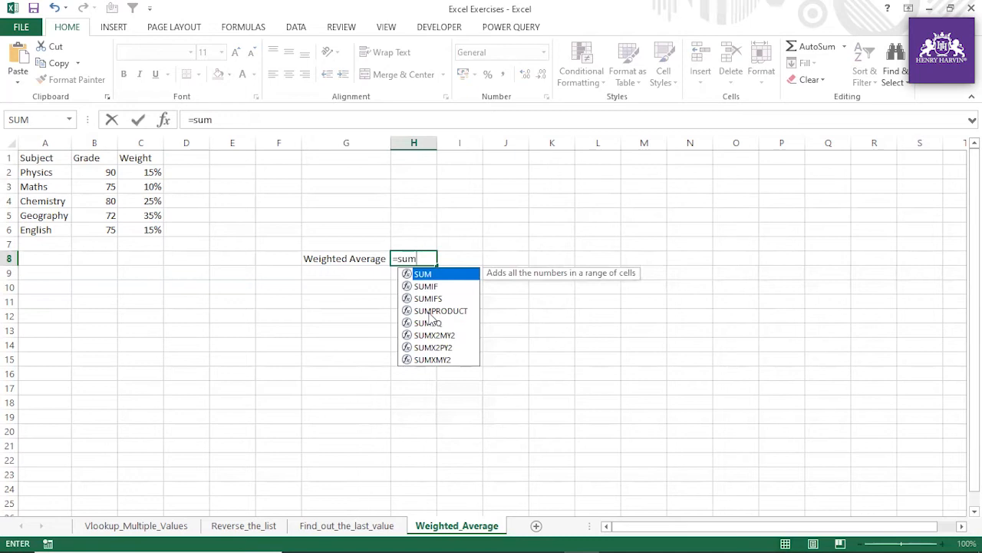
{"action": "double_click", "coordinate": [434, 311]}
{"action": "left_click_drag", "start_coordinate": [104, 170], "coordinate": [100, 228]}
{"action": "type", "text": ","}
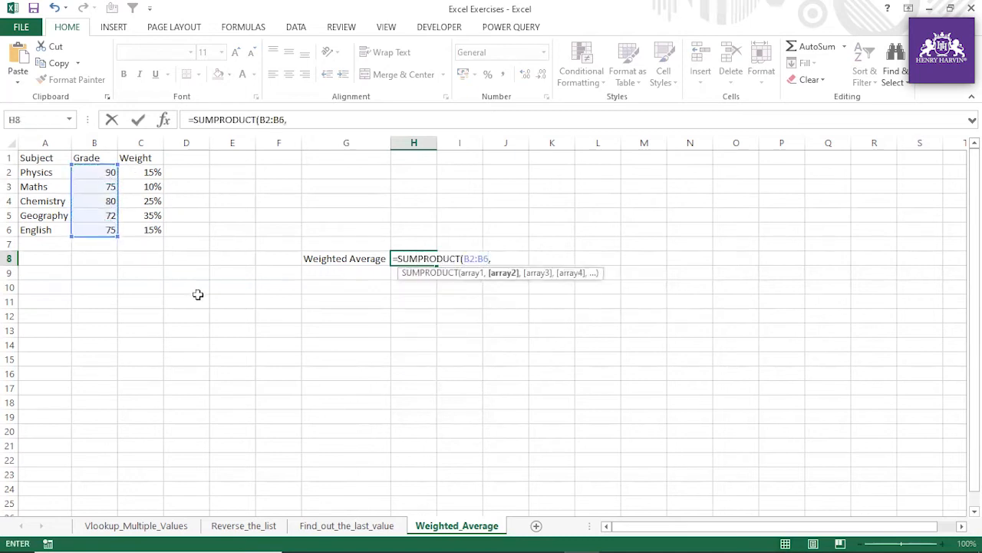
{"action": "left_click_drag", "start_coordinate": [146, 175], "coordinate": [145, 231]}
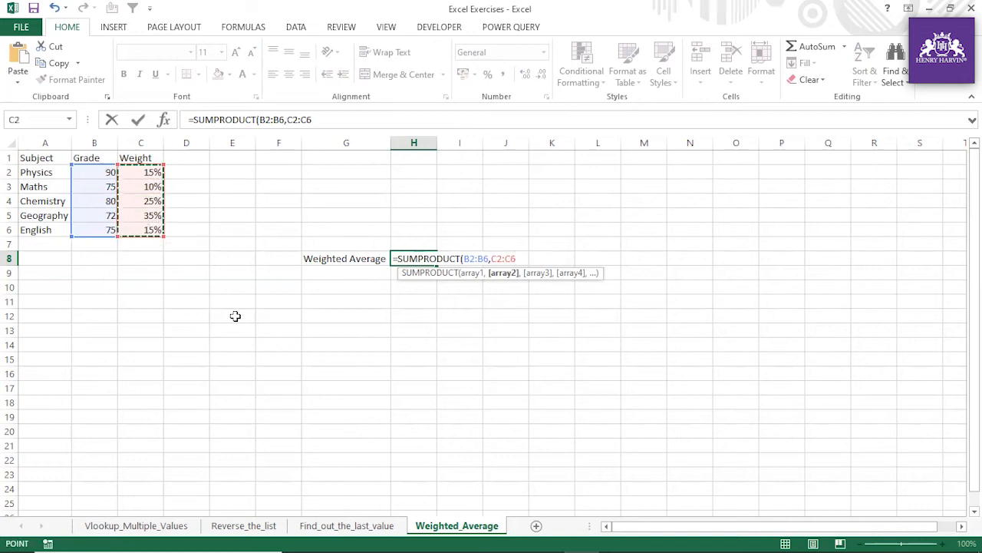
{"action": "type", "text": ")"}
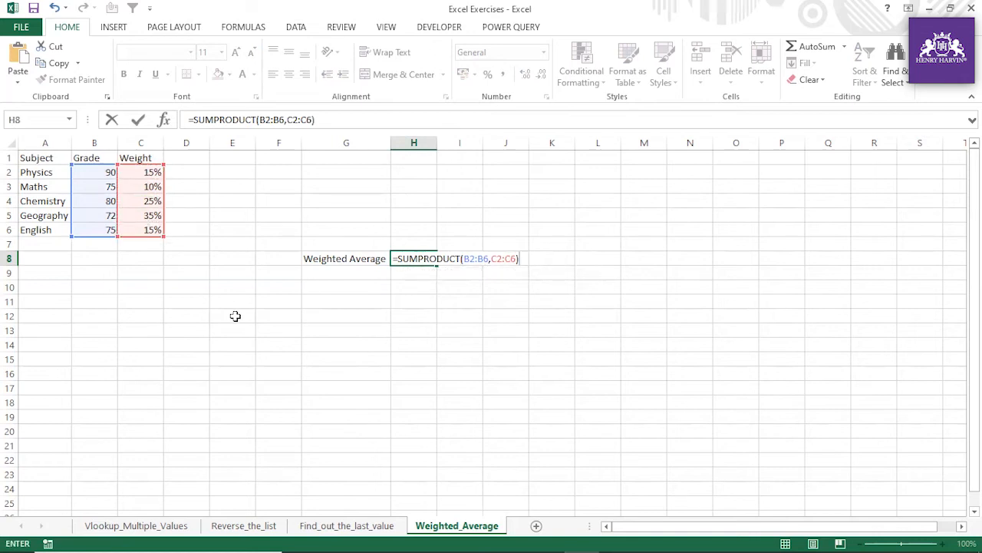
{"action": "key", "text": "Return"}
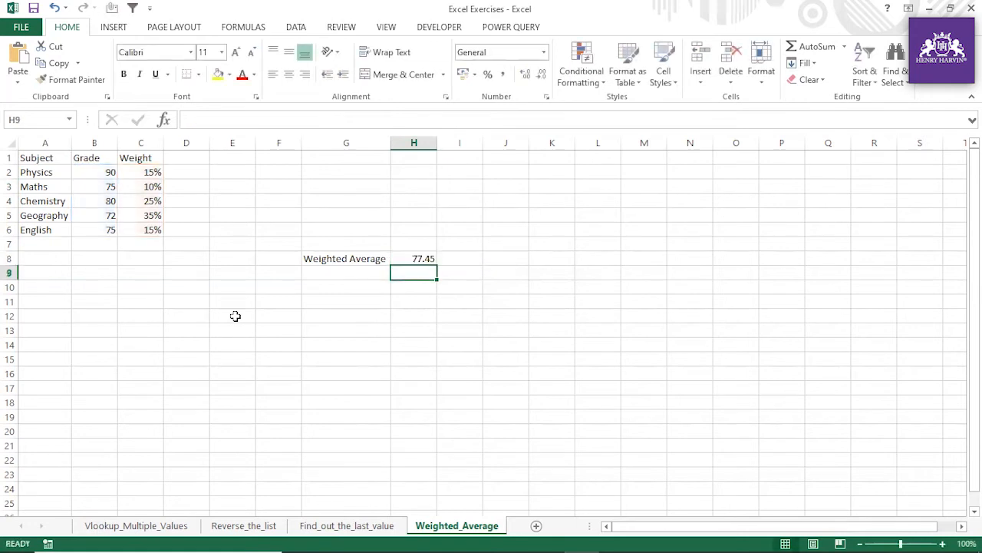
{"action": "left_click", "coordinate": [421, 259]}
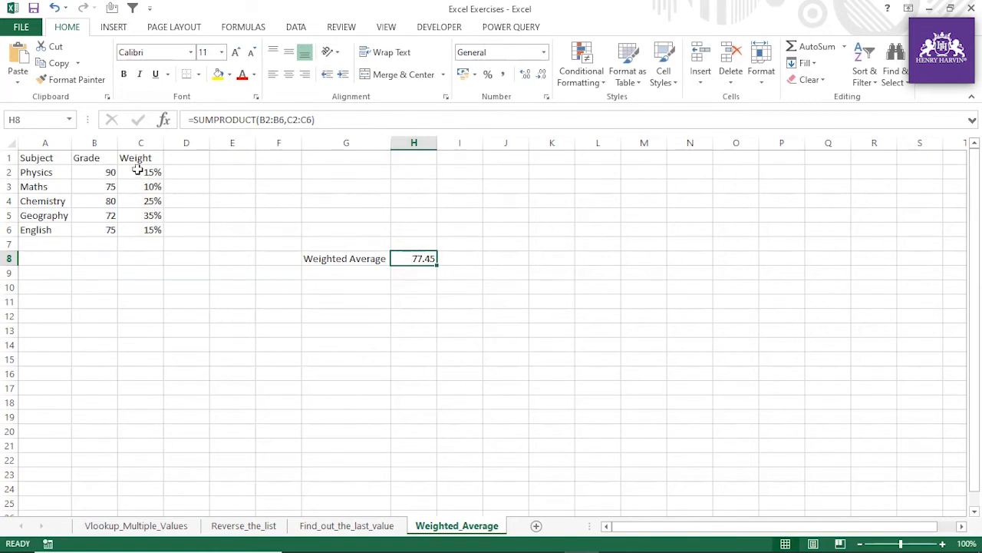
Multiply grade by weight in D2 with =B2*C2 and fill the formula through D6
{"action": "left_click", "coordinate": [178, 173]}
{"action": "type", "text": "="}
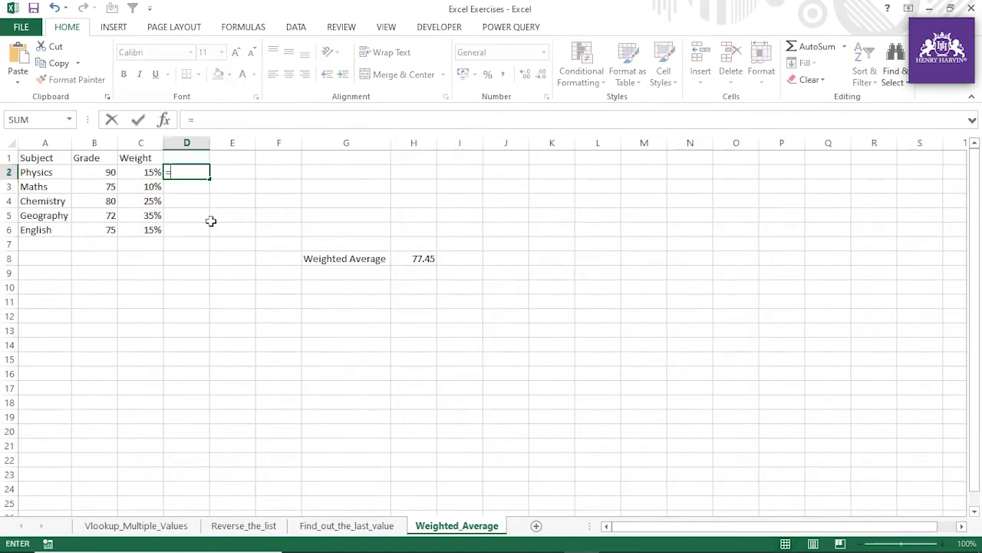
{"action": "left_click", "coordinate": [110, 170]}
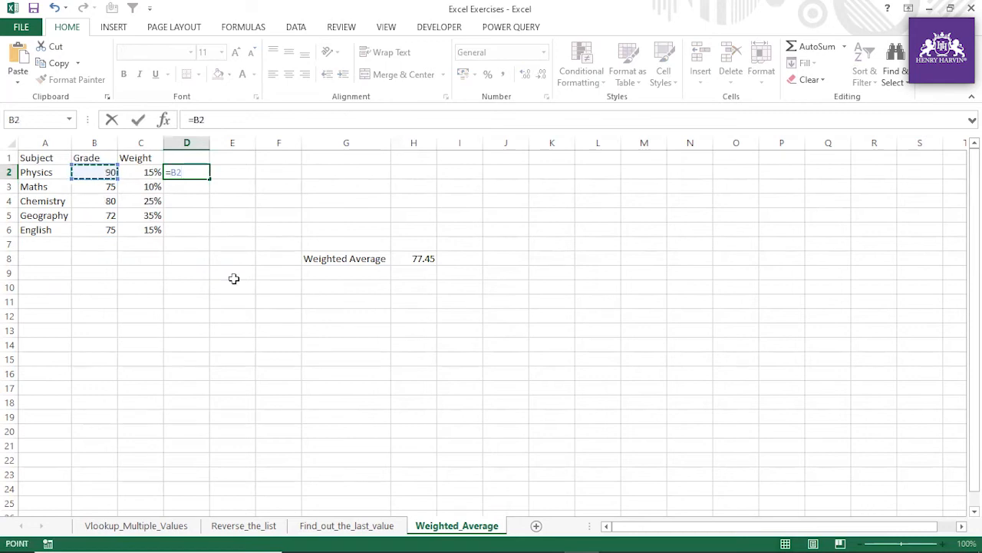
{"action": "type", "text": "*"}
{"action": "left_click", "coordinate": [146, 171]}
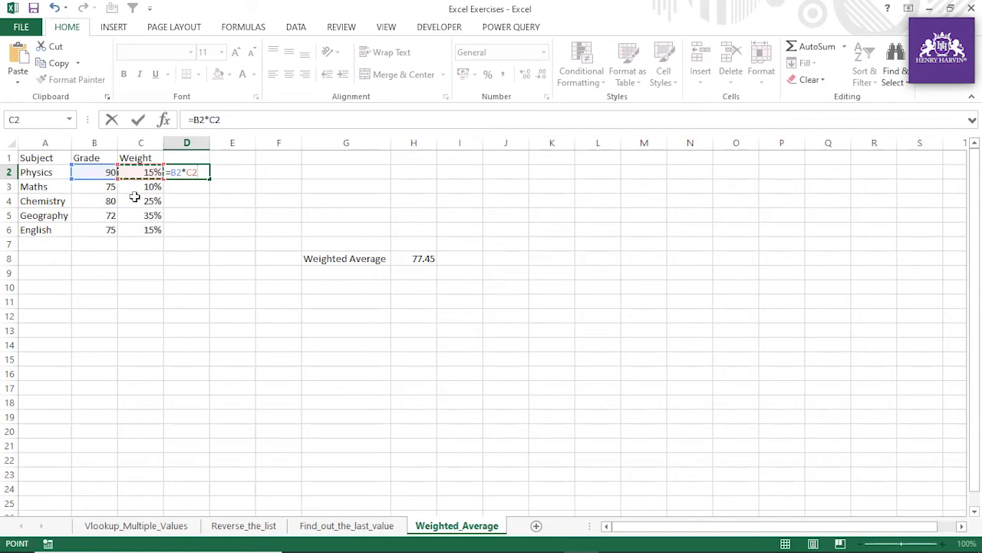
{"action": "key", "text": "Return"}
{"action": "left_click", "coordinate": [198, 172]}
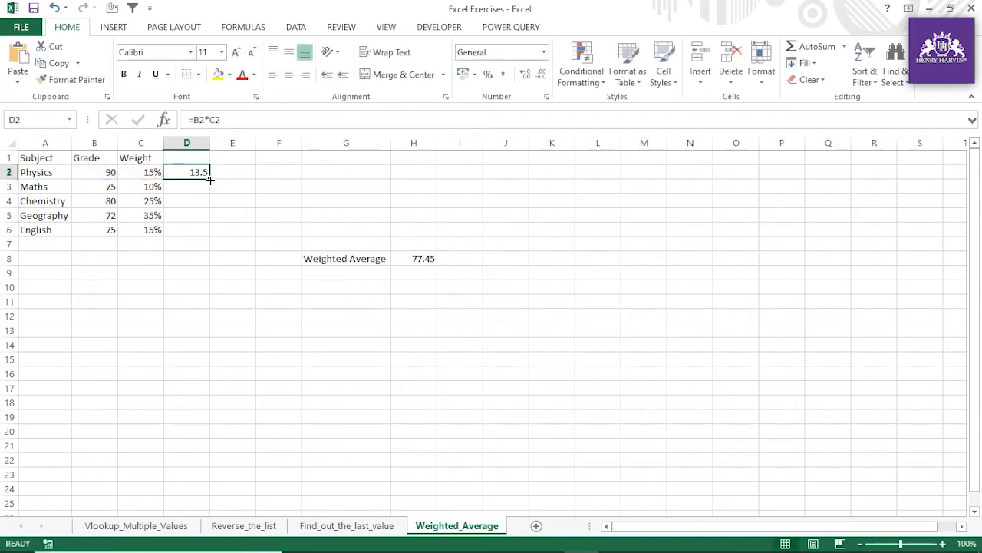
{"action": "double_click", "coordinate": [210, 179]}
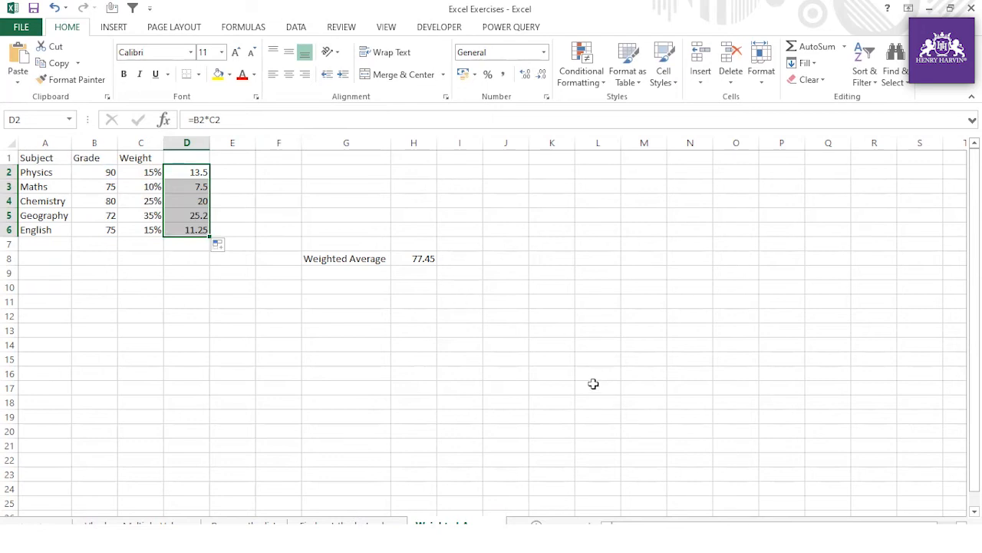
Extend the H8 formula to divide by the total weight: =SUMPRODUCT(B2:B6,C2:C6)/SUM(C2:C6)
{"action": "left_click", "coordinate": [421, 259]}
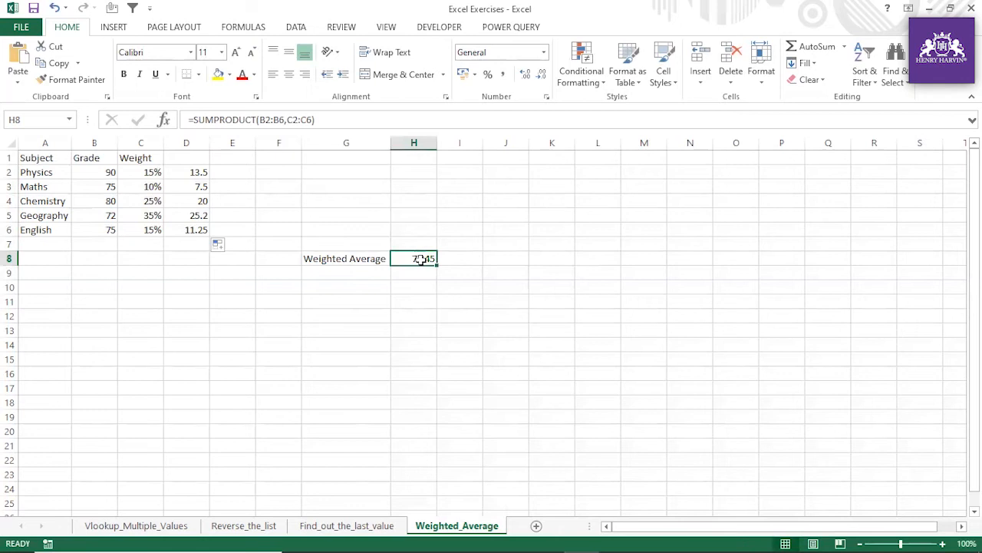
{"action": "left_click", "coordinate": [339, 121]}
{"action": "type", "text": "/sum("}
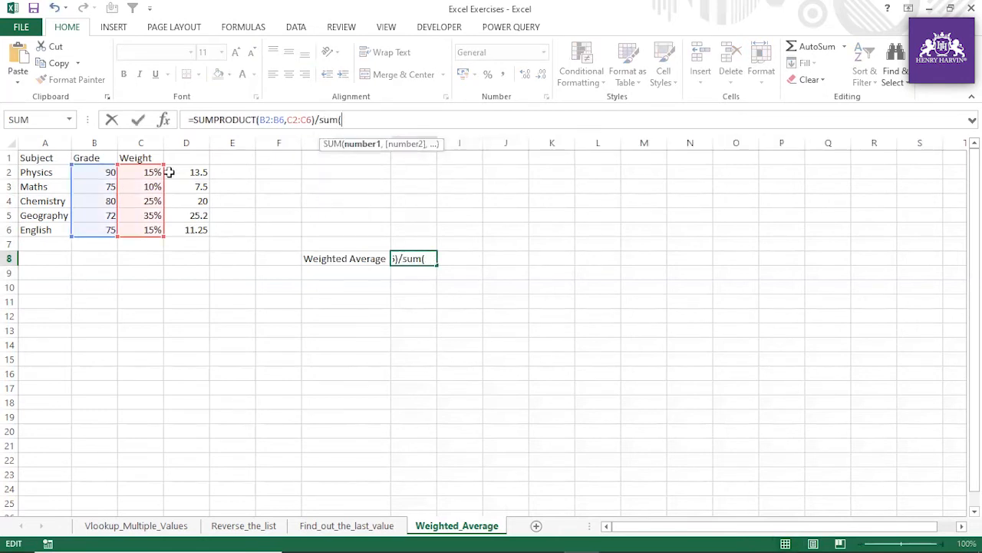
{"action": "left_click_drag", "start_coordinate": [154, 173], "coordinate": [140, 241]}
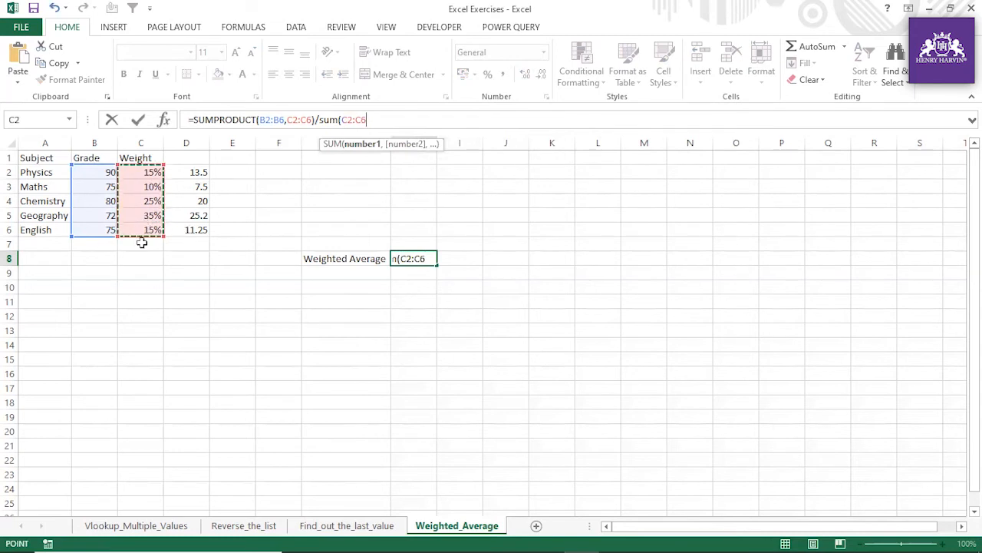
{"action": "key", "text": "Return"}
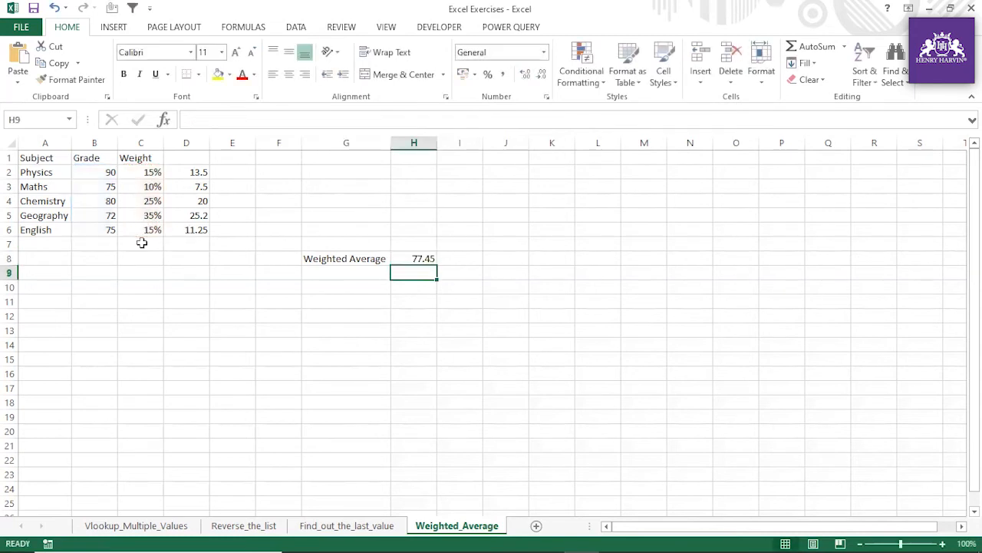
{"action": "left_click", "coordinate": [407, 259]}
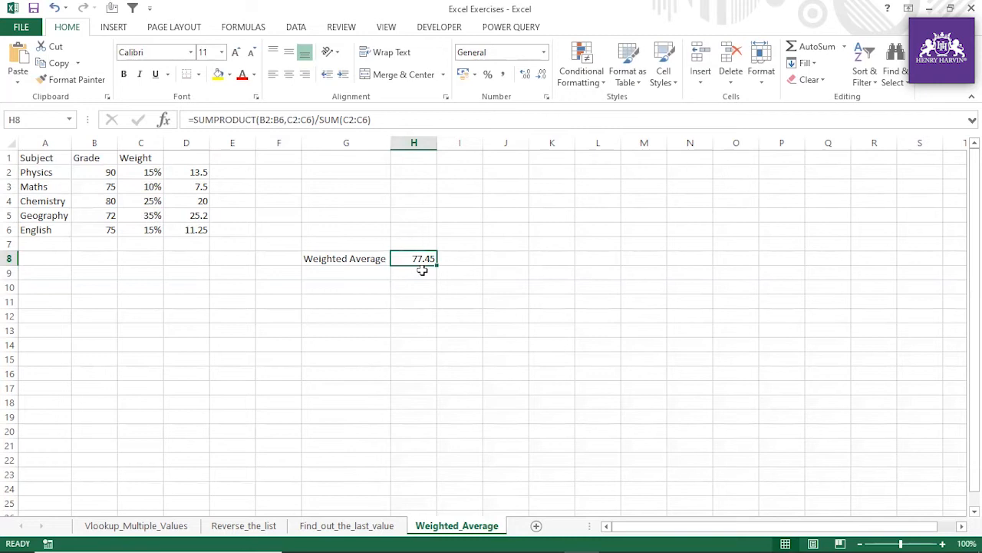
Compare the sum of the grade-by-weight products in D2:D6 with the weighted average in H8
{"action": "left_click_drag", "start_coordinate": [195, 172], "coordinate": [200, 229]}
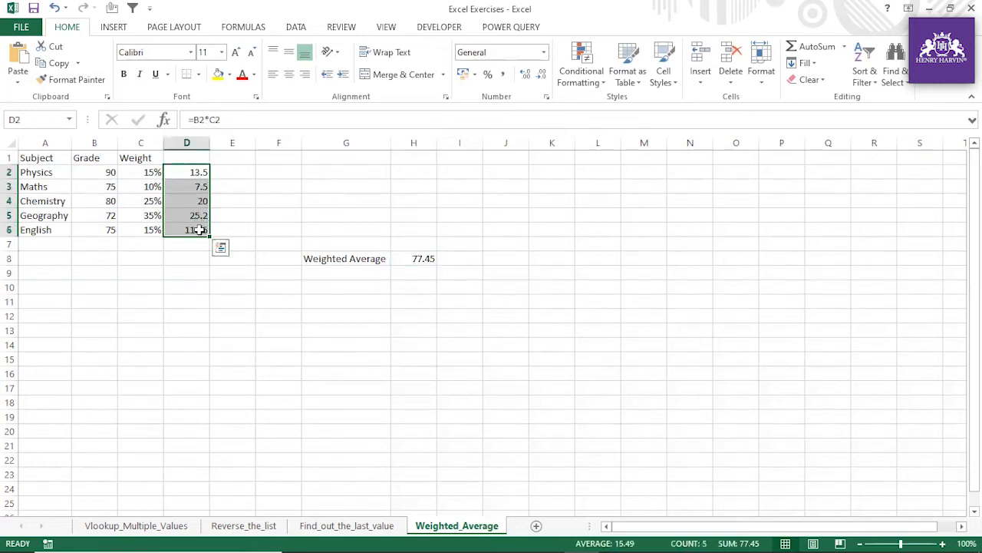
{"action": "left_click", "coordinate": [111, 170]}
{"action": "left_click", "coordinate": [142, 172]}
{"action": "left_click", "coordinate": [415, 258]}
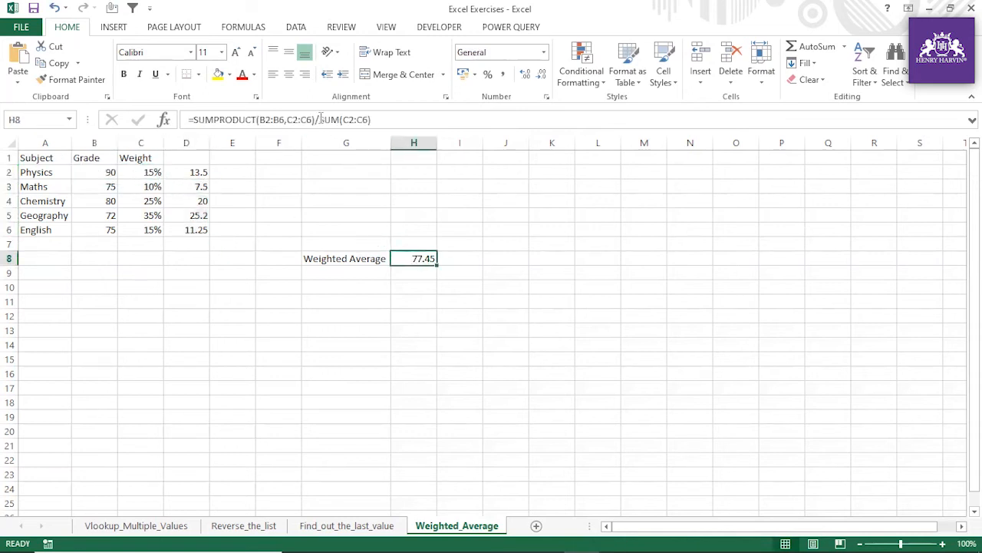
Try to replace the SUM(C2:C6) divisor in the H8 formula with 1
{"action": "left_click_drag", "start_coordinate": [319, 119], "coordinate": [402, 121]}
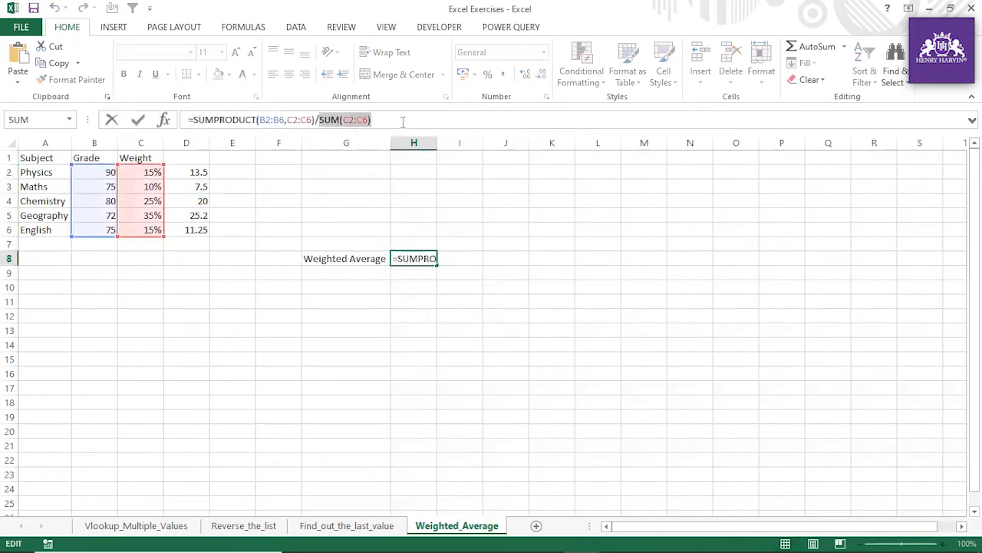
{"action": "type", "text": "1"}
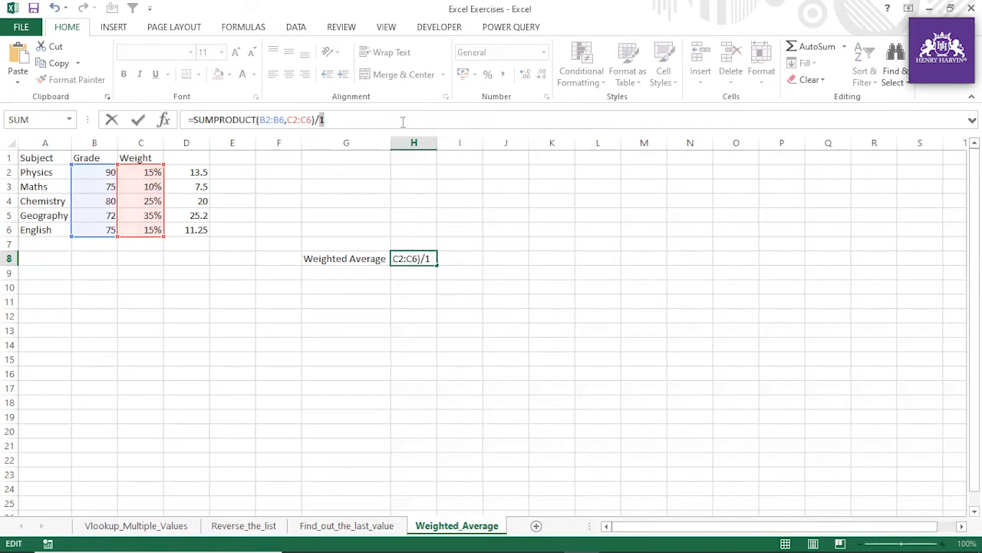
{"action": "key", "text": "Escape"}
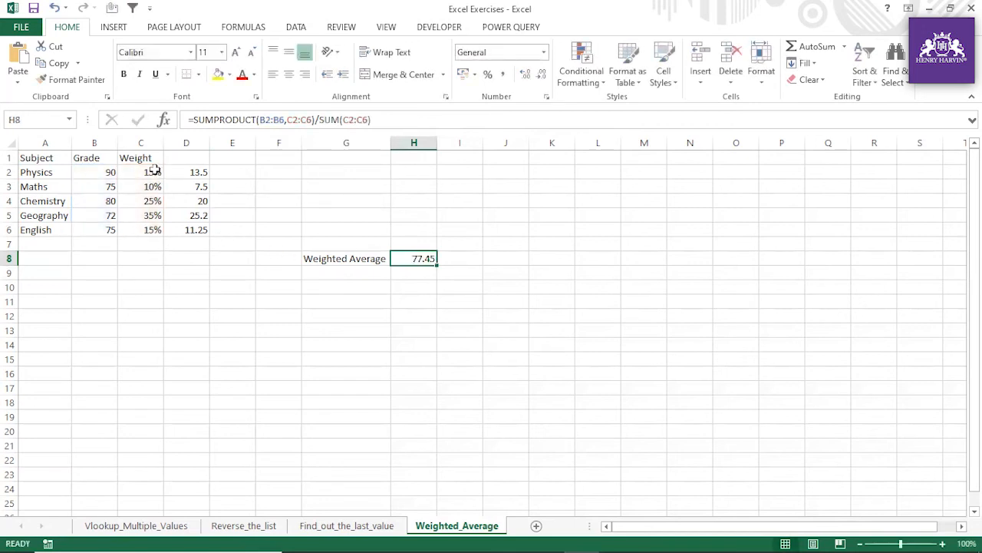
Examine the SUMPRODUCT and SUM parts of the H8 formula together with the total of the weights in C2:C6
{"action": "left_click_drag", "start_coordinate": [153, 170], "coordinate": [156, 224]}
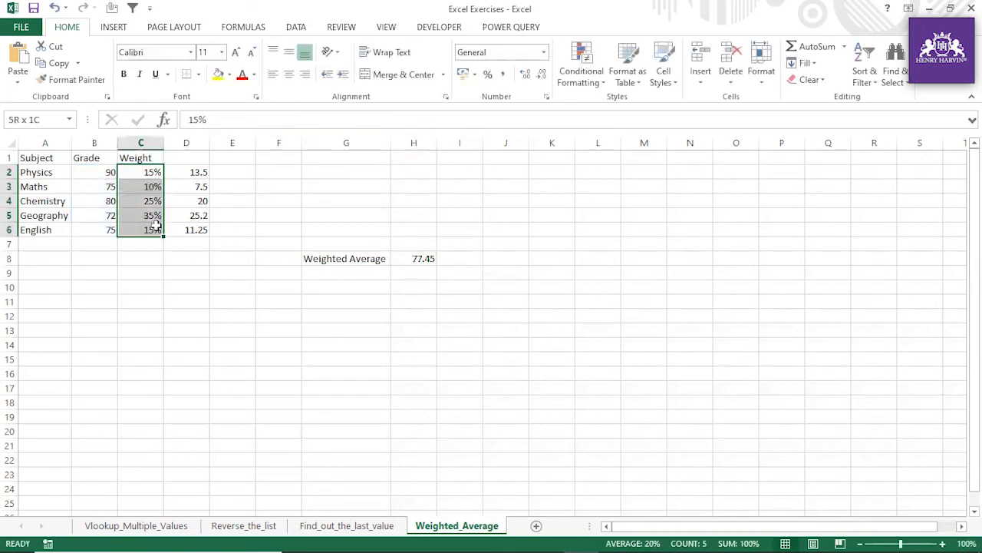
{"action": "left_click", "coordinate": [412, 258]}
{"action": "left_click_drag", "start_coordinate": [315, 121], "coordinate": [192, 120]}
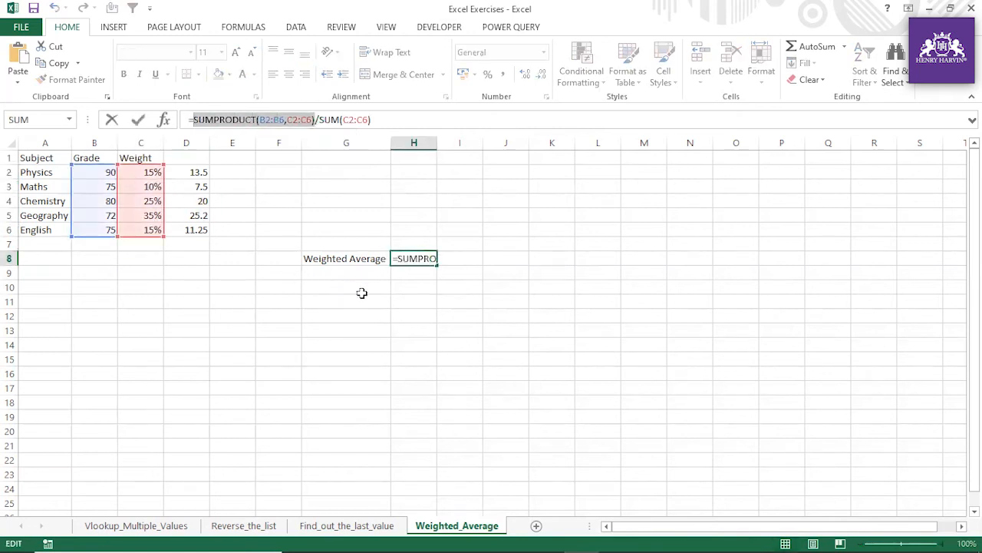
{"action": "key", "text": "Escape"}
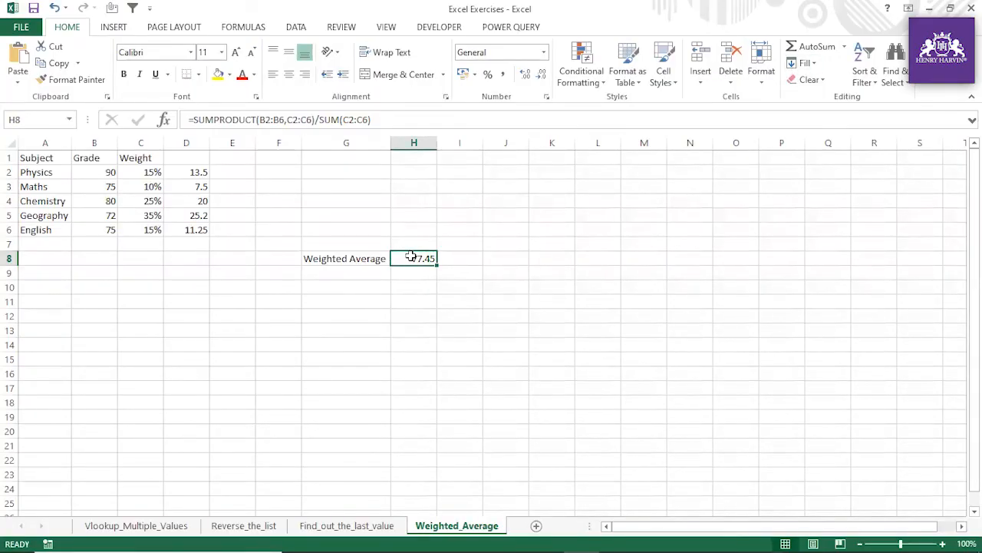
{"action": "left_click", "coordinate": [321, 119]}
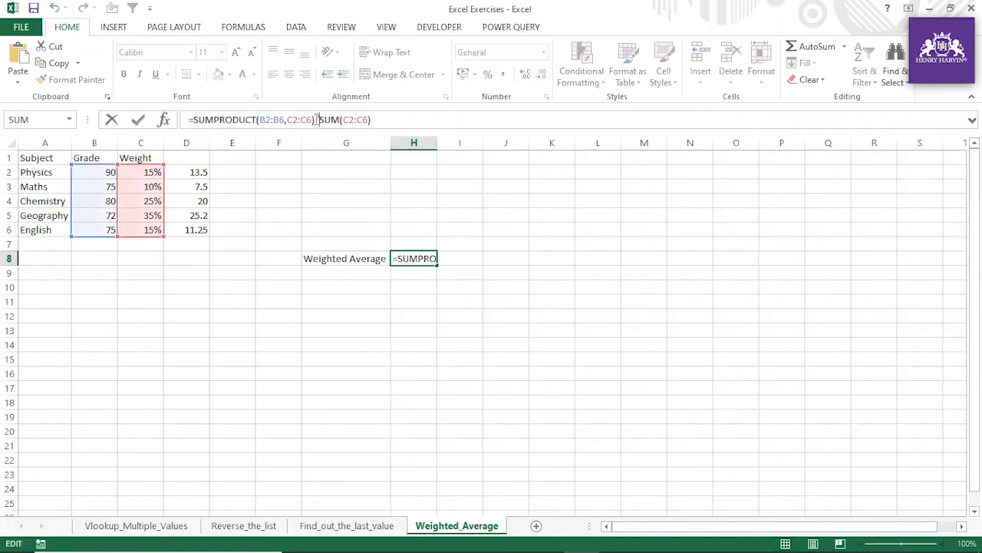
{"action": "left_click_drag", "start_coordinate": [314, 119], "coordinate": [192, 119]}
{"action": "left_click_drag", "start_coordinate": [319, 120], "coordinate": [382, 119]}
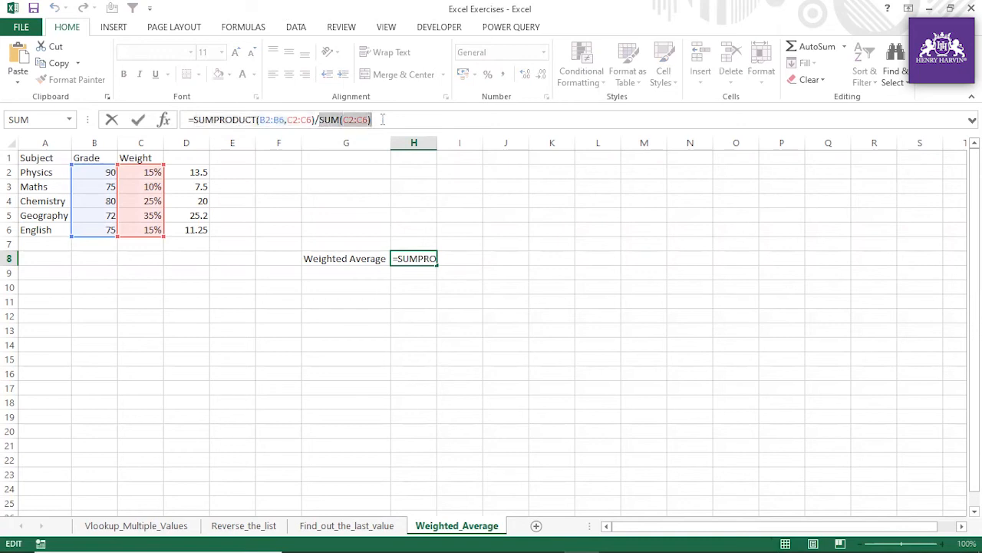
{"action": "key", "text": "Return"}
{"action": "left_click", "coordinate": [141, 342]}
{"action": "left_click_drag", "start_coordinate": [151, 171], "coordinate": [152, 224]}
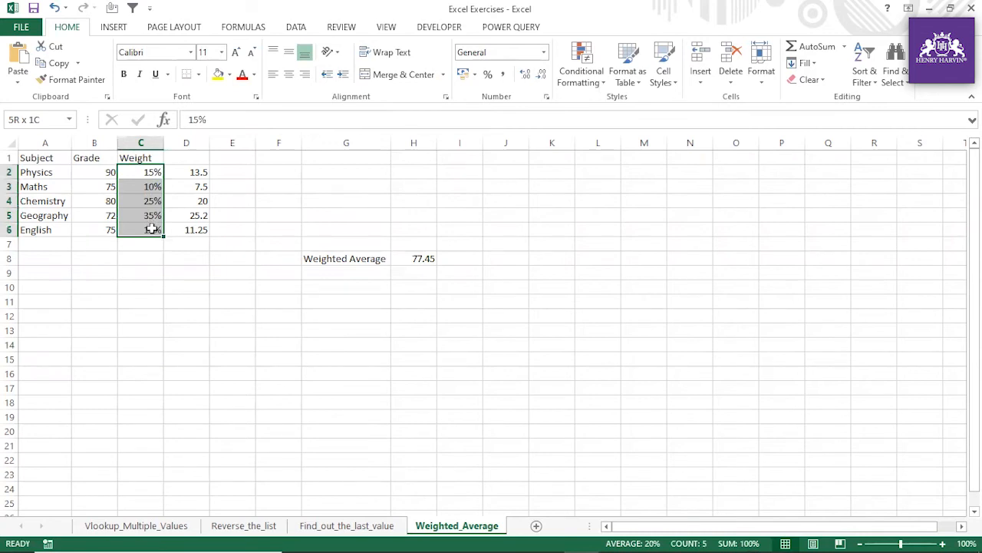
{"action": "left_click_drag", "start_coordinate": [152, 228], "coordinate": [150, 227]}
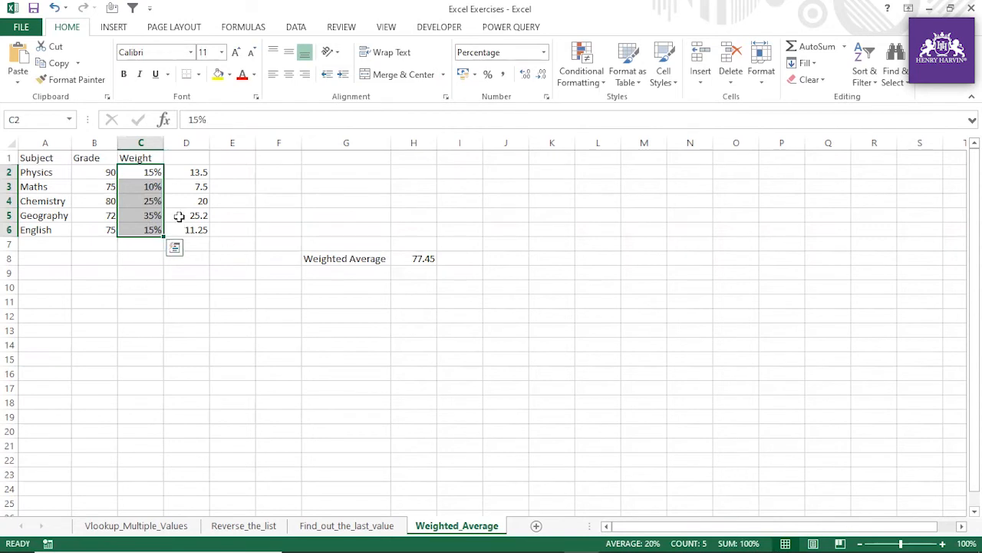
{"action": "left_click_drag", "start_coordinate": [150, 171], "coordinate": [151, 234]}
{"action": "left_click", "coordinate": [154, 267]}
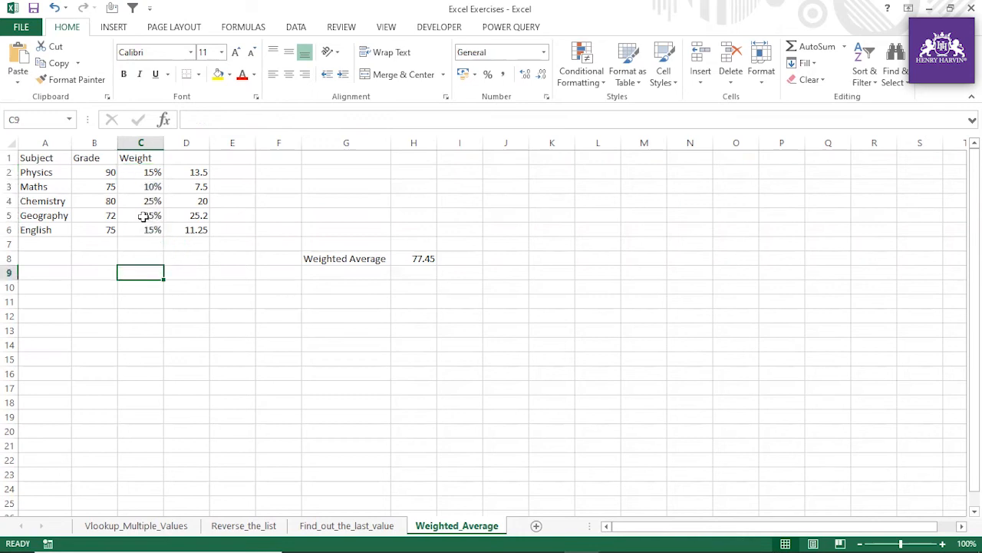
Change the Geography weight in C5 to 45%
{"action": "left_click", "coordinate": [150, 215]}
{"action": "double_click", "coordinate": [150, 215]}
{"action": "key", "text": "BackSpace"}
{"action": "type", "text": "4"}
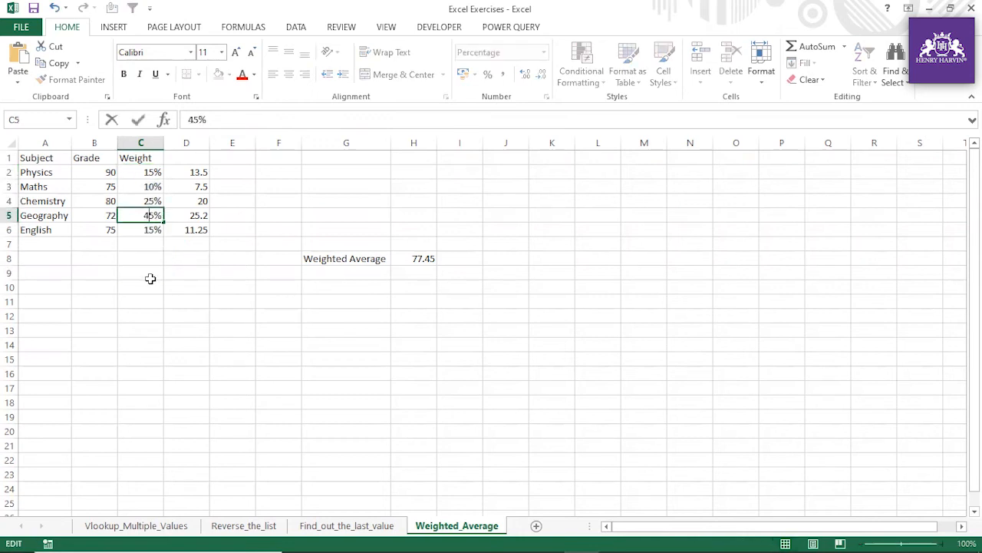
{"action": "key", "text": "Return"}
{"action": "left_click", "coordinate": [213, 301]}
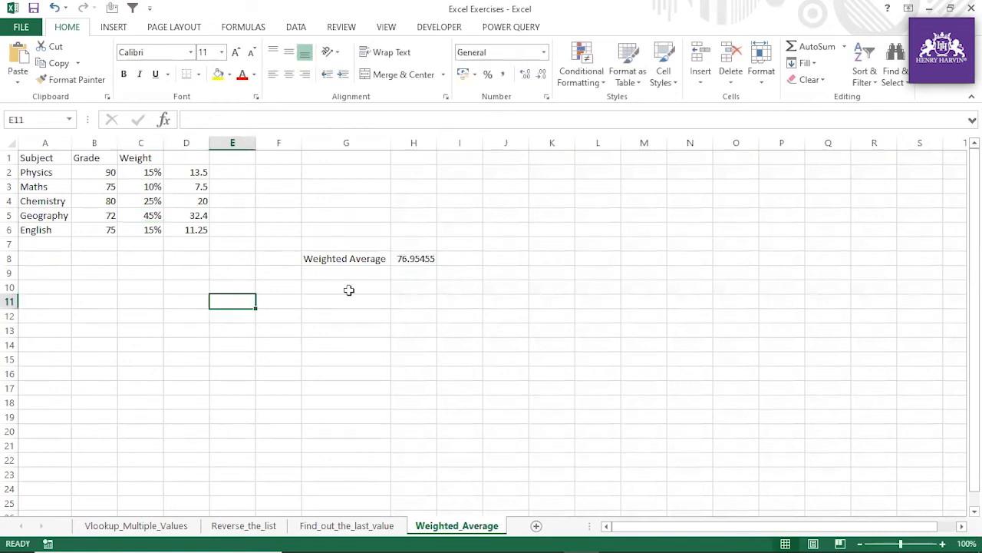
Evaluate the SUM(C2:C6) divisor inside the H8 formula, leaving the original formula in place
{"action": "left_click", "coordinate": [413, 259]}
{"action": "left_click_drag", "start_coordinate": [321, 121], "coordinate": [388, 120]}
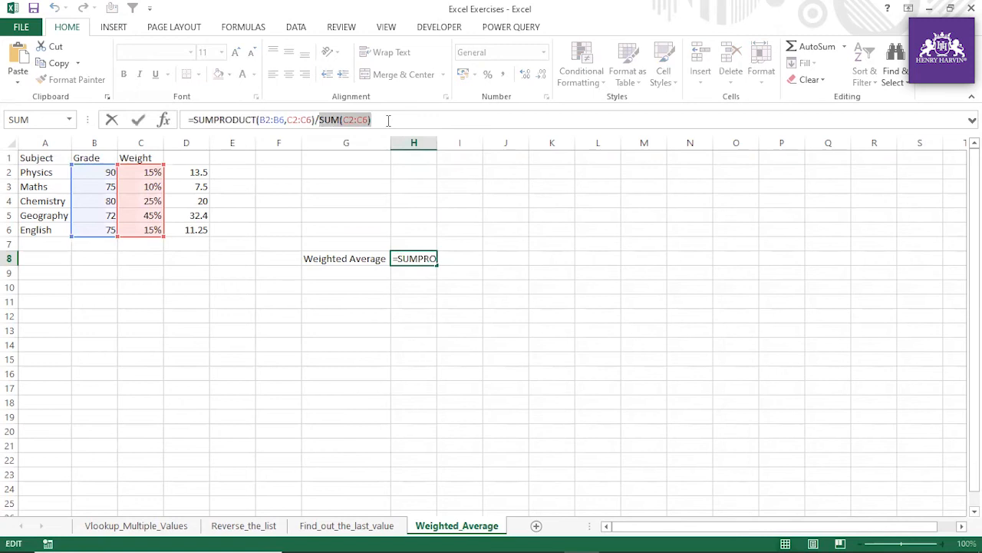
{"action": "key", "text": "F9"}
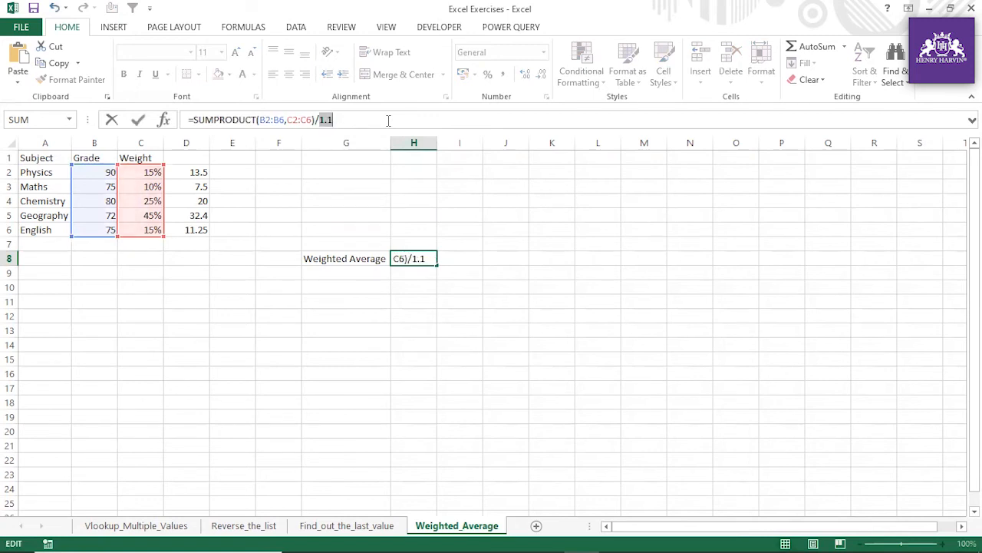
{"action": "key", "text": "Return"}
{"action": "left_click", "coordinate": [413, 300]}
{"action": "left_click", "coordinate": [415, 259]}
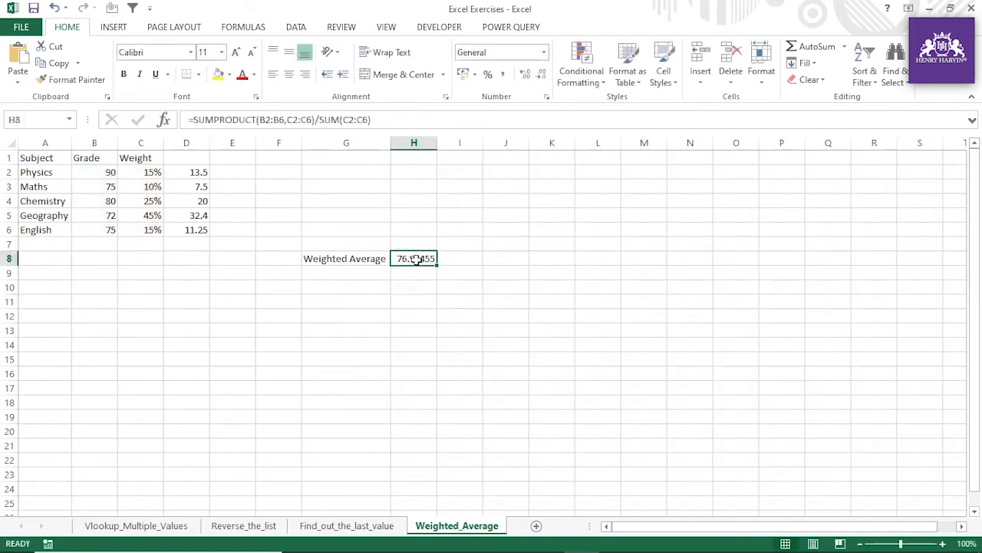
Compare the sum of the products in D2:D6 with the evaluated SUMPRODUCT part of the H8 formula, without keeping the evaluation
{"action": "left_click_drag", "start_coordinate": [197, 171], "coordinate": [201, 232]}
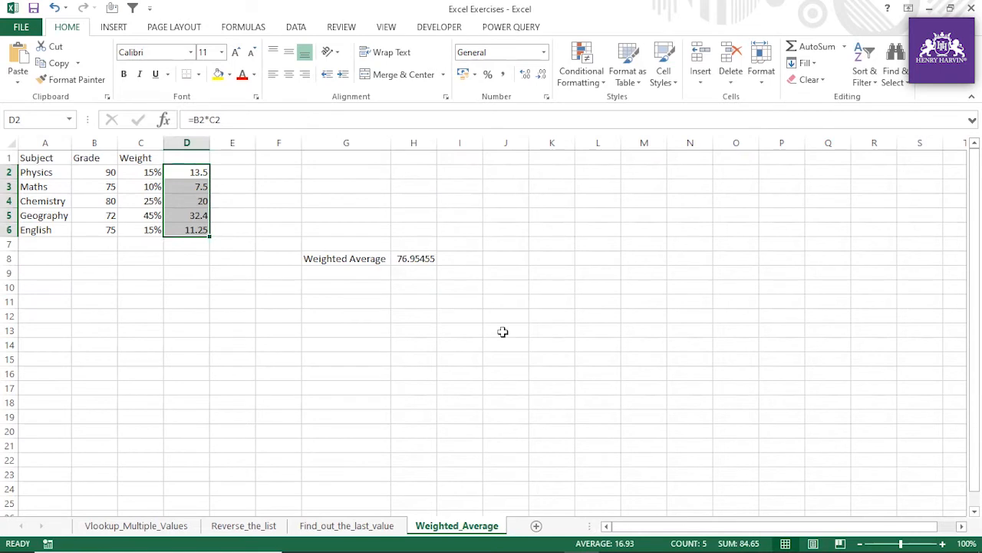
{"action": "left_click", "coordinate": [417, 259]}
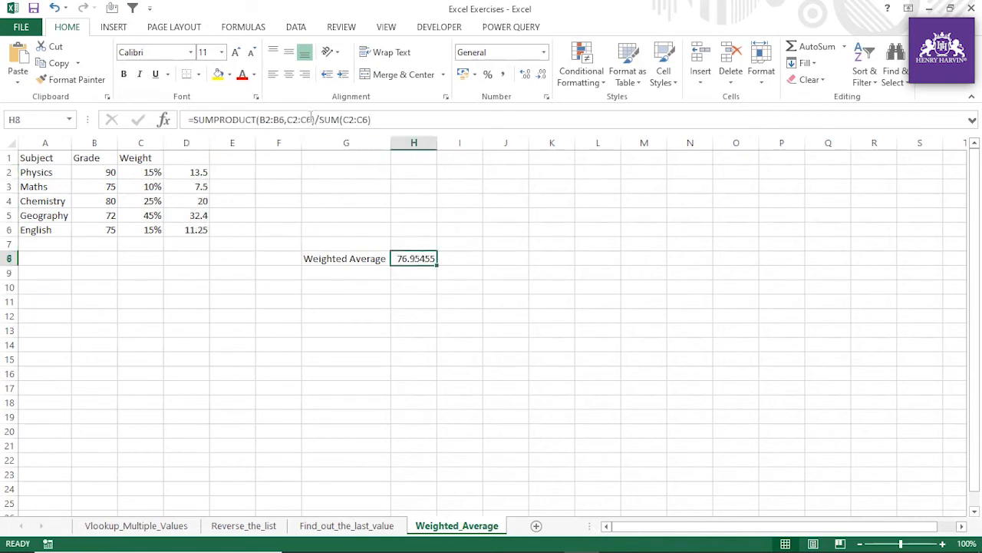
{"action": "left_click_drag", "start_coordinate": [314, 119], "coordinate": [191, 120]}
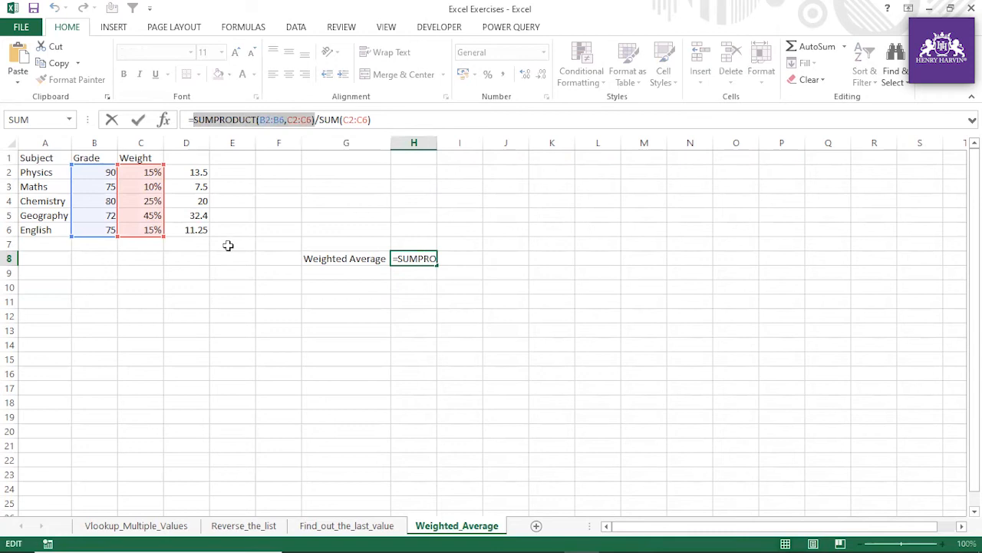
{"action": "key", "text": "F9"}
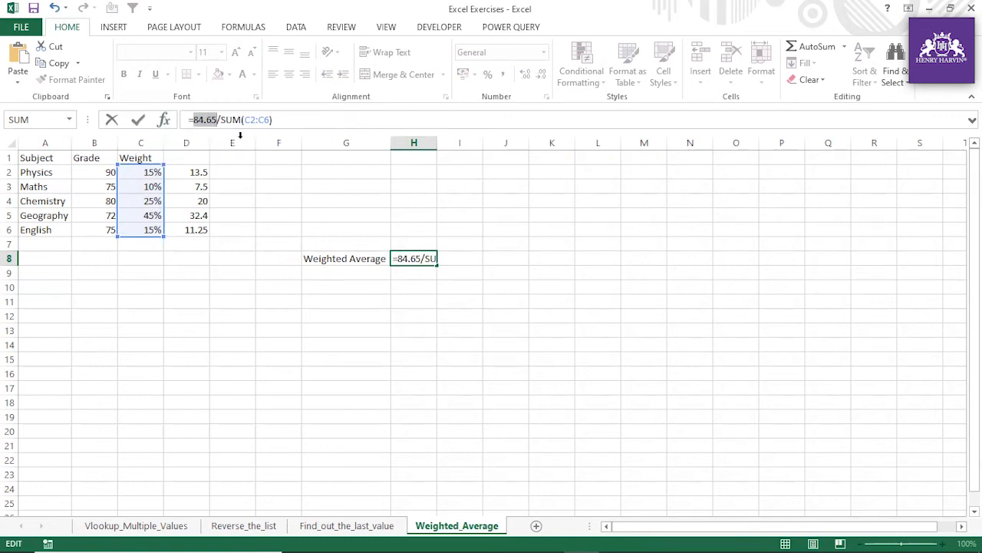
{"action": "left_click_drag", "start_coordinate": [221, 119], "coordinate": [316, 120]}
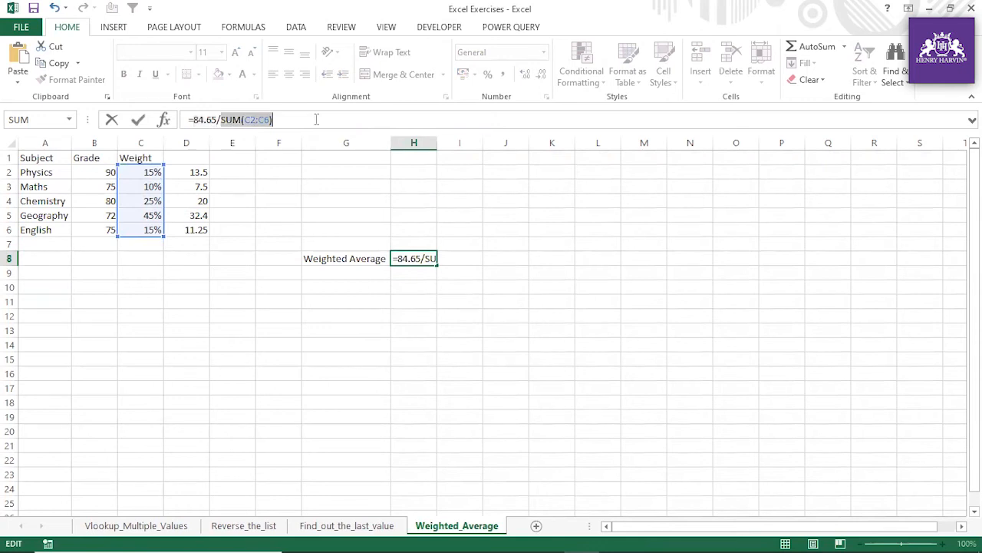
{"action": "key", "text": "Escape"}
{"action": "left_click", "coordinate": [349, 316]}
{"action": "left_click", "coordinate": [405, 256]}
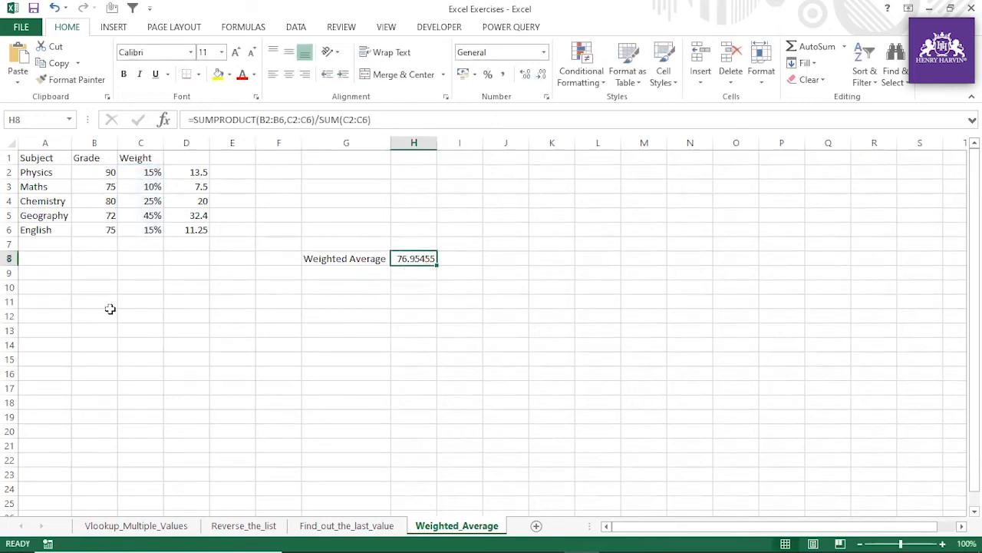
Start a second example table with the headers Score in C13 and Weight in D13
{"action": "left_click", "coordinate": [136, 331]}
{"action": "type", "text": "Sc"}
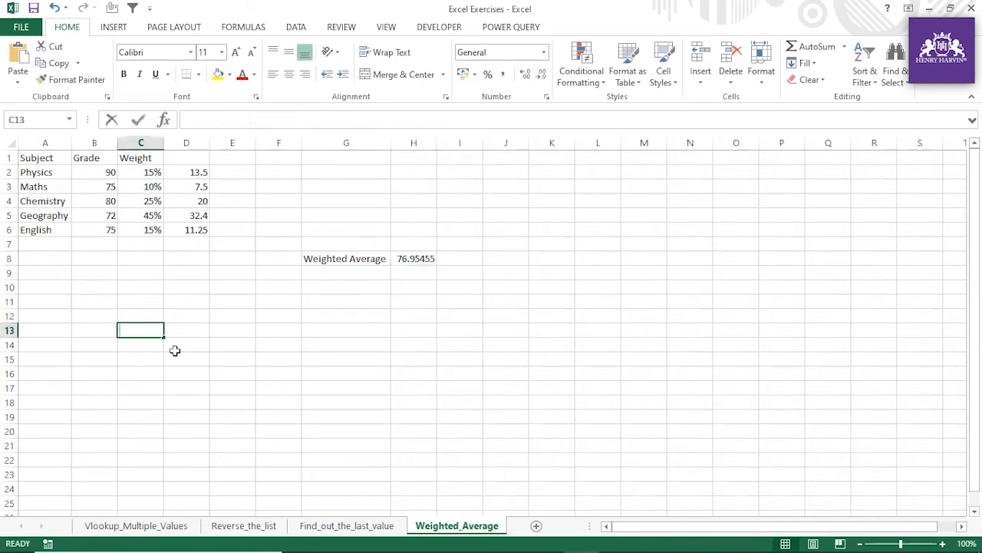
{"action": "type", "text": "ore"}
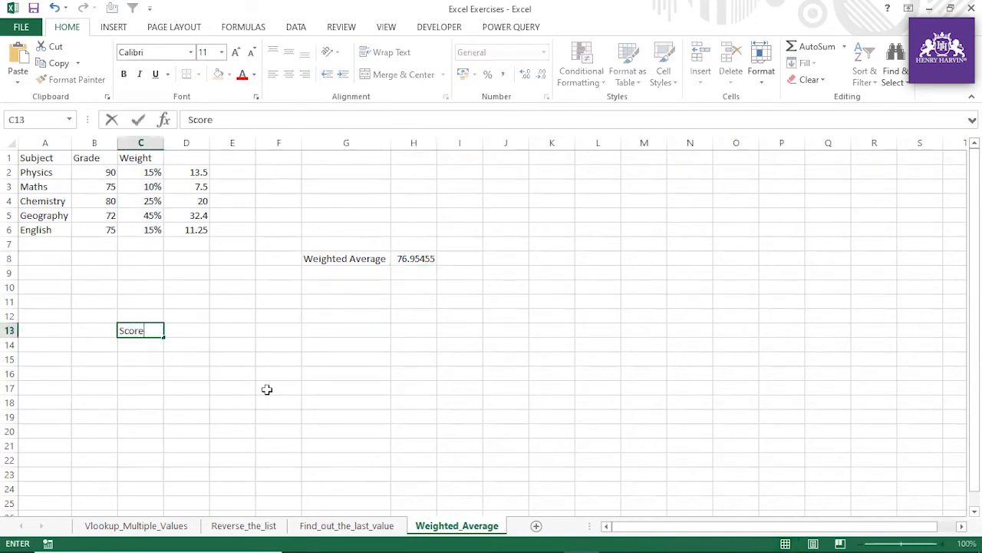
{"action": "left_click", "coordinate": [167, 327]}
{"action": "type", "text": "Weight"}
Enter the scores 45, 78 and 85 in C14:C16 under the Score header
{"action": "left_click", "coordinate": [147, 345]}
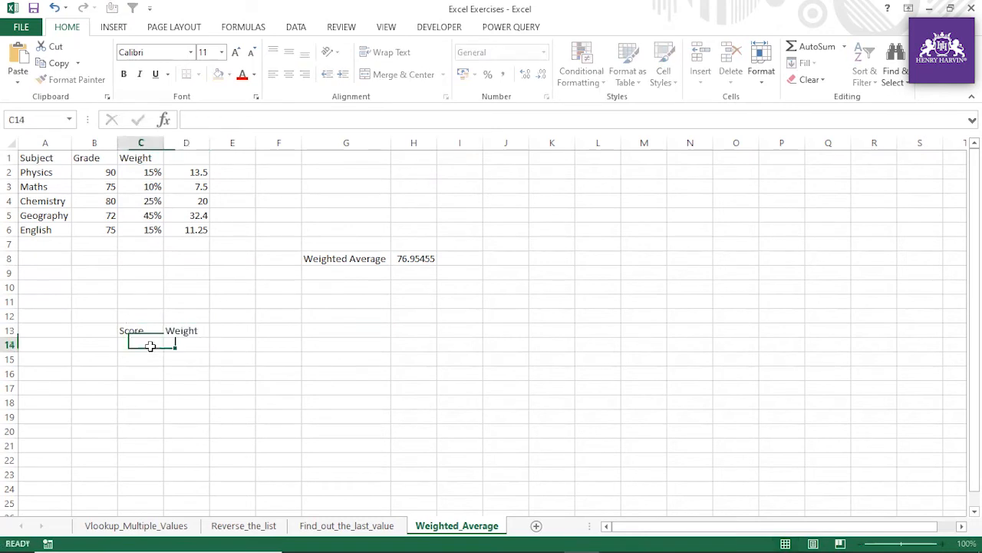
{"action": "type", "text": "45"}
{"action": "left_click", "coordinate": [149, 358]}
{"action": "type", "text": "78"}
{"action": "left_click", "coordinate": [143, 371]}
{"action": "type", "text": "9"}
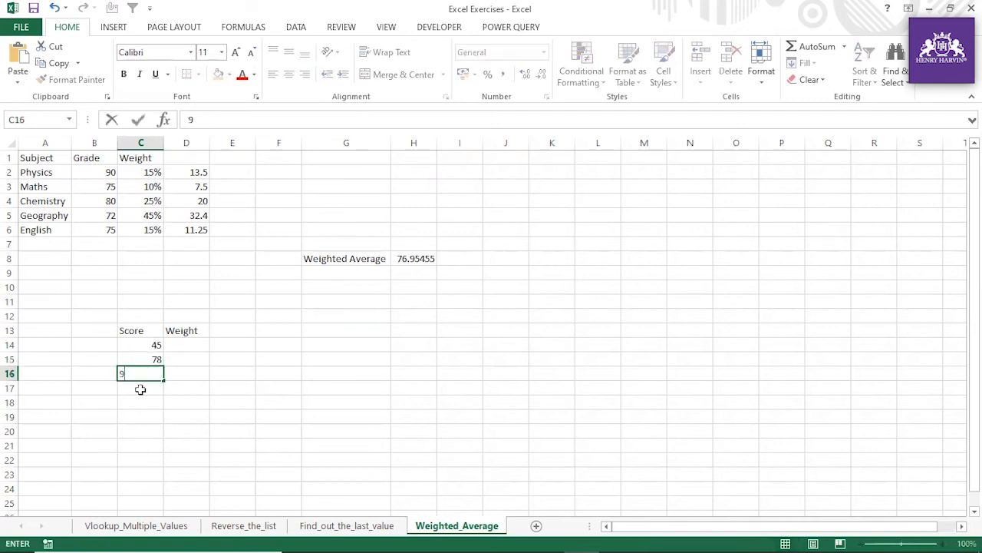
{"action": "type", "text": "5"}
{"action": "left_click", "coordinate": [140, 392]}
{"action": "left_click", "coordinate": [221, 427]}
Enter the weights 2, 4 and 3 in D14:D16 under the Weight header
{"action": "left_click", "coordinate": [190, 346]}
{"action": "type", "text": "2"}
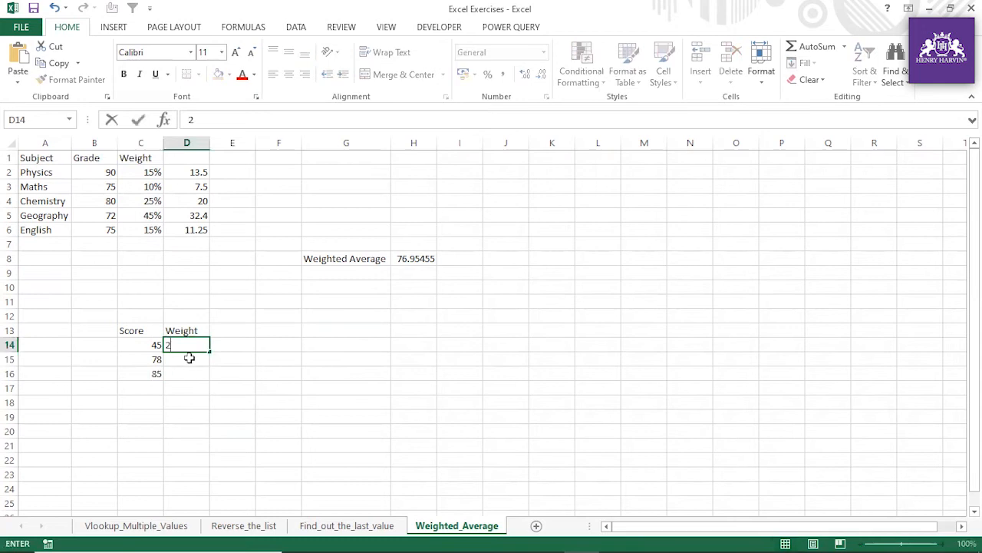
{"action": "left_click", "coordinate": [189, 358]}
{"action": "type", "text": "4"}
{"action": "left_click", "coordinate": [190, 375]}
{"action": "type", "text": "3"}
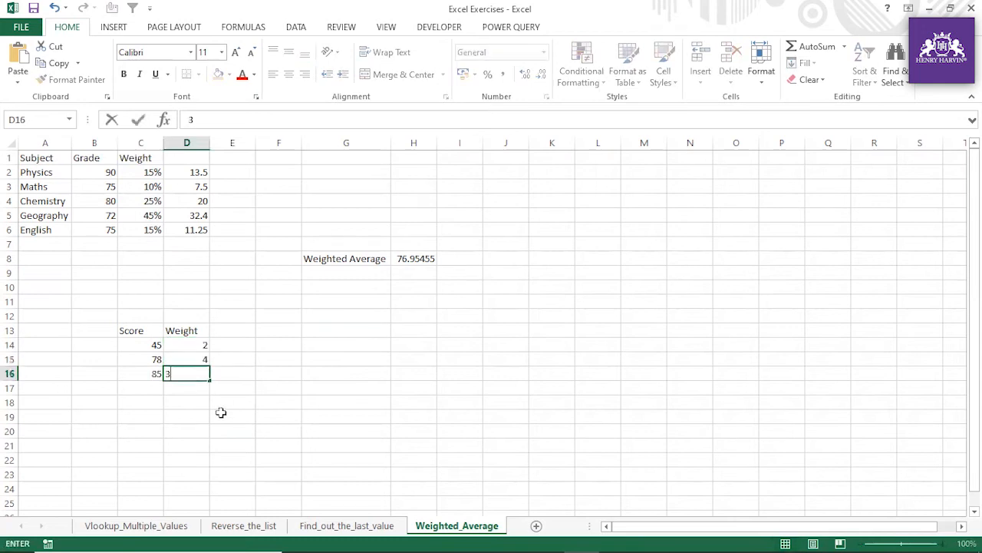
{"action": "left_click", "coordinate": [223, 415]}
Calculate the weighted average of the scores in F15 with =SUMPRODUCT(C14:C16,D14:D16)/SUM(D14:D16)
{"action": "left_click_drag", "start_coordinate": [153, 332], "coordinate": [189, 371]}
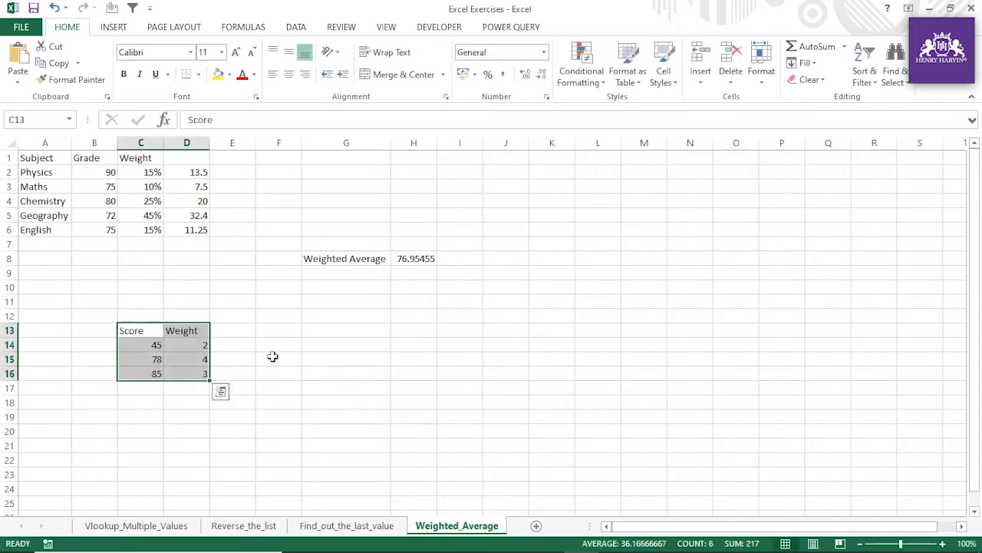
{"action": "left_click", "coordinate": [275, 358]}
{"action": "type", "text": "=sum"}
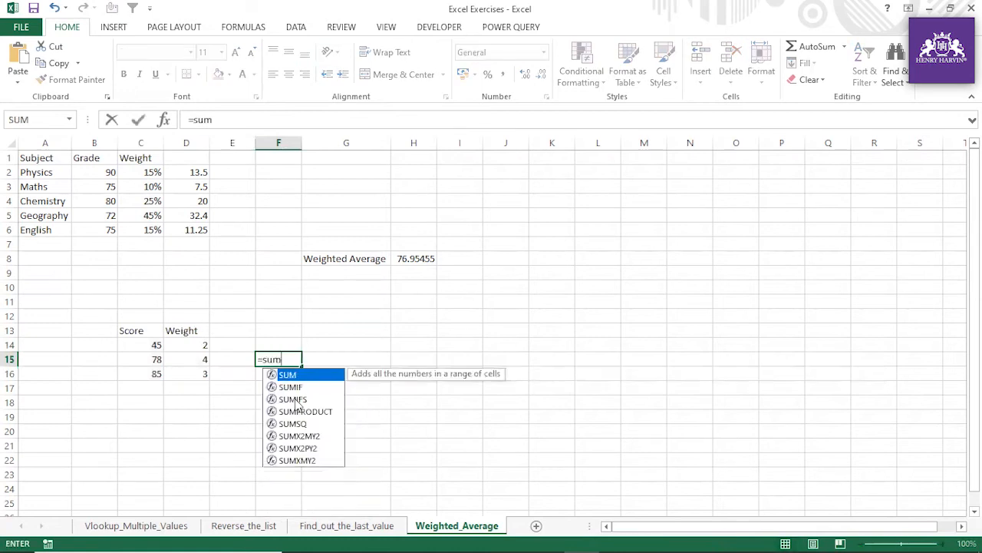
{"action": "double_click", "coordinate": [315, 412]}
{"action": "left_click_drag", "start_coordinate": [149, 345], "coordinate": [147, 376]}
{"action": "type", "text": ","}
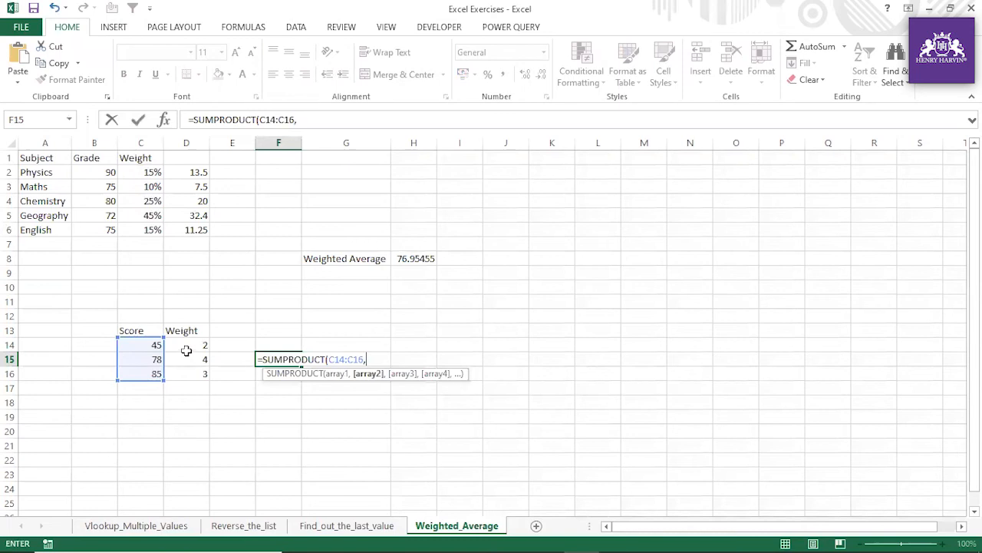
{"action": "left_click_drag", "start_coordinate": [189, 347], "coordinate": [188, 381]}
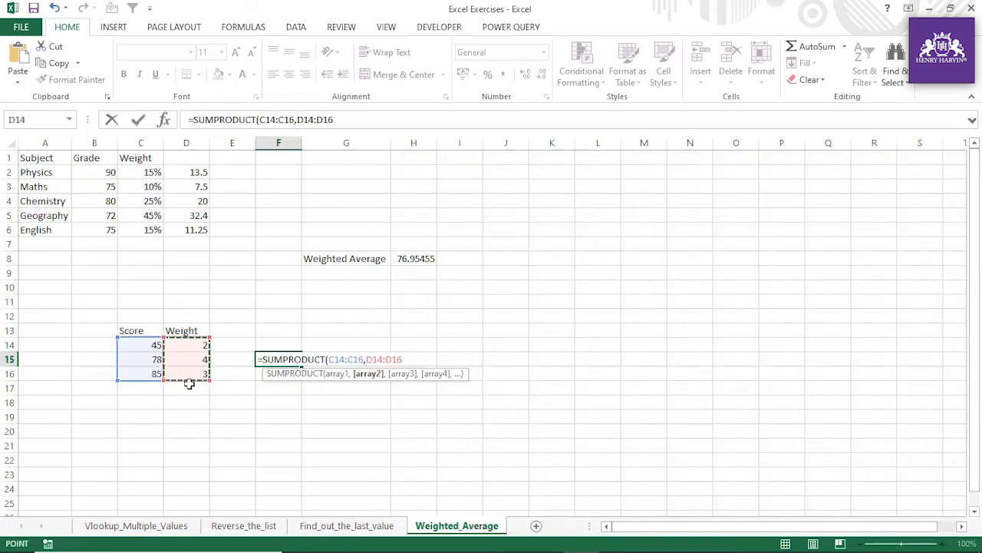
{"action": "type", "text": ")/sum("}
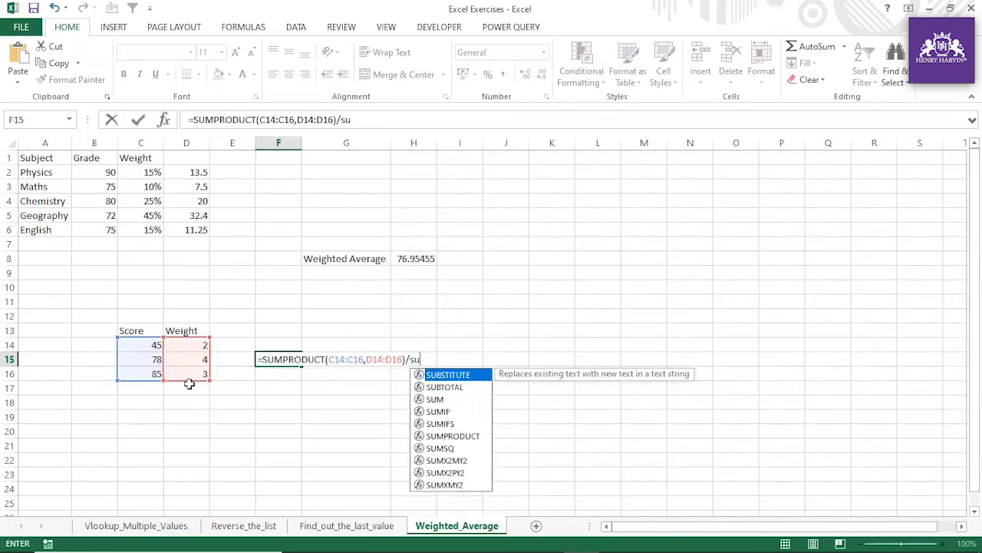
{"action": "left_click_drag", "start_coordinate": [193, 346], "coordinate": [195, 373]}
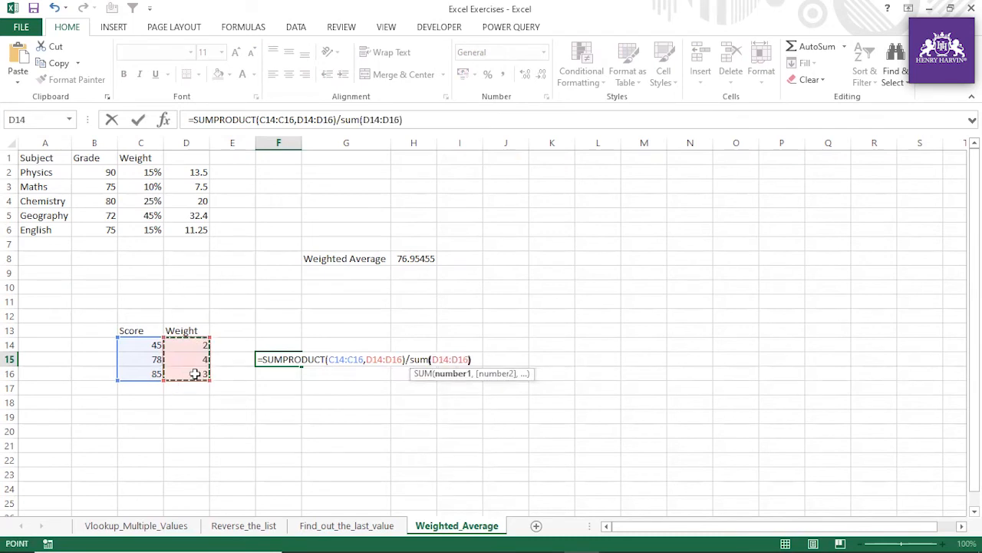
{"action": "key", "text": "Return"}
{"action": "left_click", "coordinate": [290, 356]}
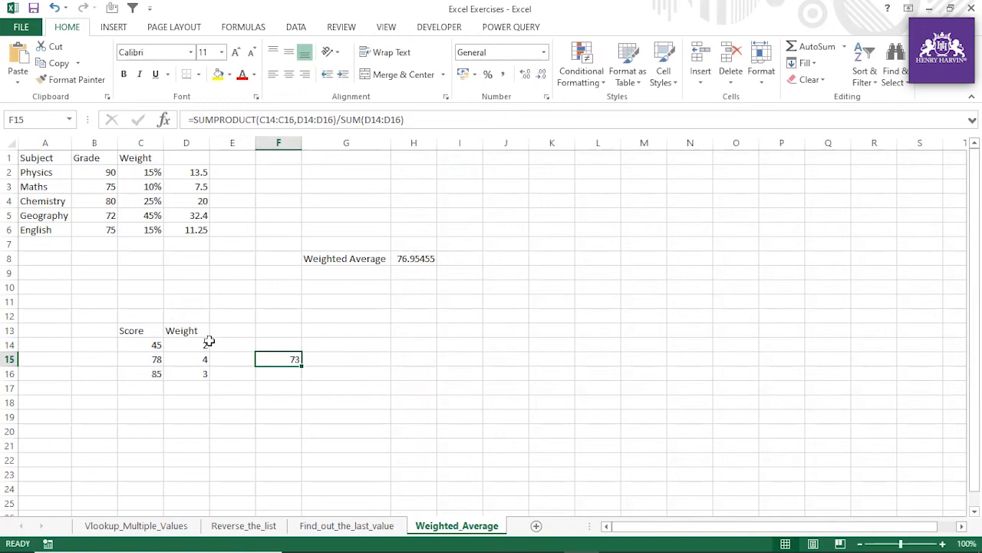
Enter the comparison formula =AVERAGE(C14:C16)/SUM(D14:D16) in D18, below the score table
{"action": "left_click_drag", "start_coordinate": [155, 329], "coordinate": [186, 374]}
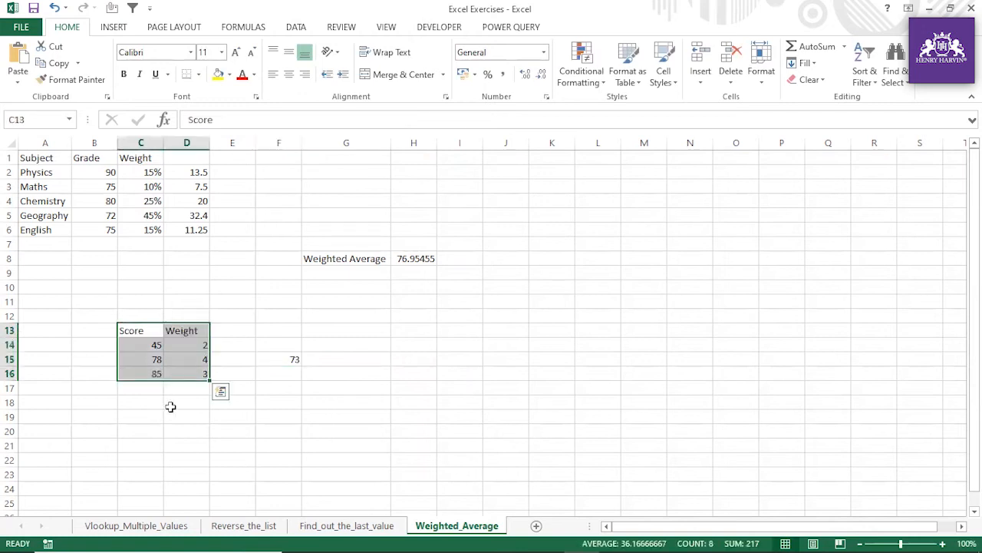
{"action": "left_click", "coordinate": [182, 403]}
{"action": "type", "text": "="}
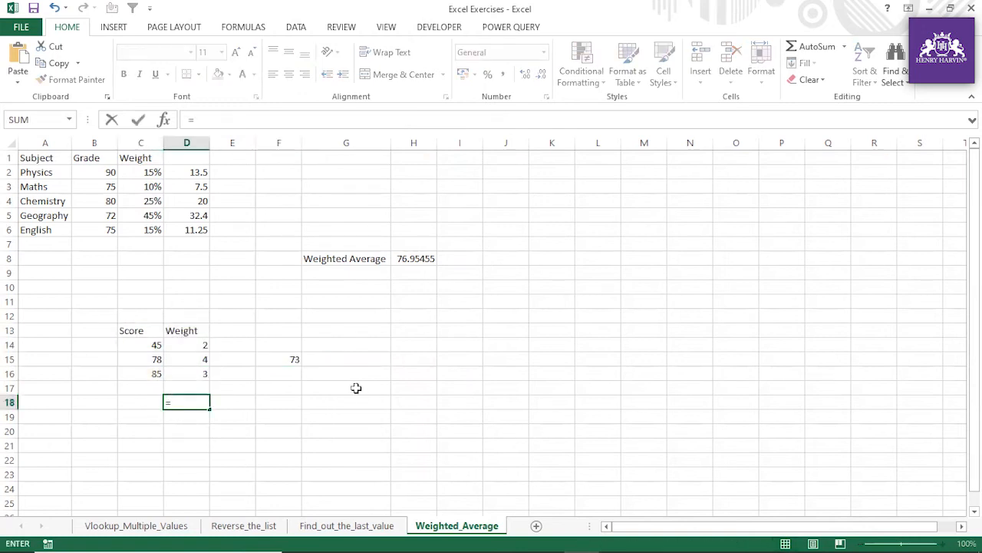
{"action": "type", "text": "aver"}
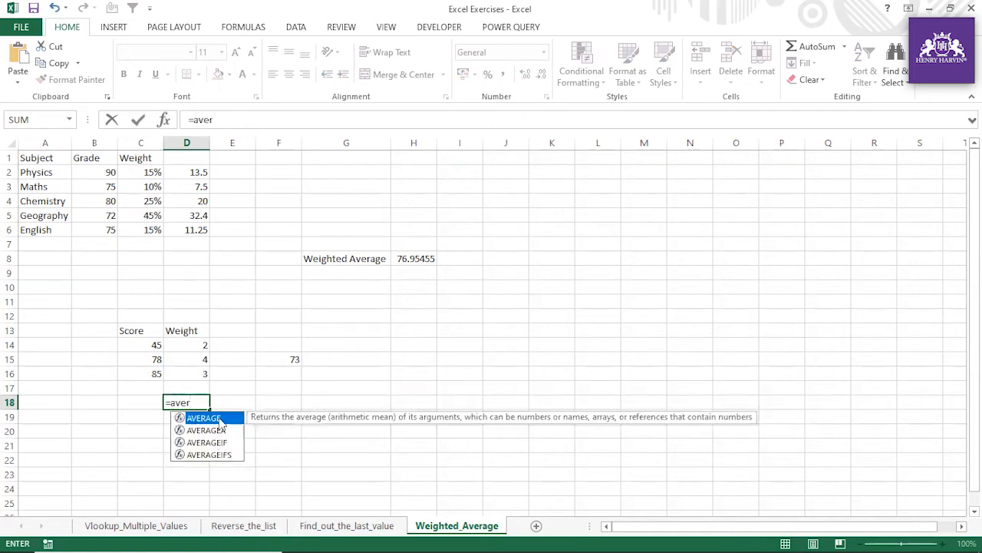
{"action": "double_click", "coordinate": [219, 419]}
{"action": "left_click_drag", "start_coordinate": [151, 346], "coordinate": [147, 376]}
{"action": "type", "text": "/"}
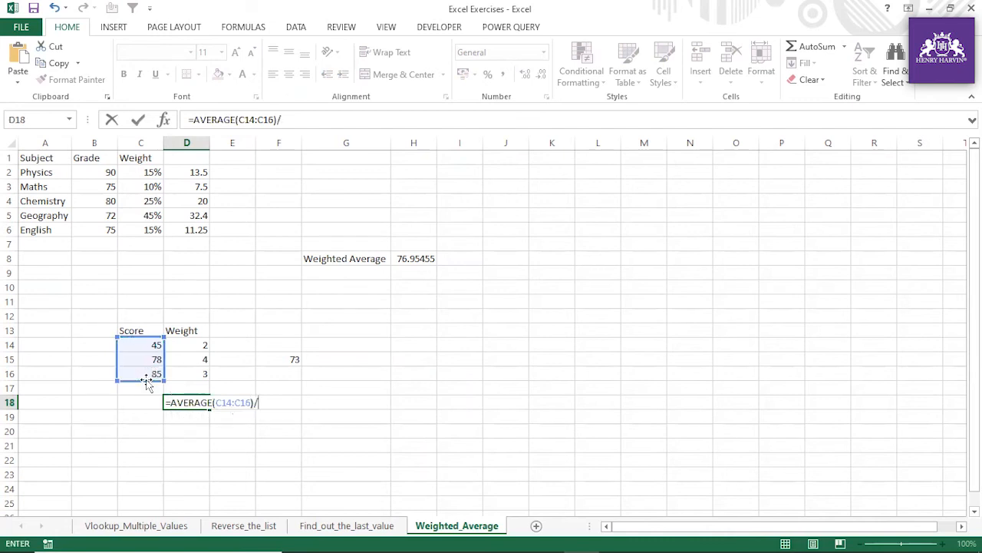
{"action": "type", "text": "sum("}
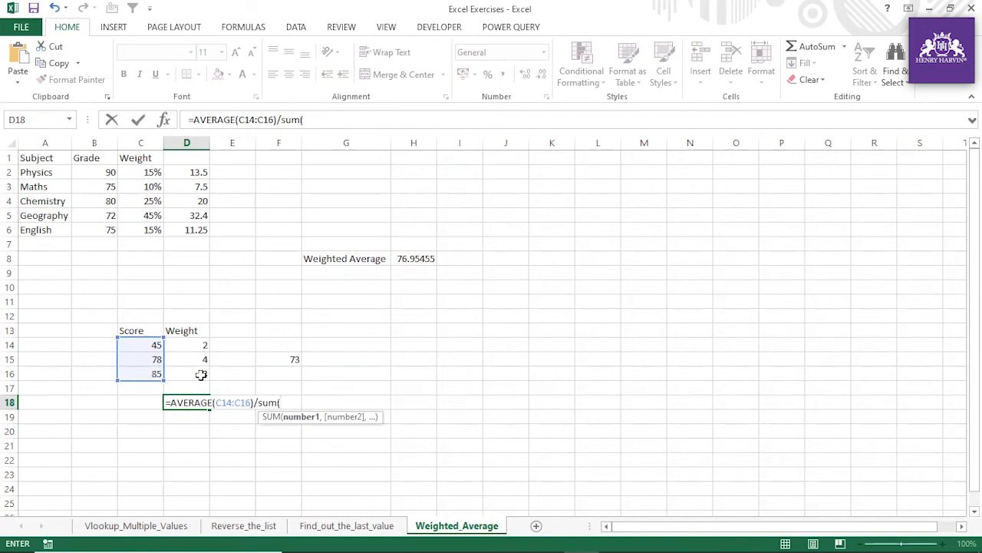
{"action": "left_click_drag", "start_coordinate": [192, 347], "coordinate": [197, 370]}
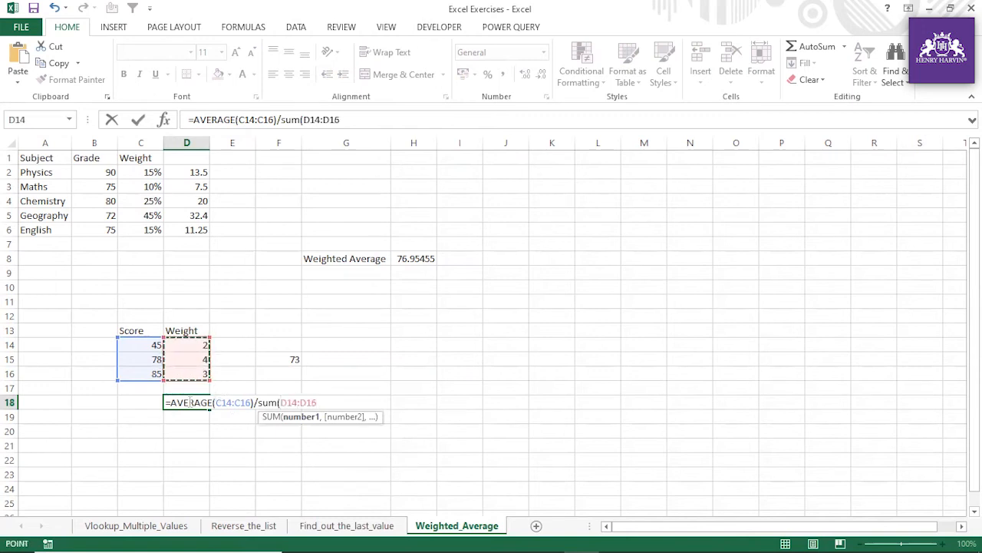
{"action": "key", "text": "Return"}
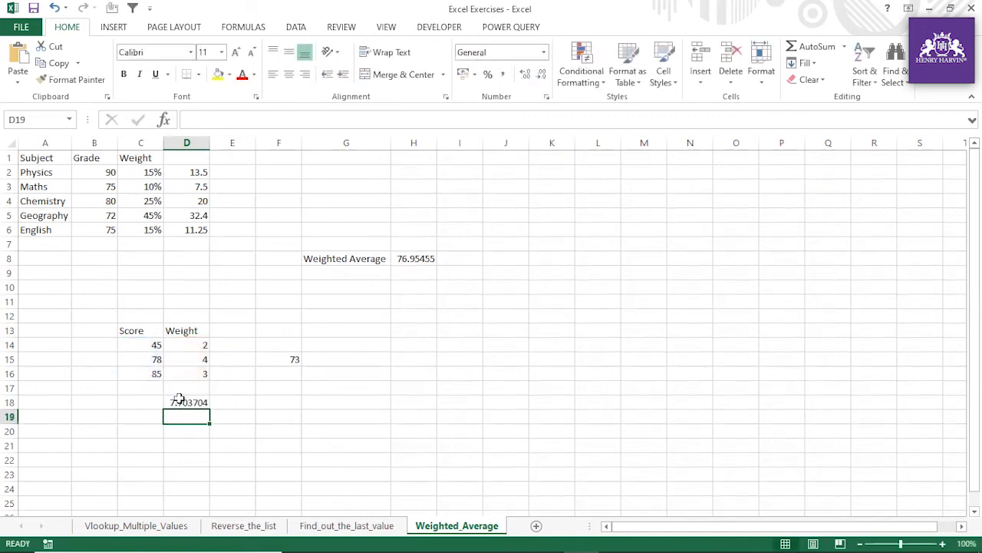
Compare the D18 and F15 formulas with the average of the scores in C14:C16 and the total of the weights in D14:D16
{"action": "left_click", "coordinate": [184, 402]}
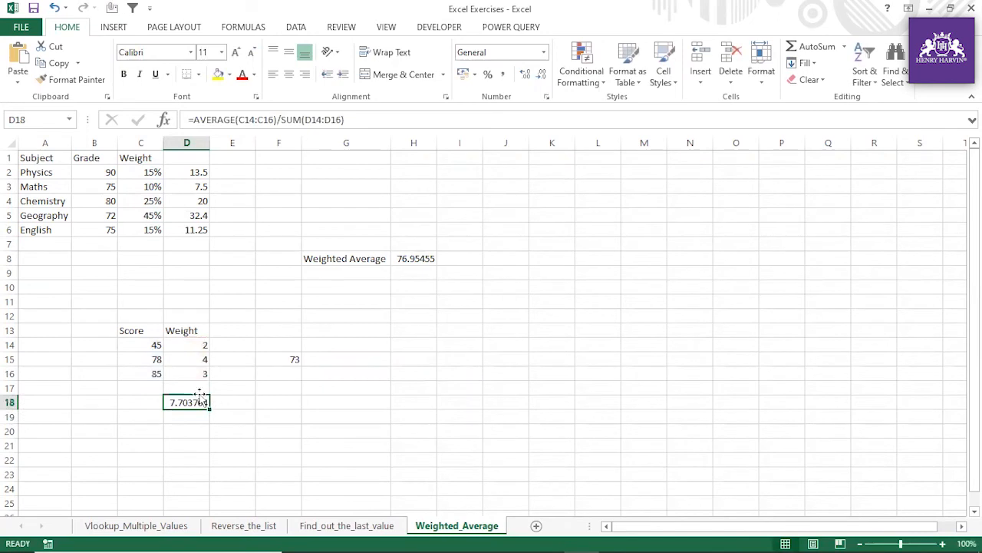
{"action": "left_click_drag", "start_coordinate": [151, 344], "coordinate": [150, 376]}
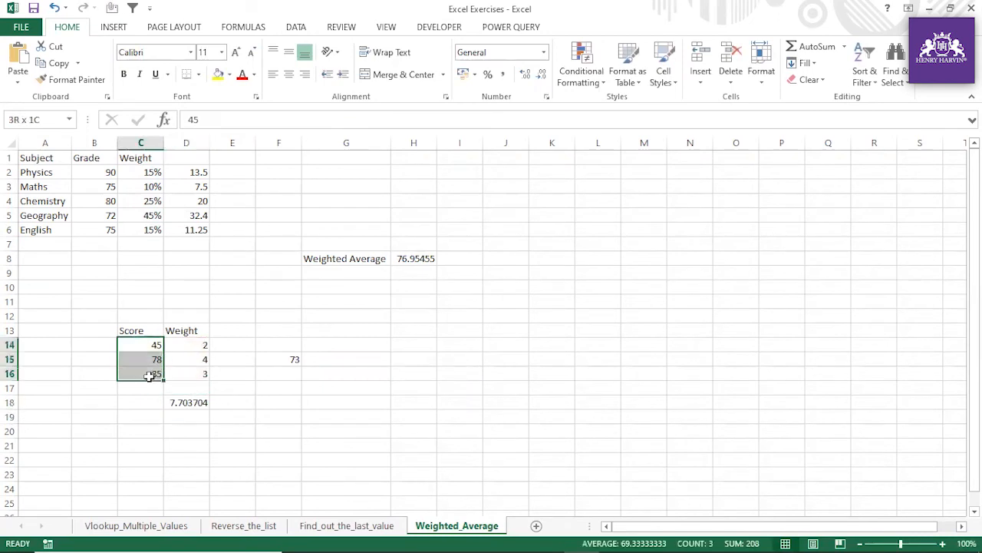
{"action": "left_click", "coordinate": [278, 359]}
{"action": "left_click_drag", "start_coordinate": [146, 340], "coordinate": [195, 368]}
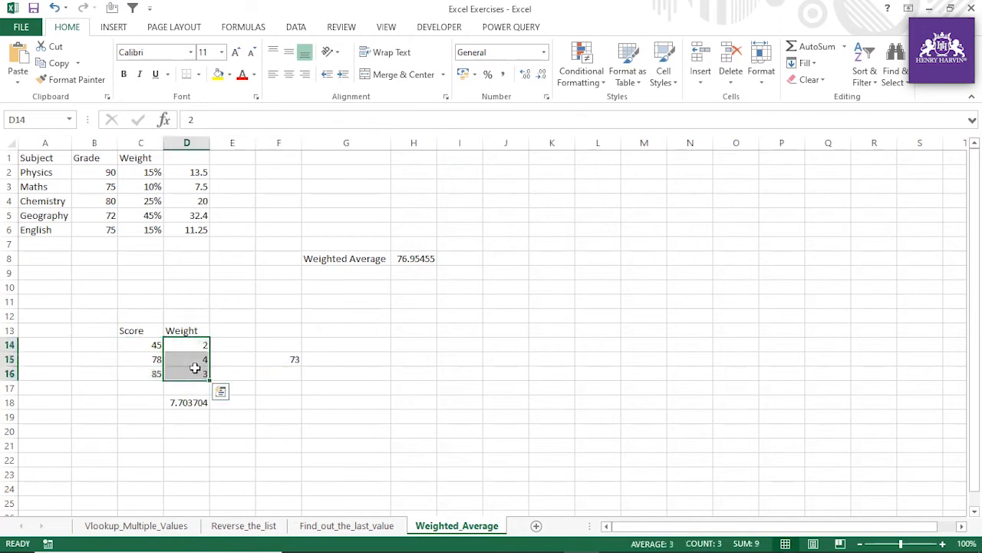
{"action": "left_click", "coordinate": [278, 359]}
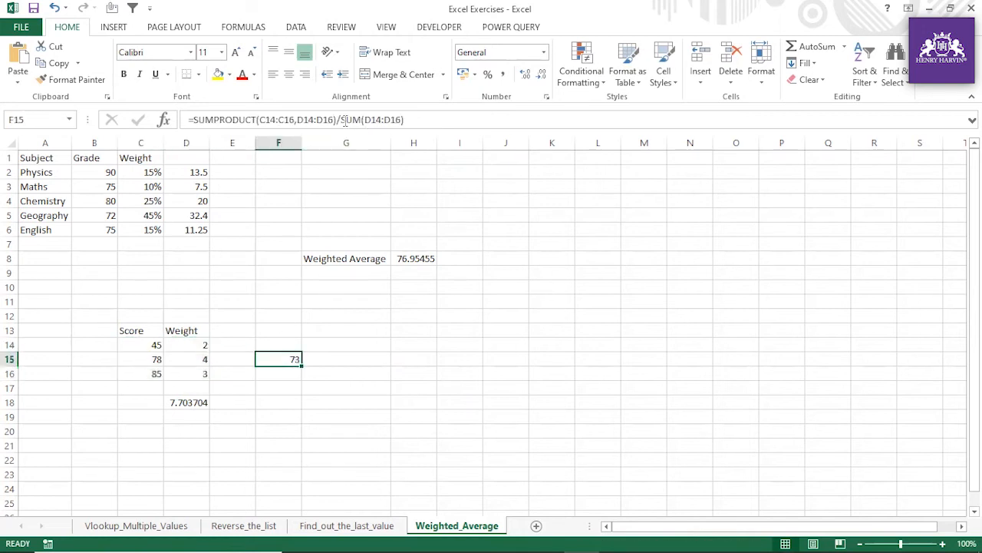
Evaluate the SUM(D14:D16) part of the F15 formula in place, discarding the edit
{"action": "left_click_drag", "start_coordinate": [340, 121], "coordinate": [408, 121]}
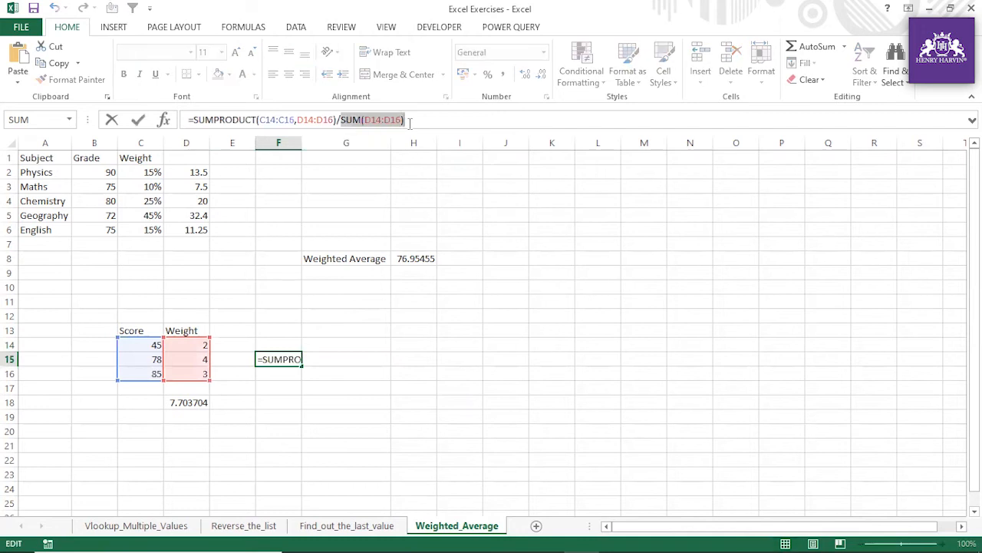
{"action": "type", "text": "9"}
{"action": "key", "text": "ctrl+z"}
{"action": "key", "text": "Escape"}
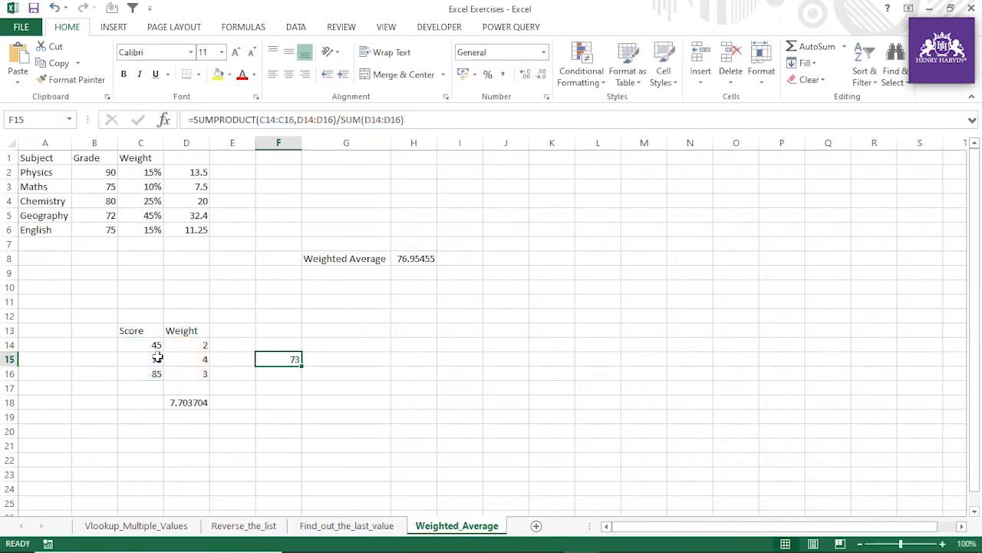
Multiply each score by its weight with =C14*D14 in E14, filled down to E16
{"action": "left_click", "coordinate": [150, 346]}
{"action": "left_click", "coordinate": [186, 344]}
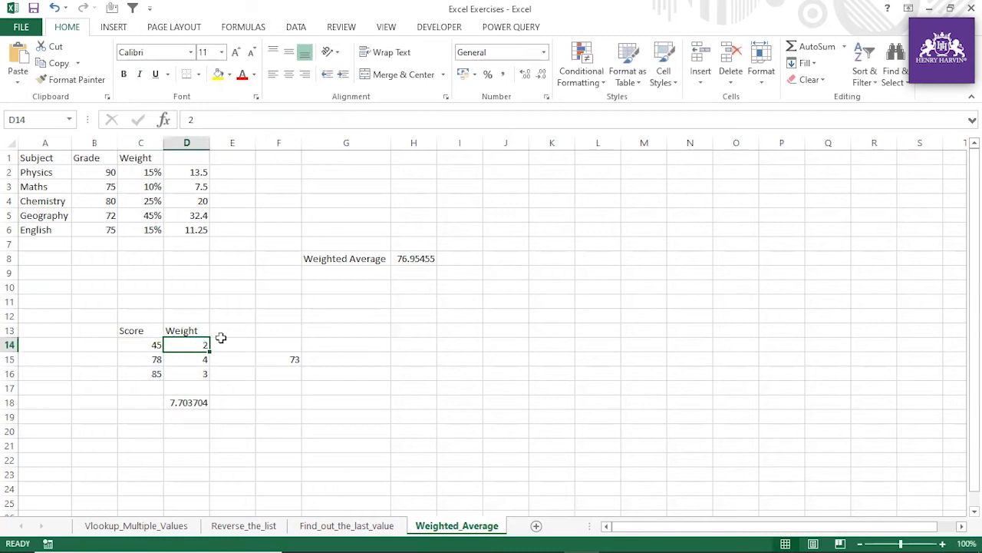
{"action": "left_click", "coordinate": [223, 343]}
{"action": "type", "text": "90"}
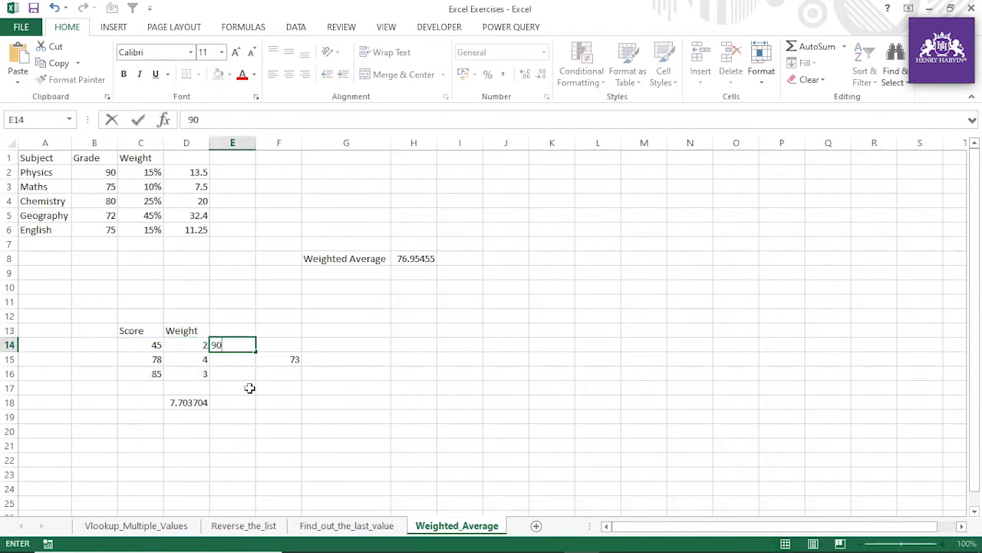
{"action": "type", "text": "="}
{"action": "left_click", "coordinate": [155, 345]}
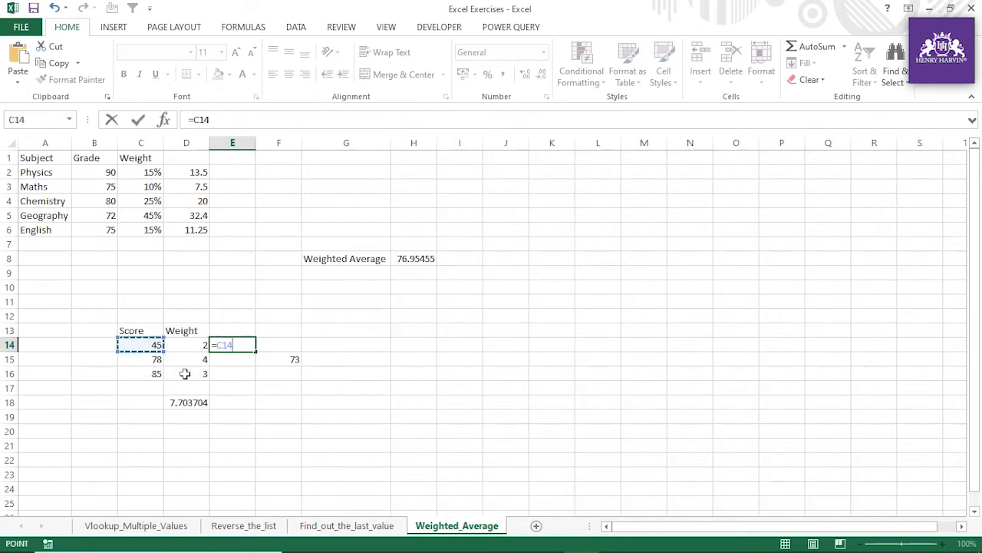
{"action": "type", "text": "*"}
{"action": "left_click", "coordinate": [198, 345]}
{"action": "key", "text": "Return"}
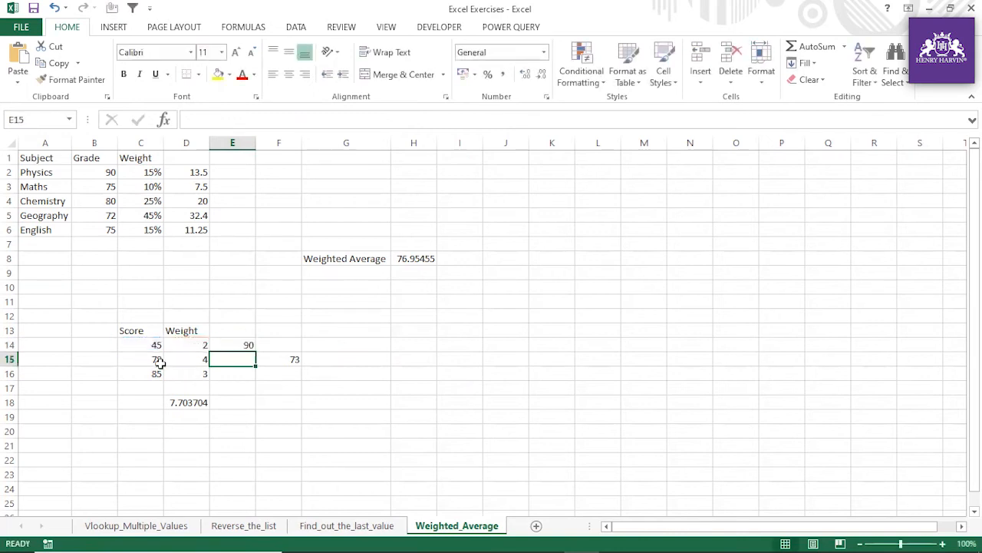
{"action": "left_click", "coordinate": [251, 345]}
{"action": "left_click_drag", "start_coordinate": [256, 351], "coordinate": [256, 379]}
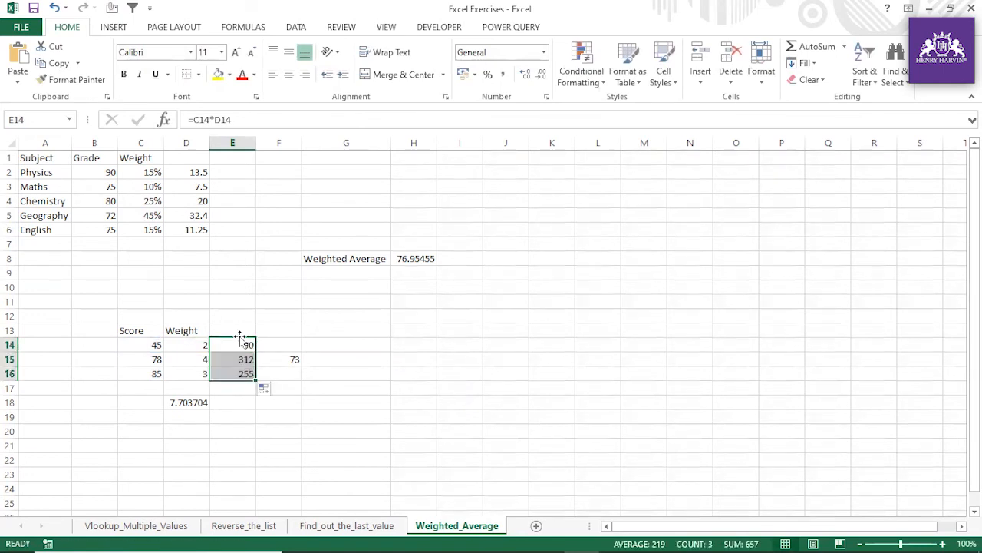
Total the score-weight products E14:E16 in E17 with AutoSum
{"action": "left_click", "coordinate": [241, 390]}
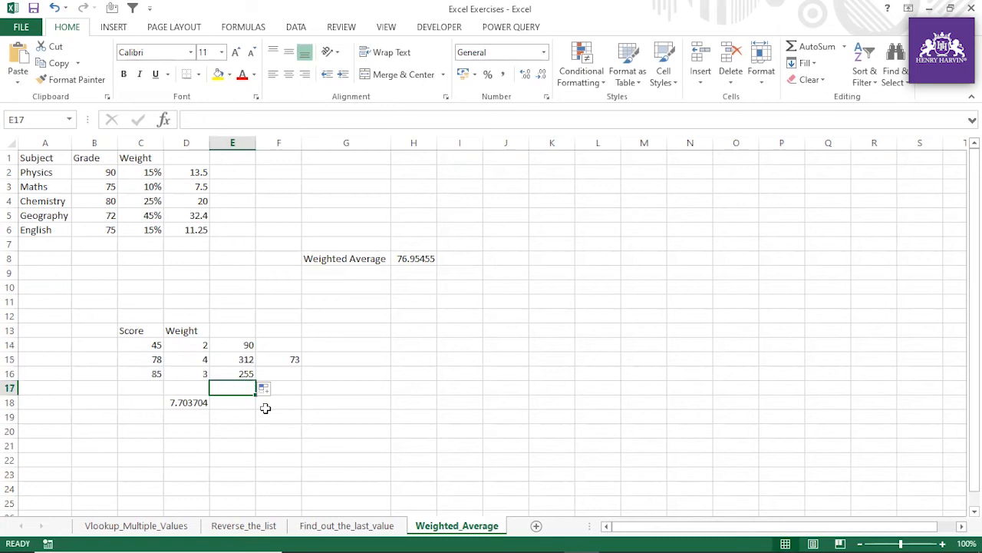
{"action": "key", "text": "alt+equal"}
{"action": "key", "text": "Return"}
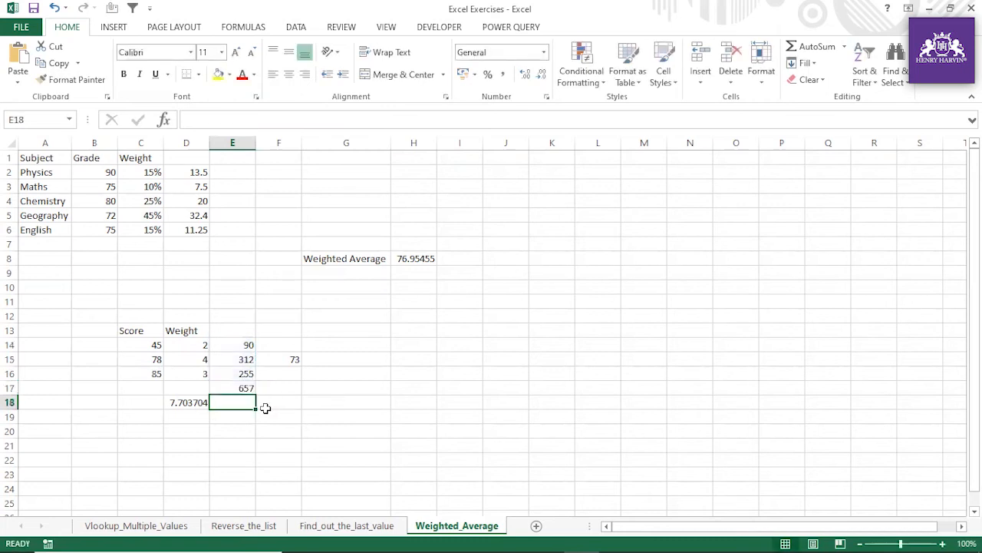
Calculate the weighted average manually in G17 with =657/SUM(D14:D16)
{"action": "left_click", "coordinate": [310, 387]}
{"action": "type", "text": "=657/"}
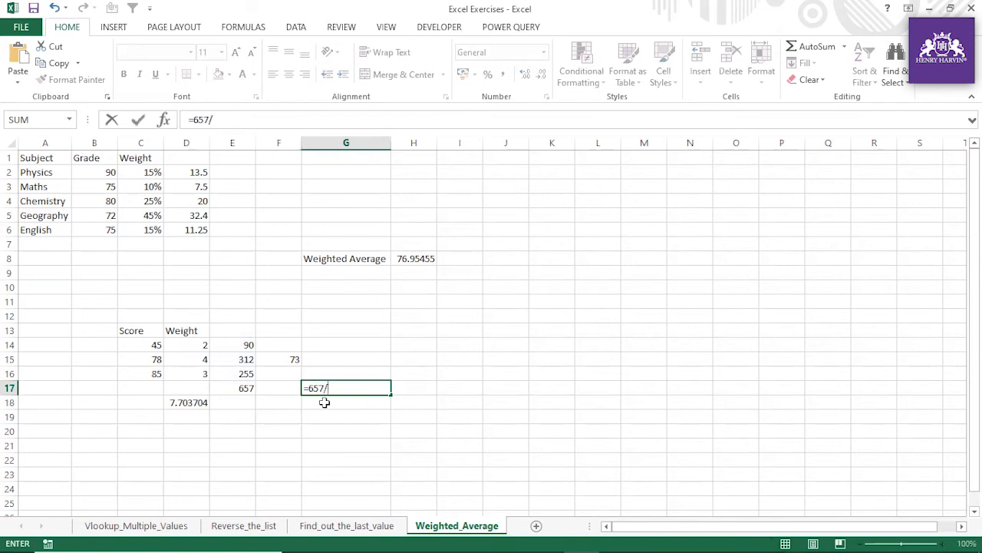
{"action": "type", "text": "sum("}
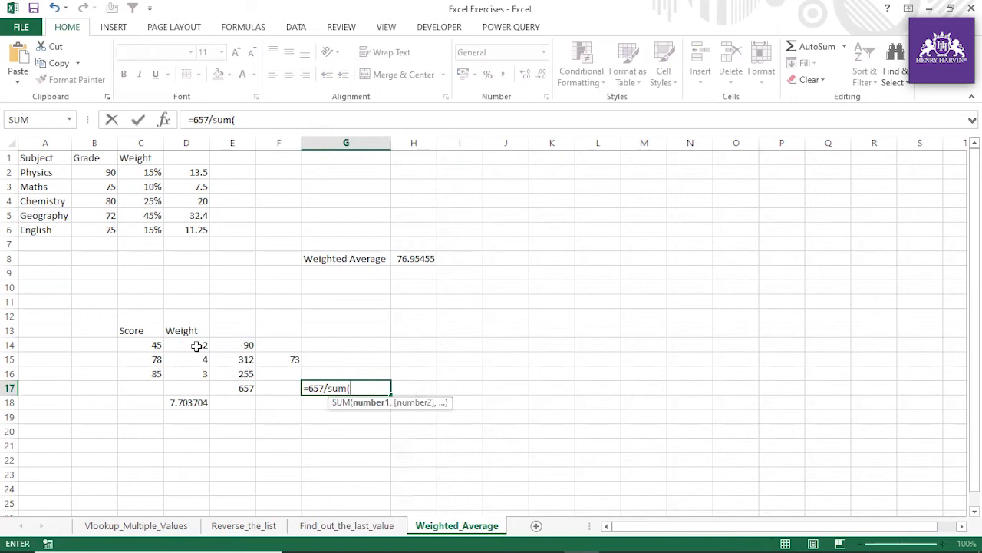
{"action": "left_click_drag", "start_coordinate": [202, 344], "coordinate": [195, 373]}
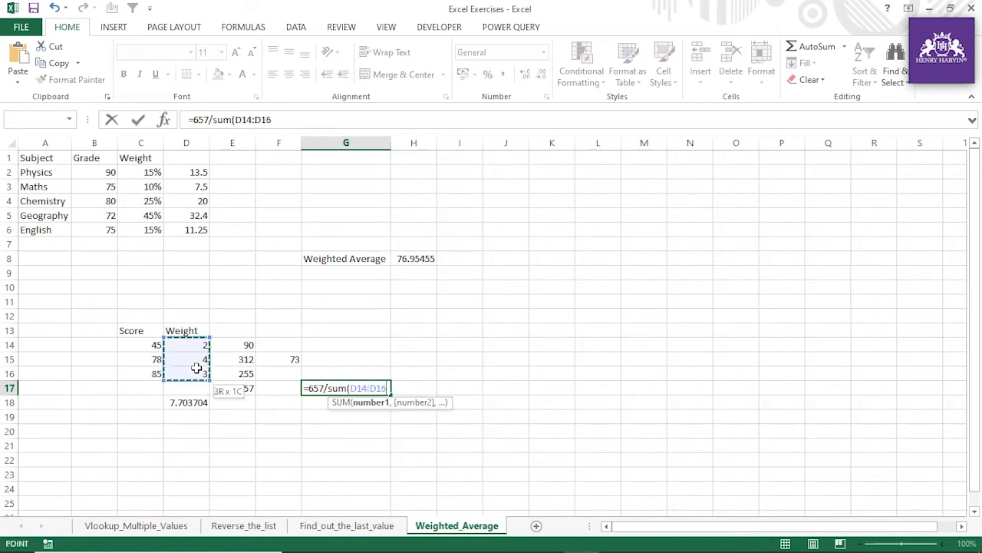
{"action": "key", "text": "Return"}
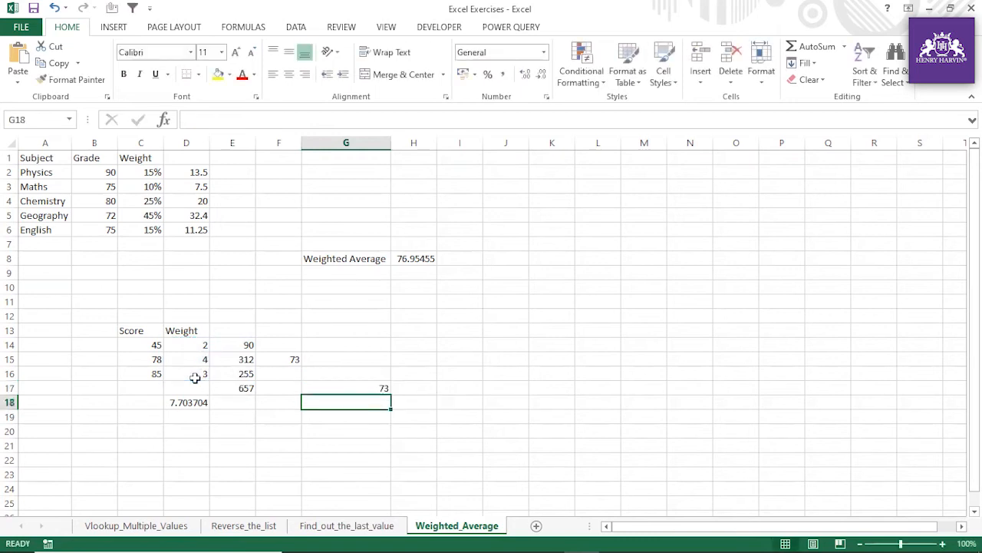
Compare F15 with the manual result in G17, examining the SUMPRODUCT and SUM parts of the F15 formula against the products in E14:E16
{"action": "left_click", "coordinate": [294, 361]}
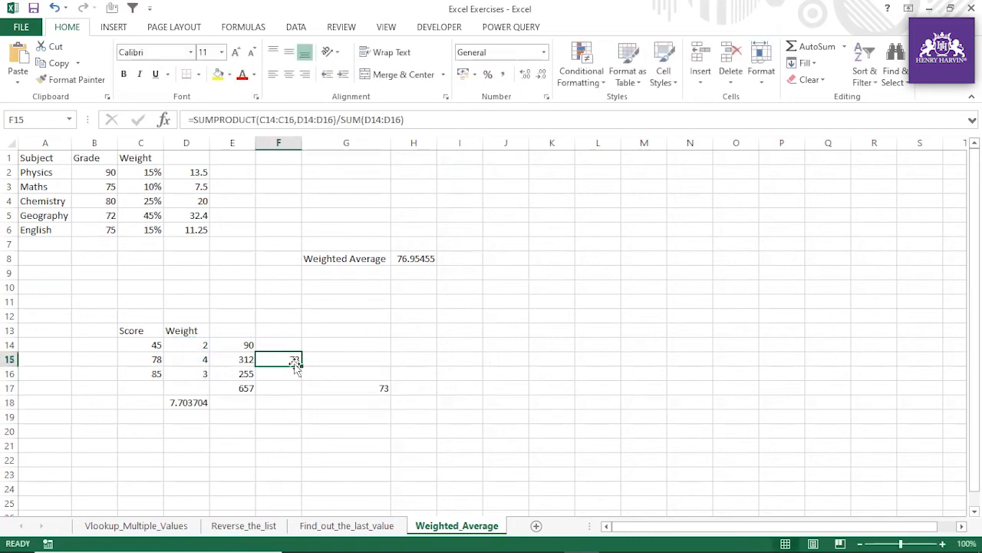
{"action": "left_click", "coordinate": [362, 386]}
{"action": "left_click", "coordinate": [292, 360]}
{"action": "left_click_drag", "start_coordinate": [242, 344], "coordinate": [241, 373]}
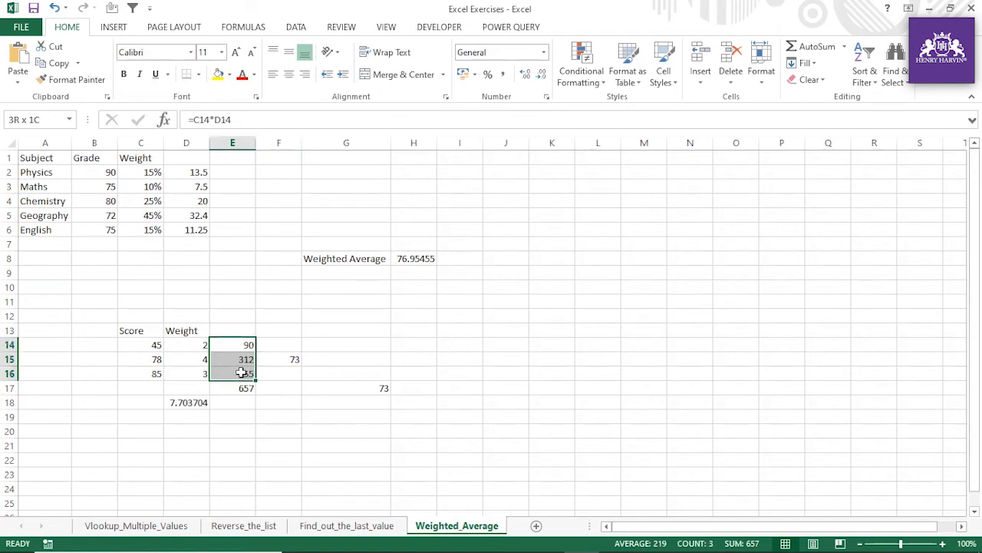
{"action": "left_click", "coordinate": [284, 360]}
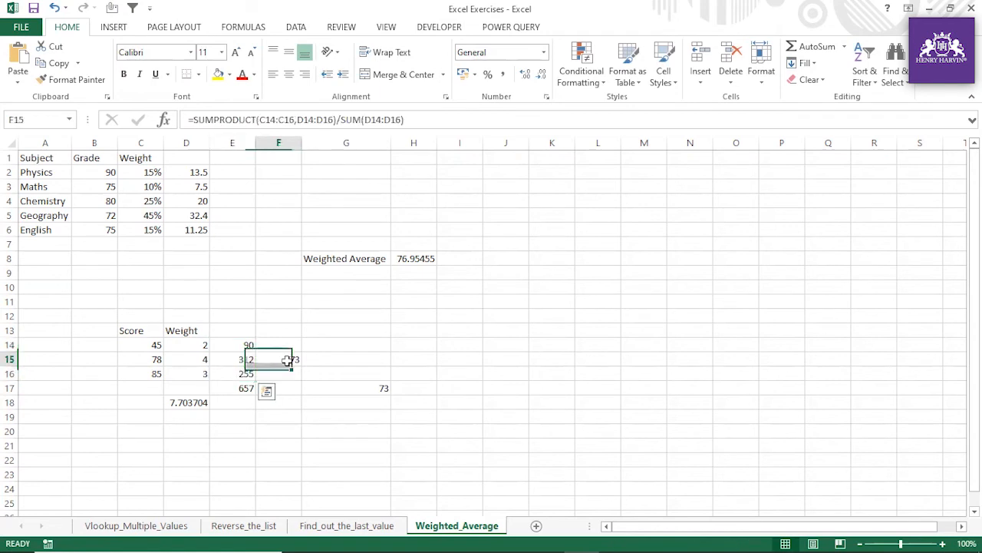
{"action": "left_click", "coordinate": [343, 120]}
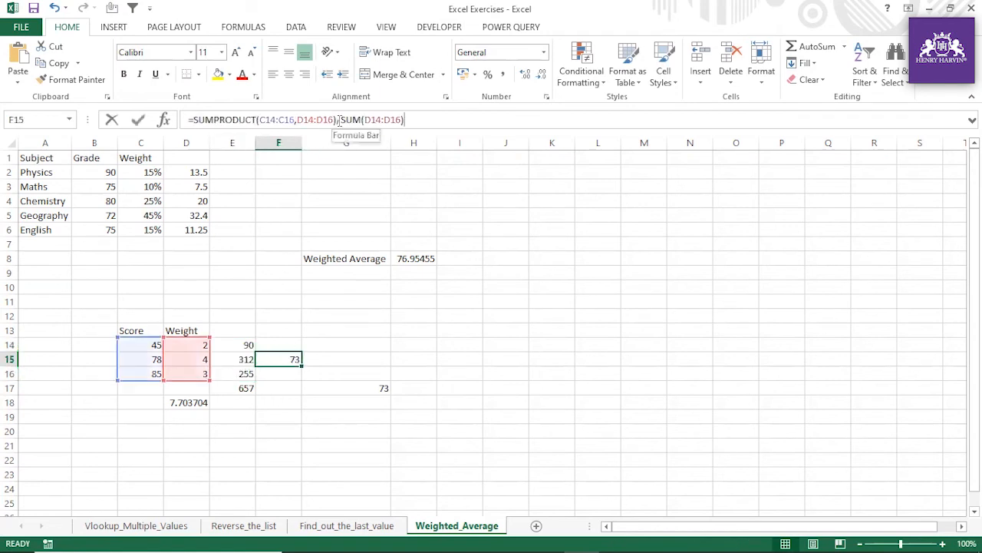
{"action": "left_click_drag", "start_coordinate": [336, 120], "coordinate": [198, 126]}
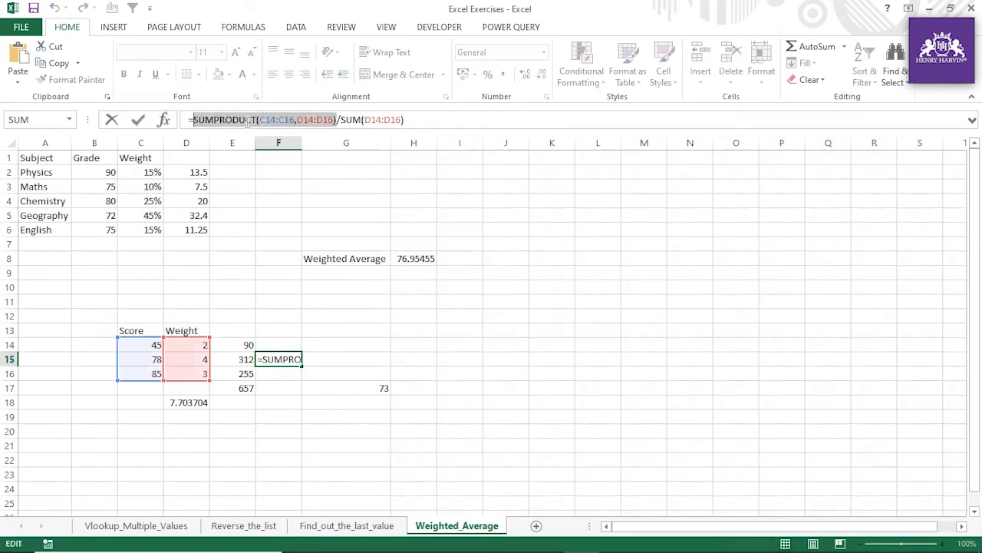
{"action": "left_click_drag", "start_coordinate": [335, 120], "coordinate": [261, 119]}
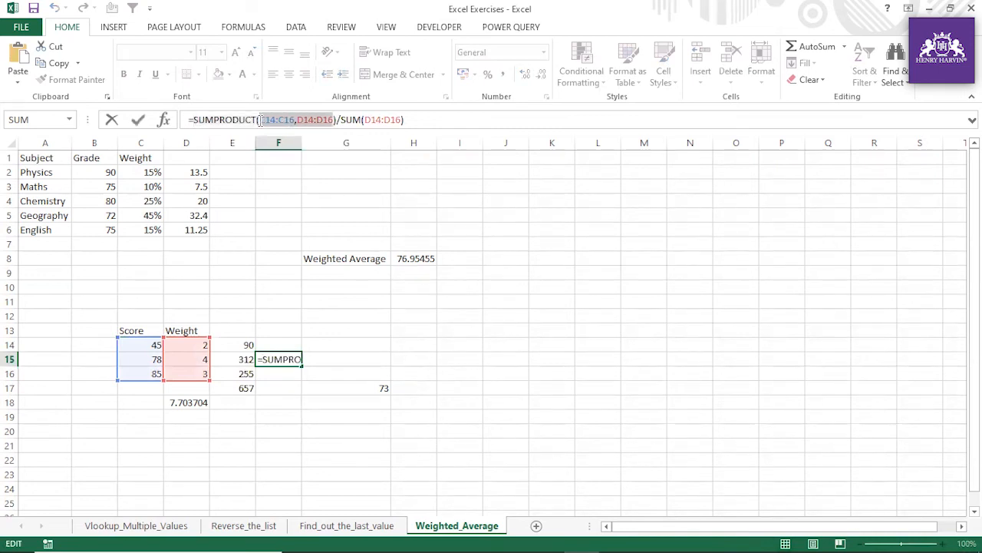
{"action": "left_click_drag", "start_coordinate": [338, 120], "coordinate": [430, 120]}
{"action": "key", "text": "Escape"}
{"action": "left_click", "coordinate": [343, 429]}
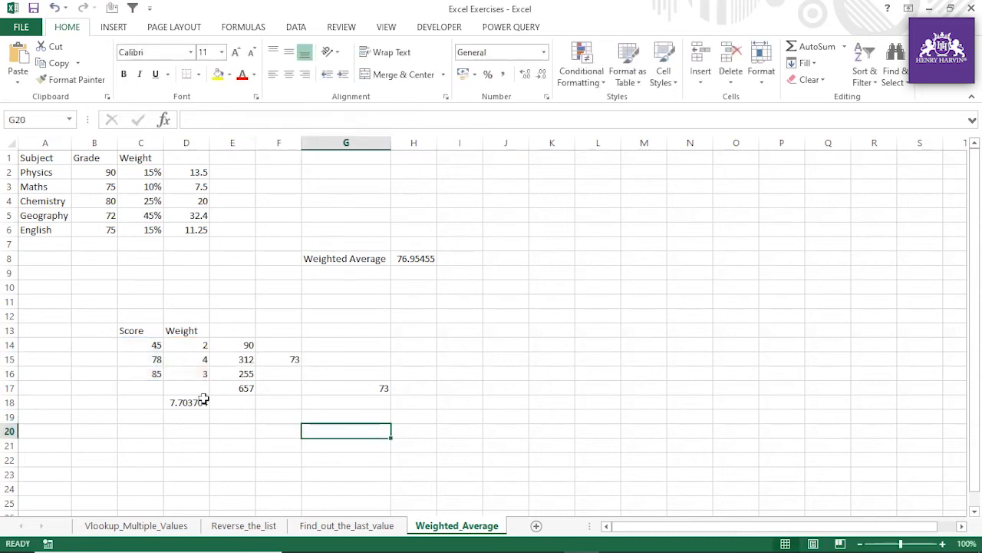
Clear the AVERAGE comparison formula from D18 and recheck the results in G17 and F15
{"action": "left_click", "coordinate": [201, 401]}
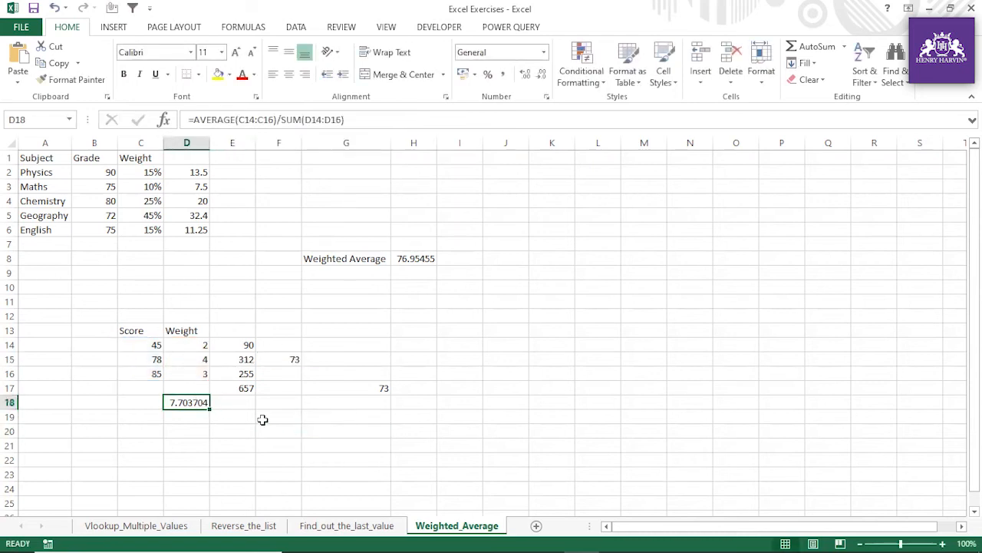
{"action": "left_click", "coordinate": [376, 388]}
{"action": "left_click", "coordinate": [297, 358]}
{"action": "left_click", "coordinate": [374, 387]}
{"action": "left_click", "coordinate": [289, 361]}
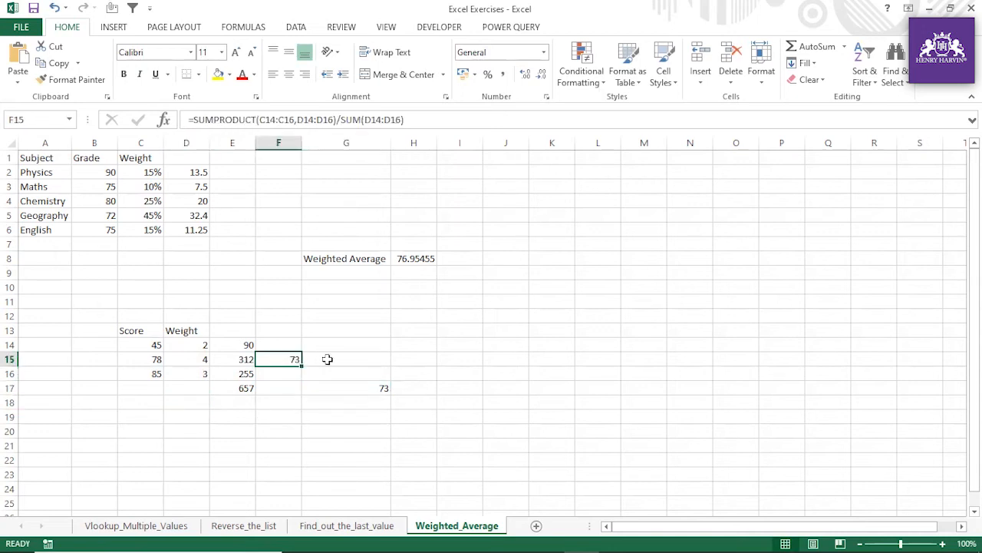
Review the weighted average formula in H8, the Score and Weight columns in C13:D16, and the formula in G17
{"action": "left_click", "coordinate": [413, 258]}
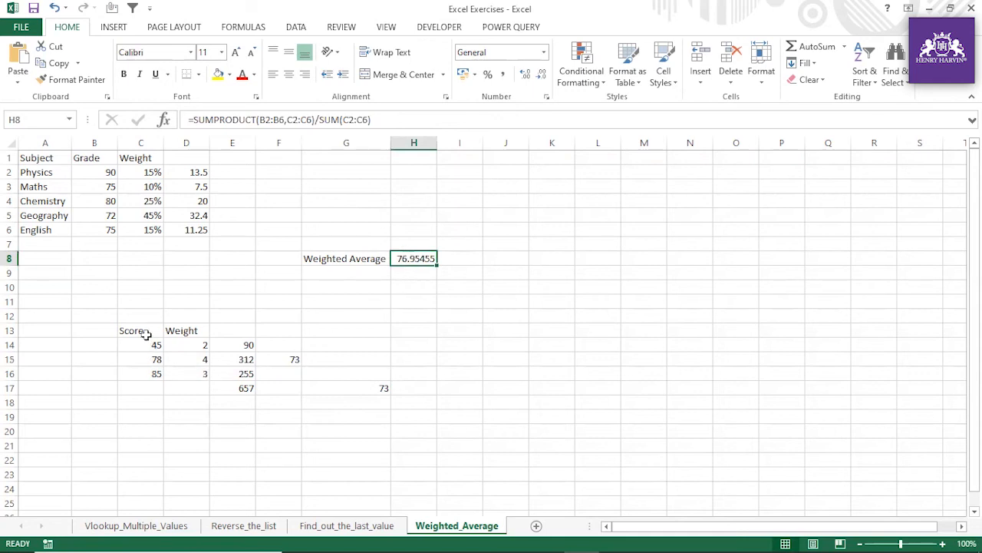
{"action": "left_click_drag", "start_coordinate": [146, 334], "coordinate": [150, 375]}
{"action": "left_click_drag", "start_coordinate": [192, 332], "coordinate": [193, 373]}
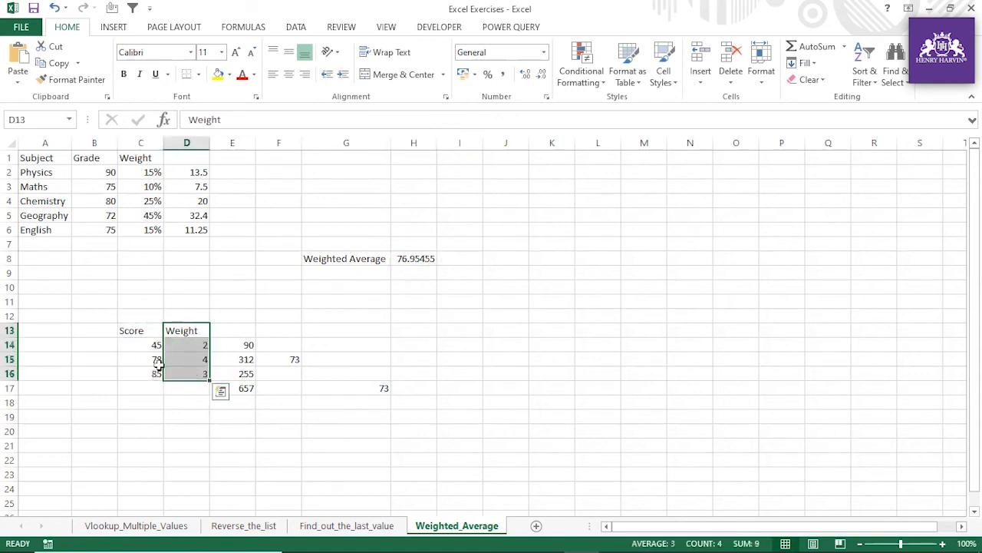
{"action": "left_click_drag", "start_coordinate": [145, 334], "coordinate": [171, 366]}
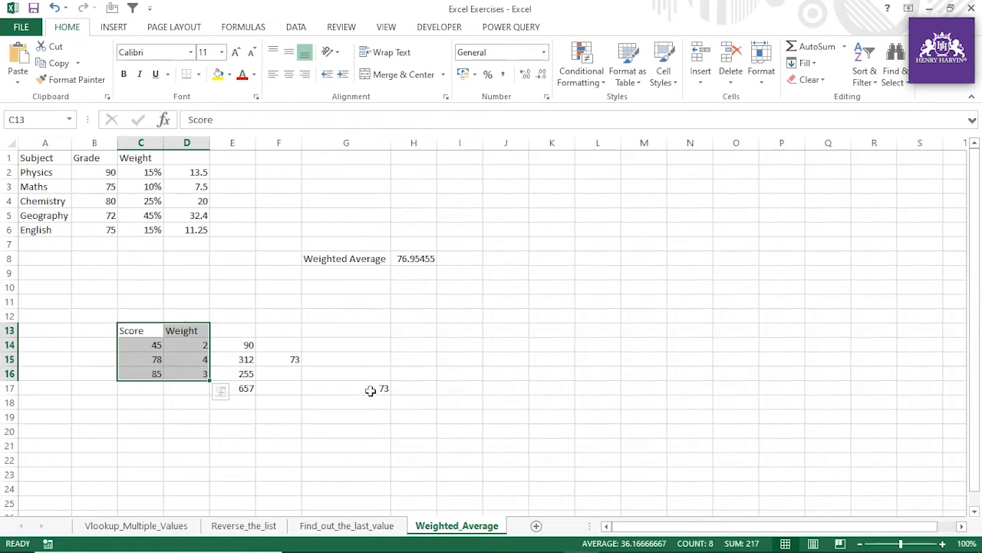
{"action": "left_click", "coordinate": [370, 390]}
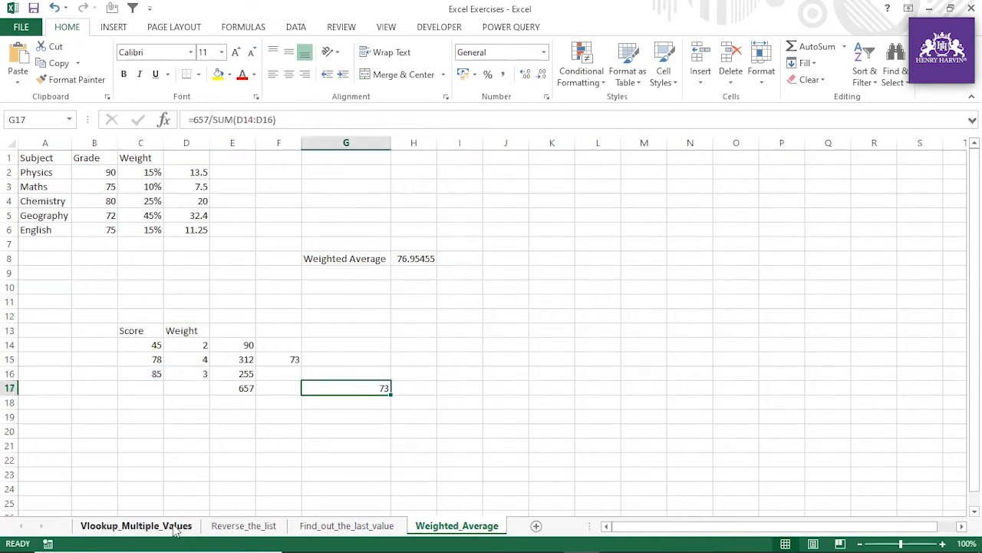
On the Vlookup_Multiple_Values sheet, copy product code A123 from A2 into H3, beside the Description1 column
{"action": "left_click", "coordinate": [135, 526]}
{"action": "left_click", "coordinate": [348, 367]}
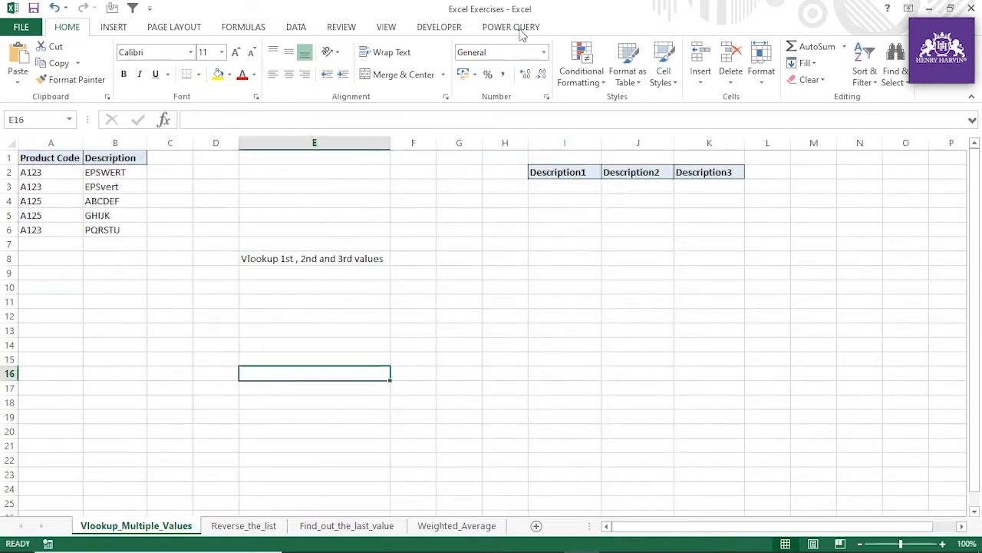
{"action": "left_click", "coordinate": [52, 174]}
{"action": "key", "text": "ctrl+c"}
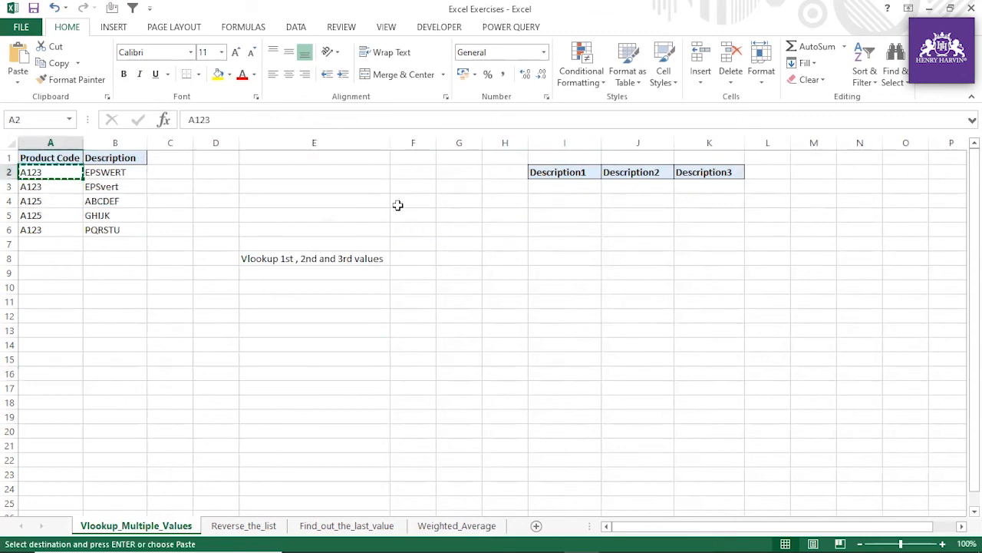
{"action": "left_click", "coordinate": [505, 187]}
{"action": "key", "text": "ctrl+v"}
{"action": "left_click", "coordinate": [508, 254]}
{"action": "left_click", "coordinate": [554, 184]}
{"action": "left_click", "coordinate": [575, 240]}
{"action": "key", "text": "Escape"}
{"action": "left_click", "coordinate": [563, 285]}
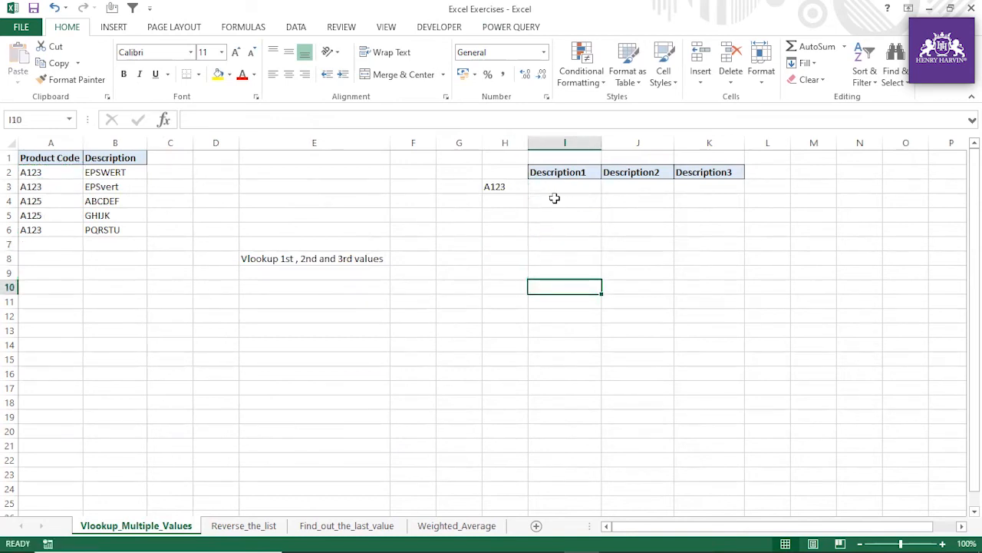
Begin an IF formula in I3 under Description1, using the row-locked reference H$3 in its logical test
{"action": "left_click", "coordinate": [549, 187]}
{"action": "type", "text": "=if"}
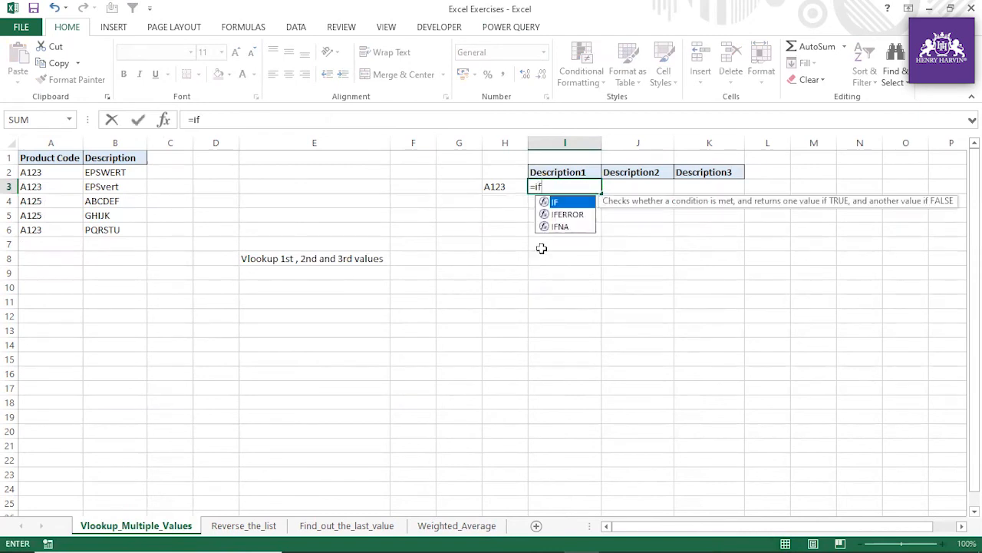
{"action": "type", "text": "("}
{"action": "left_click", "coordinate": [44, 174]}
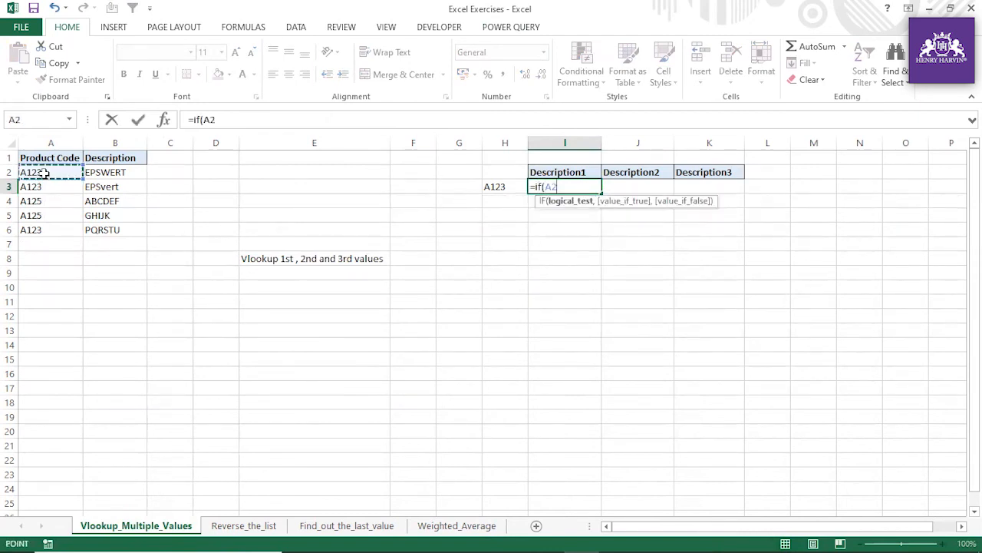
{"action": "key", "text": "BackSpace"}
{"action": "key", "text": "BackSpace"}
{"action": "left_click", "coordinate": [498, 187]}
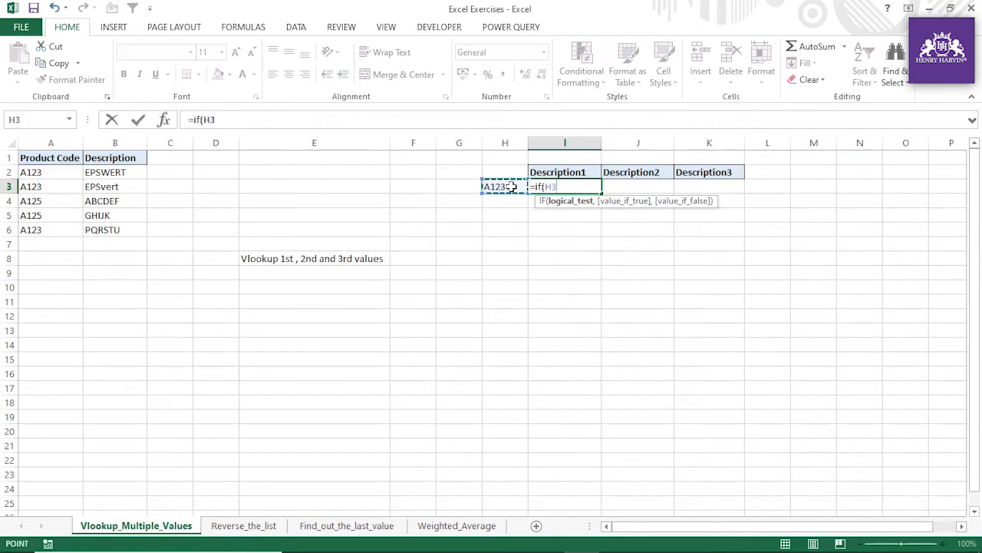
{"action": "left_click", "coordinate": [219, 120]}
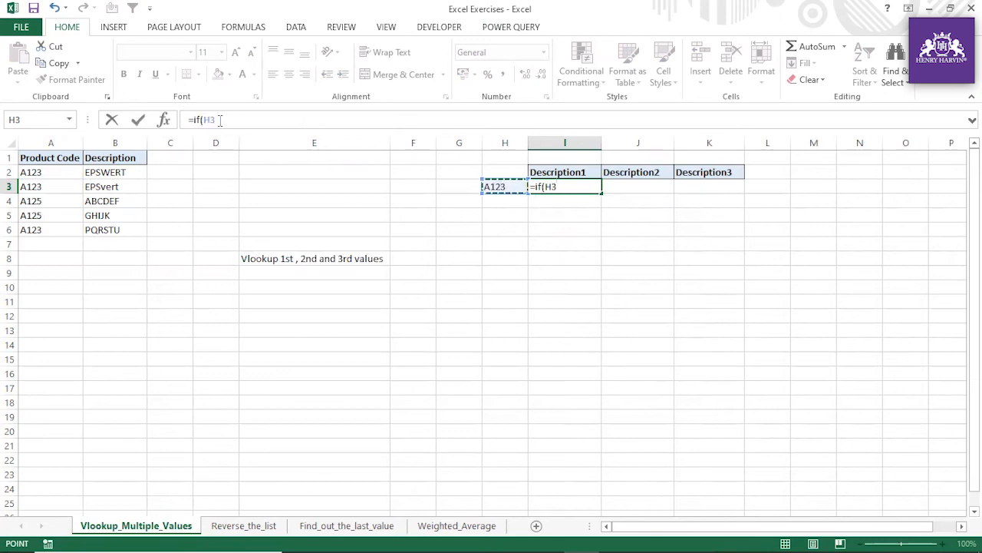
{"action": "key", "text": "F4"}
{"action": "key", "text": "F4"}
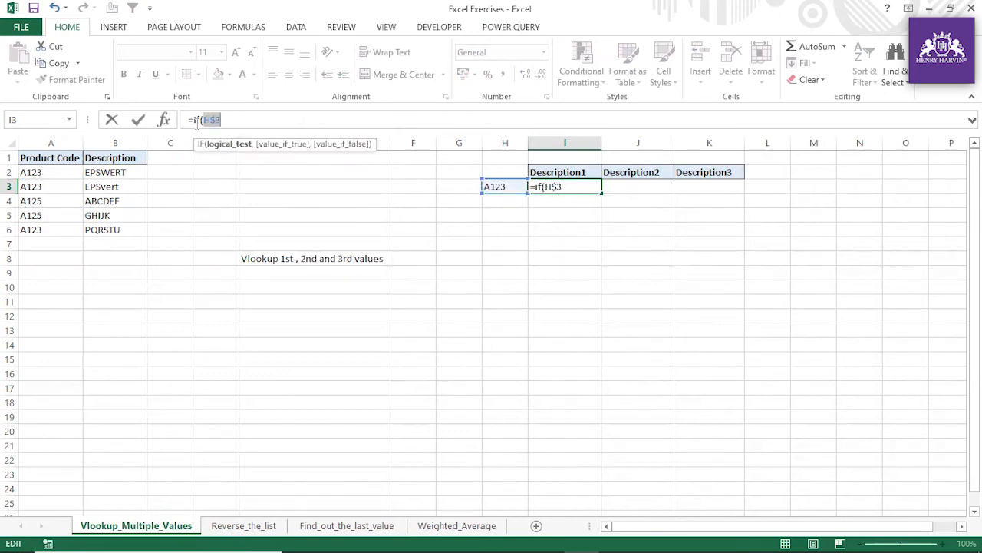
Complete the IF logical test in I3 by comparing H$3 with the absolute product code range $A$2:$A$6
{"action": "key", "text": "Home"}
{"action": "left_click", "coordinate": [243, 119]}
{"action": "left_click_drag", "start_coordinate": [64, 170], "coordinate": [63, 226]}
{"action": "key", "text": "F4"}
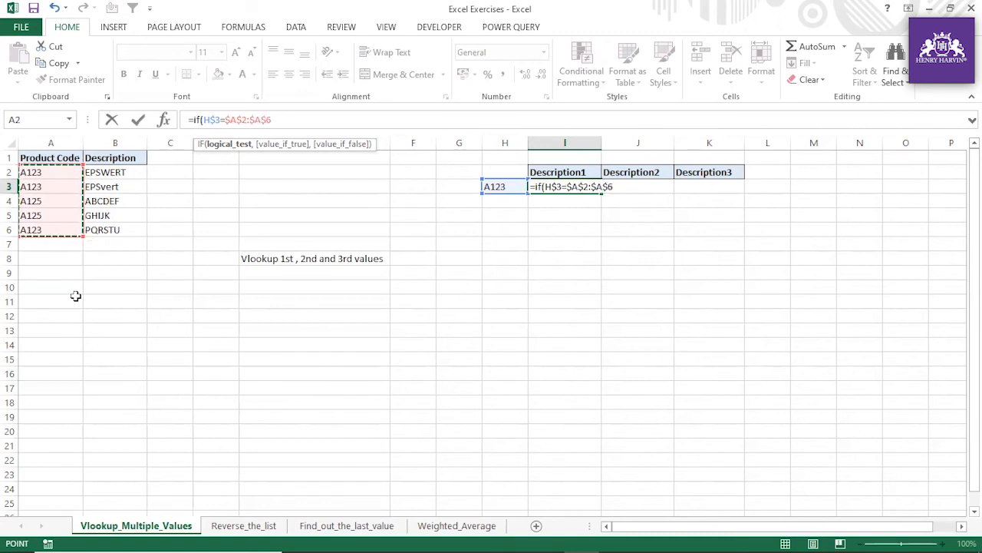
Add ROW($A$2:$A$6) as the value if true and "" as the value if false, and enter the formula
{"action": "type", "text": ",row"}
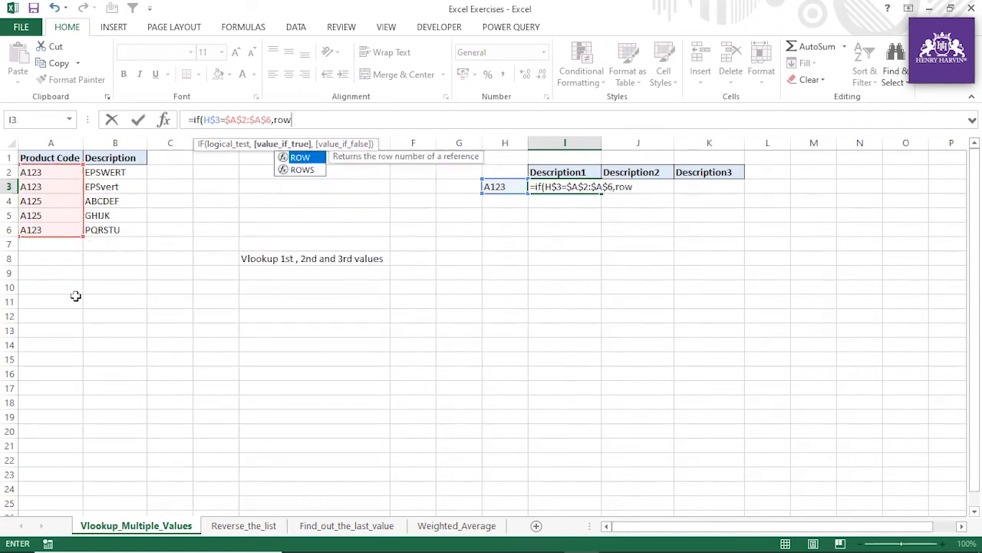
{"action": "type", "text": "("}
{"action": "left_click_drag", "start_coordinate": [49, 172], "coordinate": [51, 232]}
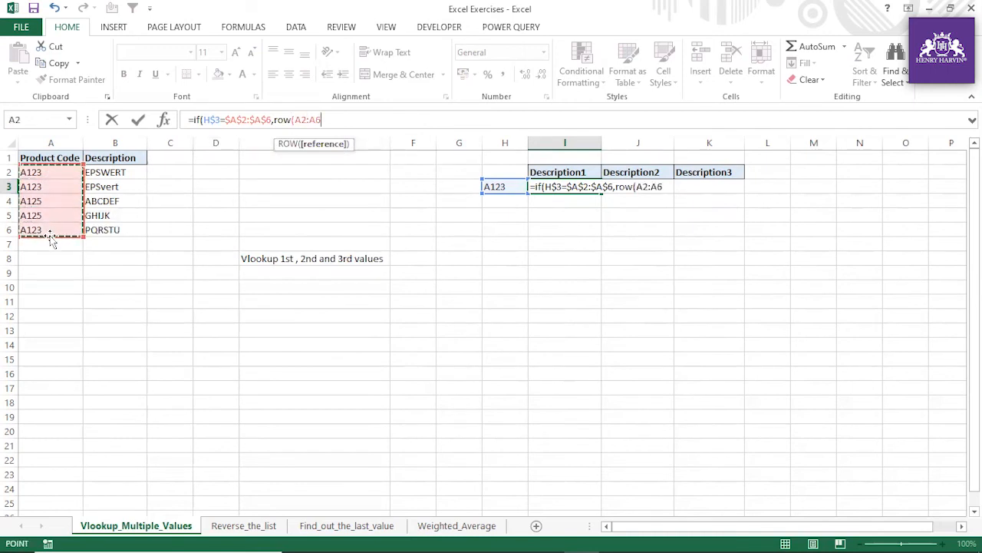
{"action": "left_click_drag", "start_coordinate": [294, 119], "coordinate": [333, 120]}
{"action": "key", "text": "F4"}
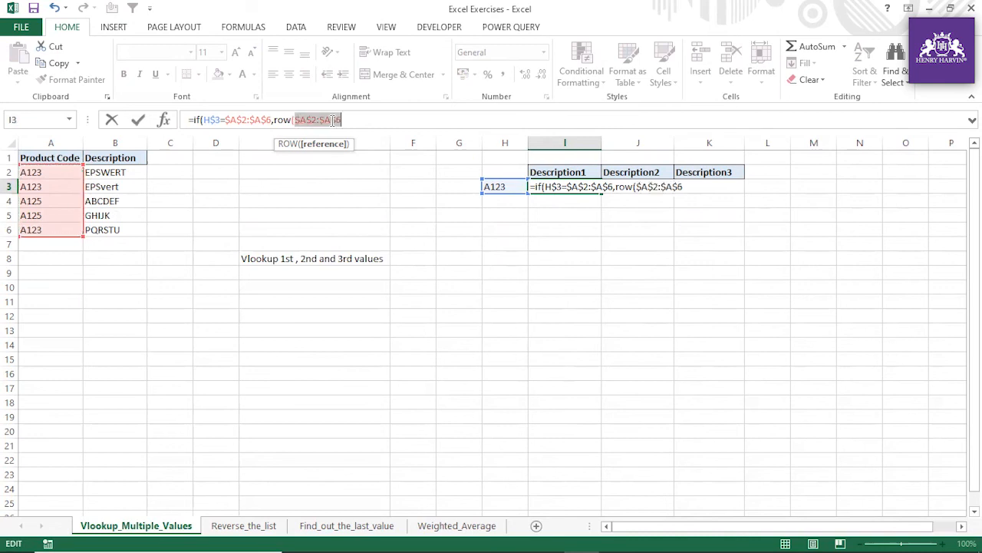
{"action": "left_click", "coordinate": [348, 120]}
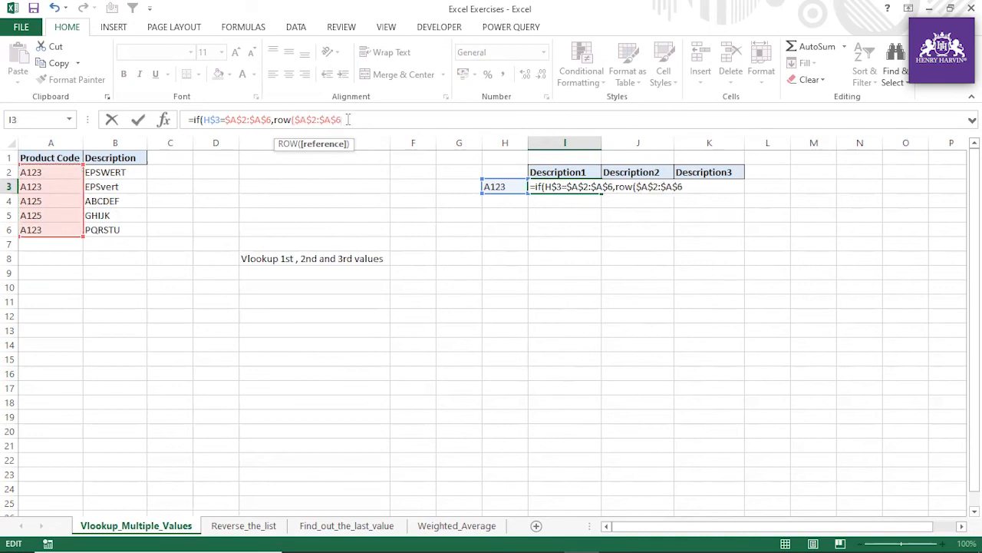
{"action": "type", "text": "),"}
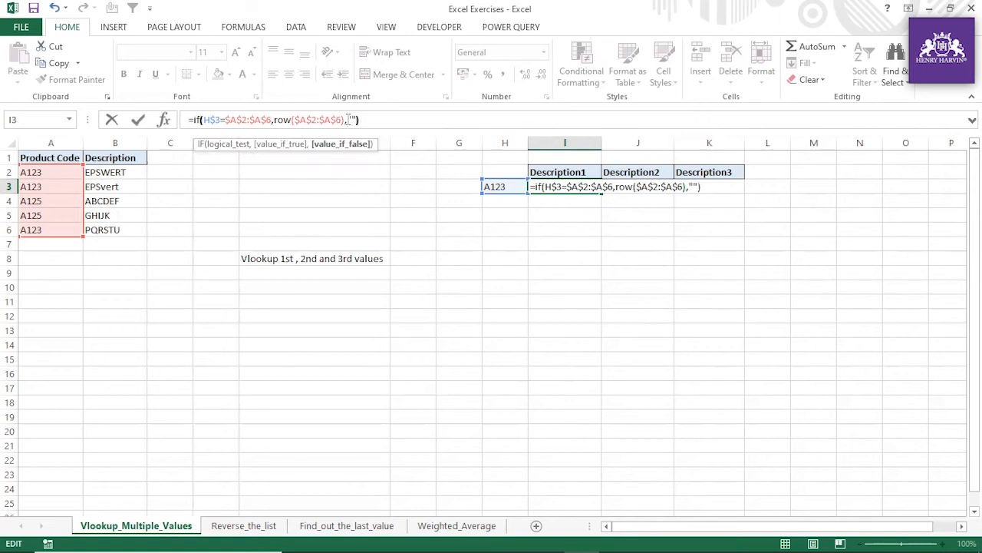
{"action": "type", "text": "\"\""}
{"action": "key", "text": "Return"}
Evaluate the IF formula in I3 as an array without keeping the result, and compare it with the product codes in A2:A6
{"action": "left_click", "coordinate": [563, 187]}
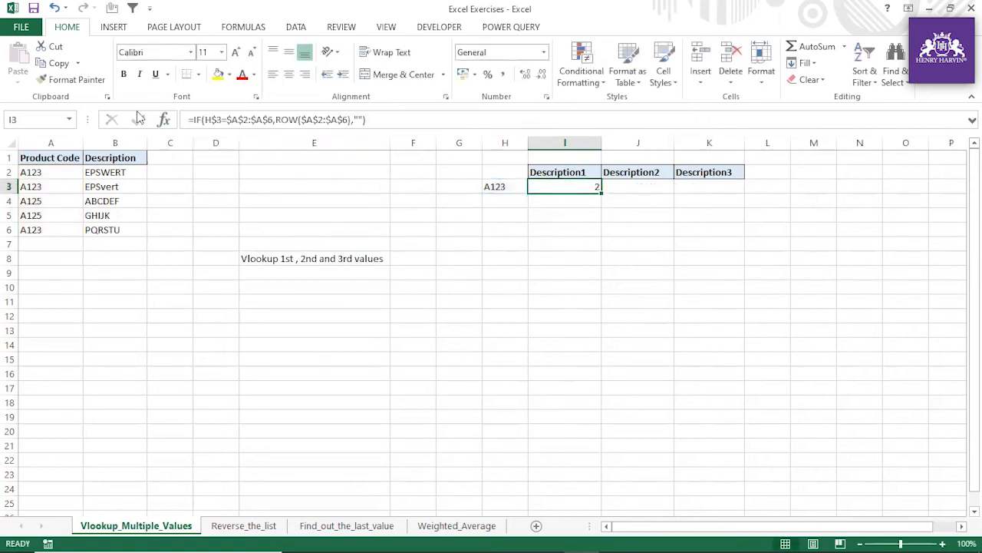
{"action": "left_click_drag", "start_coordinate": [192, 120], "coordinate": [378, 119]}
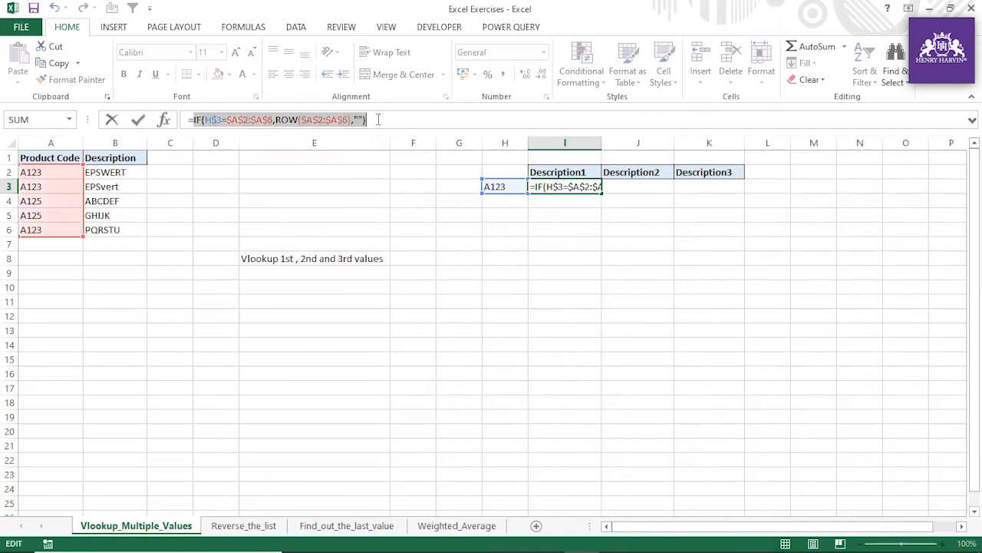
{"action": "key", "text": "F9"}
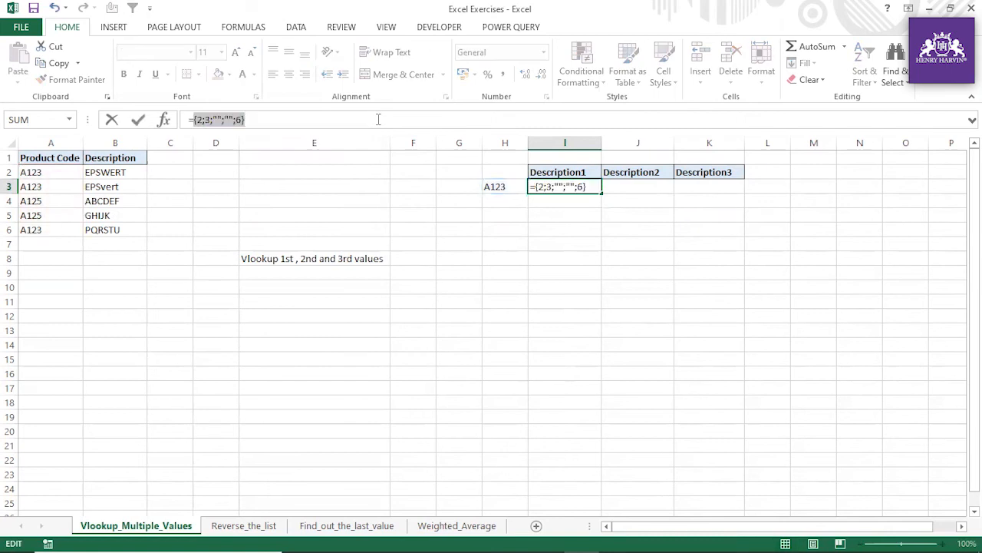
{"action": "key", "text": "Escape"}
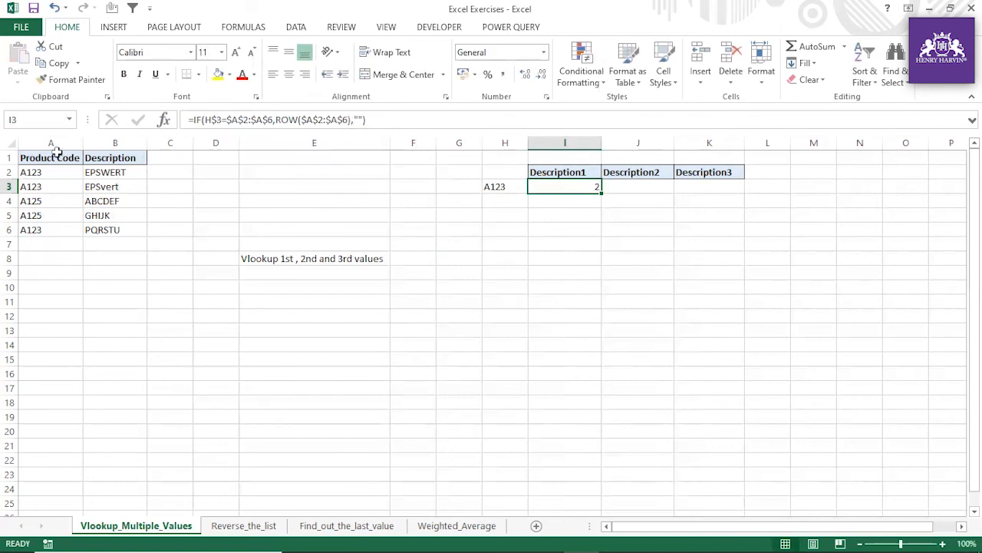
{"action": "left_click_drag", "start_coordinate": [51, 172], "coordinate": [48, 228]}
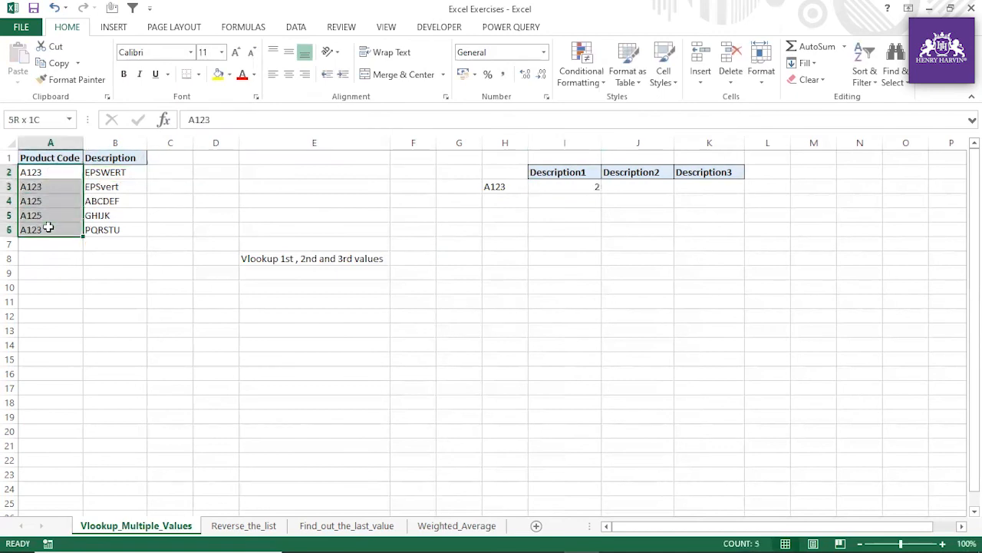
{"action": "left_click", "coordinate": [39, 186]}
{"action": "left_click", "coordinate": [43, 200]}
{"action": "left_click", "coordinate": [39, 215]}
{"action": "left_click", "coordinate": [36, 229]}
Subtract 1 from ROW($A$2:$A$6) in the I3 formula
{"action": "left_click", "coordinate": [600, 191]}
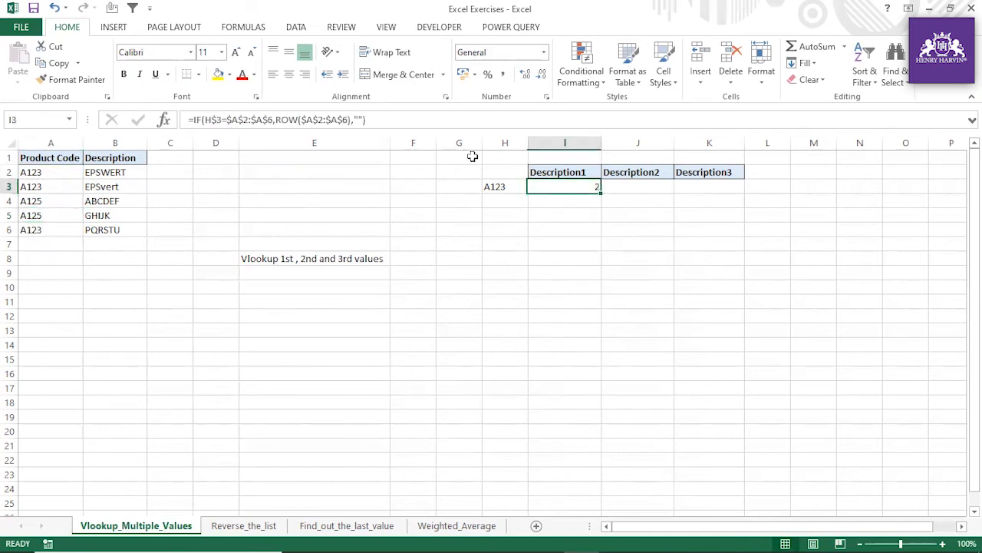
{"action": "left_click", "coordinate": [352, 119]}
{"action": "type", "text": "-1"}
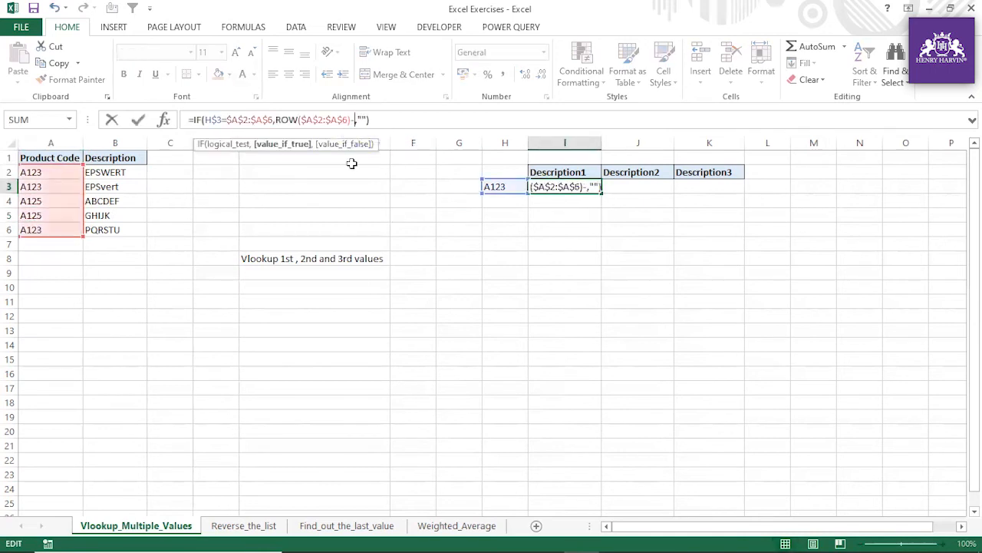
{"action": "key", "text": "Return"}
Evaluate the adjusted I3 formula as an array, restore it, and match its positions to the product codes in A2:A6
{"action": "left_click", "coordinate": [593, 187]}
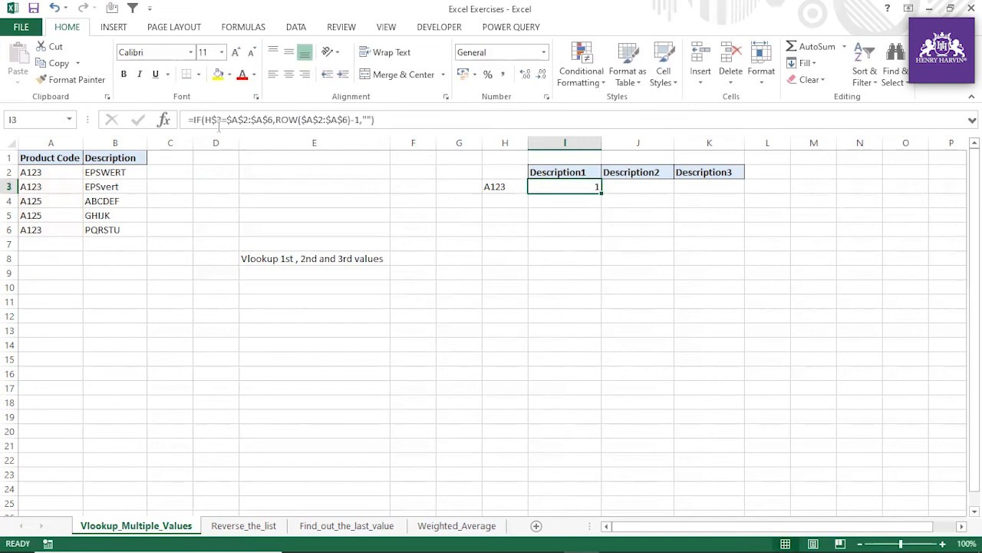
{"action": "left_click_drag", "start_coordinate": [193, 119], "coordinate": [388, 122]}
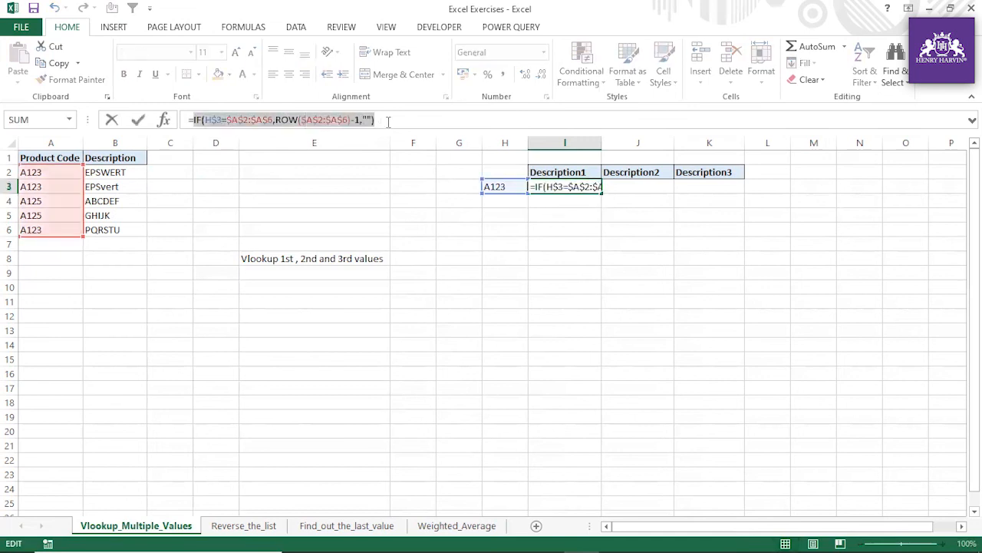
{"action": "key", "text": "F9"}
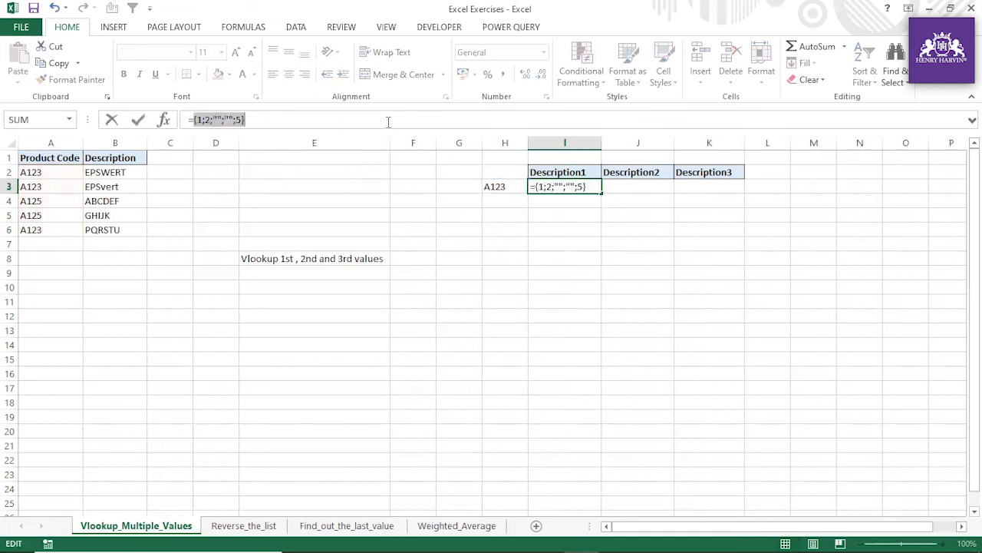
{"action": "key", "text": "Escape"}
{"action": "left_click", "coordinate": [62, 175]}
{"action": "left_click", "coordinate": [46, 186]}
{"action": "left_click", "coordinate": [36, 201]}
{"action": "left_click", "coordinate": [36, 216]}
{"action": "left_click", "coordinate": [39, 230]}
{"action": "left_click", "coordinate": [40, 173]}
{"action": "left_click", "coordinate": [44, 187]}
{"action": "left_click", "coordinate": [48, 229]}
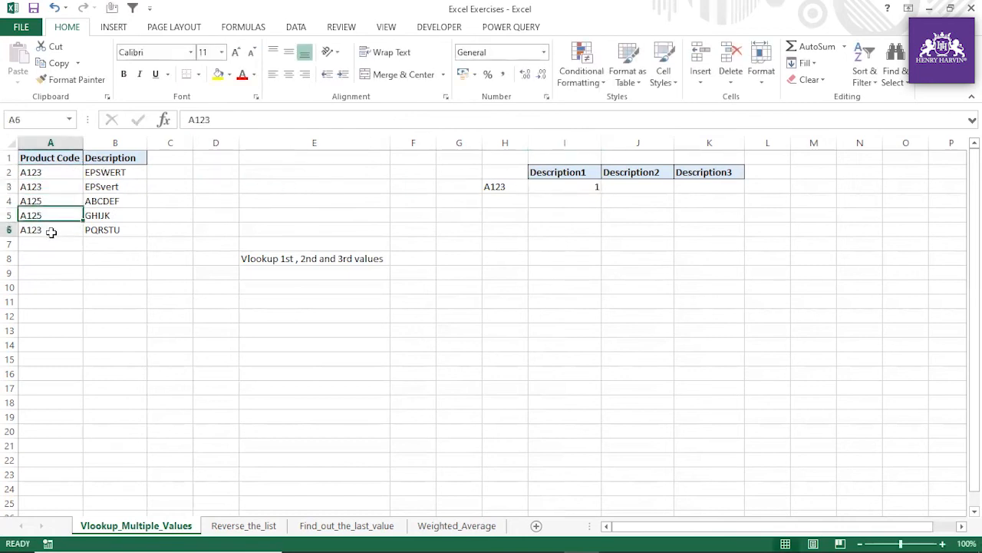
Wrap the IF formula in I3 in a SMALL function that takes its k value from I1
{"action": "left_click", "coordinate": [563, 188]}
{"action": "left_click", "coordinate": [193, 119]}
{"action": "type", "text": "S"}
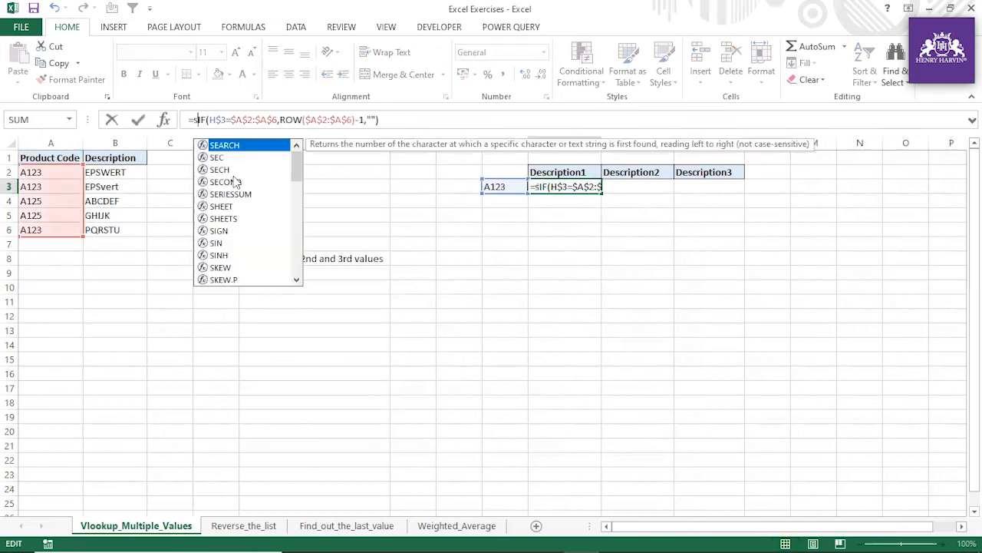
{"action": "type", "text": "mall"}
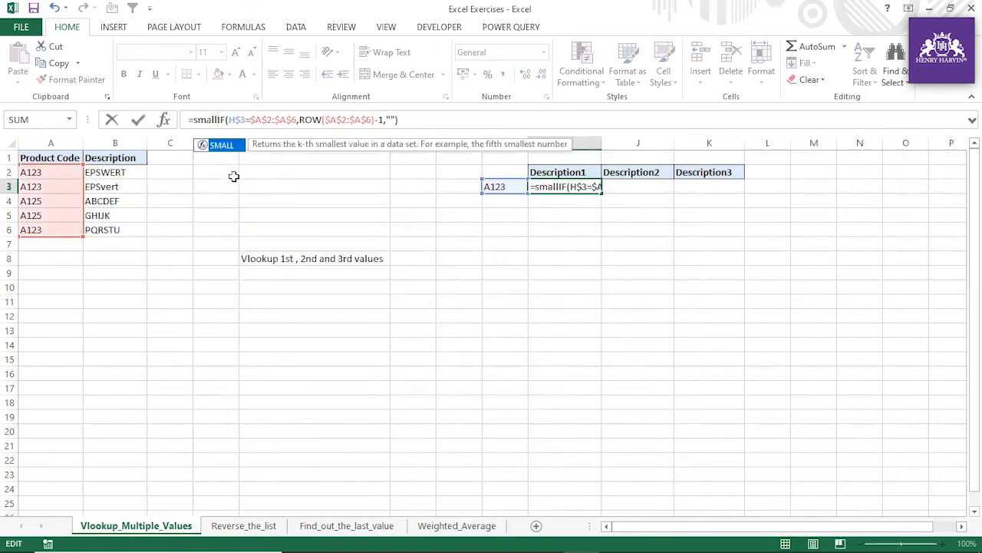
{"action": "type", "text": "("}
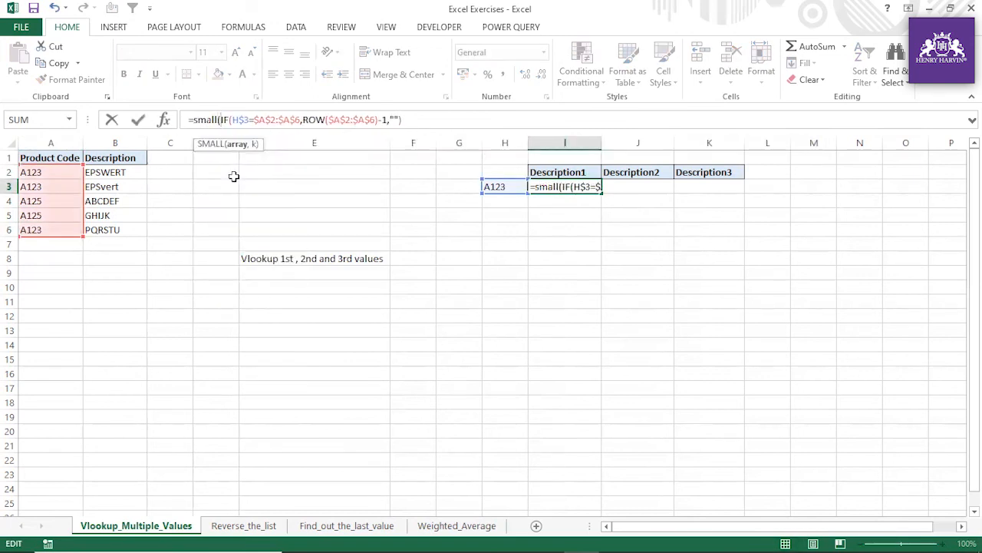
{"action": "left_click", "coordinate": [420, 121]}
{"action": "type", "text": ","}
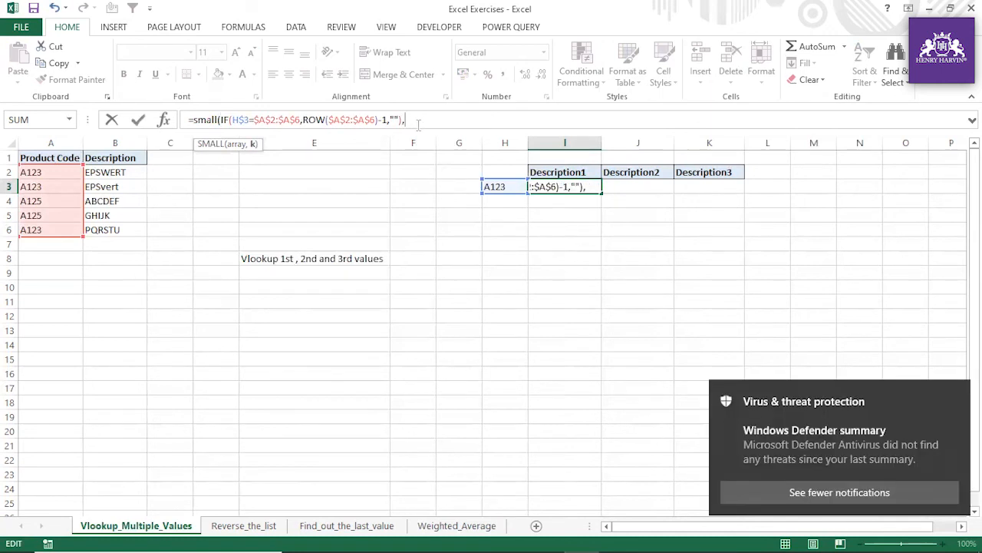
{"action": "left_click", "coordinate": [561, 157]}
{"action": "type", "text": ")"}
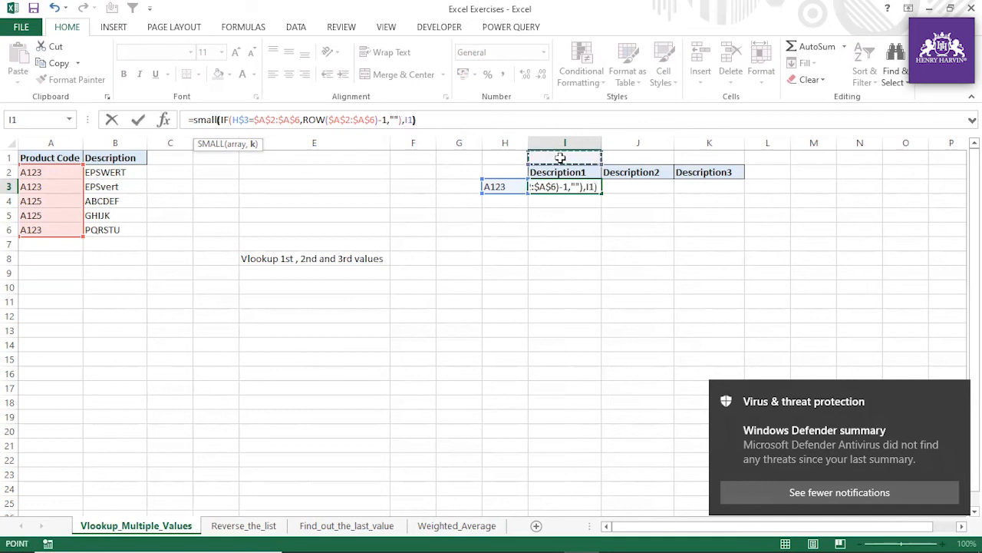
{"action": "key", "text": "Return"}
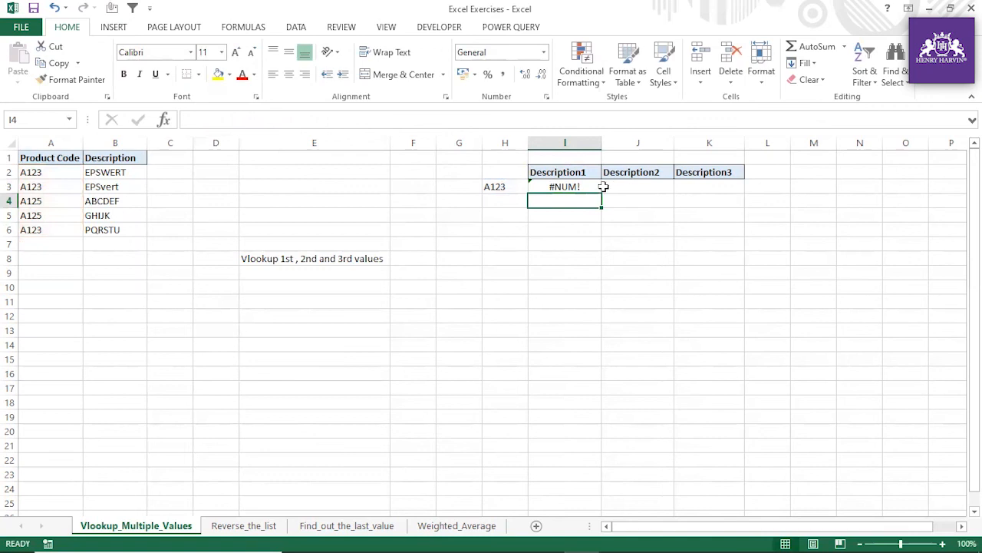
Lock the row of SMALL's k reference in I3 as I$1
{"action": "left_click", "coordinate": [583, 186]}
{"action": "left_click", "coordinate": [419, 120]}
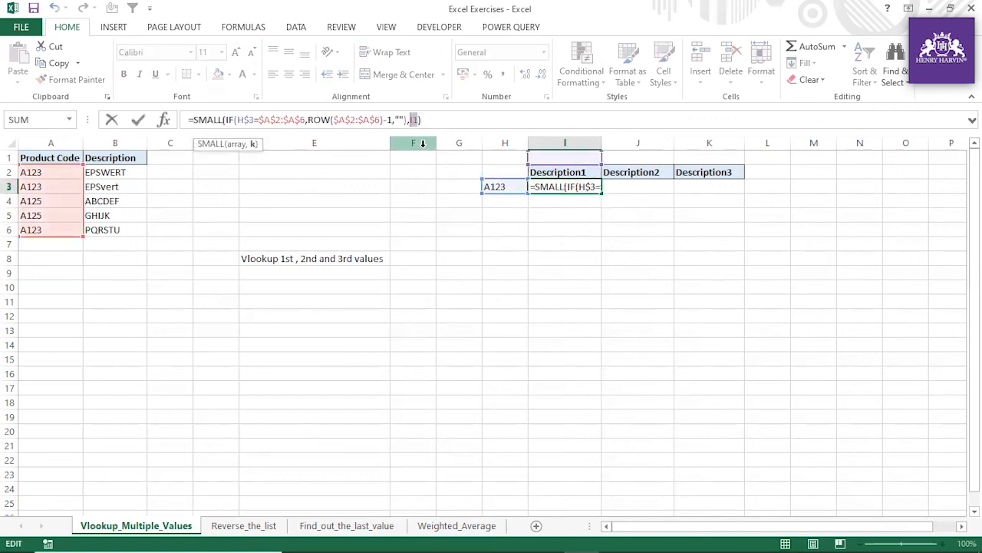
{"action": "key", "text": "F4"}
{"action": "key", "text": "F4"}
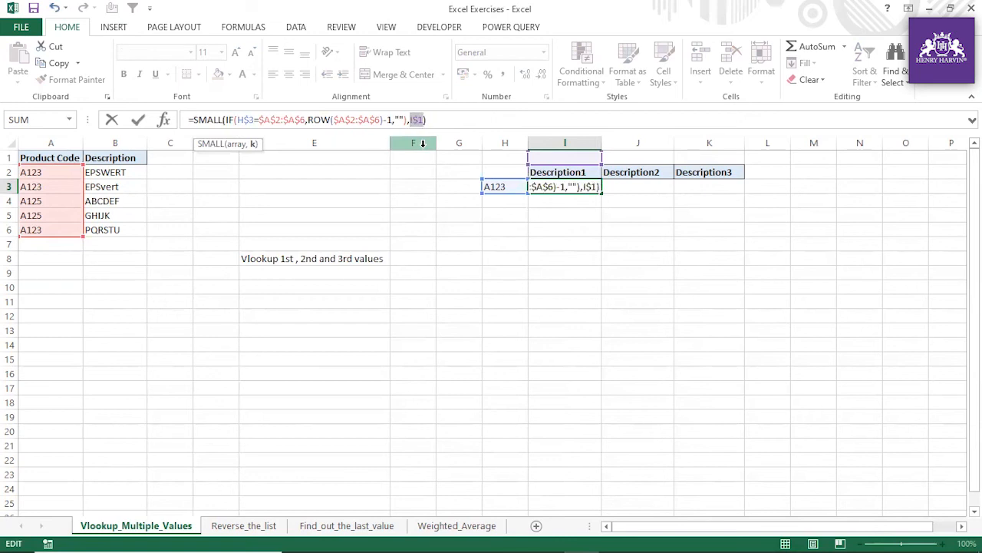
{"action": "key", "text": "Return"}
Enter the occurrence numbers 1, 2 and 3 in I1, J1 and K1 above the description headers
{"action": "left_click", "coordinate": [565, 158]}
{"action": "type", "text": "1"}
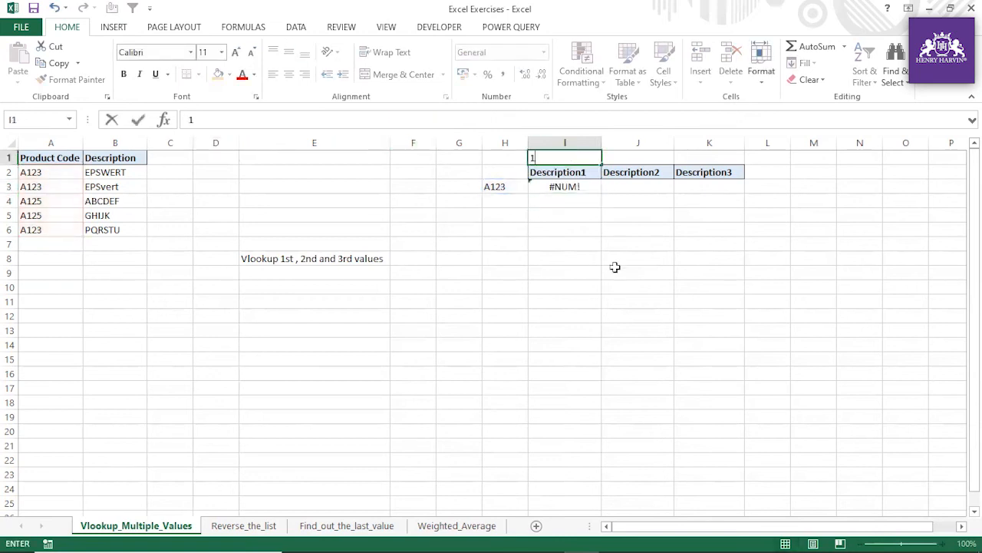
{"action": "left_click", "coordinate": [615, 267]}
{"action": "left_click", "coordinate": [636, 158]}
{"action": "type", "text": "2"}
{"action": "left_click", "coordinate": [693, 157]}
{"action": "type", "text": "3"}
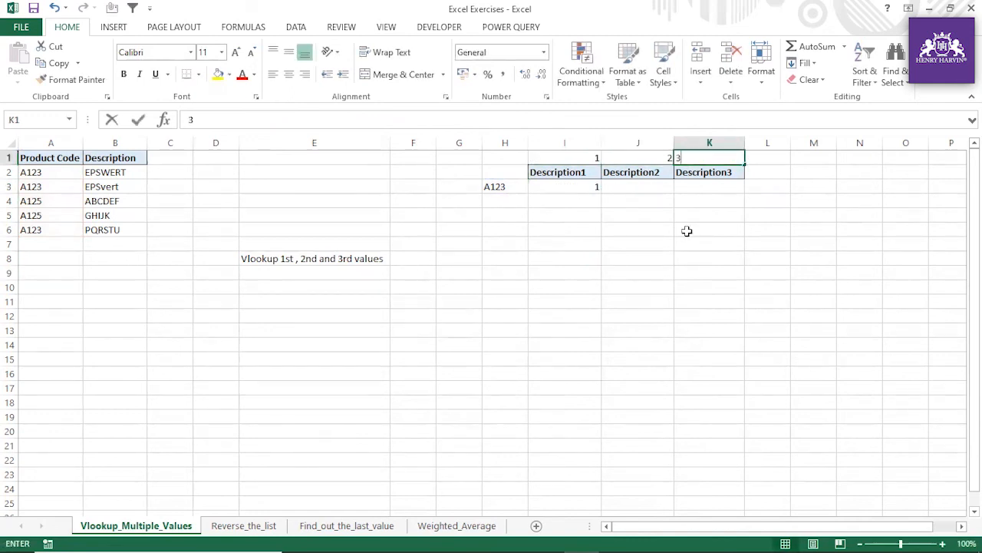
{"action": "left_click", "coordinate": [687, 231]}
Fill the SMALL formula from I3 across to J3:K3 and compare the copied references with the lookup code in H3
{"action": "left_click", "coordinate": [593, 187]}
{"action": "left_click_drag", "start_coordinate": [603, 192], "coordinate": [709, 201]}
{"action": "left_click", "coordinate": [618, 214]}
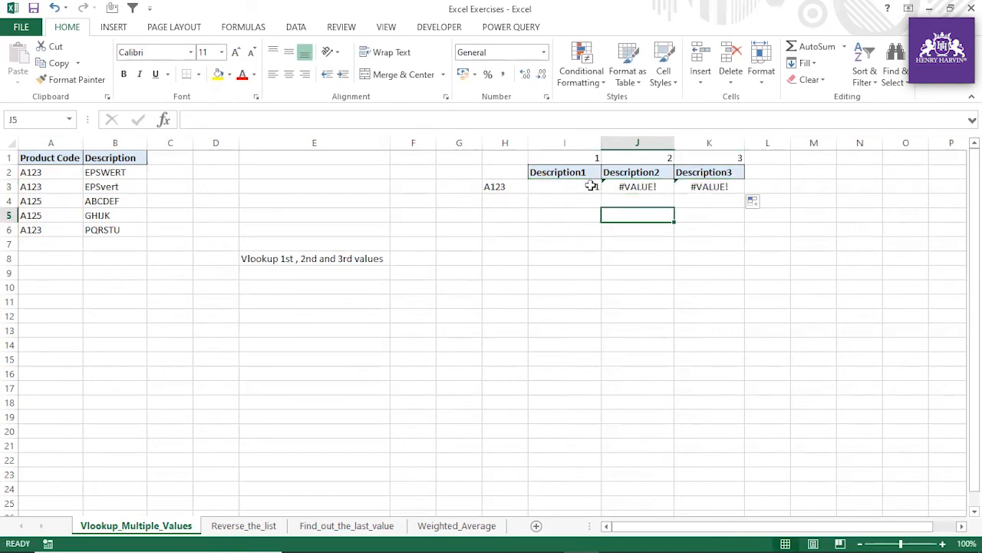
{"action": "left_click", "coordinate": [591, 187]}
{"action": "left_click", "coordinate": [624, 185]}
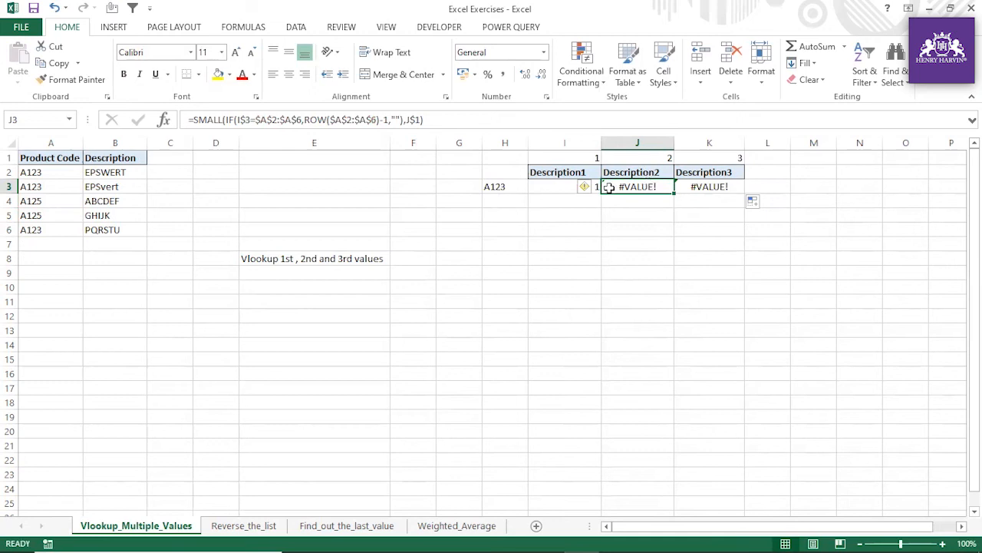
{"action": "left_click", "coordinate": [500, 186]}
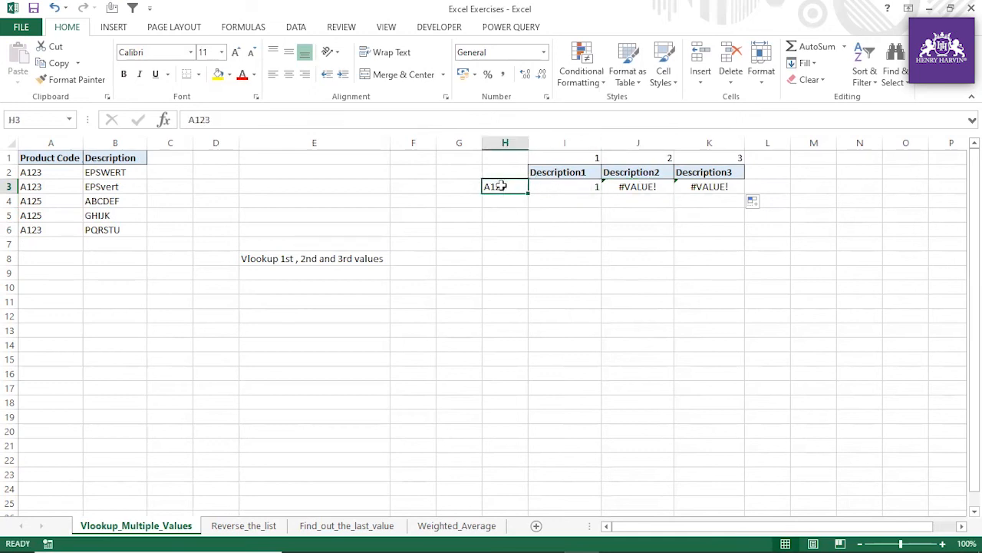
{"action": "left_click", "coordinate": [583, 189]}
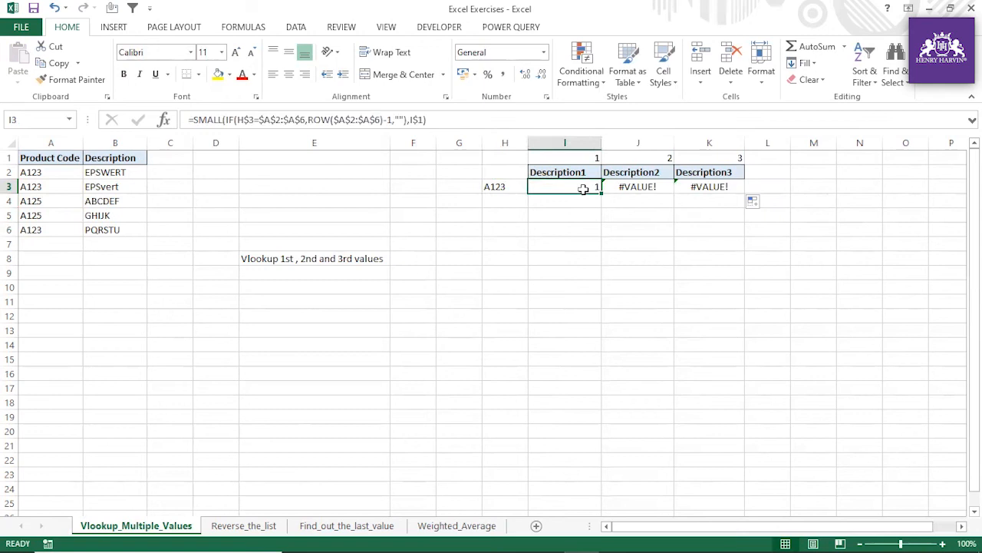
{"action": "left_click", "coordinate": [619, 186]}
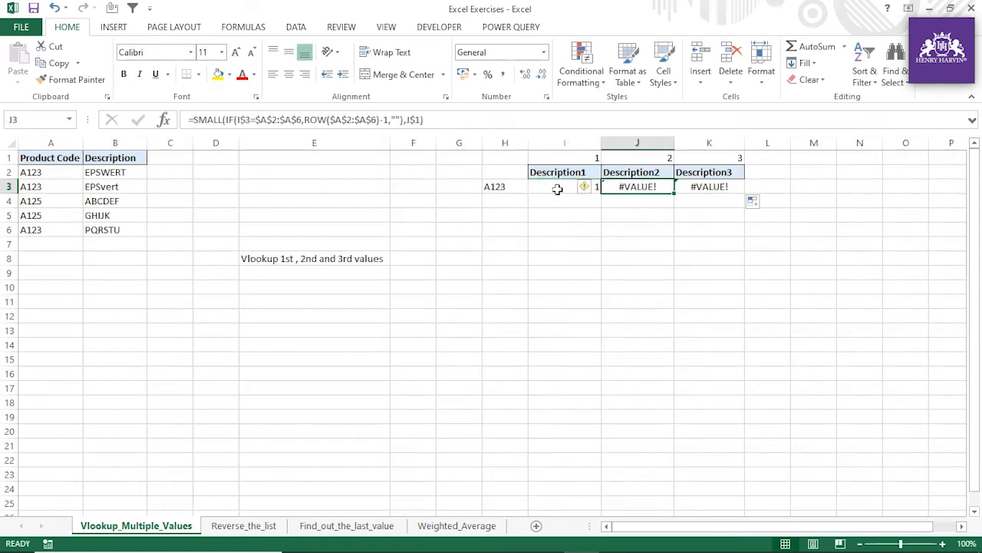
{"action": "left_click", "coordinate": [506, 186]}
Make the lookup code reference in I3's SMALL formula fully absolute as $H$3
{"action": "left_click", "coordinate": [555, 186]}
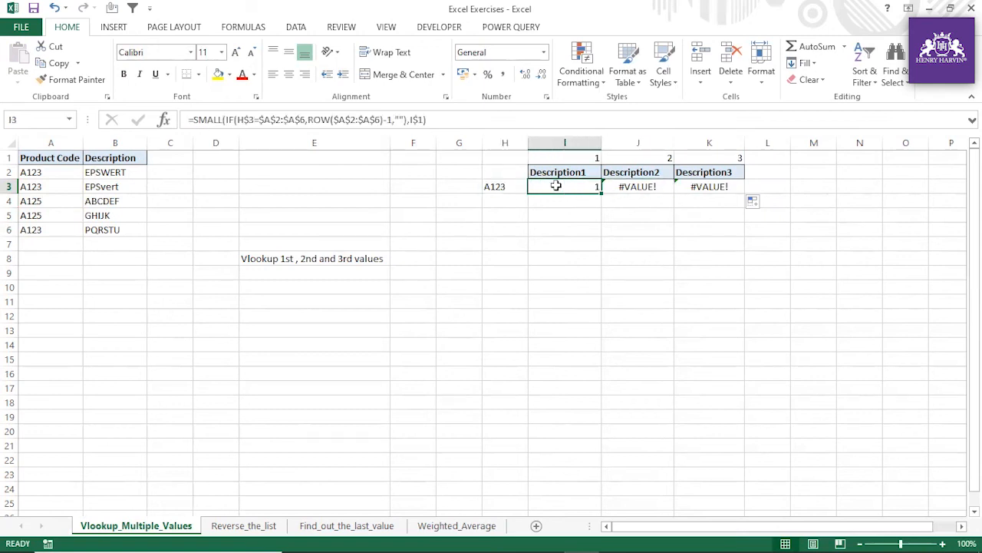
{"action": "left_click", "coordinate": [255, 119]}
{"action": "left_click_drag", "start_coordinate": [254, 119], "coordinate": [240, 120]}
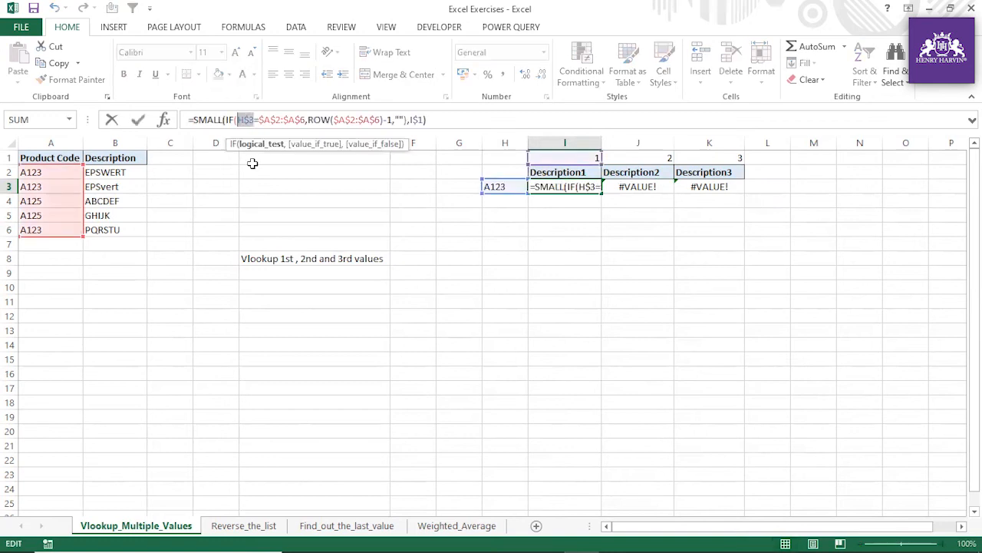
{"action": "key", "text": "F4"}
{"action": "key", "text": "F4"}
{"action": "key", "text": "F4"}
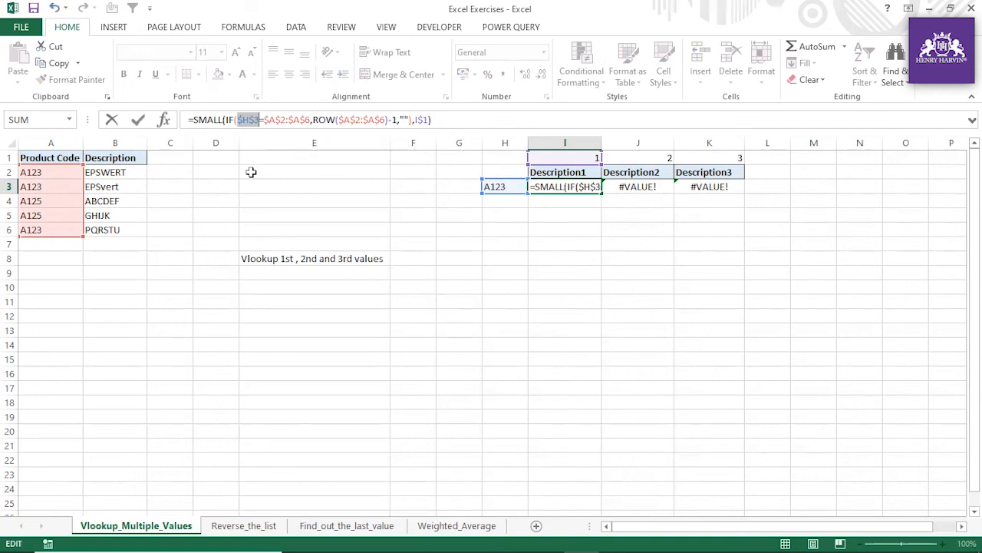
{"action": "key", "text": "ctrl+shift+Return"}
Fill the corrected SMALL formula from I3 across to J3:K3
{"action": "left_click", "coordinate": [588, 184]}
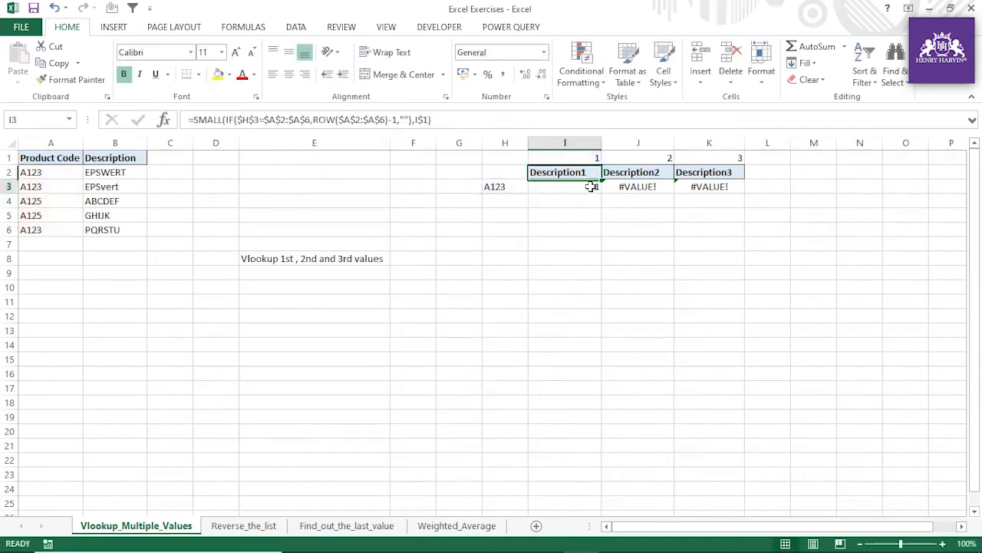
{"action": "left_click_drag", "start_coordinate": [601, 193], "coordinate": [721, 203]}
{"action": "left_click", "coordinate": [630, 214]}
Compare the formulas in I3, J3 and K3, checking their lookup code, range and k references
{"action": "left_click", "coordinate": [591, 189]}
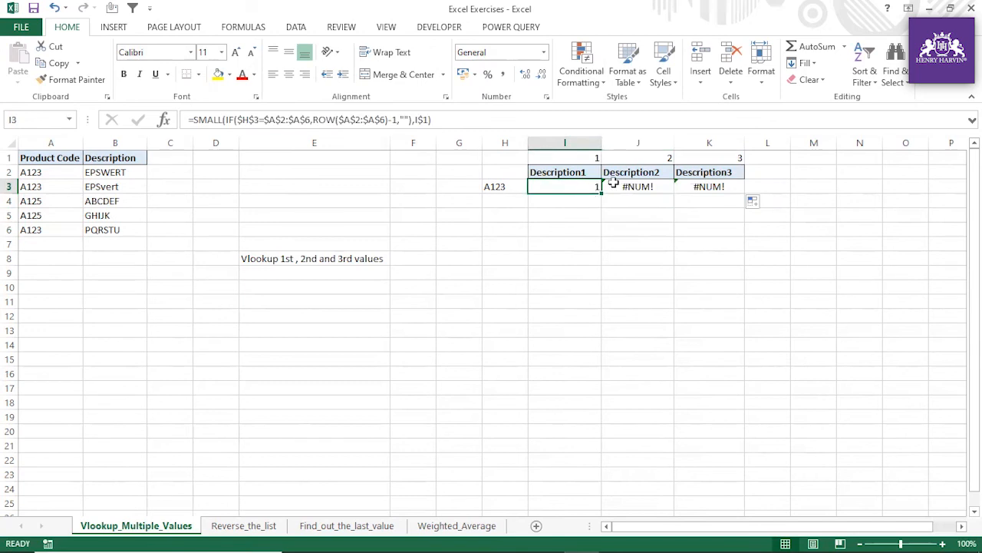
{"action": "left_click", "coordinate": [616, 184]}
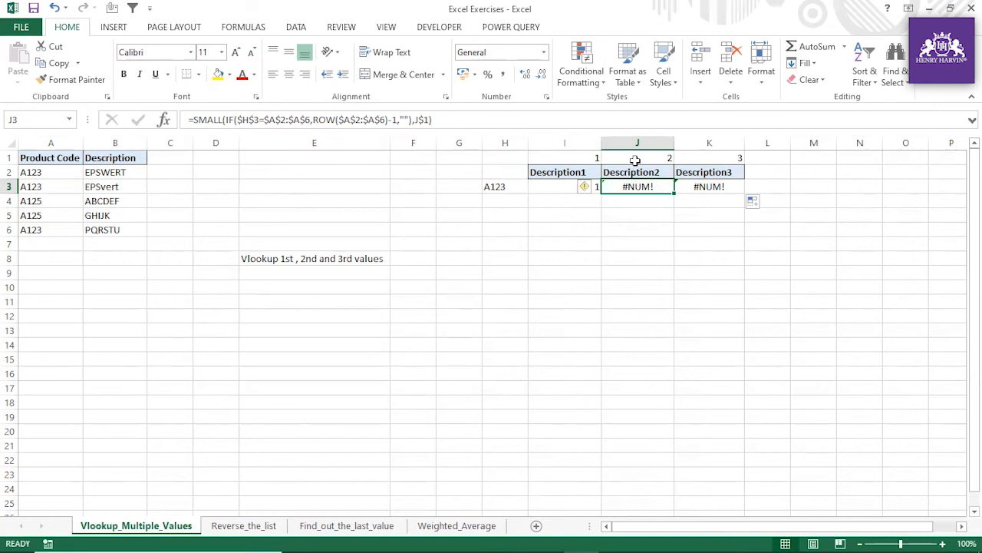
{"action": "left_click", "coordinate": [719, 183]}
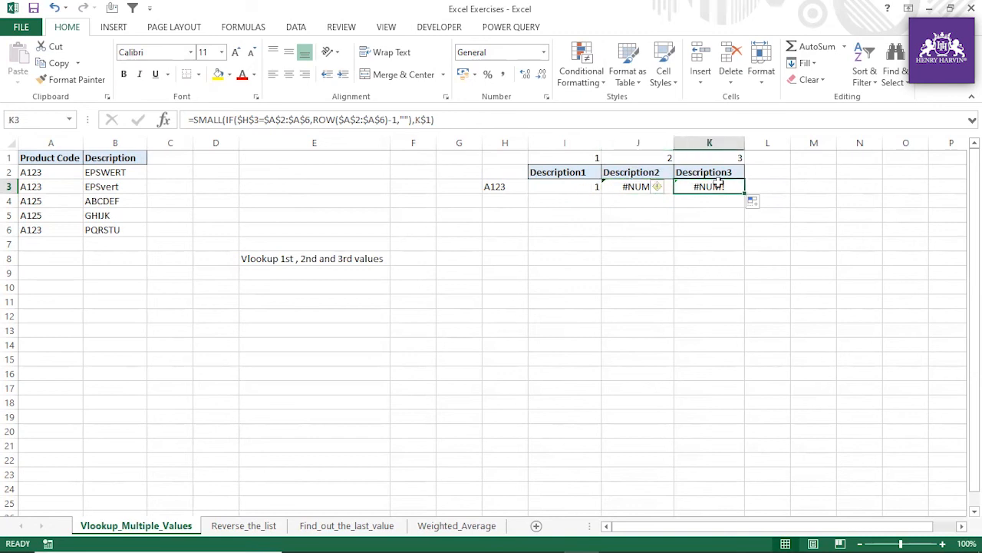
{"action": "left_click", "coordinate": [591, 187]}
{"action": "left_click", "coordinate": [620, 188]}
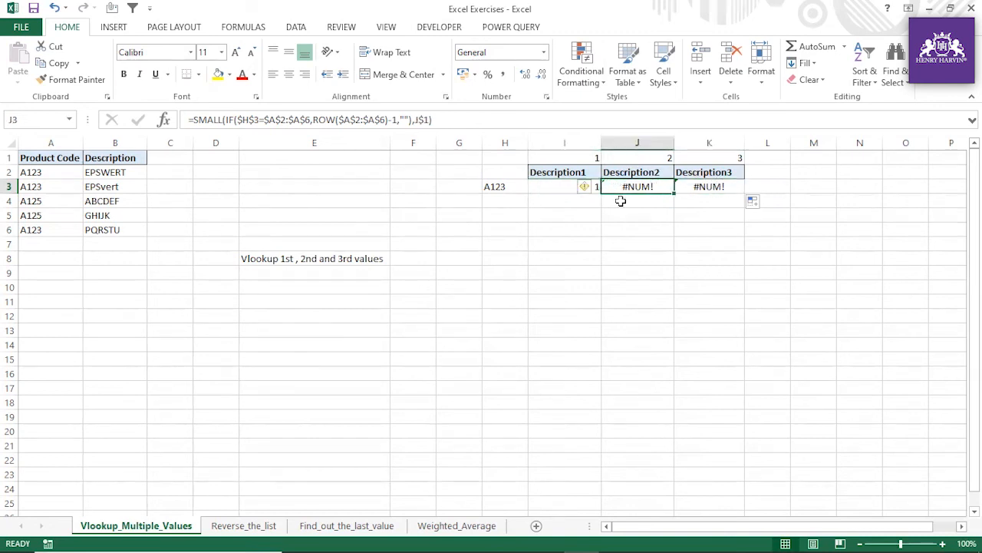
{"action": "key", "text": "F2"}
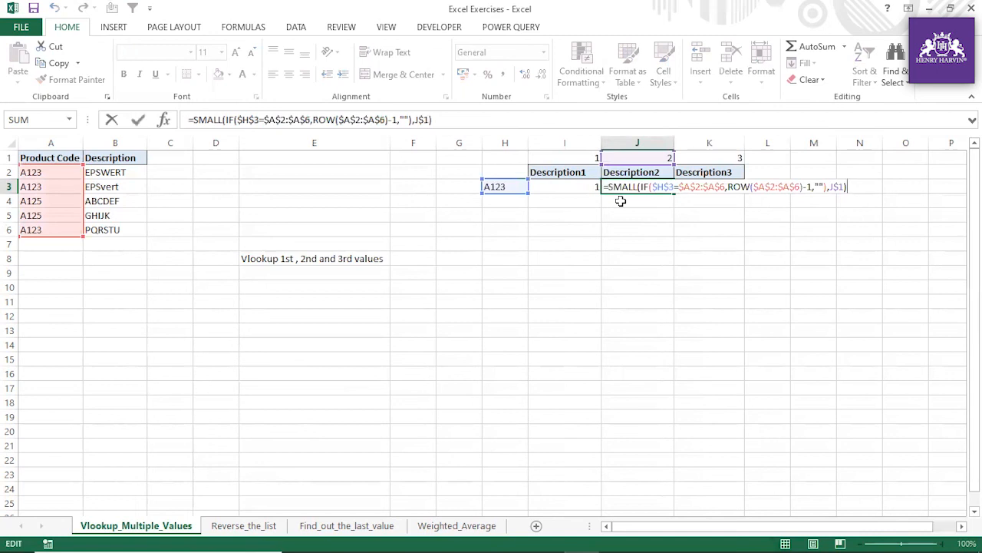
{"action": "key", "text": "shift+Return"}
{"action": "left_click", "coordinate": [641, 198]}
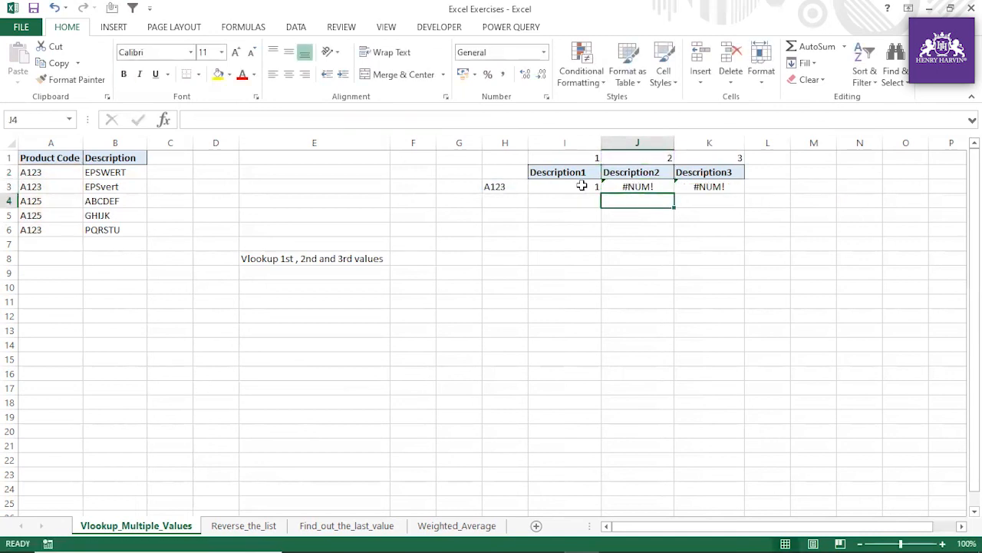
{"action": "left_click", "coordinate": [581, 186]}
{"action": "left_click", "coordinate": [634, 187]}
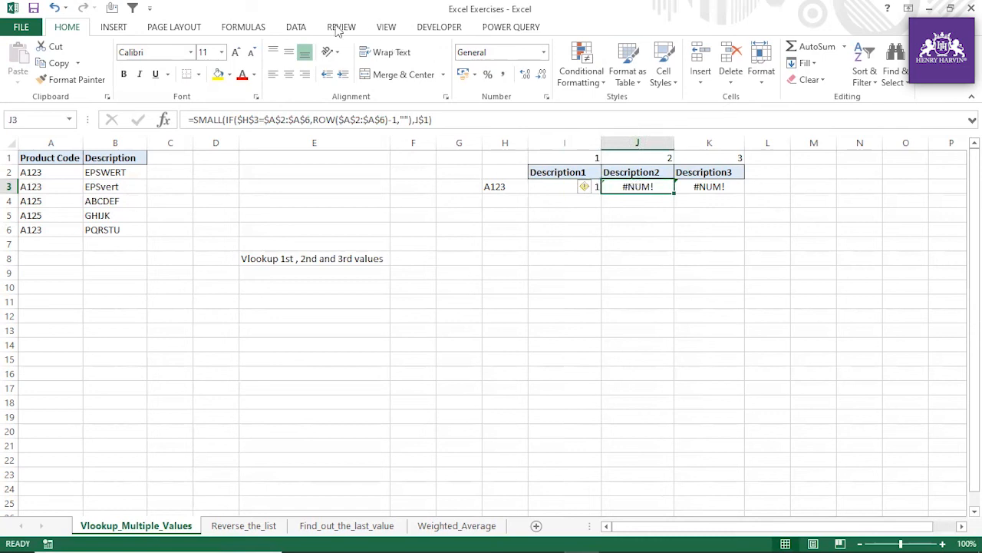
Evaluate J3's formula step by step up to its IF expression and close the evaluation
{"action": "left_click", "coordinate": [244, 27]}
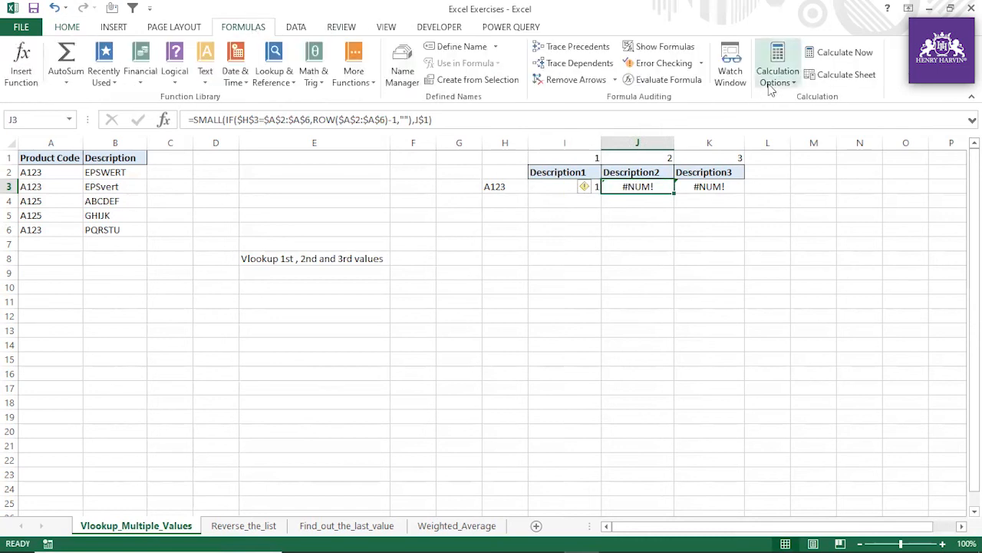
{"action": "left_click", "coordinate": [686, 84]}
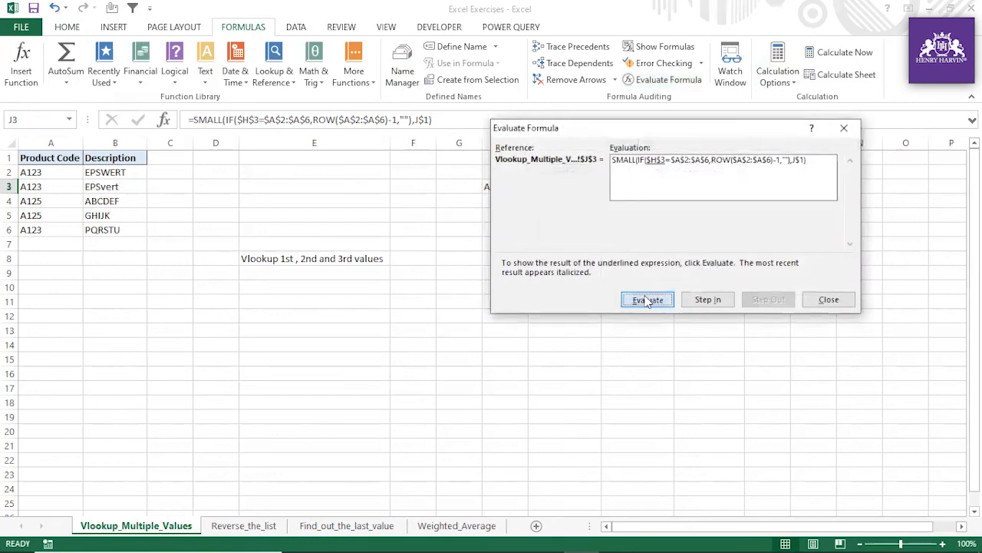
{"action": "left_click", "coordinate": [647, 299]}
{"action": "left_click", "coordinate": [647, 299]}
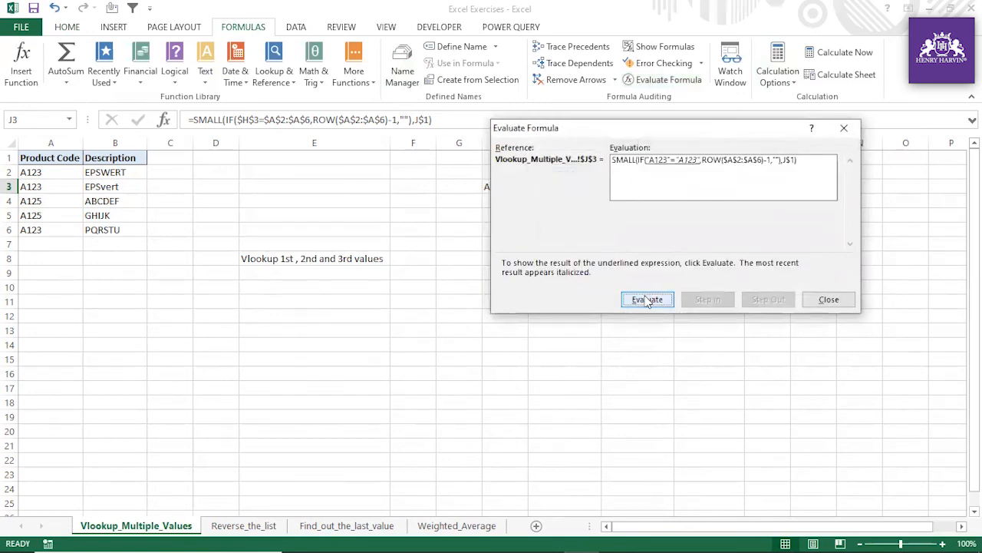
{"action": "left_click", "coordinate": [647, 299]}
{"action": "left_click", "coordinate": [647, 299]}
{"action": "left_click", "coordinate": [647, 299]}
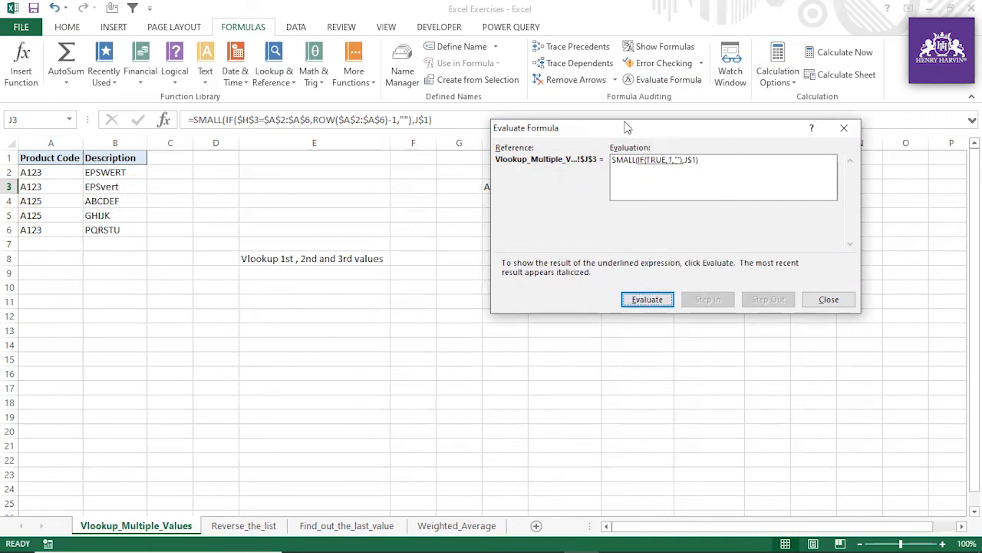
{"action": "left_click_drag", "start_coordinate": [615, 133], "coordinate": [244, 190]}
{"action": "left_click", "coordinate": [454, 353]}
{"action": "left_click", "coordinate": [625, 284]}
Evaluate the k argument J$1 inside J3's SMALL formula
{"action": "left_click", "coordinate": [637, 187]}
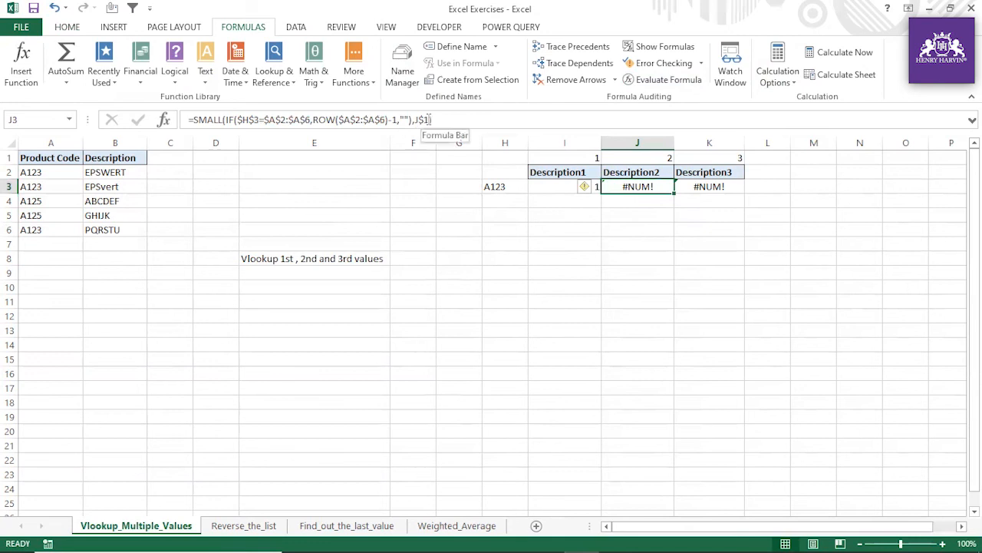
{"action": "left_click", "coordinate": [426, 119]}
{"action": "double_click", "coordinate": [421, 120]}
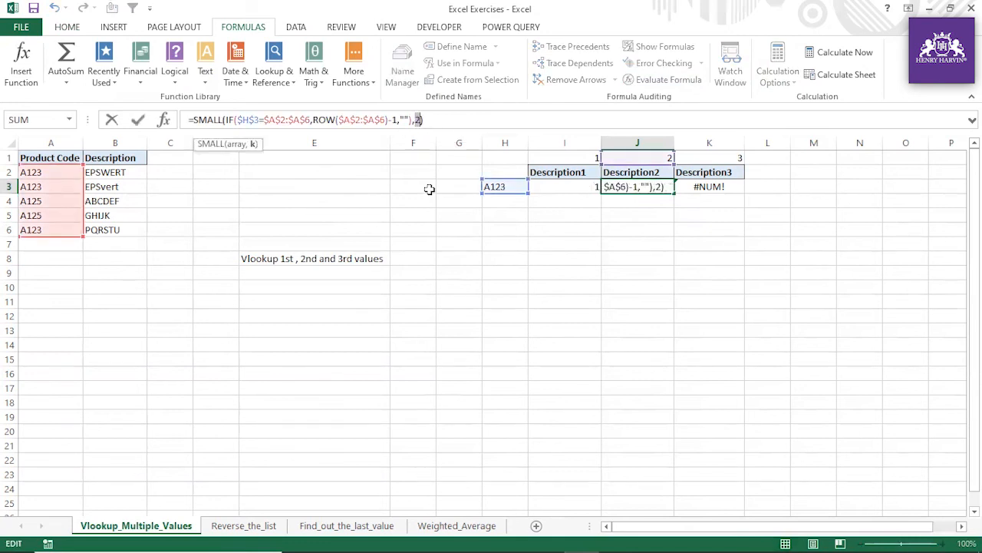
{"action": "key", "text": "ctrl+Return"}
{"action": "left_click", "coordinate": [604, 244]}
Evaluate the IF portion of I3's SMALL formula in place to inspect its array, and leave the formula unchanged
{"action": "left_click", "coordinate": [574, 185]}
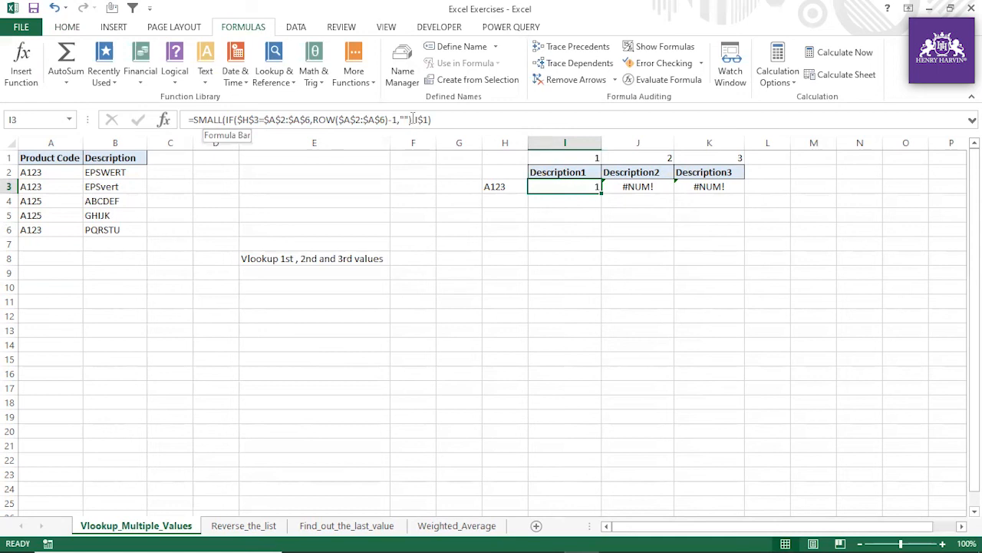
{"action": "left_click_drag", "start_coordinate": [413, 119], "coordinate": [225, 119]}
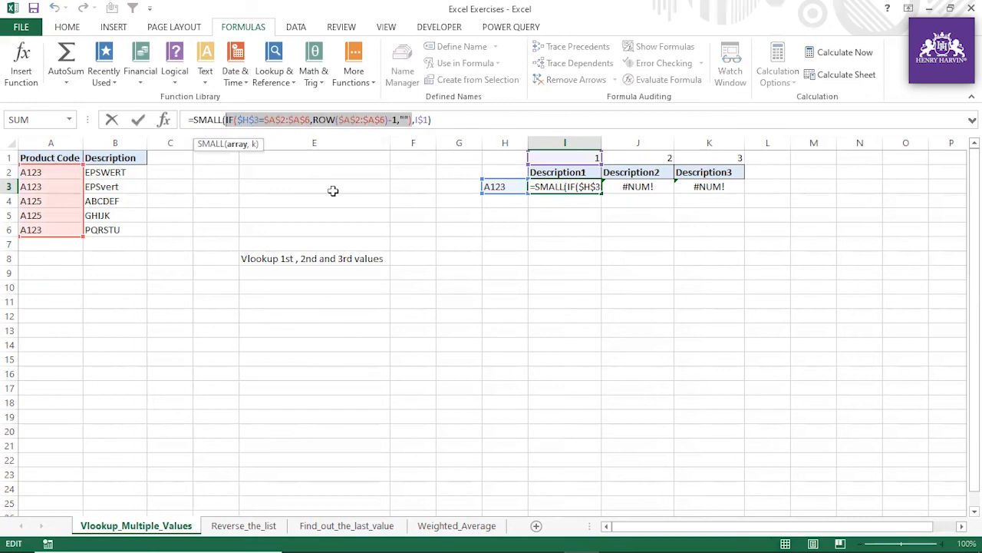
{"action": "key", "text": "F9"}
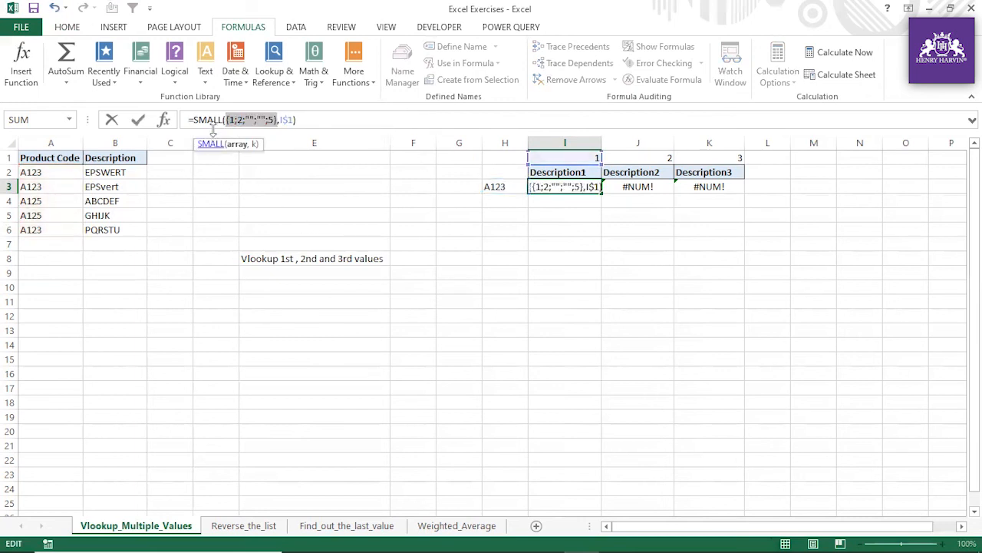
{"action": "left_click", "coordinate": [292, 120]}
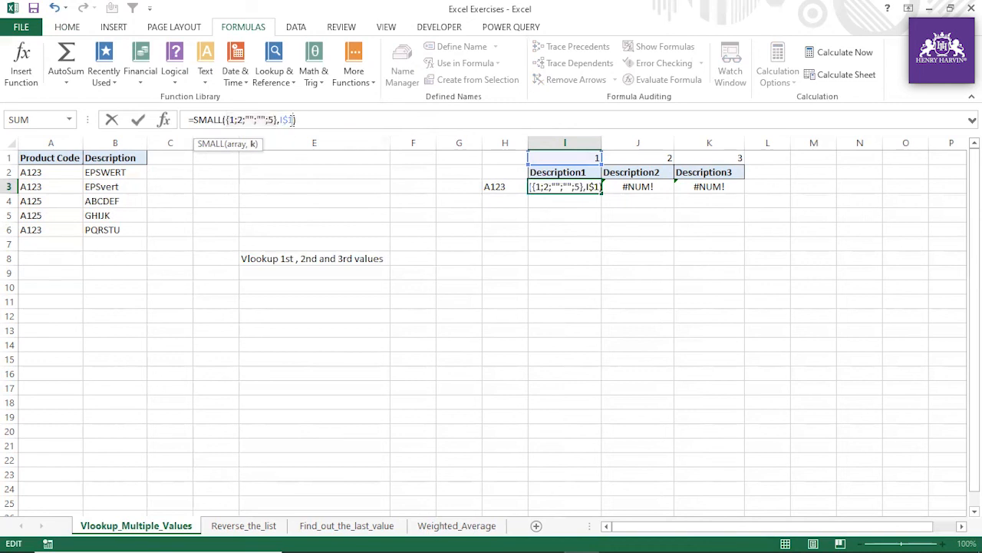
{"action": "key", "text": "Escape"}
{"action": "left_click", "coordinate": [596, 230]}
Refill the SMALL formula from I3 across the row and clear the extra copy in L3
{"action": "left_click", "coordinate": [591, 188]}
{"action": "left_click_drag", "start_coordinate": [600, 191], "coordinate": [665, 191]}
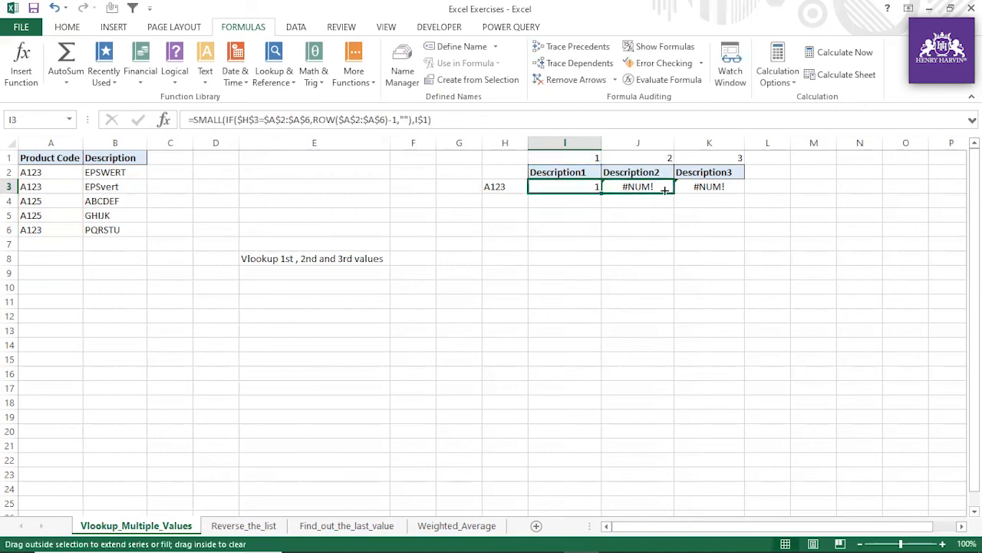
{"action": "left_click_drag", "start_coordinate": [732, 189], "coordinate": [768, 191]}
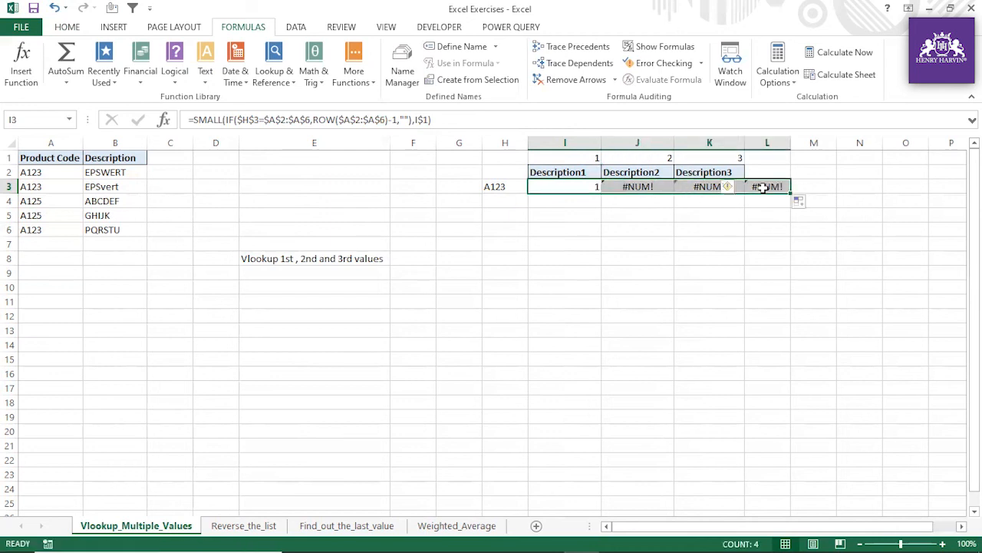
{"action": "left_click", "coordinate": [764, 187]}
{"action": "key", "text": "Delete"}
{"action": "left_click", "coordinate": [700, 229]}
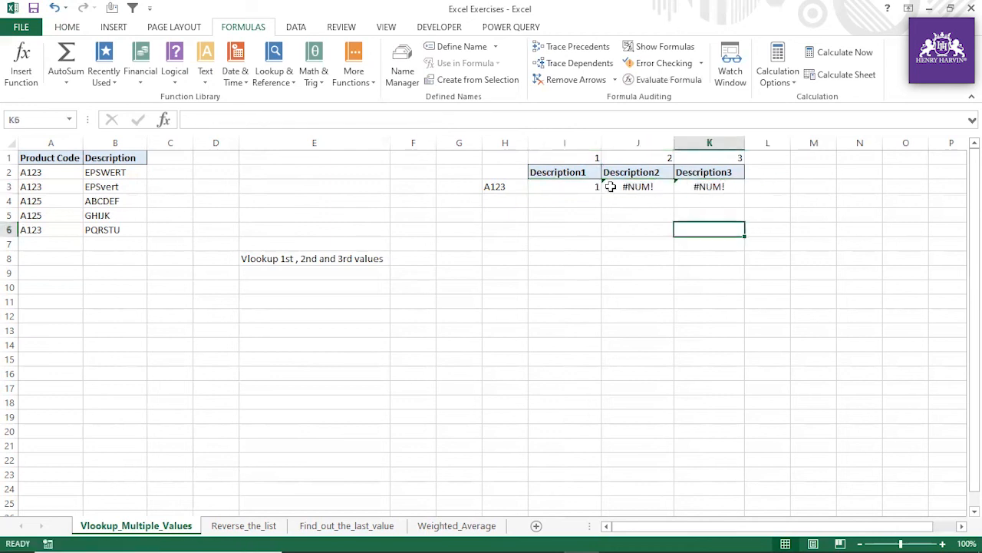
Remove the SMALL wrapper and its k argument from J3, leaving only the IF formula
{"action": "left_click", "coordinate": [657, 156]}
{"action": "left_click", "coordinate": [633, 186]}
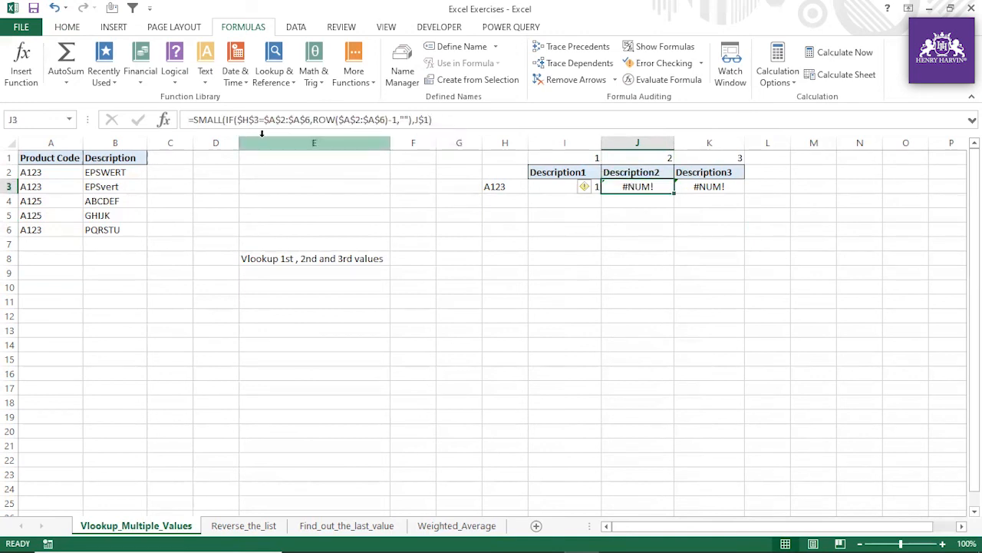
{"action": "left_click", "coordinate": [509, 187]}
{"action": "left_click", "coordinate": [607, 188]}
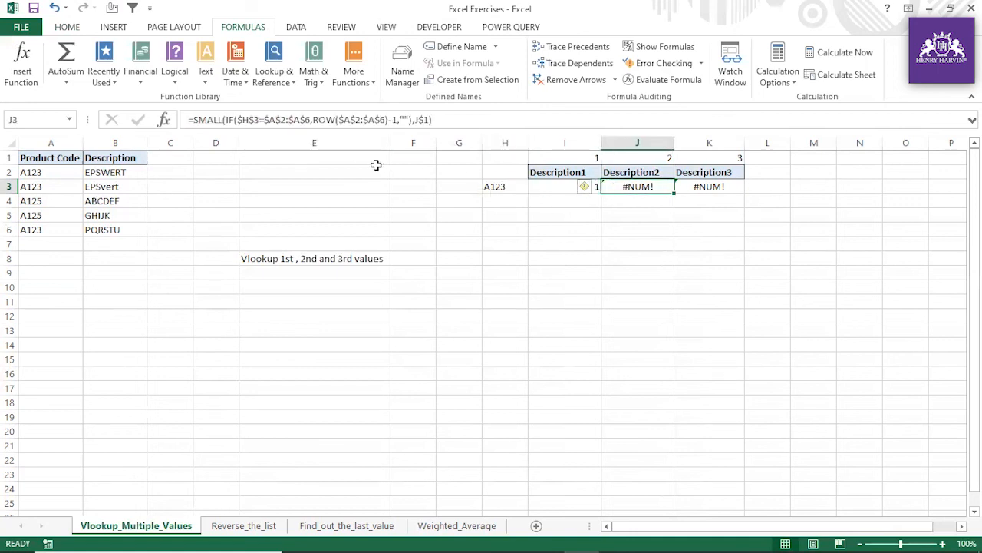
{"action": "left_click", "coordinate": [227, 119]}
{"action": "left_click_drag", "start_coordinate": [227, 120], "coordinate": [194, 120]}
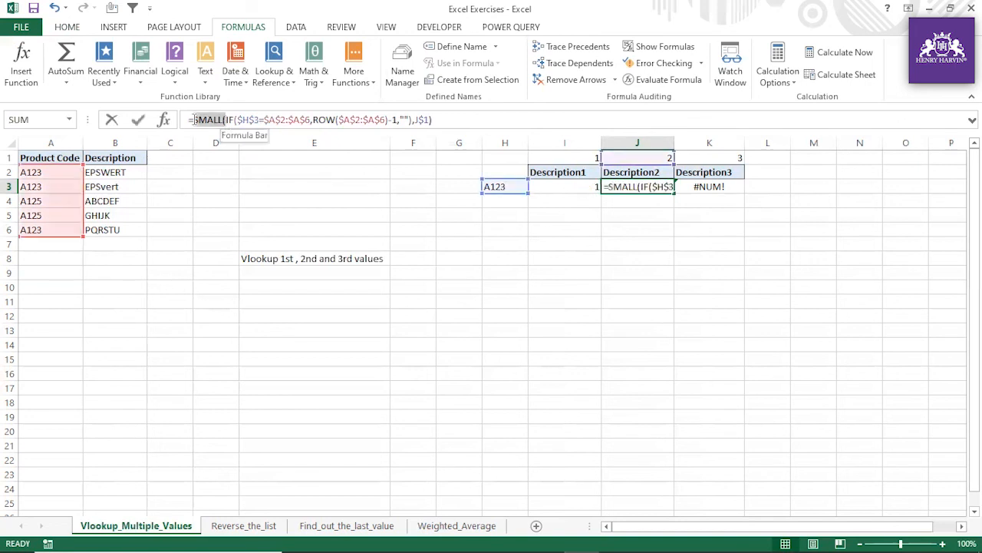
{"action": "key", "text": "Delete"}
{"action": "left_click", "coordinate": [427, 119]}
{"action": "key", "text": "BackSpace"}
{"action": "key", "text": "BackSpace"}
{"action": "key", "text": "BackSpace"}
{"action": "key", "text": "BackSpace"}
{"action": "key", "text": "BackSpace"}
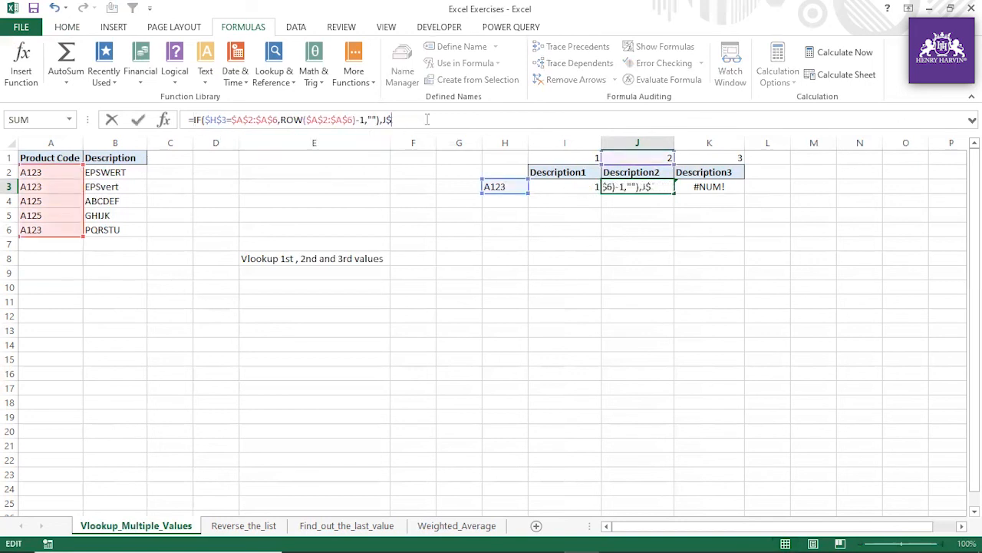
{"action": "key", "text": "Return"}
{"action": "left_click", "coordinate": [546, 223]}
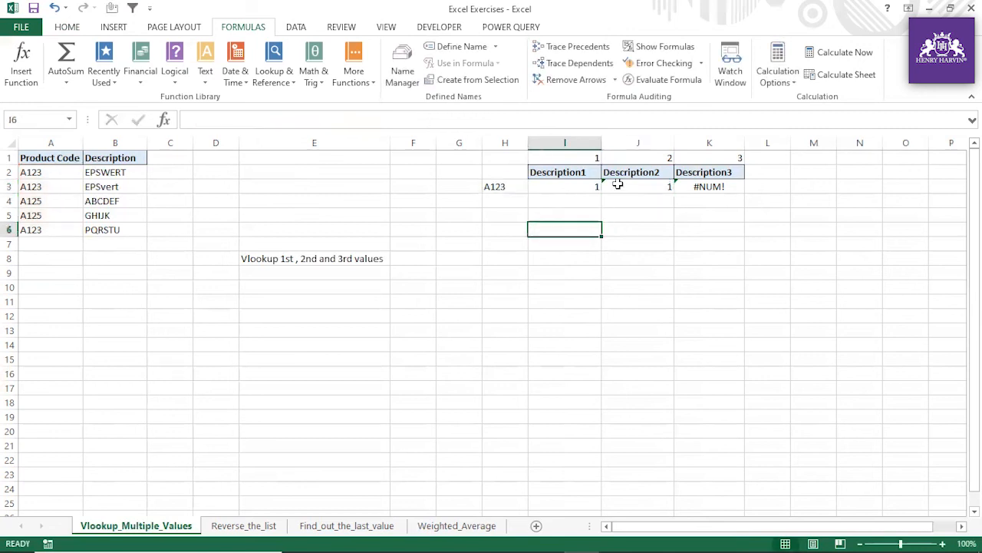
Evaluate the whole IF formula in J3 to inspect its array, and discard the evaluated result
{"action": "left_click", "coordinate": [617, 184]}
{"action": "left_click_drag", "start_coordinate": [192, 119], "coordinate": [413, 120]}
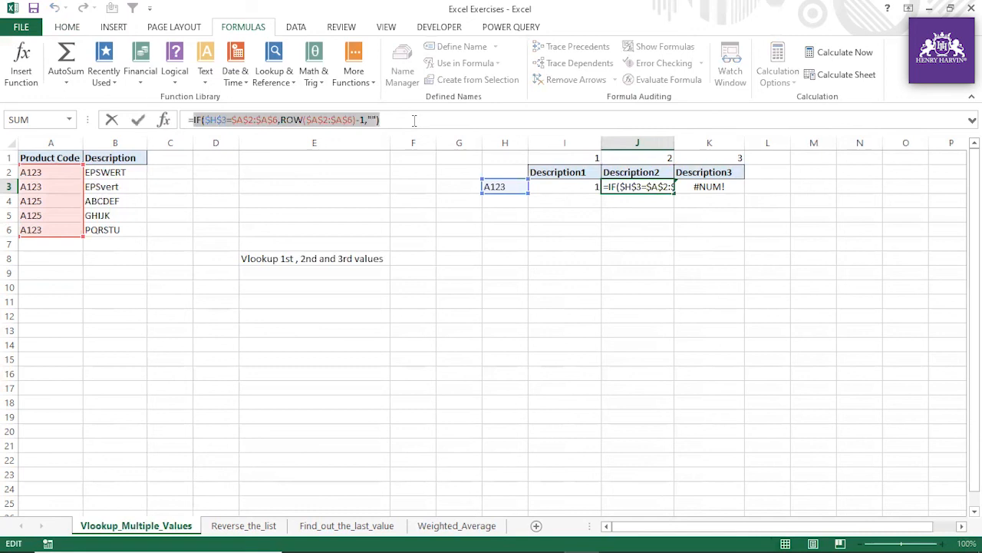
{"action": "key", "text": "F9"}
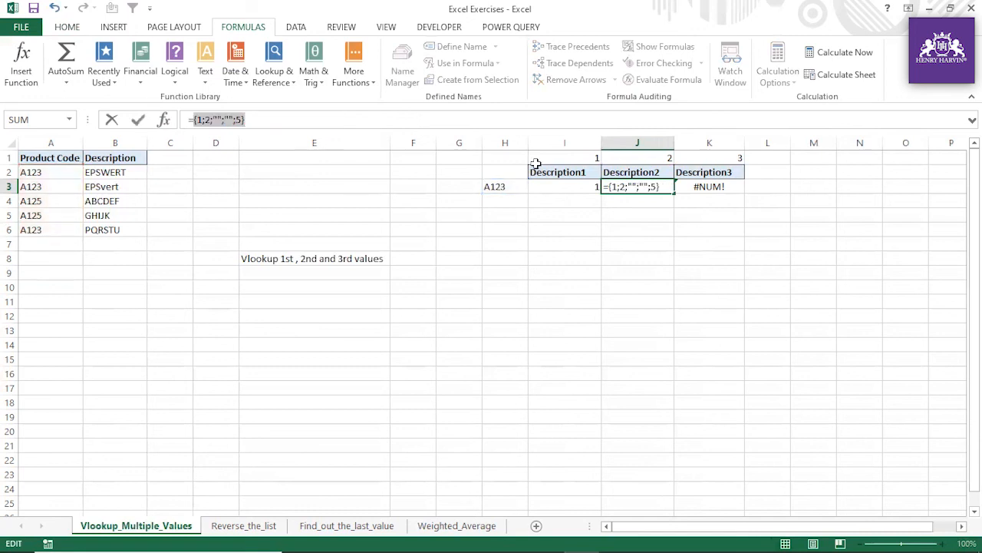
{"action": "left_click", "coordinate": [631, 230]}
{"action": "key", "text": "Escape"}
{"action": "left_click", "coordinate": [628, 229]}
Wrap the IF formula in J3 in a SMALL function with a k value of 2
{"action": "left_click", "coordinate": [625, 185]}
{"action": "key", "text": "F2"}
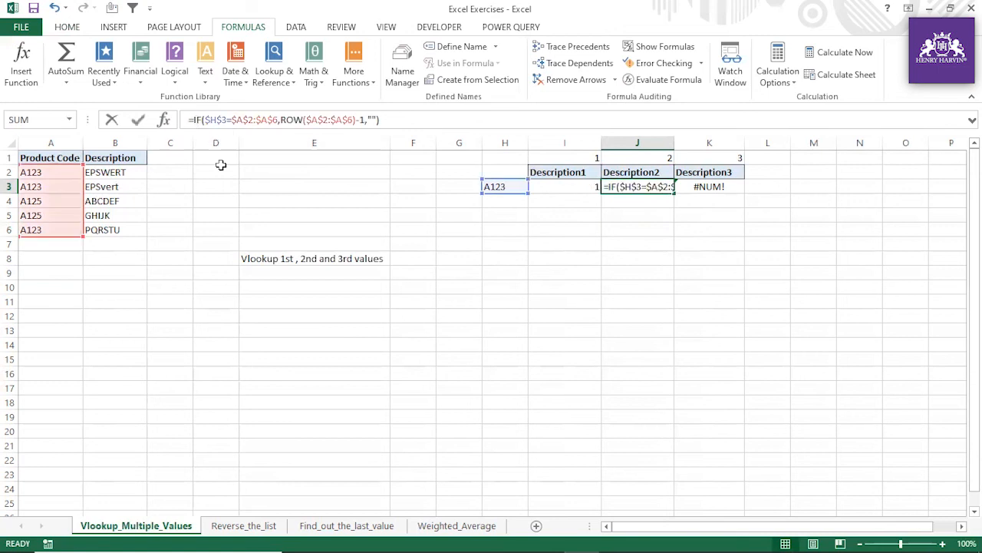
{"action": "type", "text": "Small"}
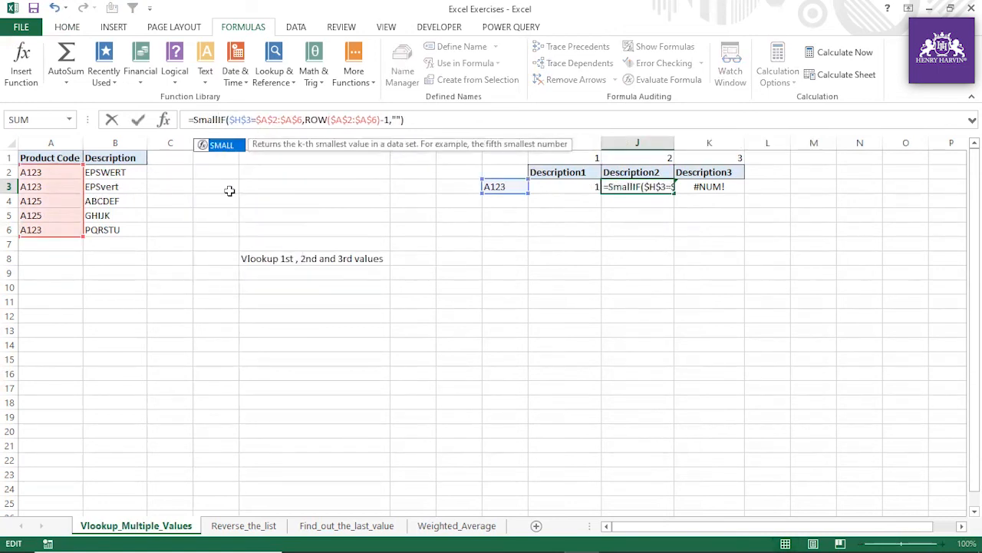
{"action": "type", "text": "("}
{"action": "type", "text": ",2)"}
{"action": "key", "text": "Return"}
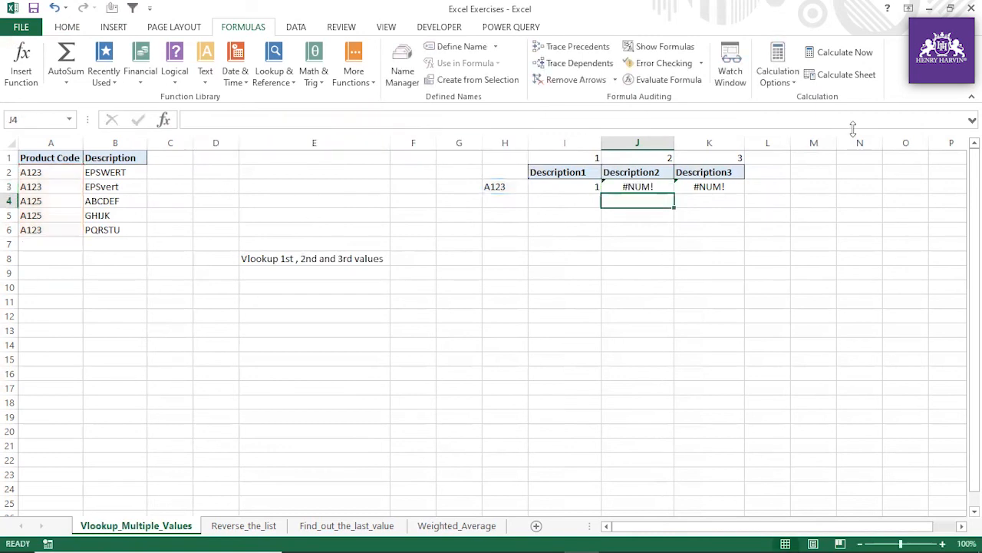
Re-enter the SMALL formula with k value 2 in J3 as an array formula
{"action": "left_click", "coordinate": [641, 188]}
{"action": "double_click", "coordinate": [641, 188]}
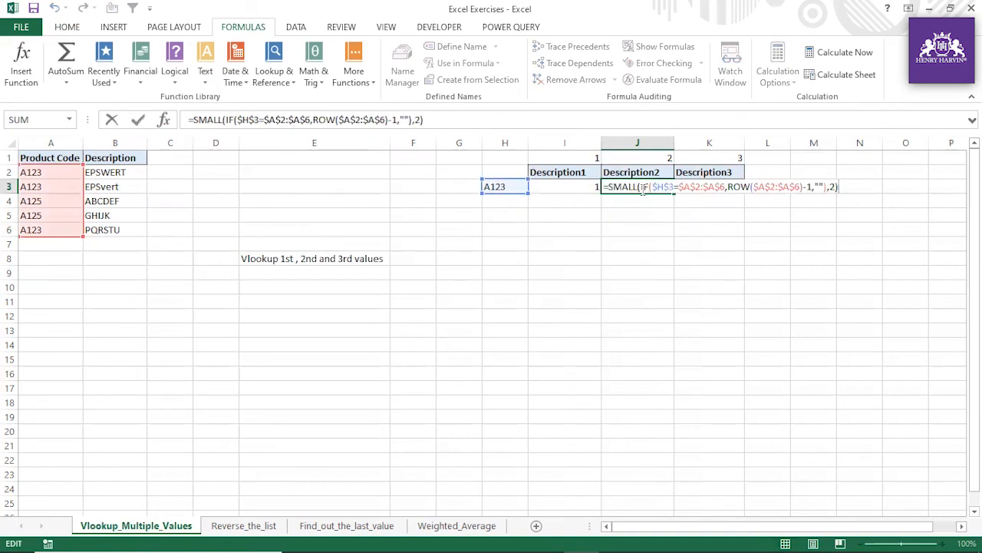
{"action": "key", "text": "ctrl+shift+Return"}
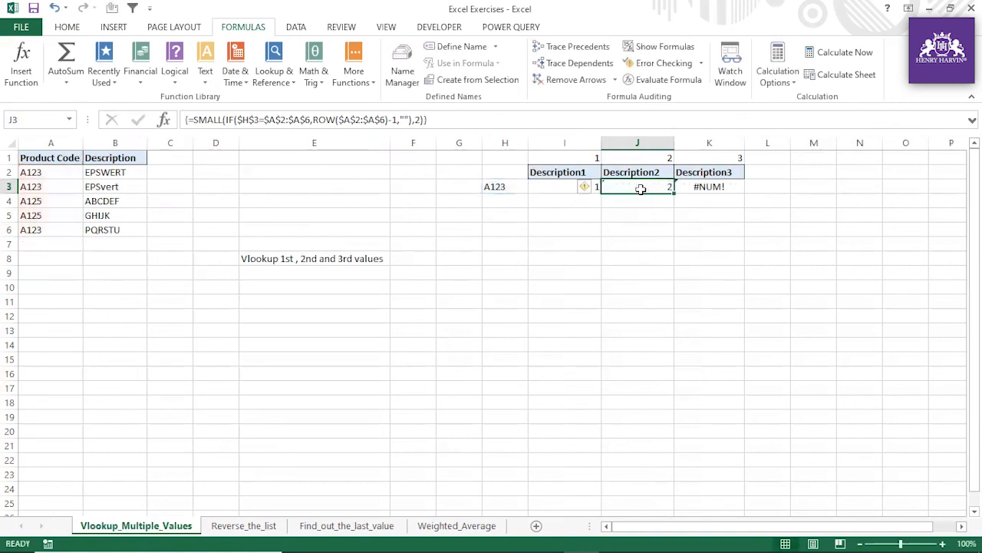
{"action": "left_click", "coordinate": [641, 239]}
{"action": "left_click", "coordinate": [664, 188]}
{"action": "left_click", "coordinate": [659, 245]}
Refill the SMALL formula from I3 across to K3 and convert the copy in J3 to an array formula
{"action": "left_click", "coordinate": [587, 187]}
{"action": "left_click_drag", "start_coordinate": [600, 192], "coordinate": [691, 223]}
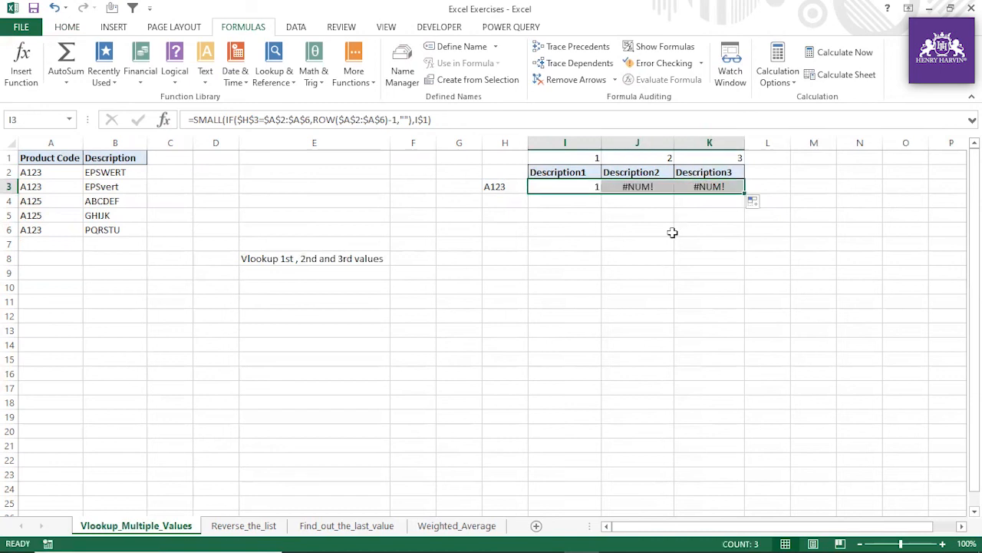
{"action": "left_click", "coordinate": [673, 231]}
{"action": "left_click", "coordinate": [637, 188]}
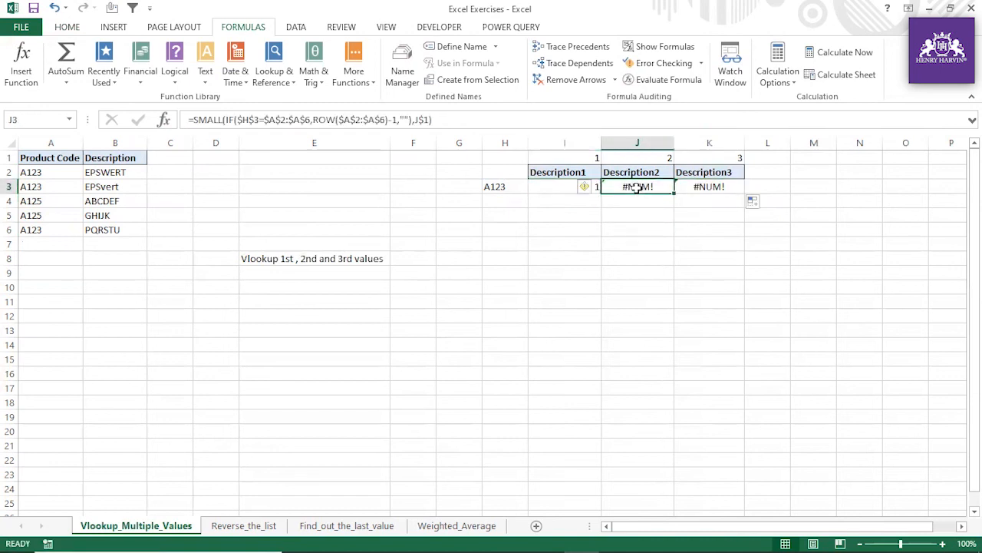
{"action": "double_click", "coordinate": [637, 186]}
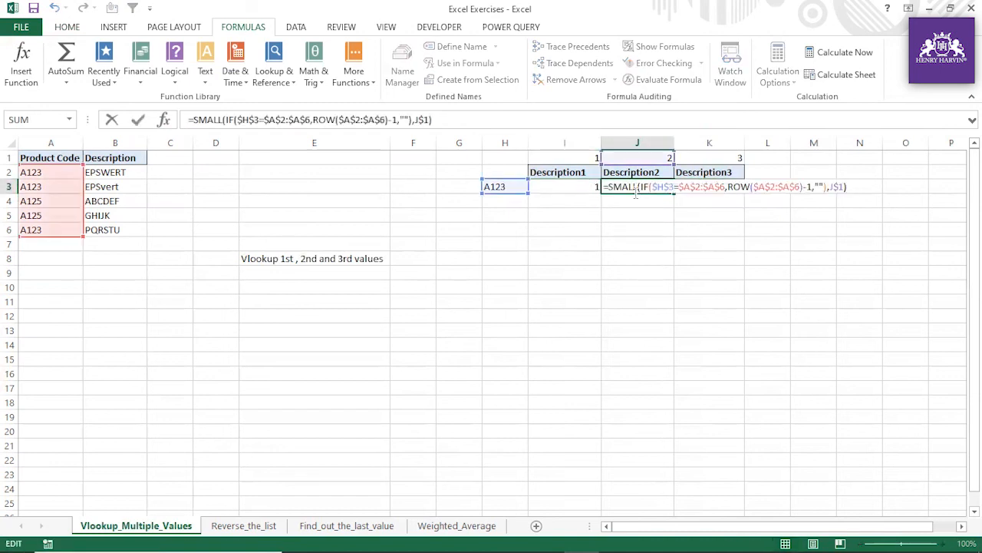
{"action": "key", "text": "ctrl+shift+Return"}
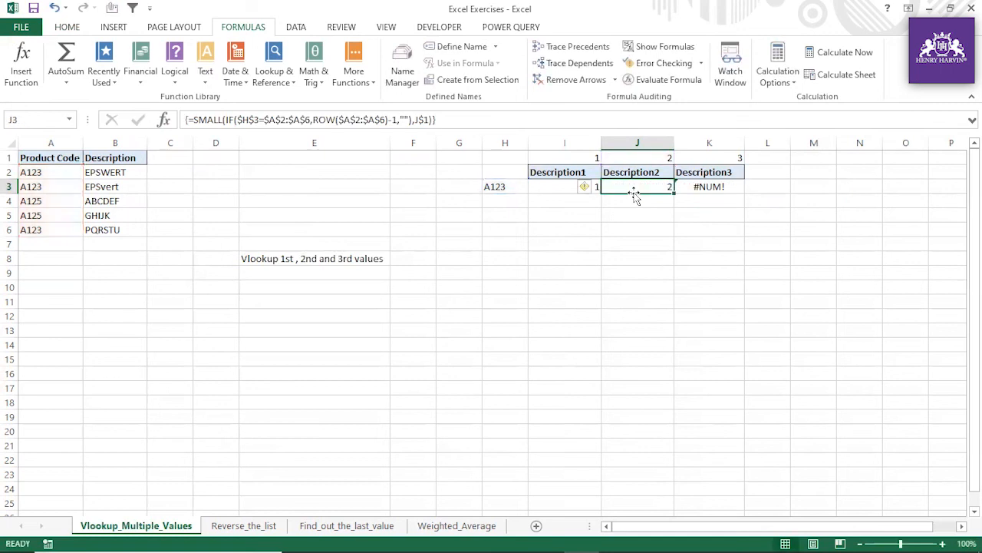
{"action": "left_click", "coordinate": [679, 213]}
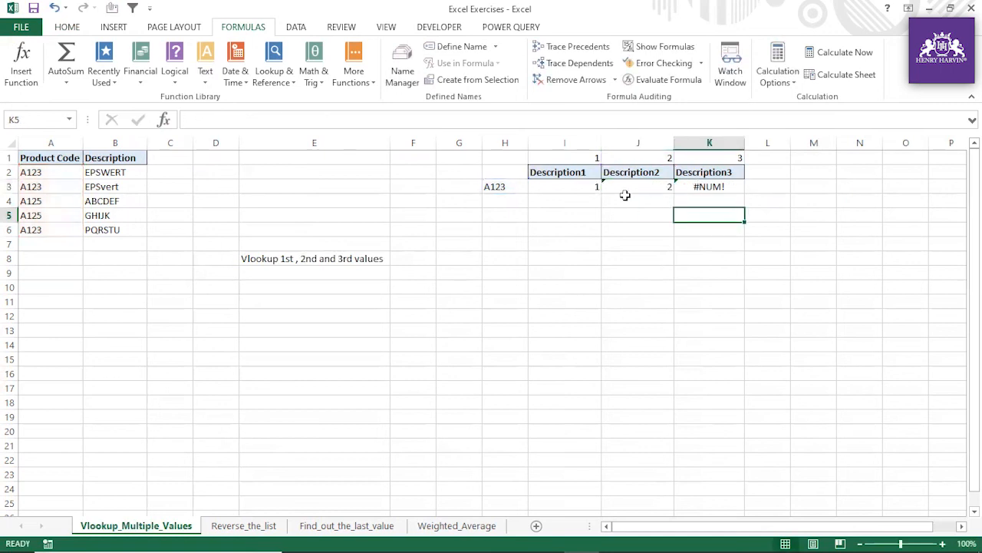
{"action": "left_click", "coordinate": [622, 244]}
Wrap the SMALL formula in I3 in an INDEX function that uses $B$2:$B$6 as the array
{"action": "left_click", "coordinate": [585, 186]}
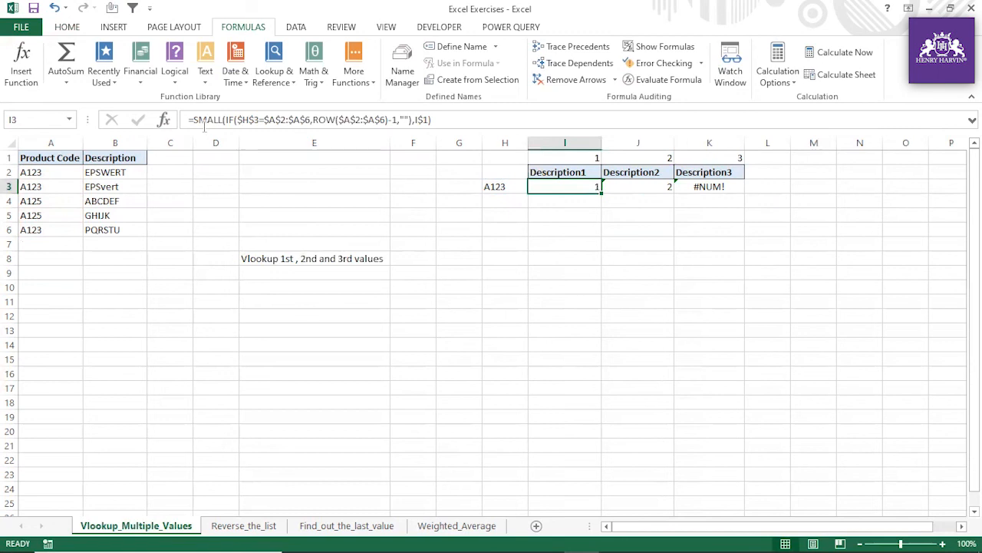
{"action": "left_click_drag", "start_coordinate": [194, 119], "coordinate": [477, 124]}
{"action": "key", "text": "ctrl+c"}
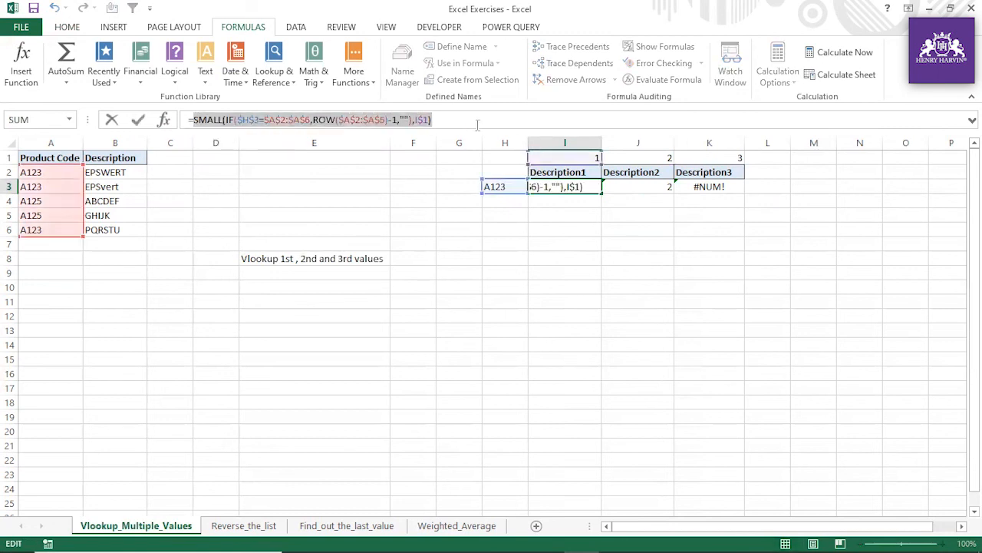
{"action": "key", "text": "BackSpace"}
{"action": "type", "text": "i"}
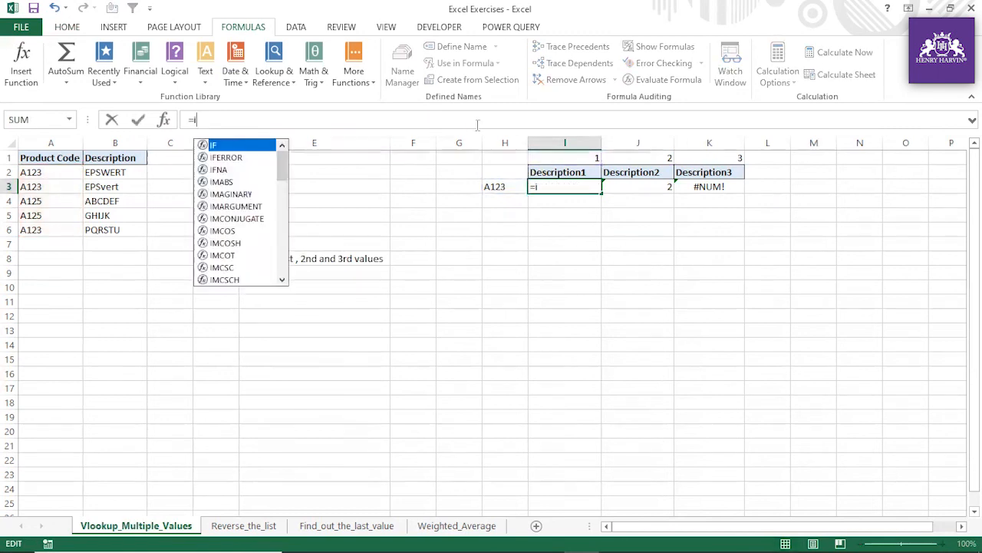
{"action": "type", "text": "ndex("}
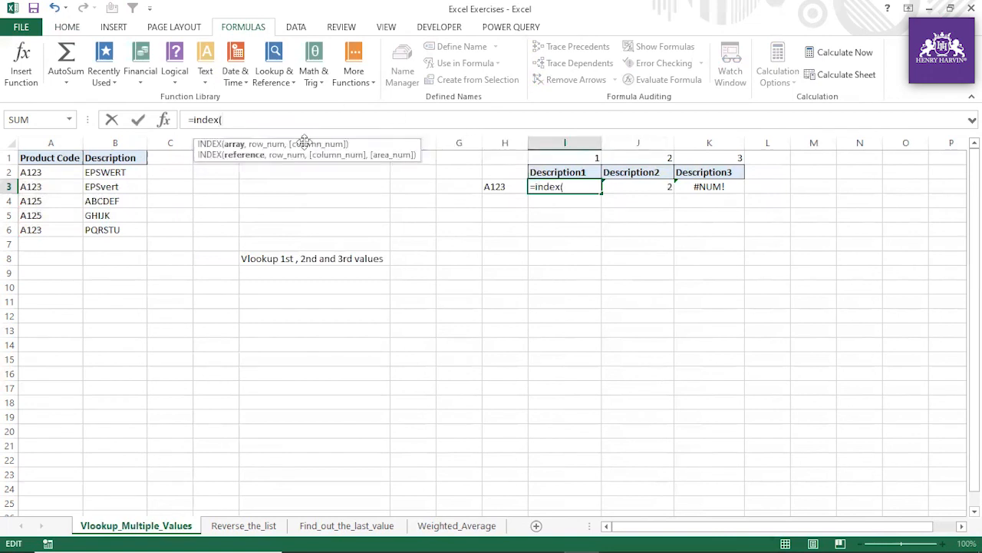
{"action": "left_click_drag", "start_coordinate": [119, 170], "coordinate": [99, 230]}
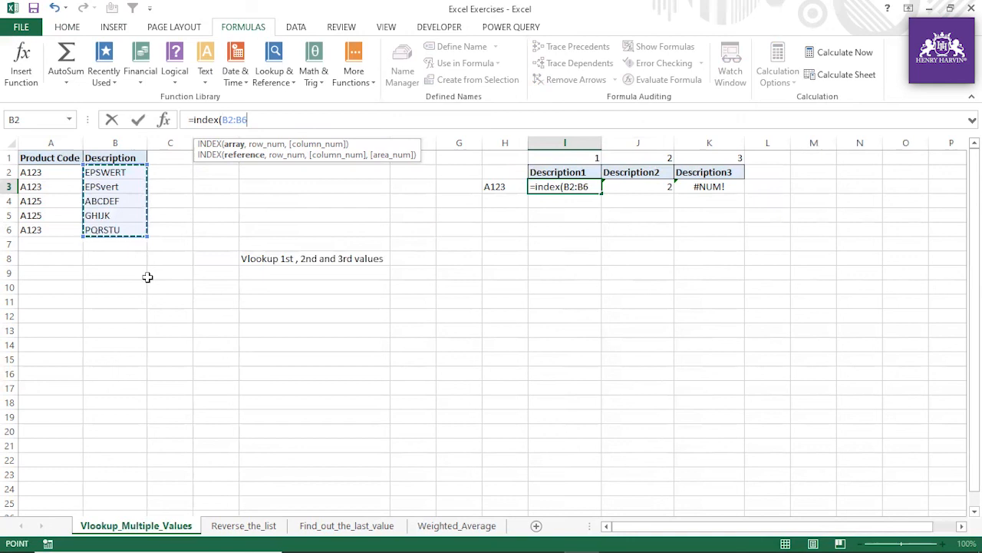
{"action": "key", "text": "F4"}
{"action": "type", "text": ","}
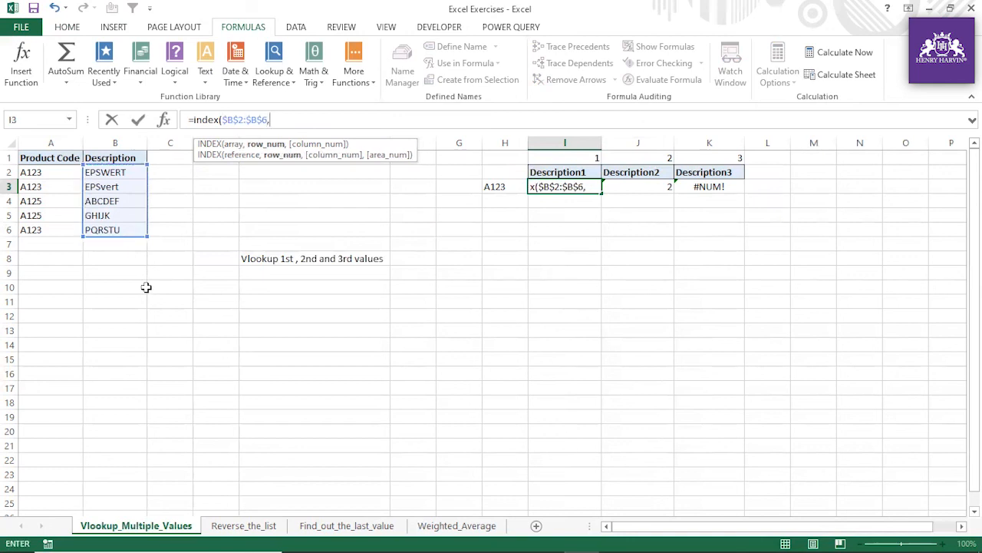
{"action": "key", "text": "ctrl+v"}
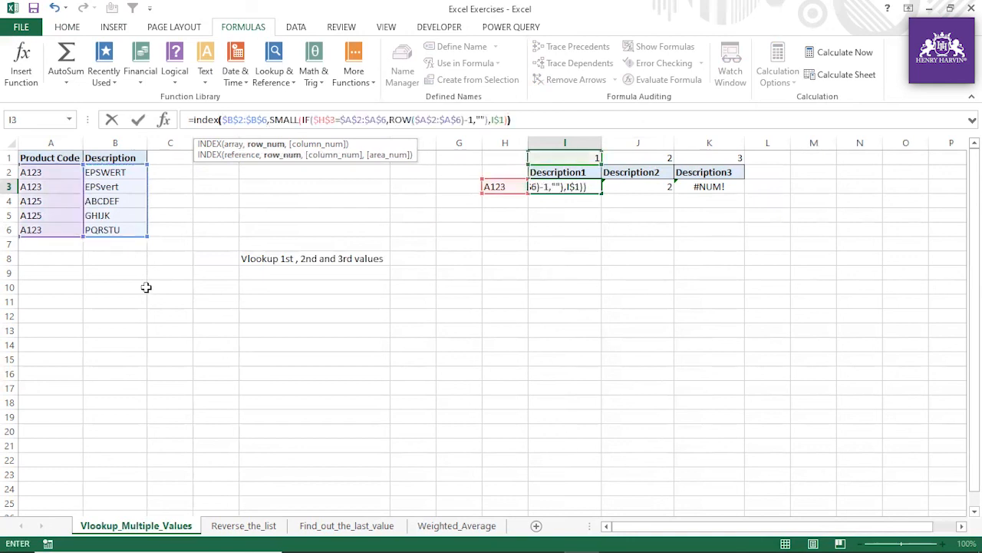
{"action": "key", "text": "ctrl+shift+Return"}
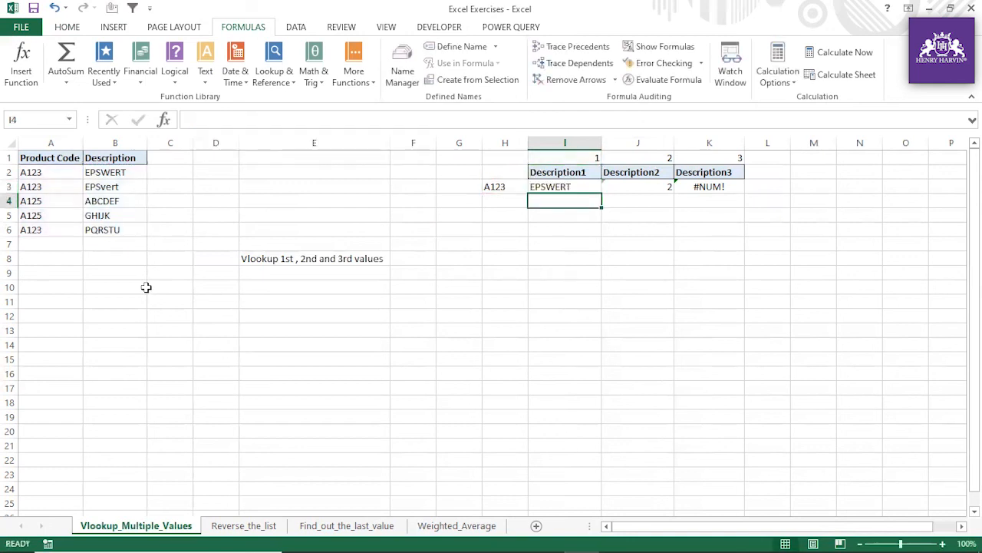
Re-enter the INDEX formula in I3 as an array formula and fill it across to K3
{"action": "left_click", "coordinate": [578, 187]}
{"action": "left_click_drag", "start_coordinate": [601, 194], "coordinate": [742, 192]}
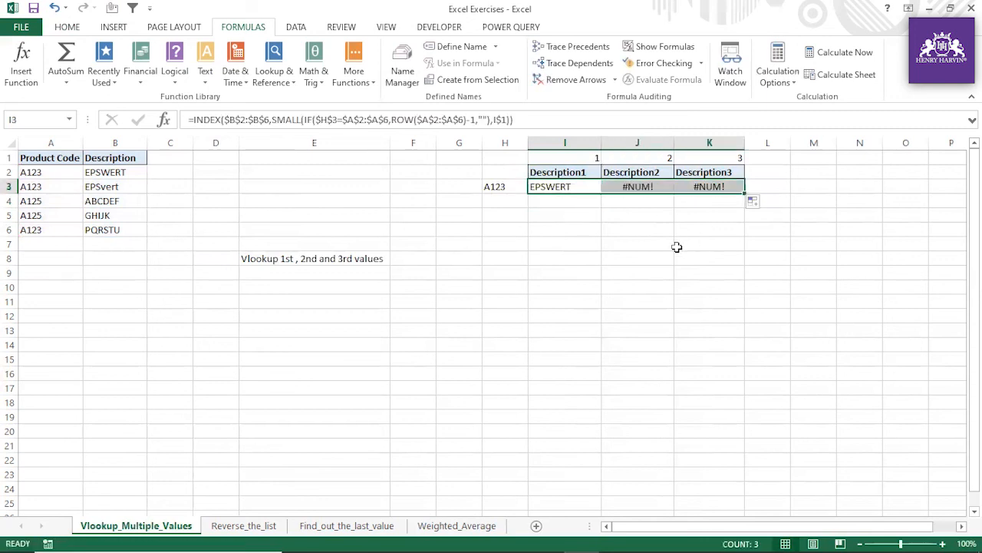
{"action": "left_click", "coordinate": [574, 189]}
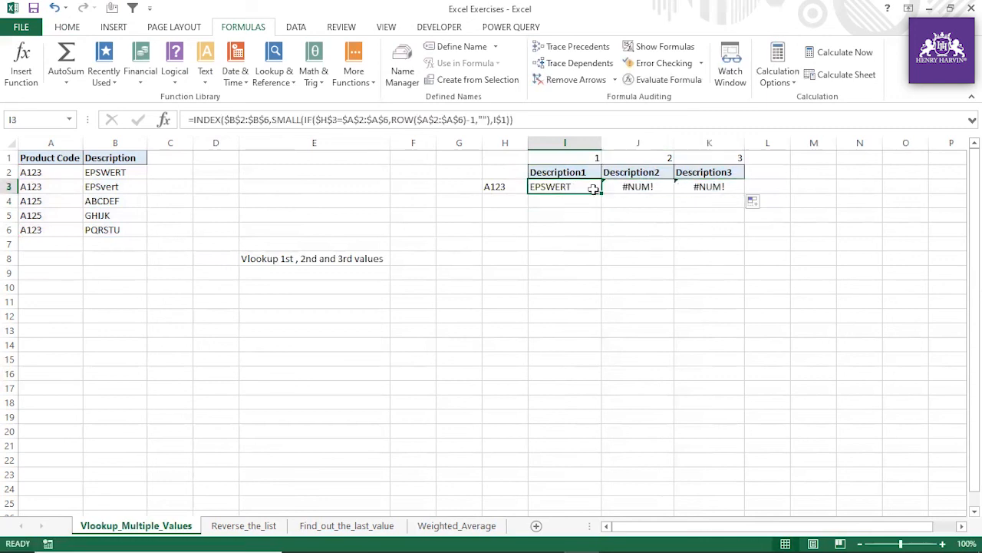
{"action": "double_click", "coordinate": [592, 189]}
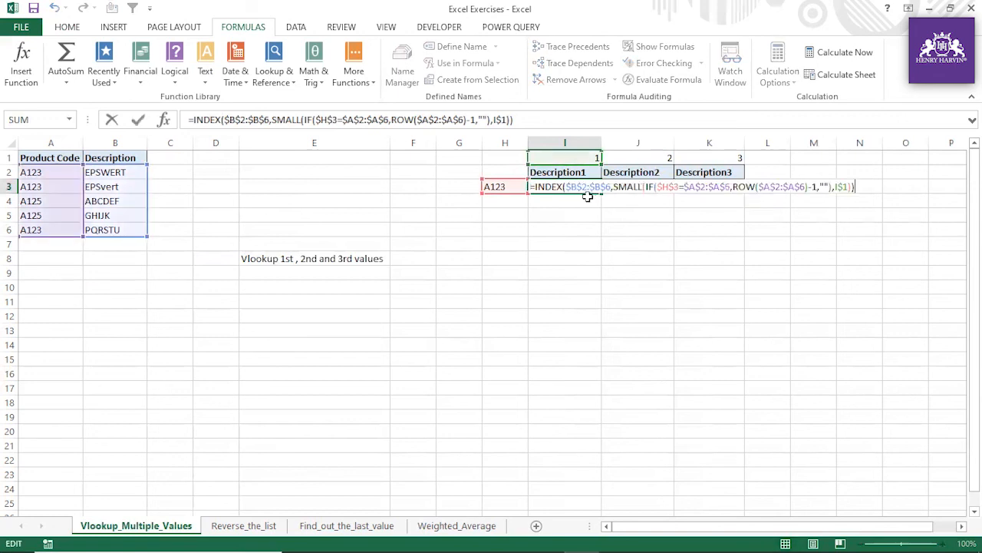
{"action": "key", "text": "ctrl+shift+Return"}
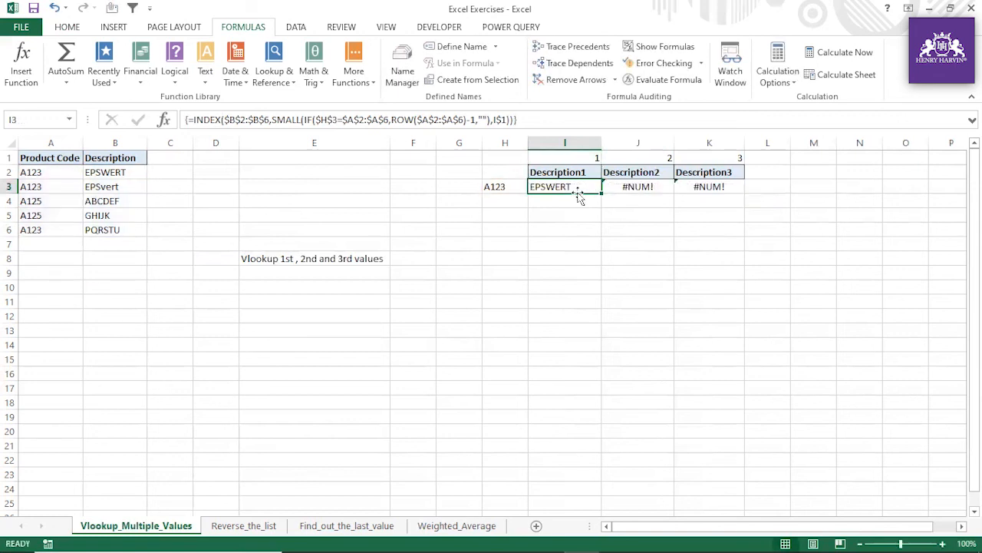
{"action": "left_click_drag", "start_coordinate": [599, 192], "coordinate": [739, 201]}
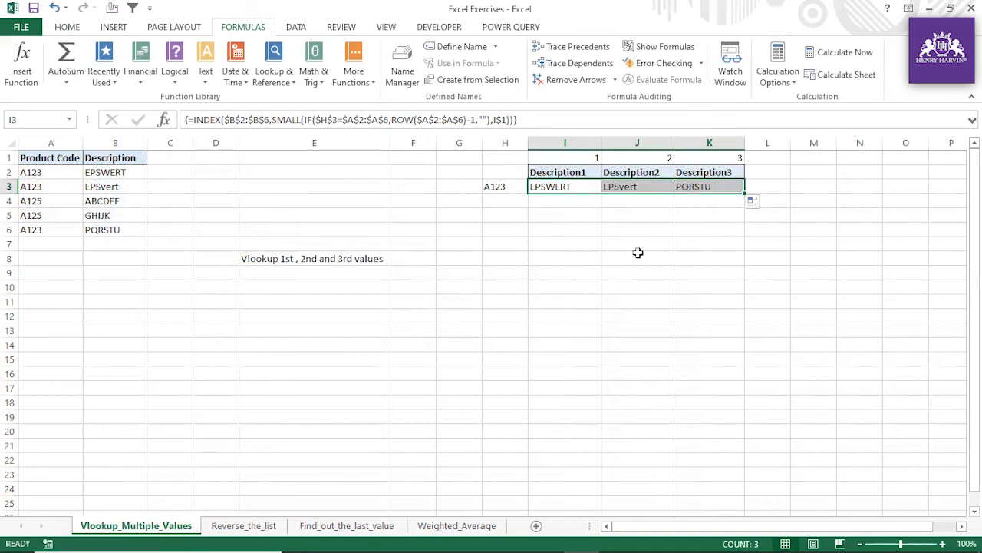
Change the three A123 descriptions in B2, B3 and B6 to A1, A2 and A3
{"action": "left_click", "coordinate": [98, 174]}
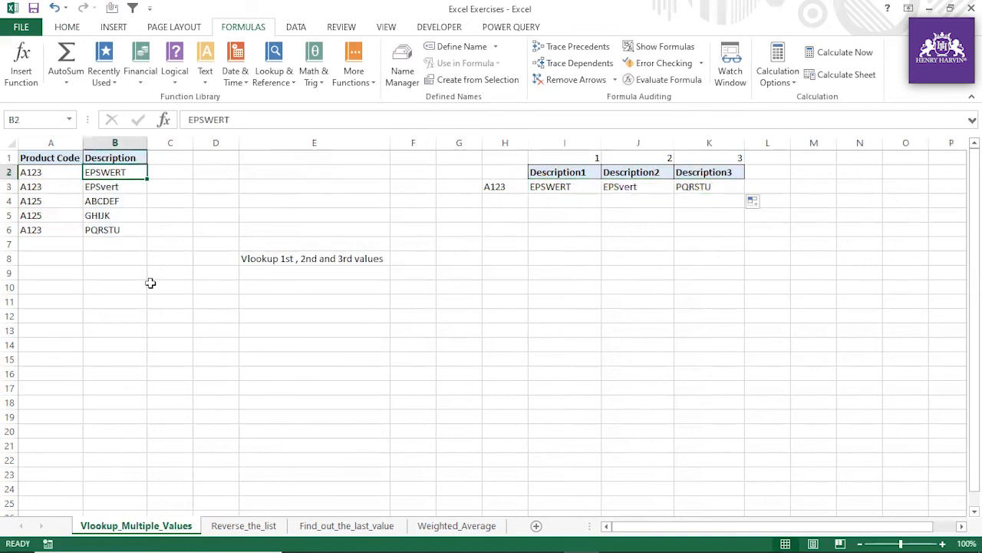
{"action": "type", "text": "A1"}
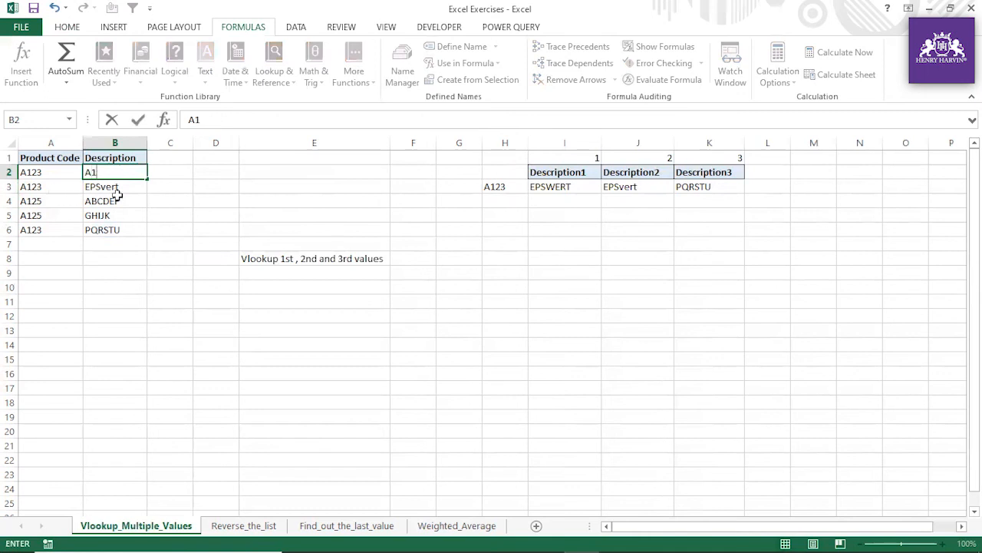
{"action": "left_click", "coordinate": [120, 188]}
{"action": "type", "text": "A2"}
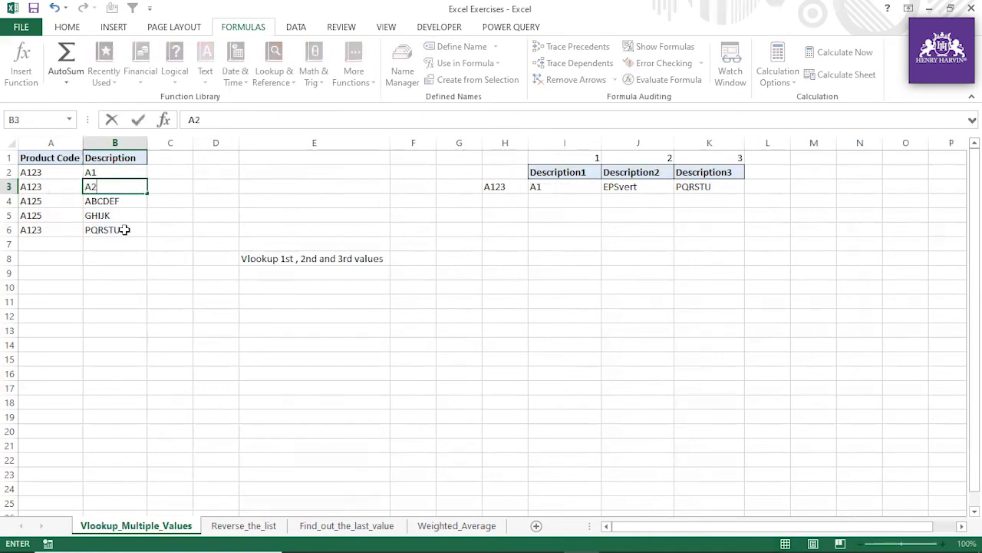
{"action": "left_click", "coordinate": [125, 228]}
{"action": "type", "text": "A3"}
{"action": "left_click", "coordinate": [185, 315]}
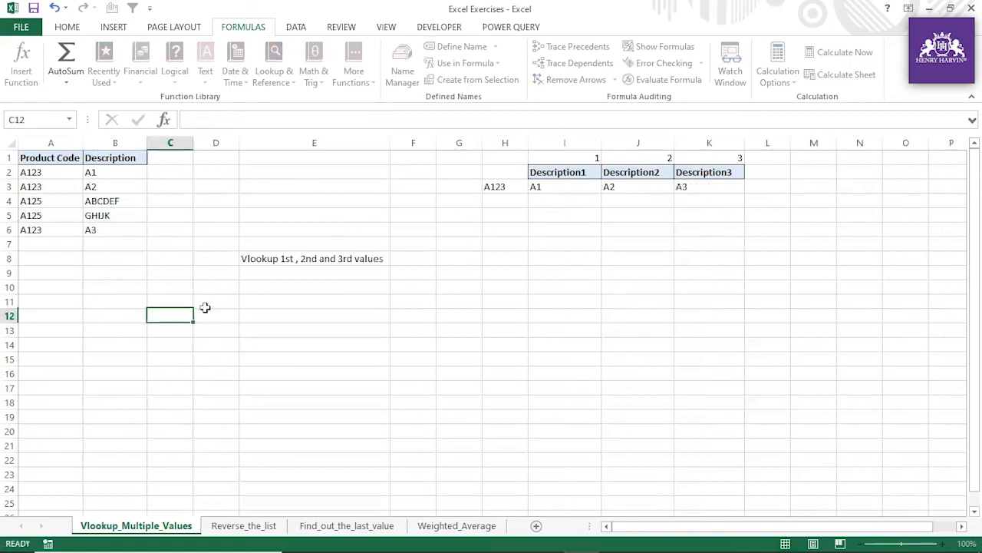
Compare the A123 descriptions in the source table with the lookup results in I3:K3
{"action": "left_click_drag", "start_coordinate": [32, 173], "coordinate": [98, 188]}
{"action": "left_click", "coordinate": [100, 229]}
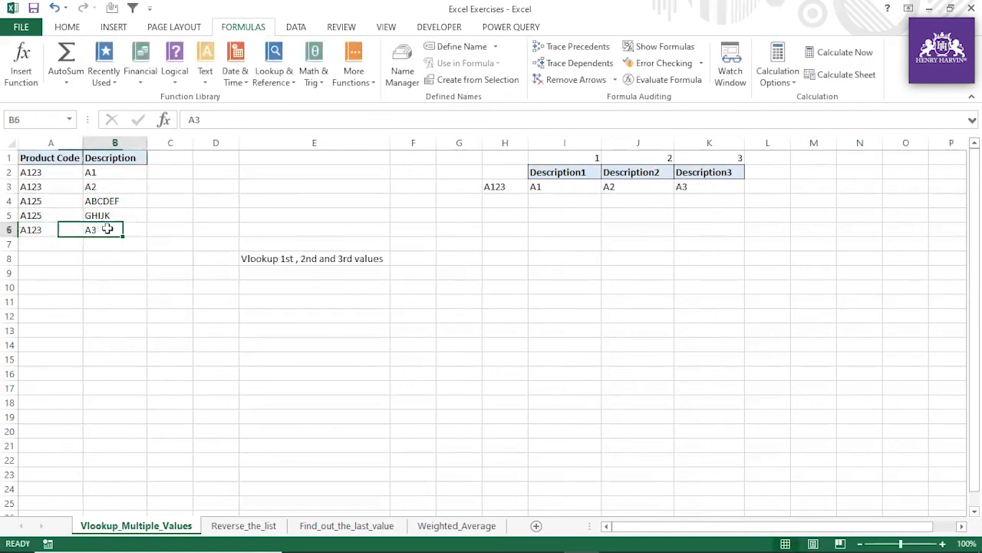
{"action": "left_click", "coordinate": [568, 187]}
{"action": "left_click", "coordinate": [616, 186]}
{"action": "left_click", "coordinate": [700, 187]}
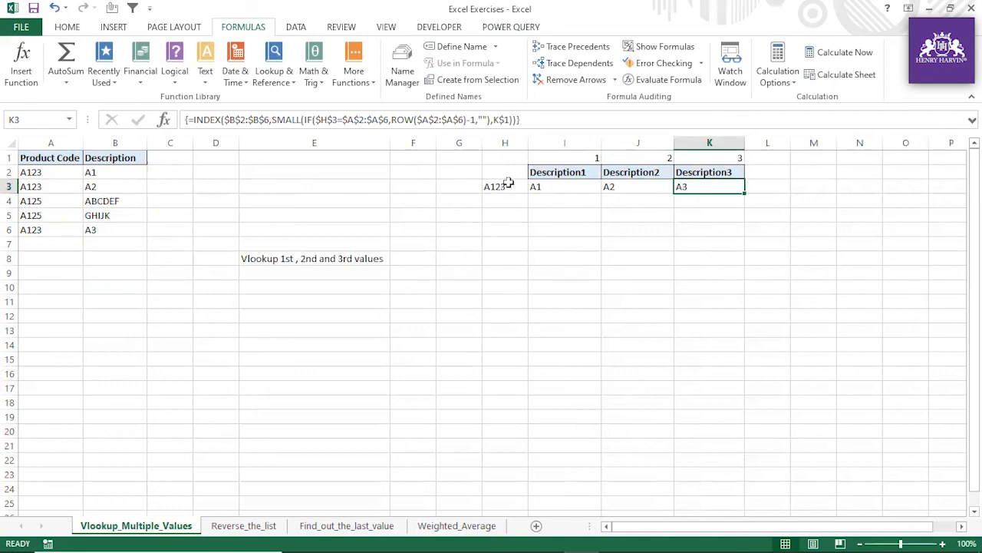
Change the lookup product code in H3 to A125
{"action": "left_click", "coordinate": [508, 184]}
{"action": "type", "text": "A125"}
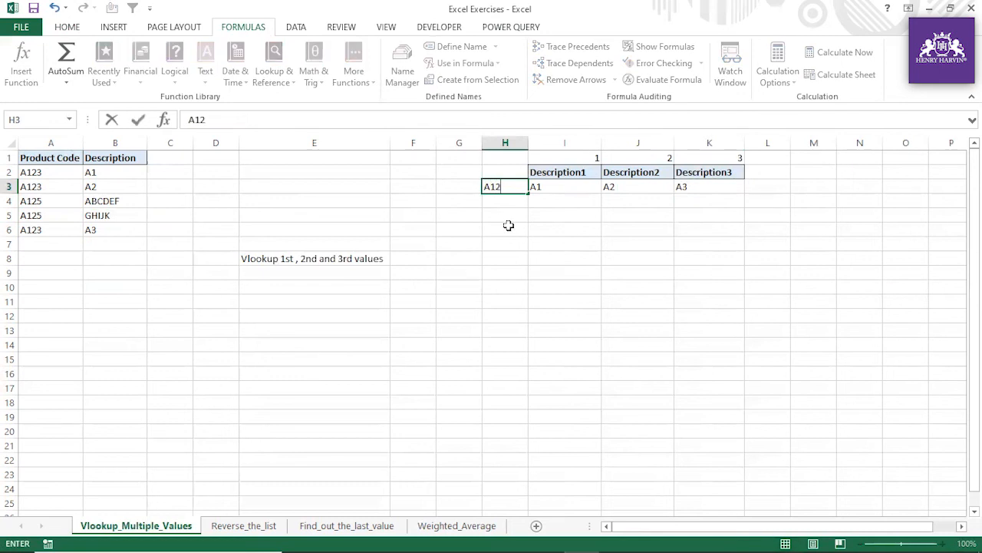
{"action": "left_click", "coordinate": [511, 230]}
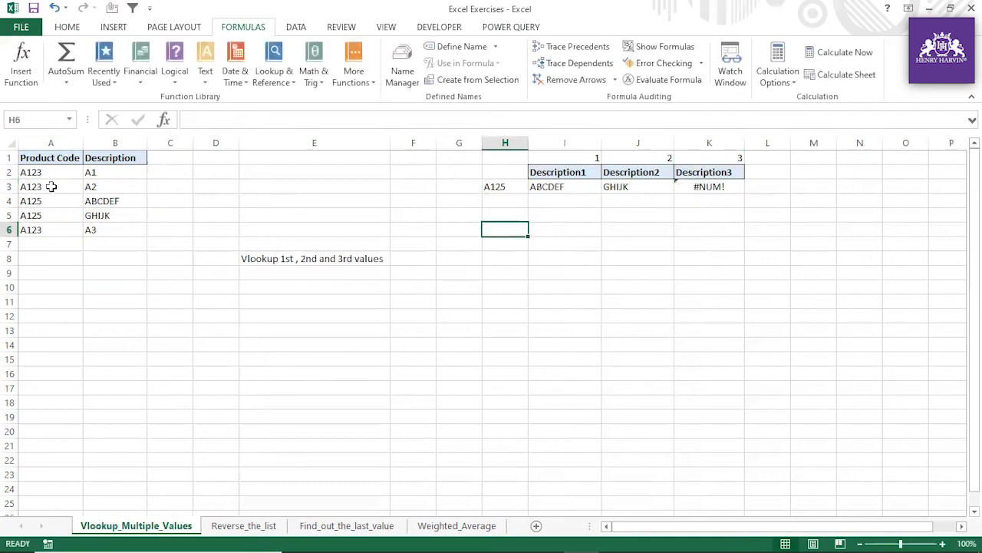
Compare the A125 descriptions in B4 and B5 with the results returned in I3:K3
{"action": "left_click", "coordinate": [112, 198]}
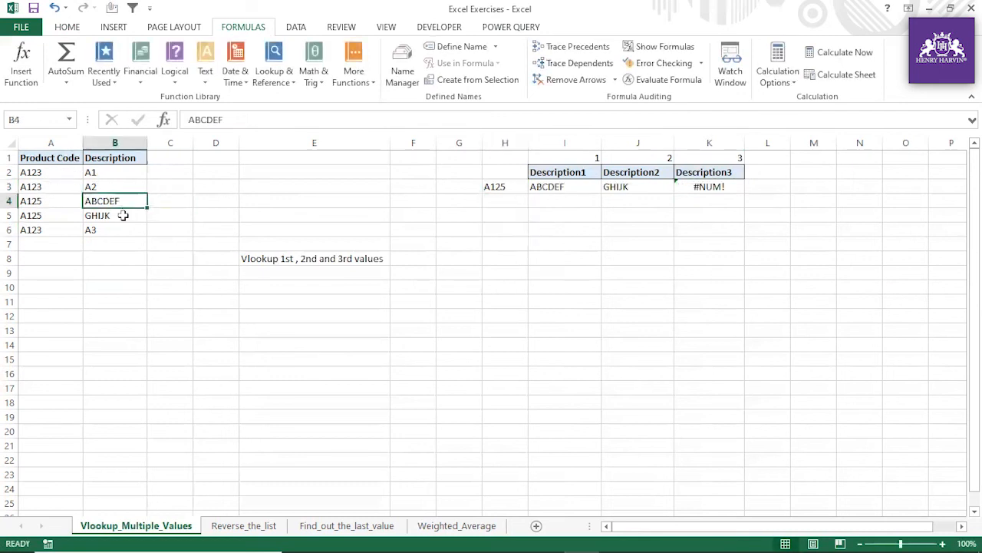
{"action": "left_click", "coordinate": [122, 215]}
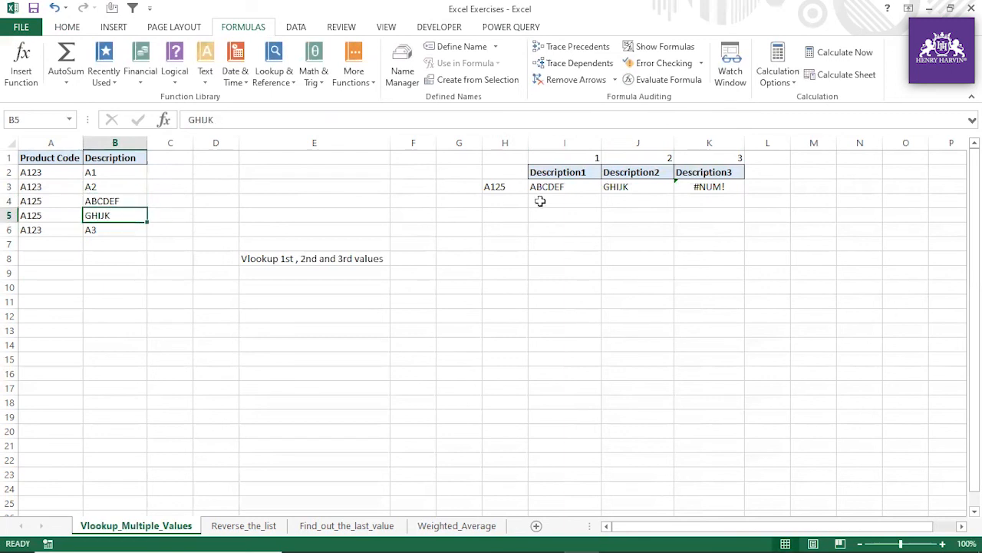
{"action": "left_click", "coordinate": [722, 186]}
{"action": "left_click", "coordinate": [614, 266]}
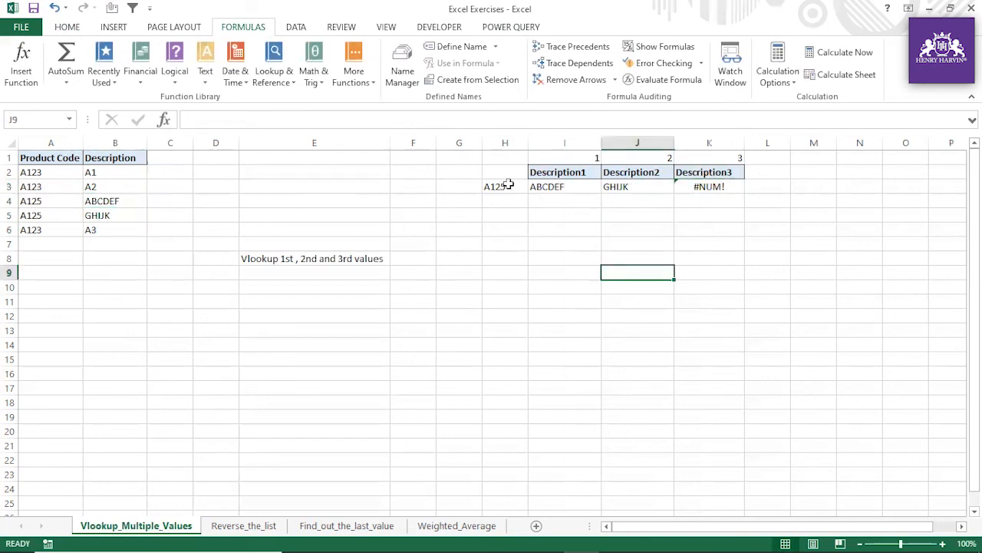
{"action": "left_click", "coordinate": [507, 187]}
{"action": "left_click", "coordinate": [535, 187]}
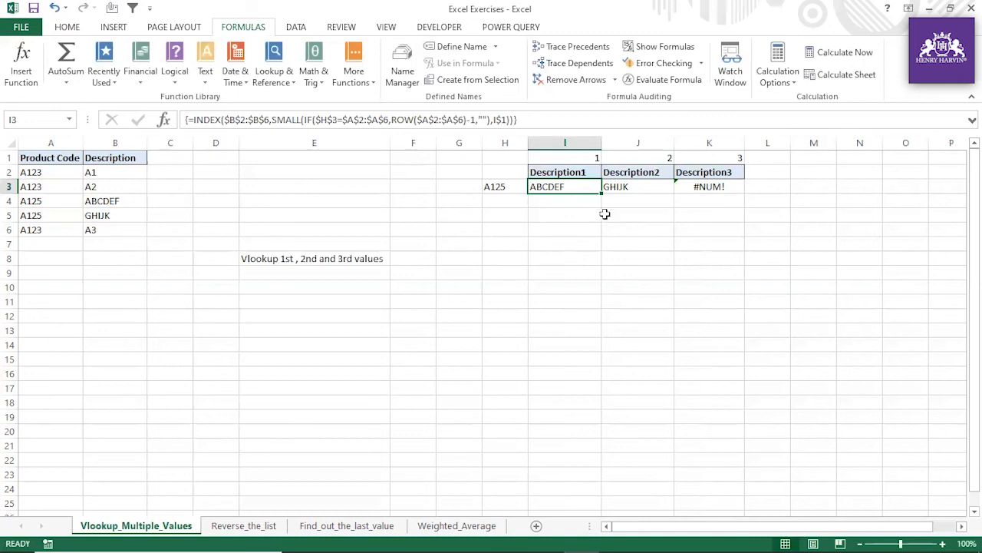
{"action": "left_click", "coordinate": [578, 228]}
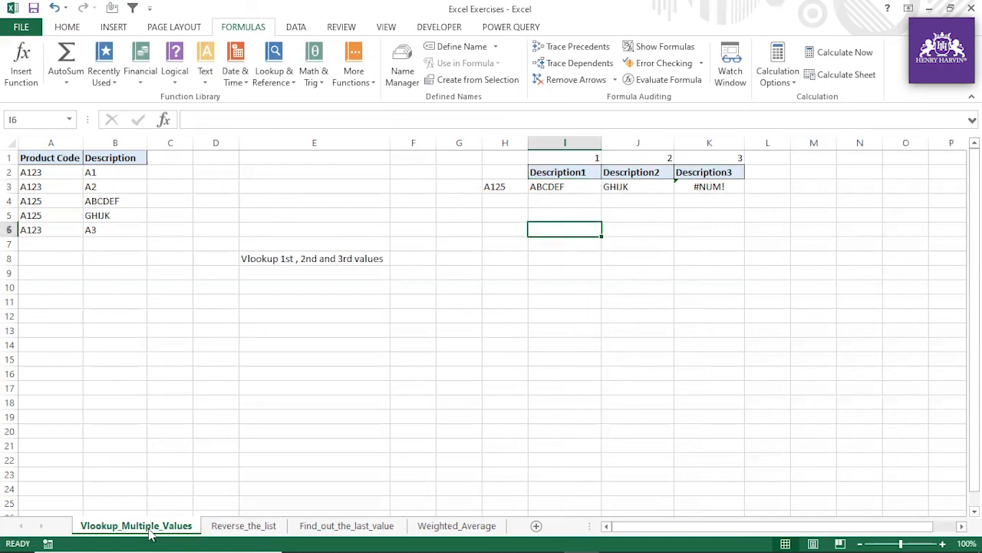
Review the Reverse_the_list, Find_out_the_last_value and Weighted_Average sheets
{"action": "left_click", "coordinate": [227, 530]}
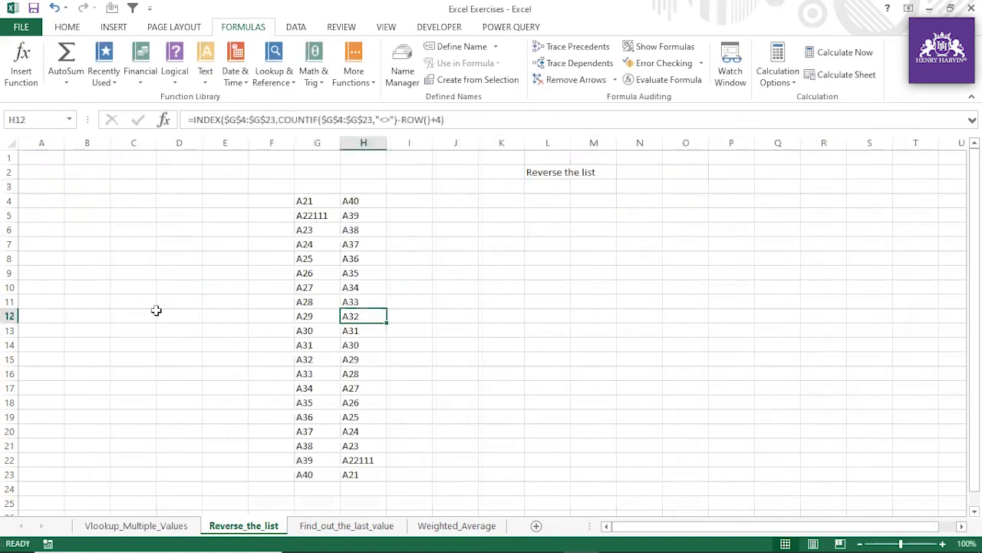
{"action": "left_click", "coordinate": [331, 528]}
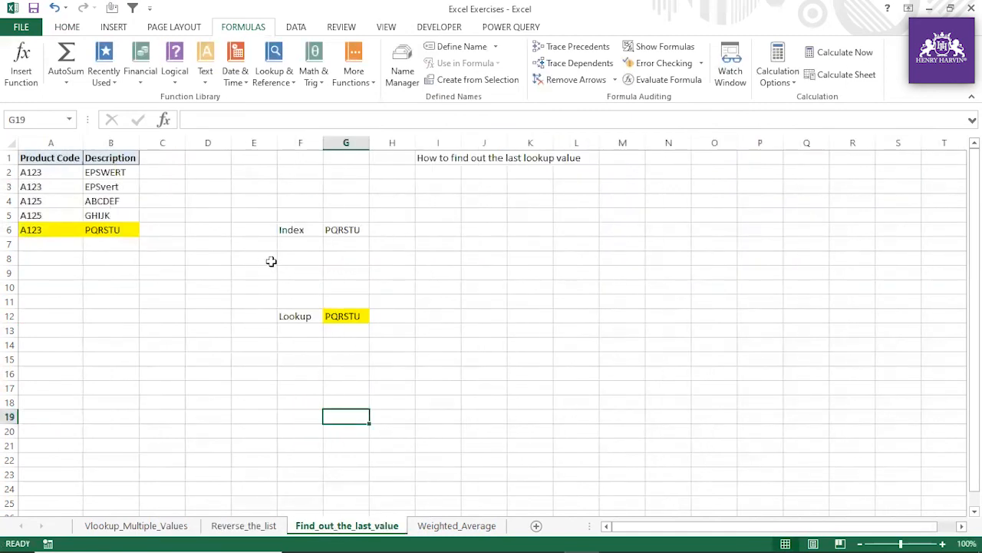
{"action": "left_click", "coordinate": [453, 529]}
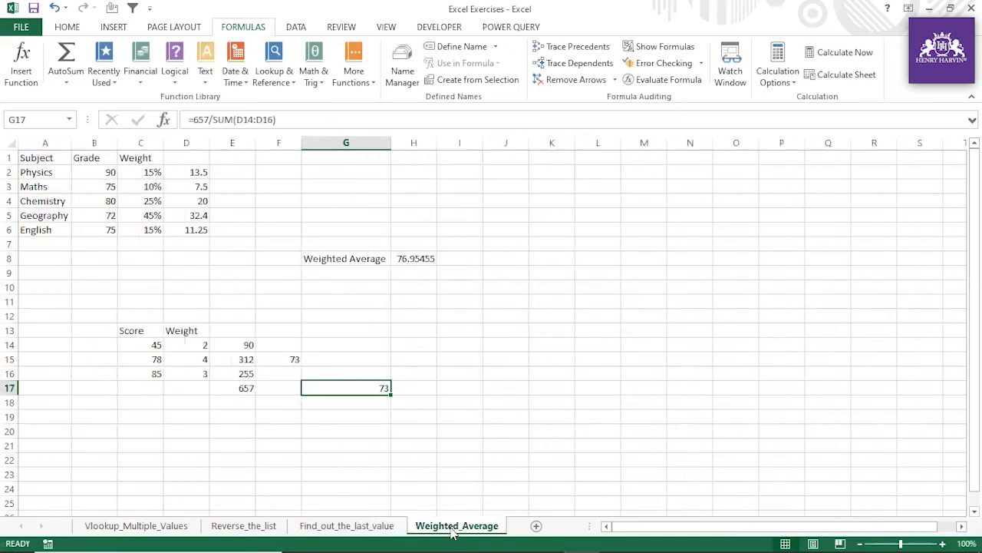